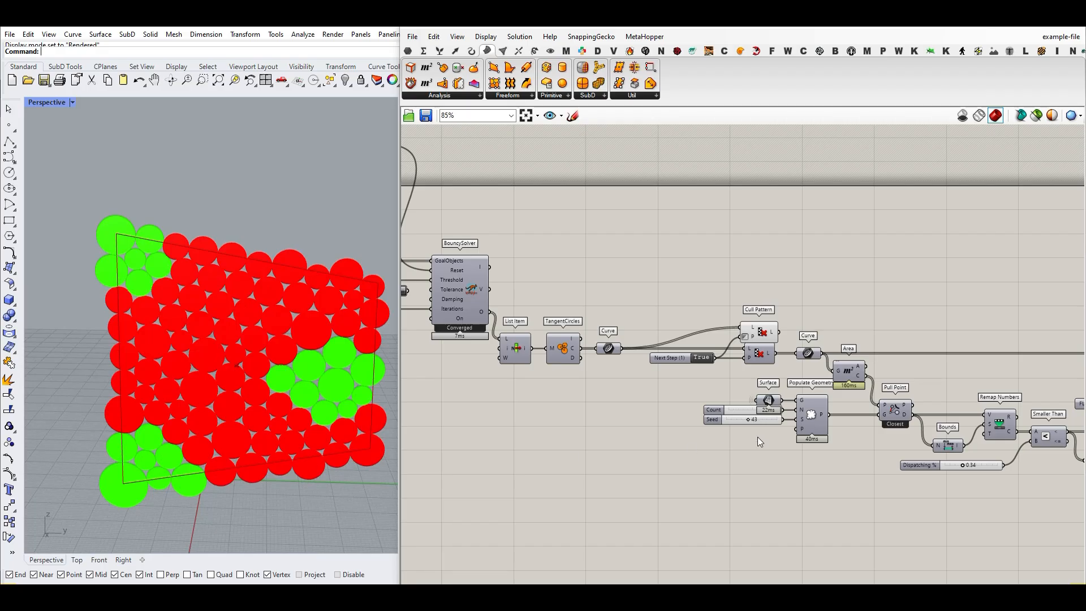
Step: Set the Populate Geometry Count to 3 and its Seed to 55
scroll(775, 428, up, 4)
drag(687, 409, 680, 429)
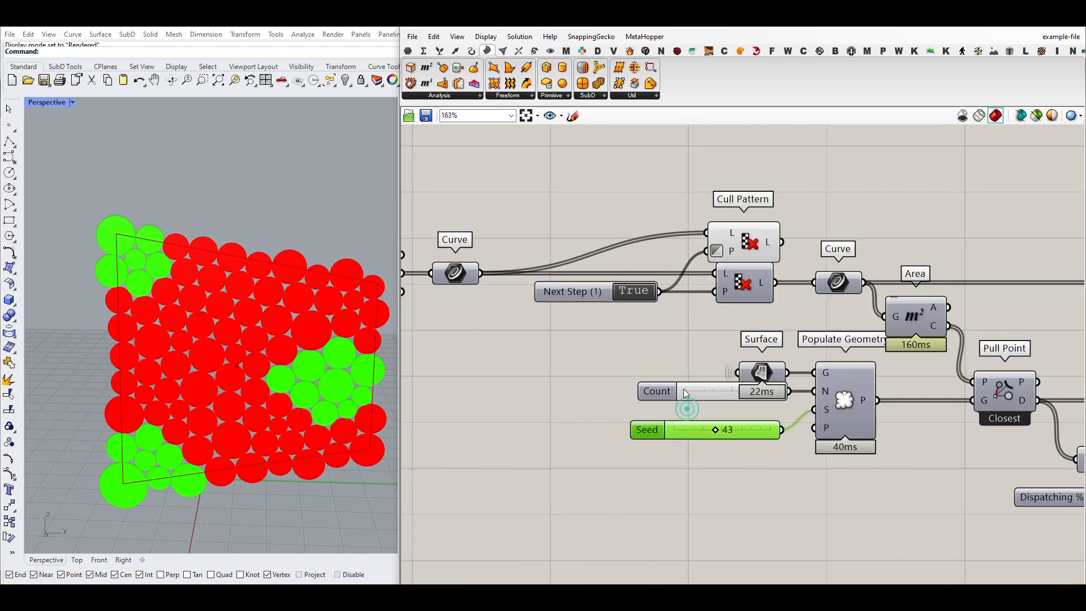
drag(684, 389, 681, 409)
drag(753, 414, 728, 429)
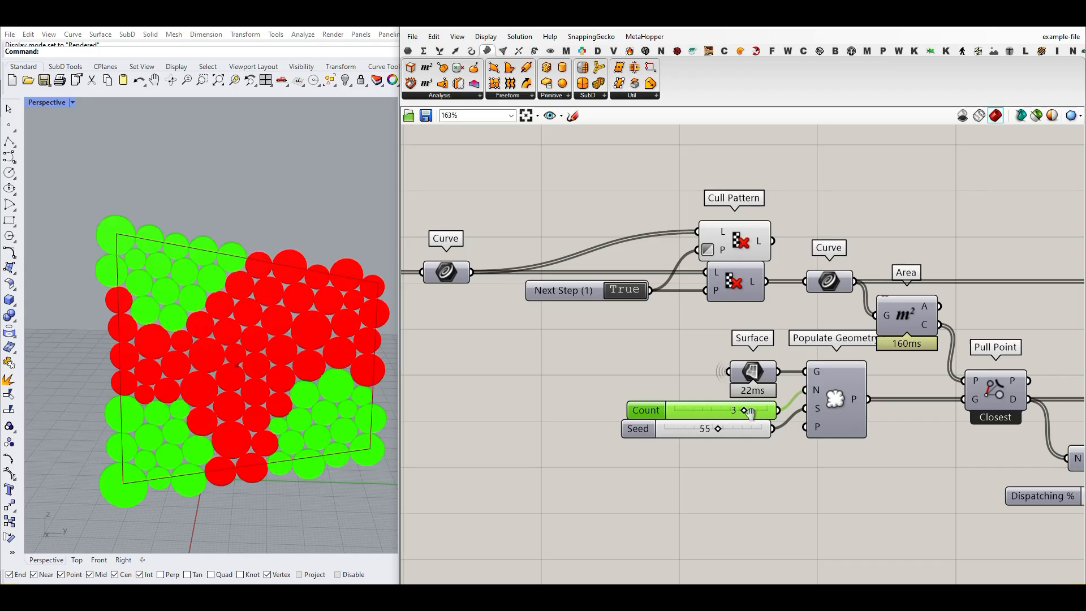
Step: Set the Dispatching % slider to 0.31 and switch the Flip toggle to False
scroll(758, 424, down, 4)
scroll(674, 420, up, 3)
drag(659, 420, 658, 420)
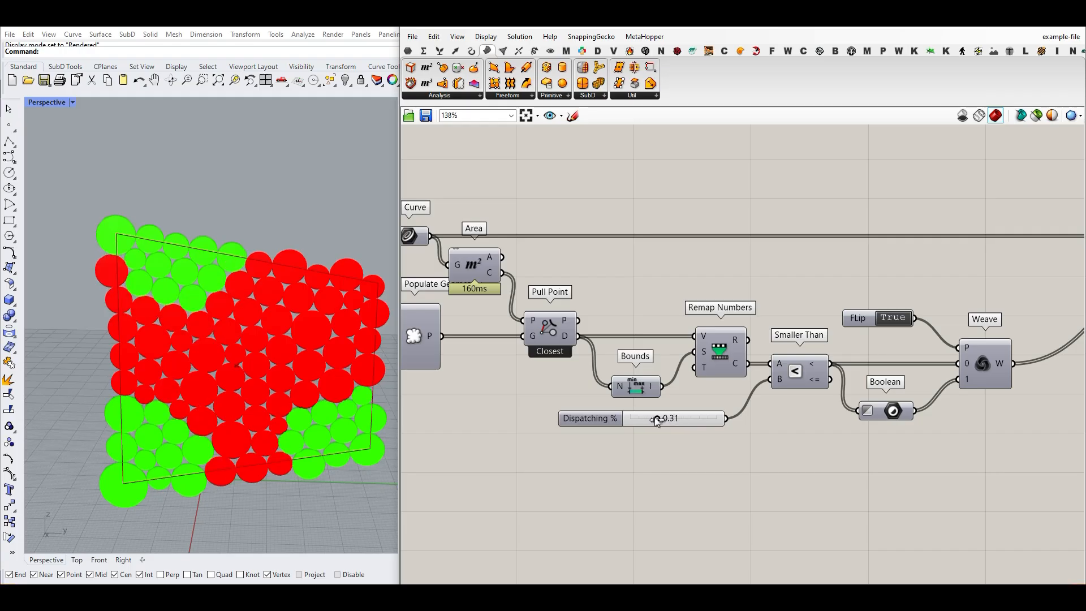
right_drag(900, 329, 702, 329)
click(698, 320)
click(699, 321)
Step: Switch the Next Step (2) toggle to True to generate the 3D circle panels
right_drag(754, 297, 594, 324)
scroll(602, 285, down, 6)
scroll(661, 286, up, 5)
click(665, 273)
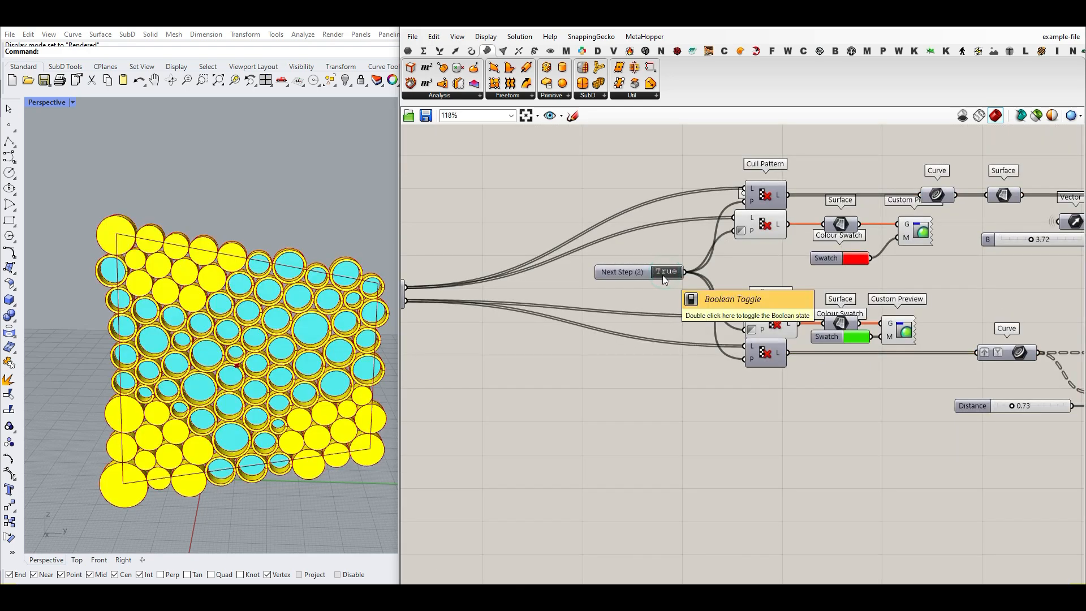
Step: Examine the extruded circle panels from several angles and up close in the Perspective viewport
scroll(302, 380, down, 5)
right_drag(274, 356, 310, 361)
scroll(310, 362, down, 7)
scroll(286, 314, up, 6)
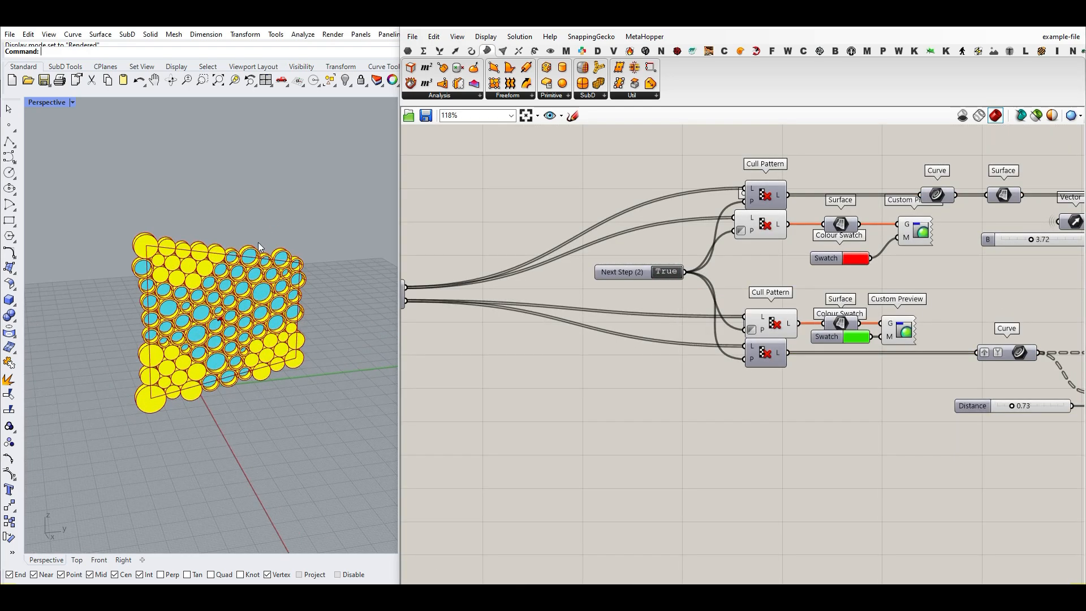
click(219, 81)
scroll(321, 371, down, 5)
scroll(242, 396, up, 5)
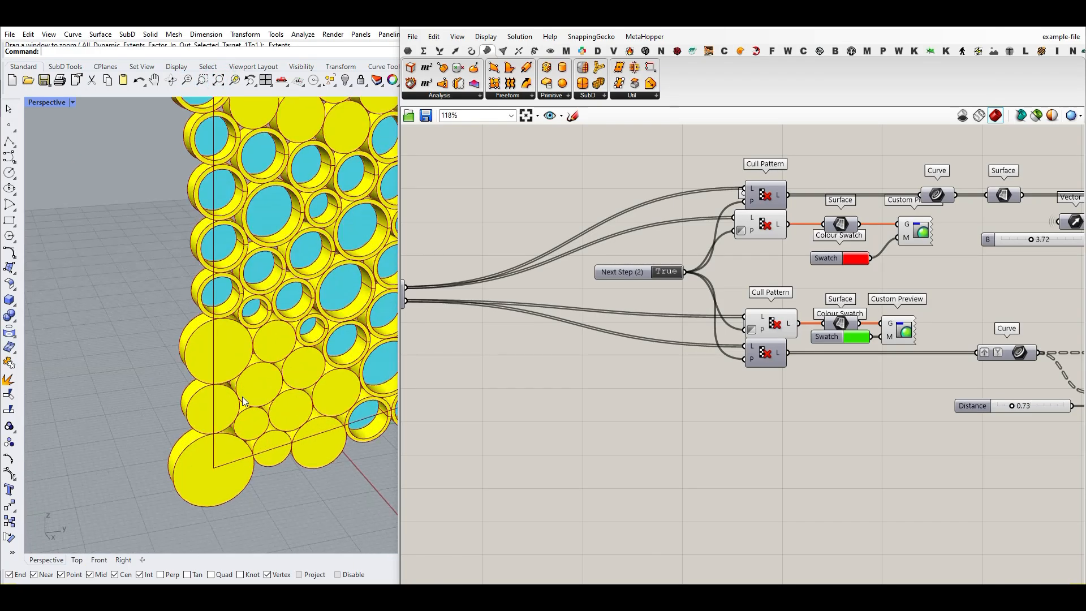
scroll(303, 280, up, 5)
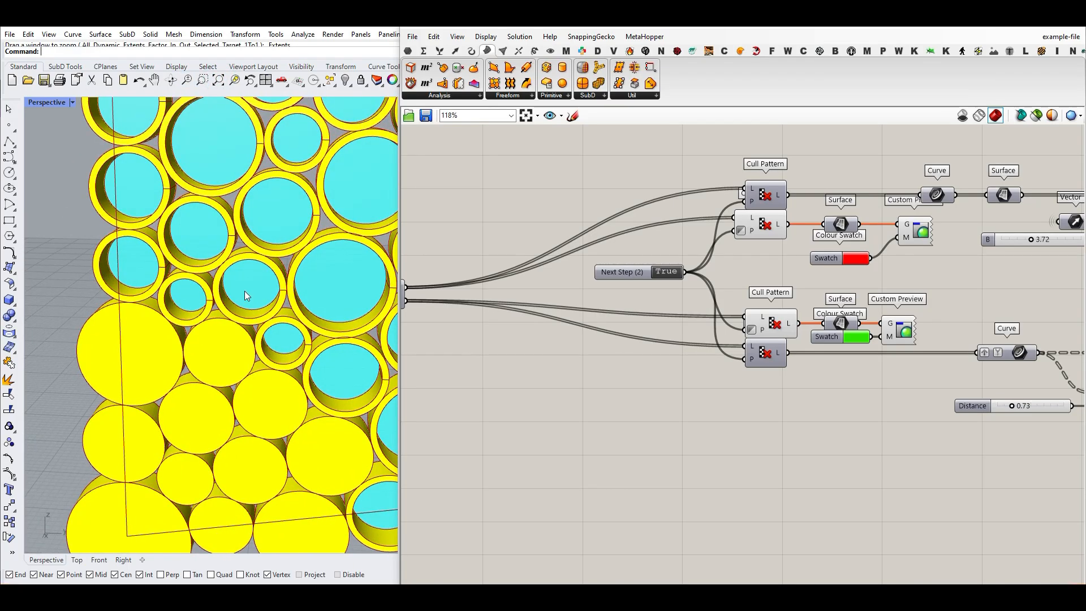
Step: Switch the Next Step (2) toggle to False and back to True to compare the flat and 3D previews
click(662, 272)
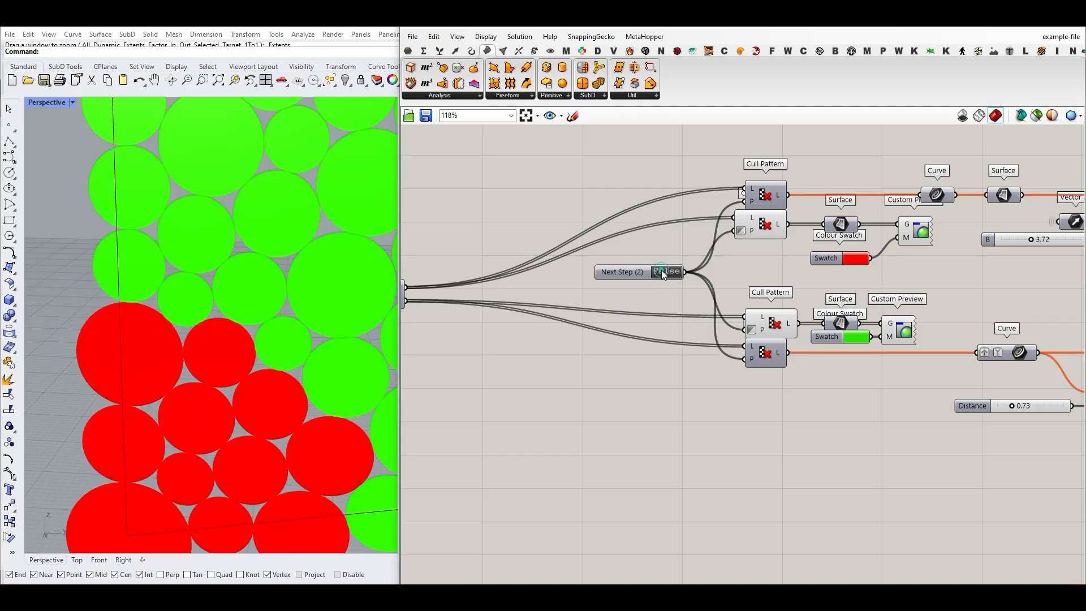
click(663, 272)
Step: Switch the Flip toggle to True to swap the two panel types
scroll(265, 307, down, 10)
scroll(523, 305, down, 4)
right_drag(523, 310, 820, 346)
scroll(599, 370, up, 5)
click(651, 359)
Step: Set the Populate Geometry Count to 2 and adjust the Seed to relocate the open-panel clusters
right_drag(229, 294, 269, 335)
right_drag(602, 306, 774, 317)
scroll(773, 317, down, 6)
scroll(566, 348, up, 5)
scroll(597, 339, up, 4)
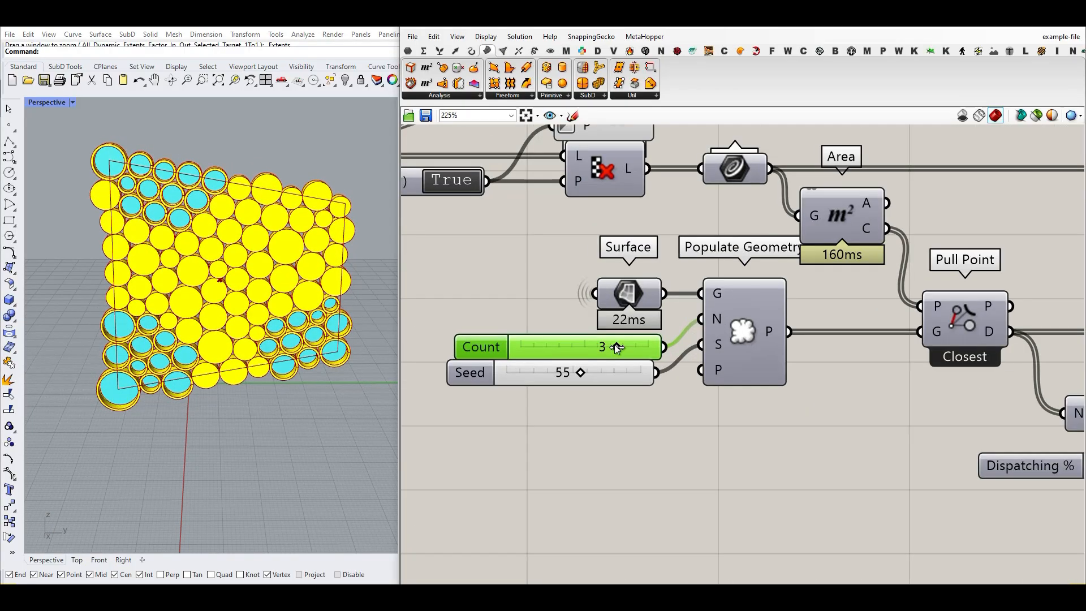
drag(605, 350, 592, 376)
Step: Set the Dispatching % slider to 0.24 and test the Flip toggle at False and back at True
right_drag(992, 463, 557, 431)
mouse_move(704, 433)
mouse_down()
mouse_move(760, 434)
mouse_move(691, 432)
mouse_move(699, 431)
mouse_up()
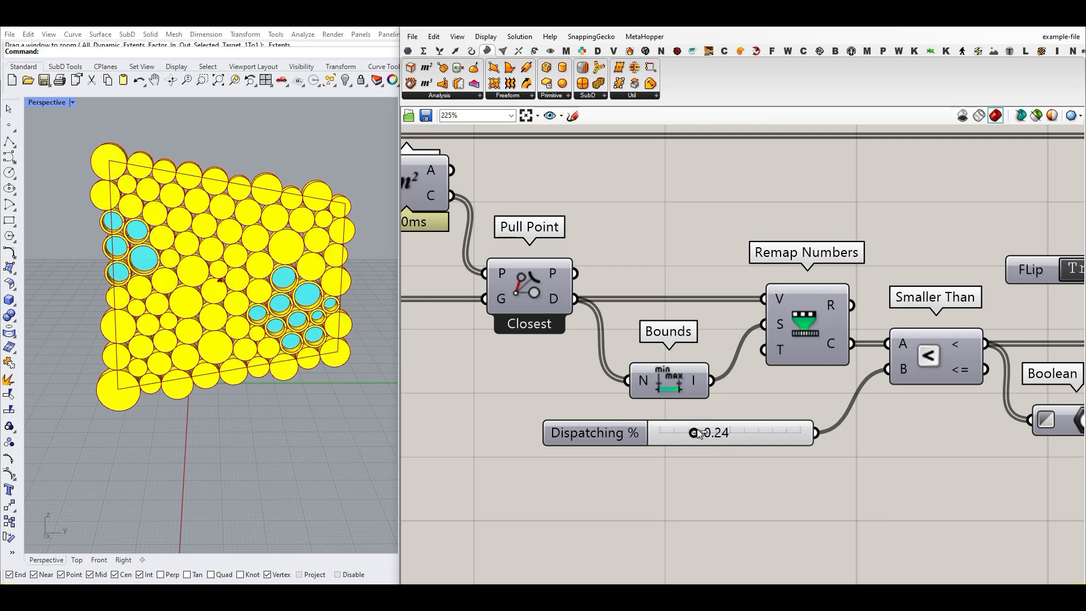
scroll(673, 413, down, 5)
click(801, 336)
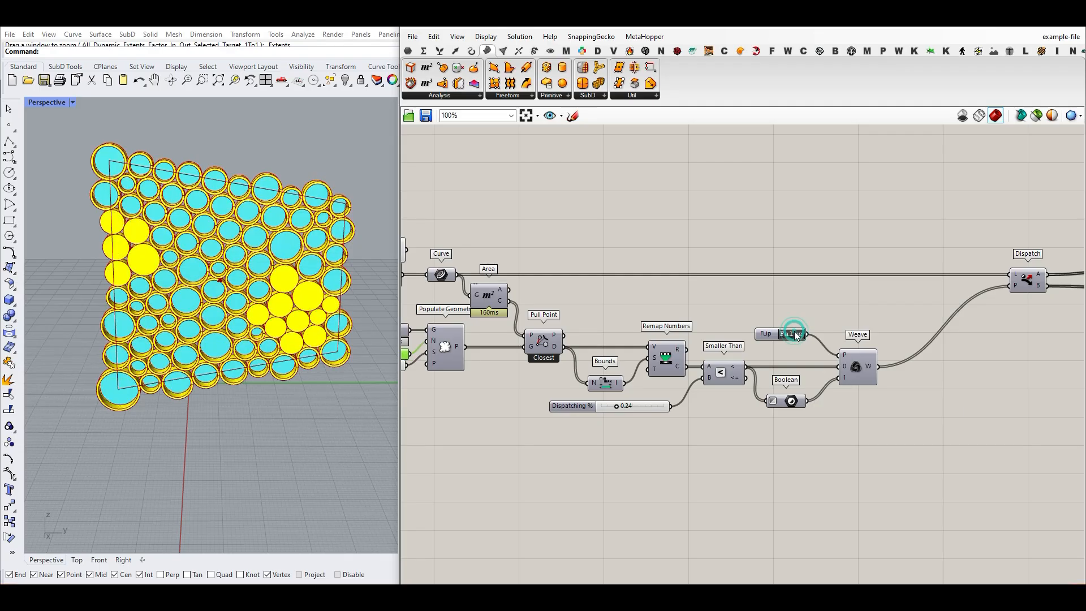
click(795, 335)
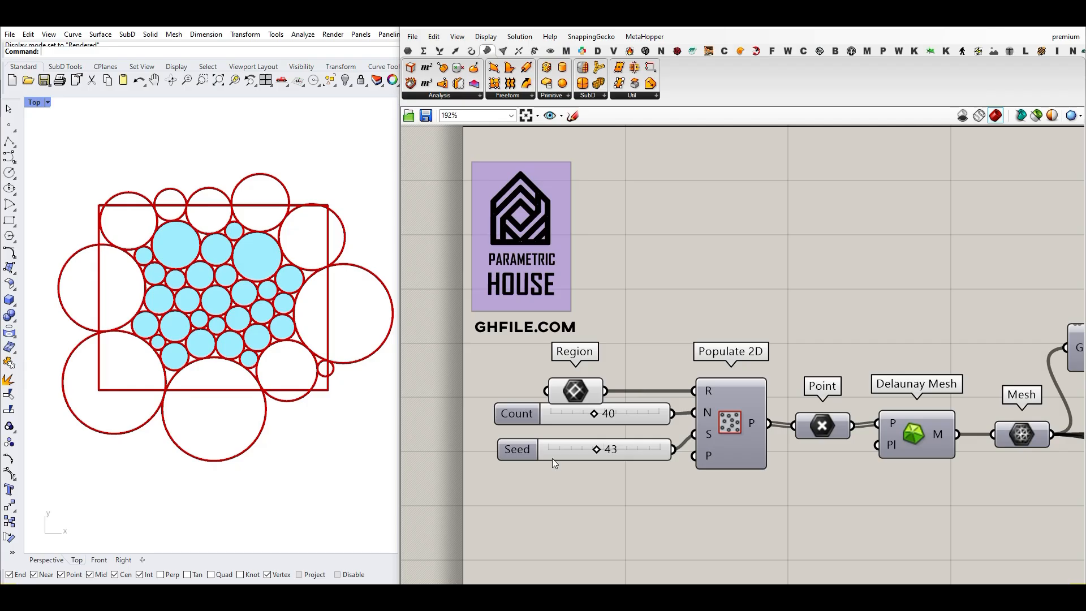
Step: In the premium file, vary the Populate 2D sliders, trying Count 38 and Seed 57 and a further variation of both
drag(552, 459, 547, 478)
drag(564, 416, 591, 428)
mouse_move(591, 468)
mouse_down()
mouse_move(570, 469)
mouse_move(607, 469)
mouse_up()
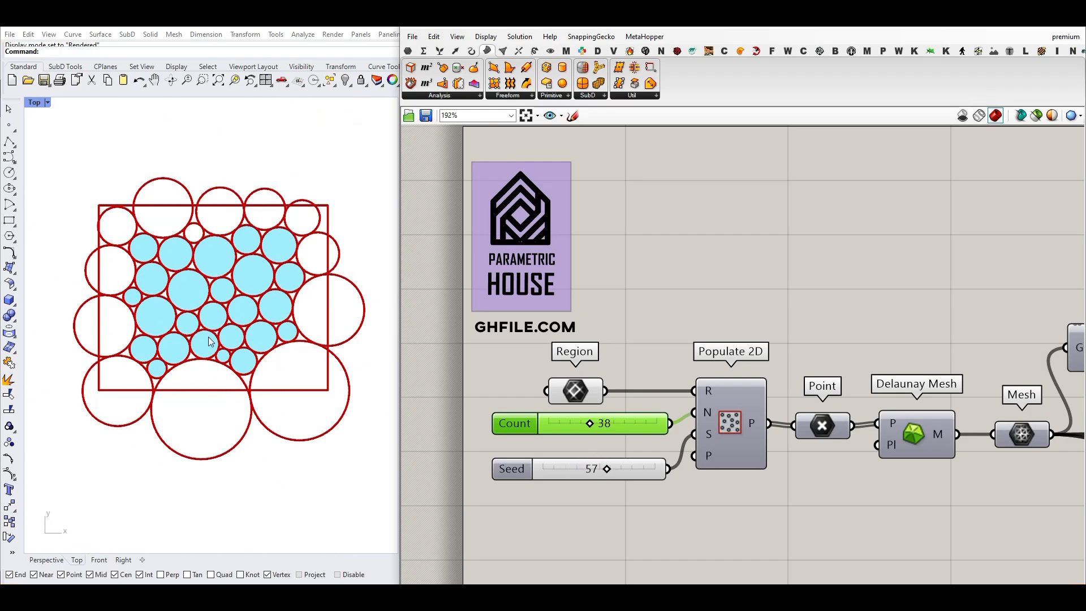
drag(591, 427, 565, 428)
mouse_move(607, 471)
mouse_down()
mouse_move(622, 470)
mouse_move(596, 470)
mouse_move(617, 472)
mouse_up()
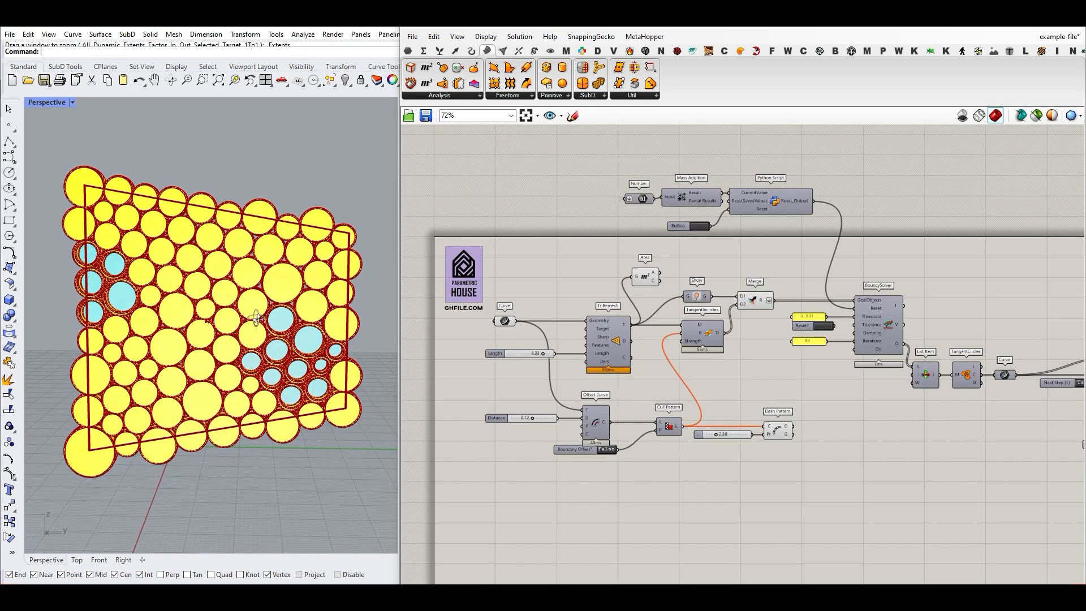
Step: In the example file, highlight the boundary Curve component and turn off the preview of the whole definition
scroll(526, 310, up, 3)
click(489, 330)
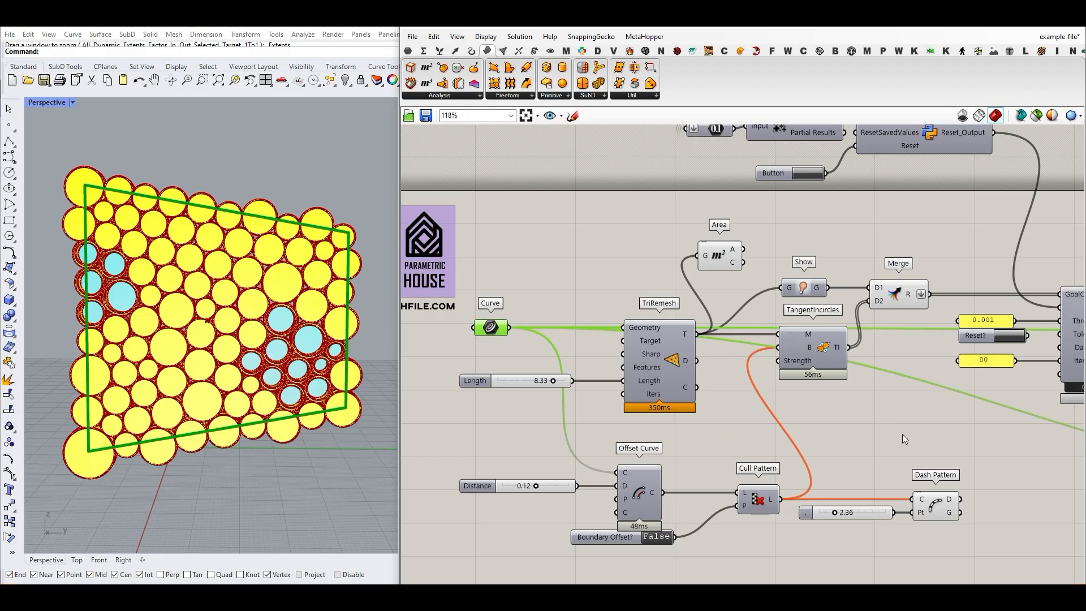
scroll(816, 424, down, 3)
scroll(841, 440, down, 3)
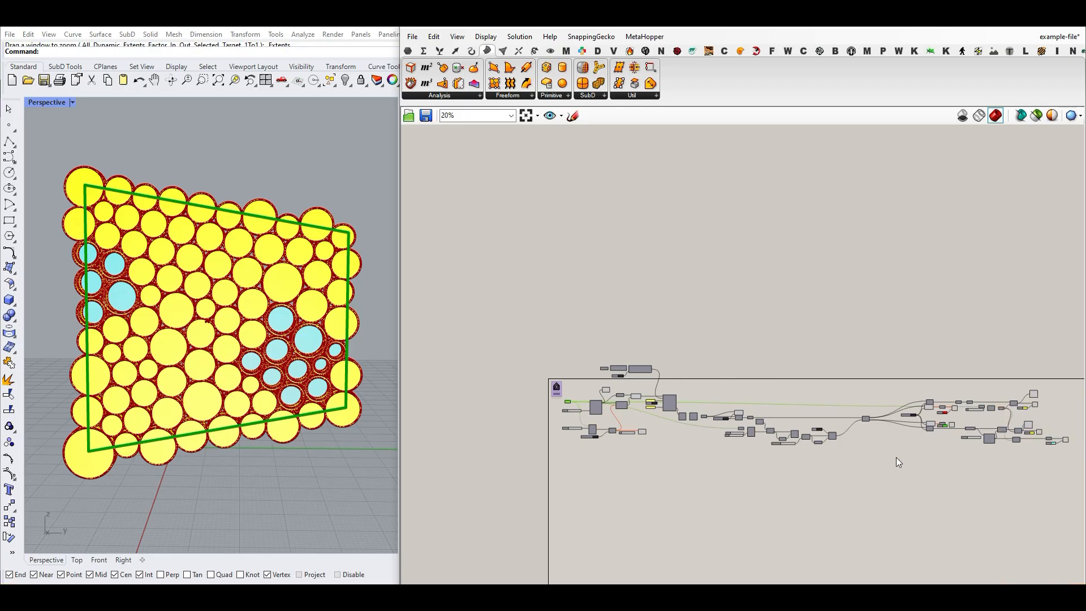
right_drag(896, 457, 851, 455)
drag(1038, 478, 508, 315)
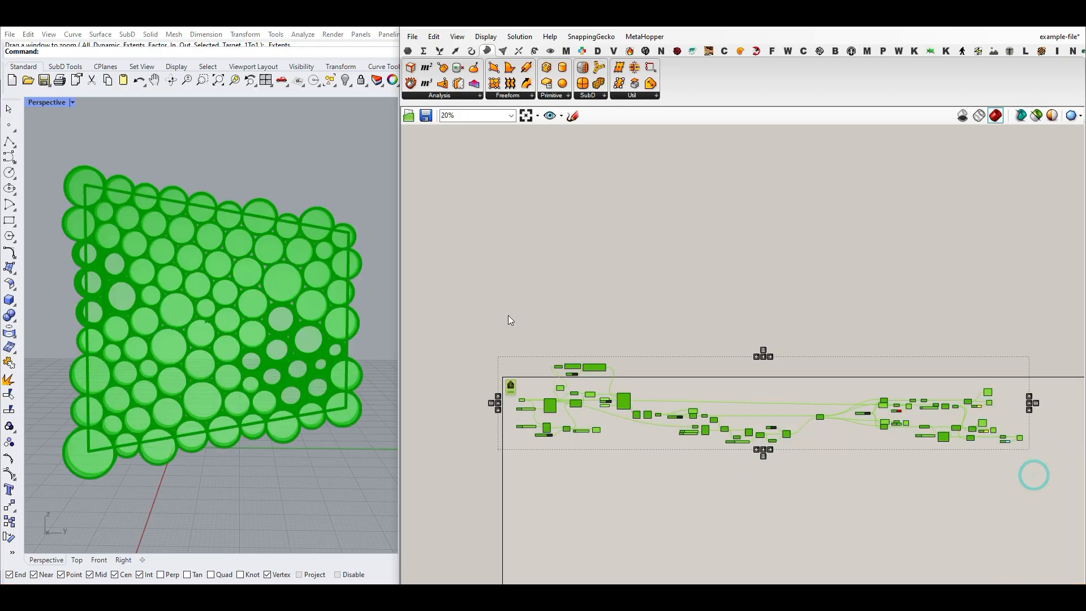
right_click(571, 288)
click(597, 306)
Step: Turn on the preview of the input Curve component only
scroll(594, 302, up, 10)
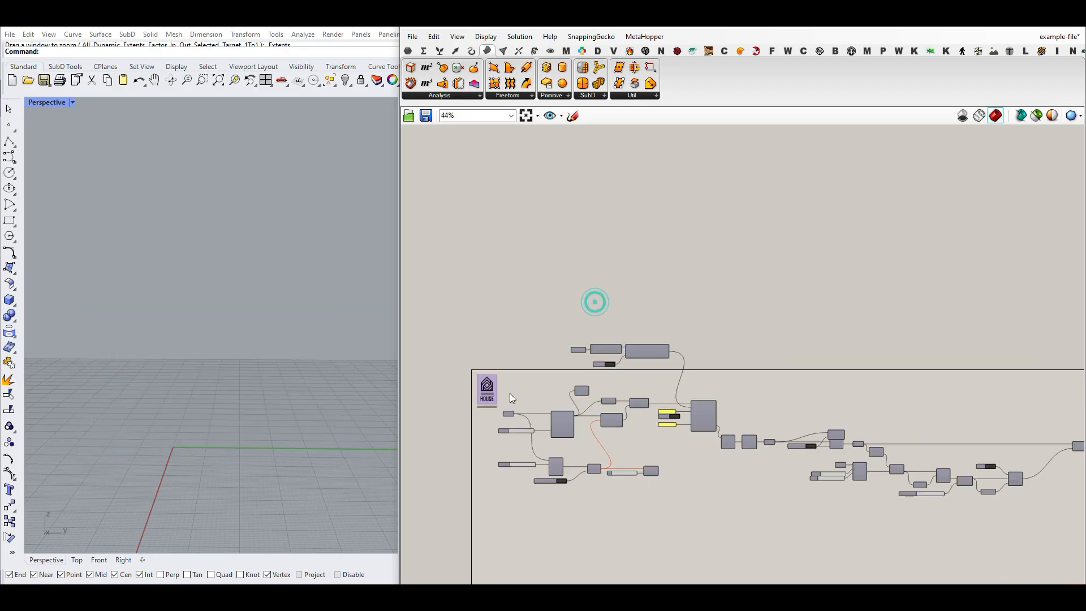
right_click(487, 318)
click(518, 340)
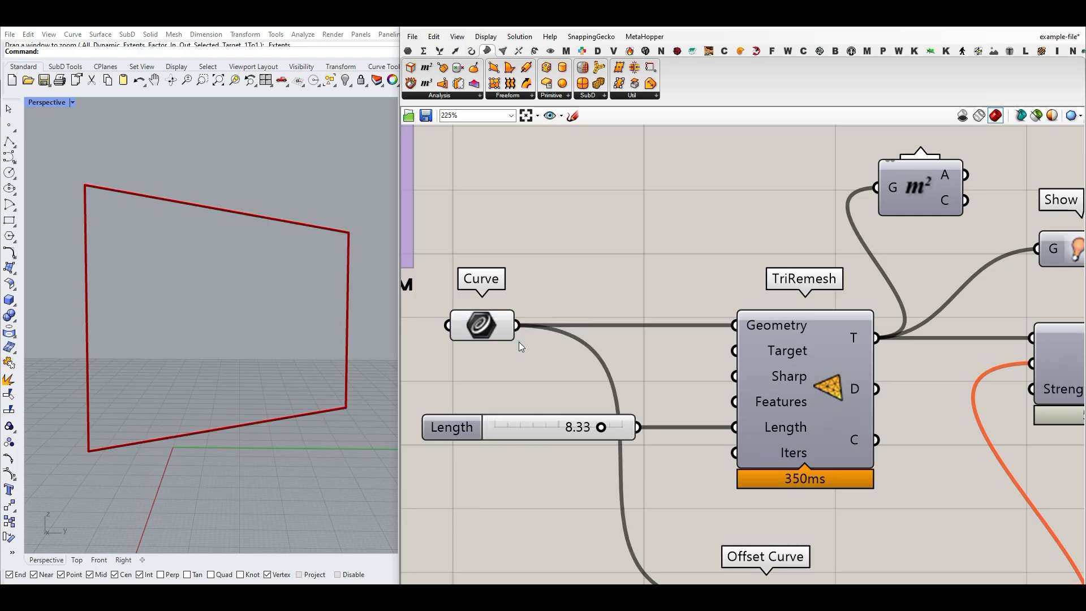
Step: Inspect the boundary curve's orientation in the Perspective, Front and Right views
scroll(204, 364, down, 6)
right_drag(204, 364, 238, 369)
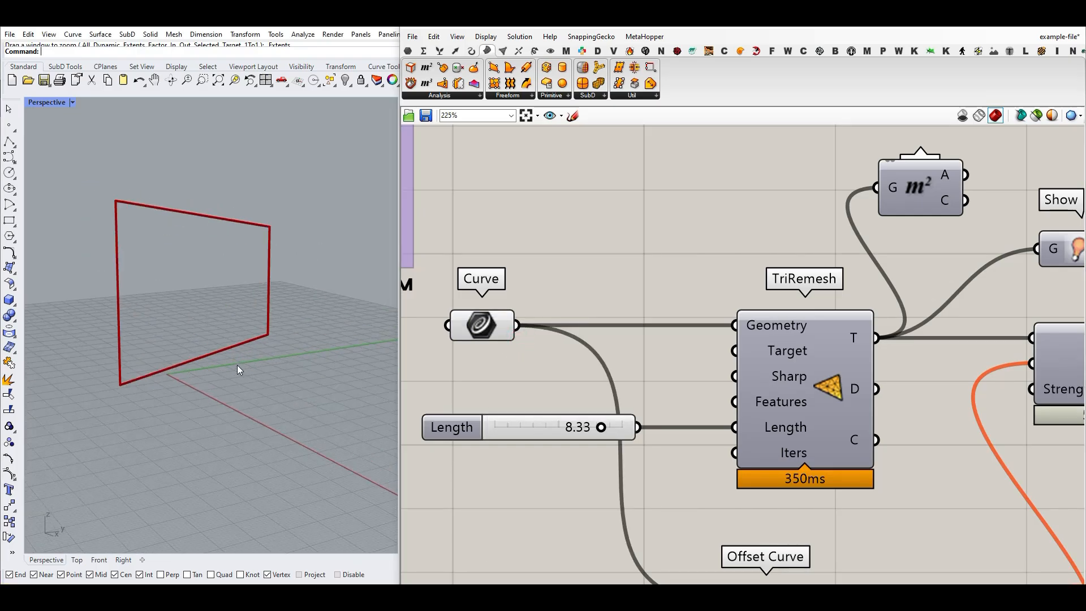
click(99, 560)
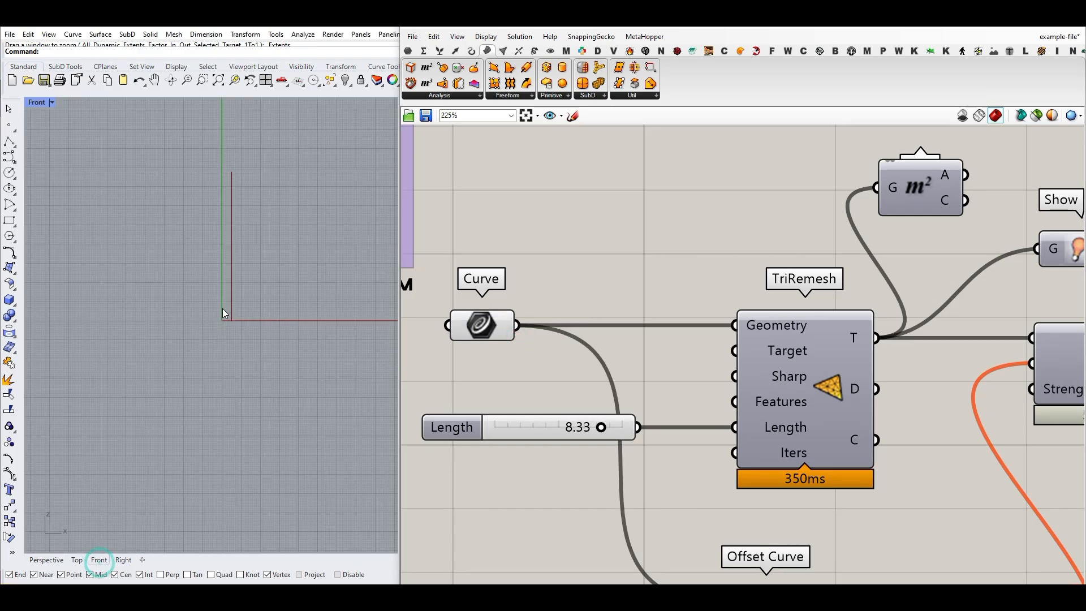
click(118, 561)
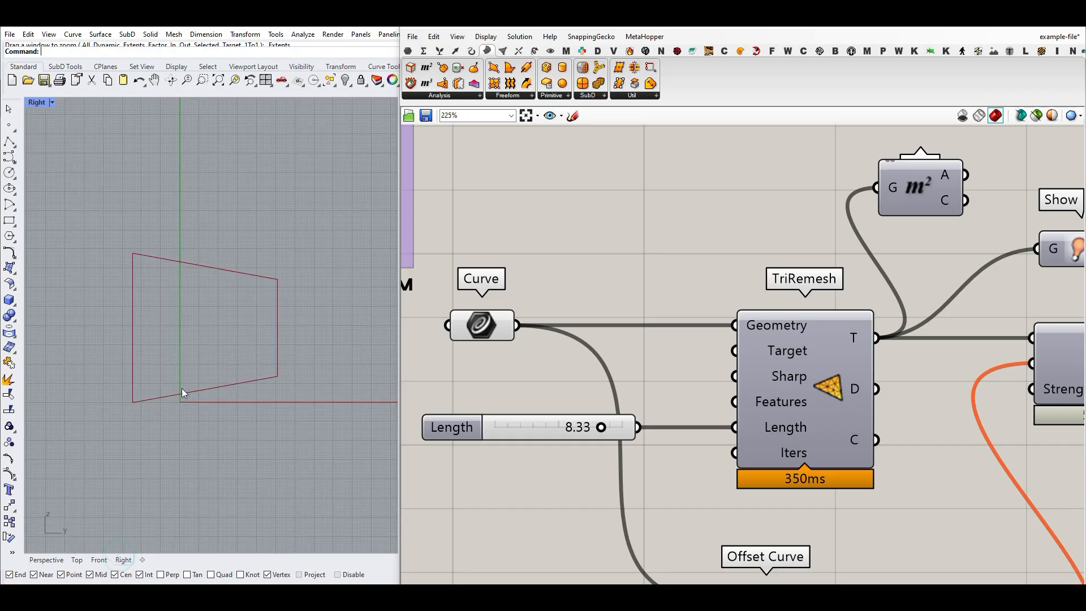
click(46, 559)
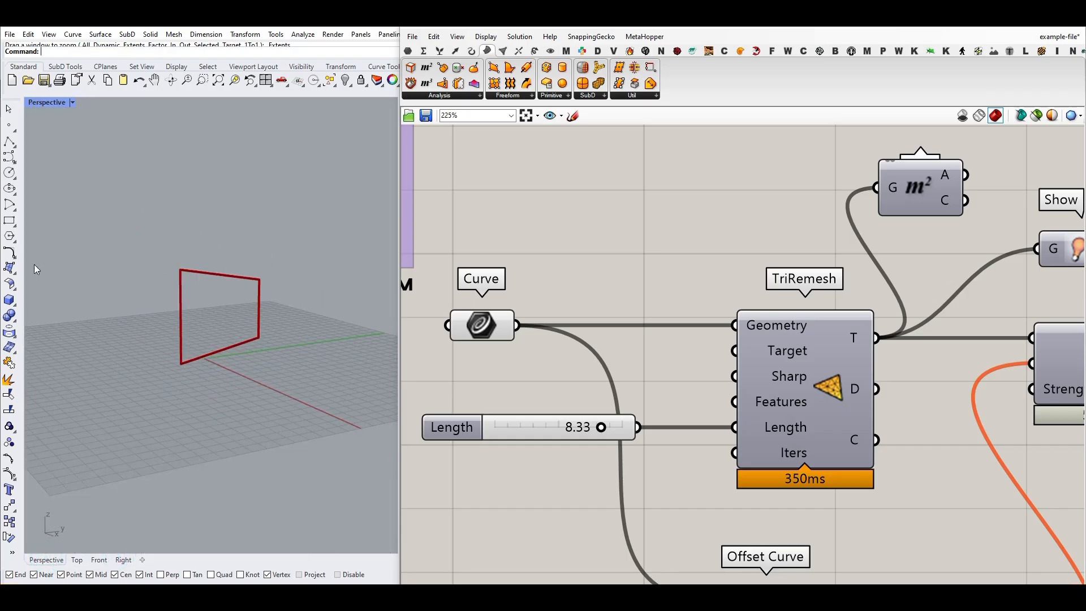
Step: Draw a closed freeform control point curve around the origin in the Front view as a new boundary
click(99, 560)
click(9, 158)
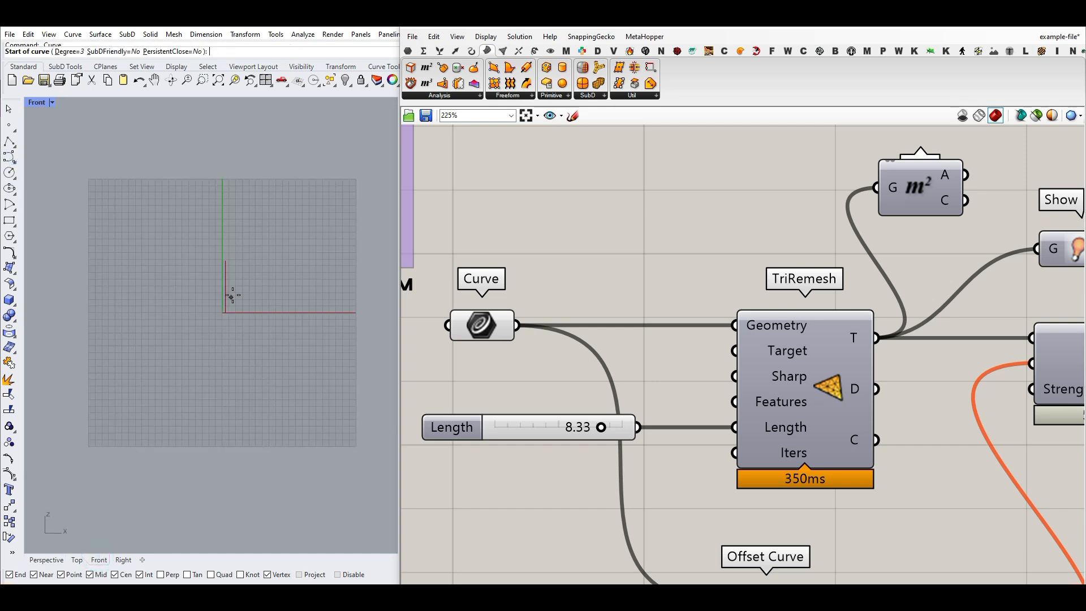
click(283, 276)
click(248, 230)
click(202, 196)
click(133, 207)
click(102, 269)
click(181, 321)
click(169, 381)
click(261, 389)
click(272, 327)
click(285, 276)
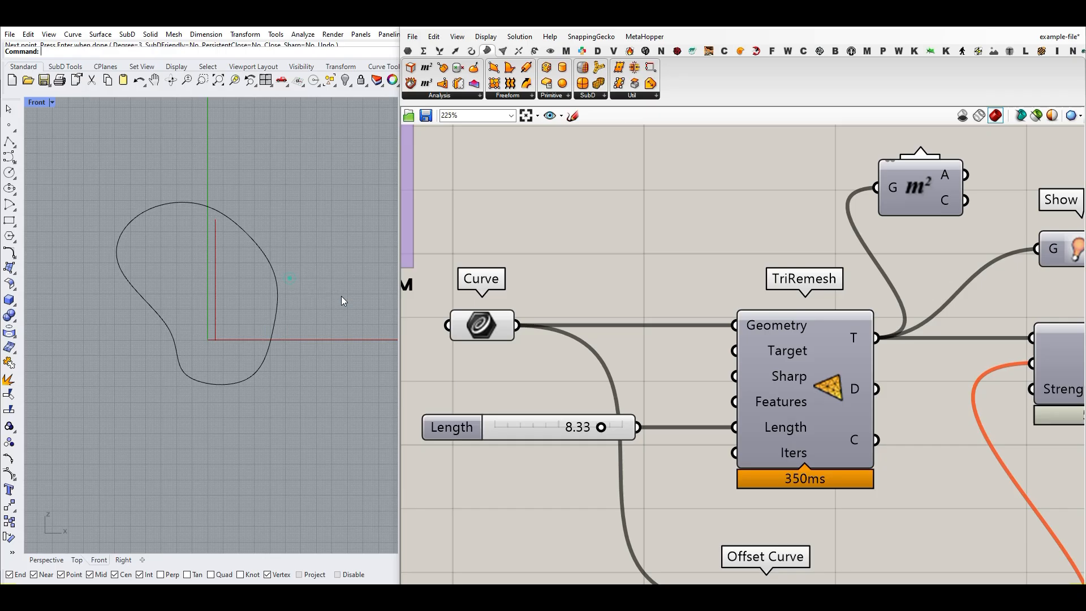
Step: Reference the new freeform curve in the input Curve component
right_click(477, 322)
click(537, 470)
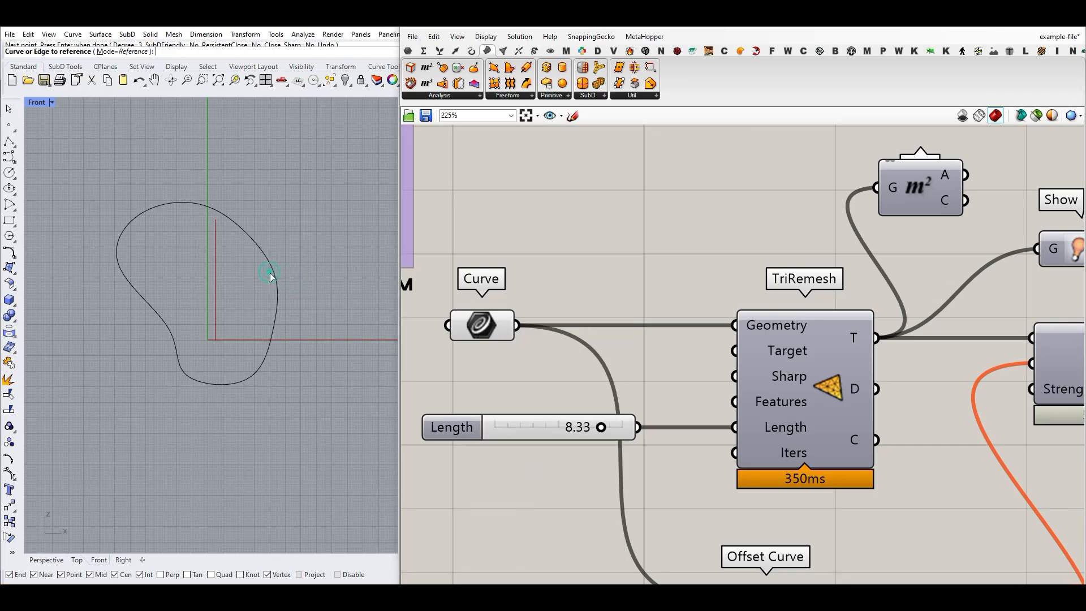
click(270, 275)
Step: Reset the BouncySolver to recompute the circle packing for the new boundary
scroll(662, 220, down, 5)
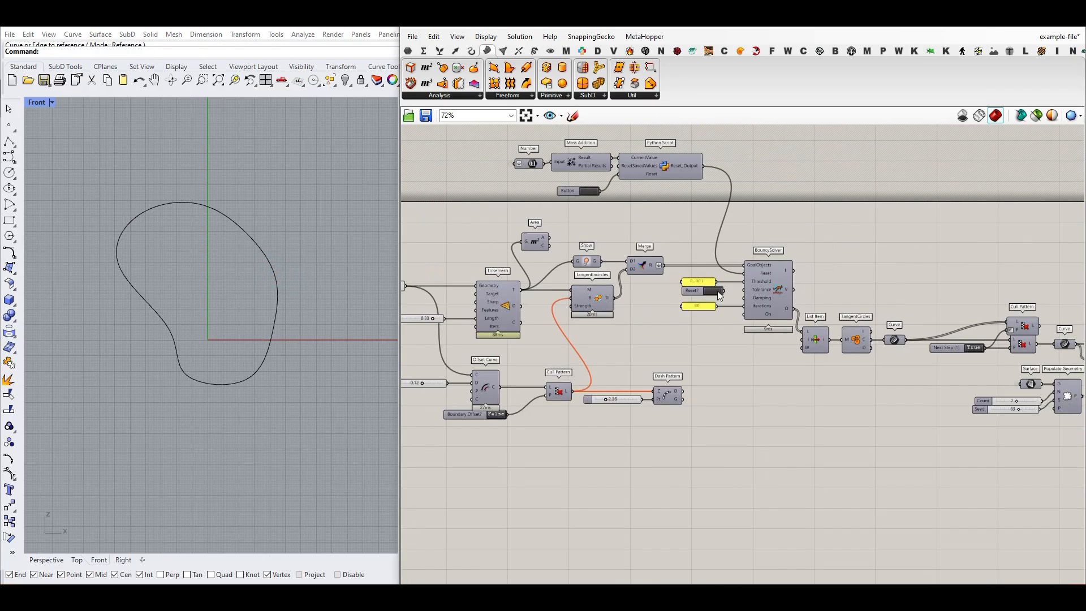
scroll(717, 291, up, 3)
click(698, 301)
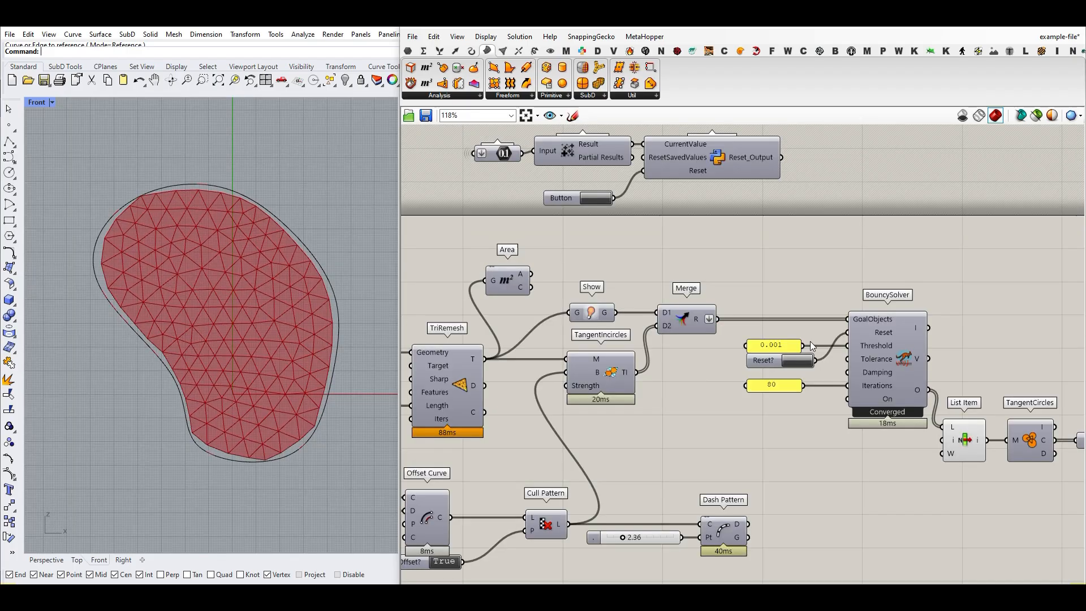
scroll(810, 341, up, 3)
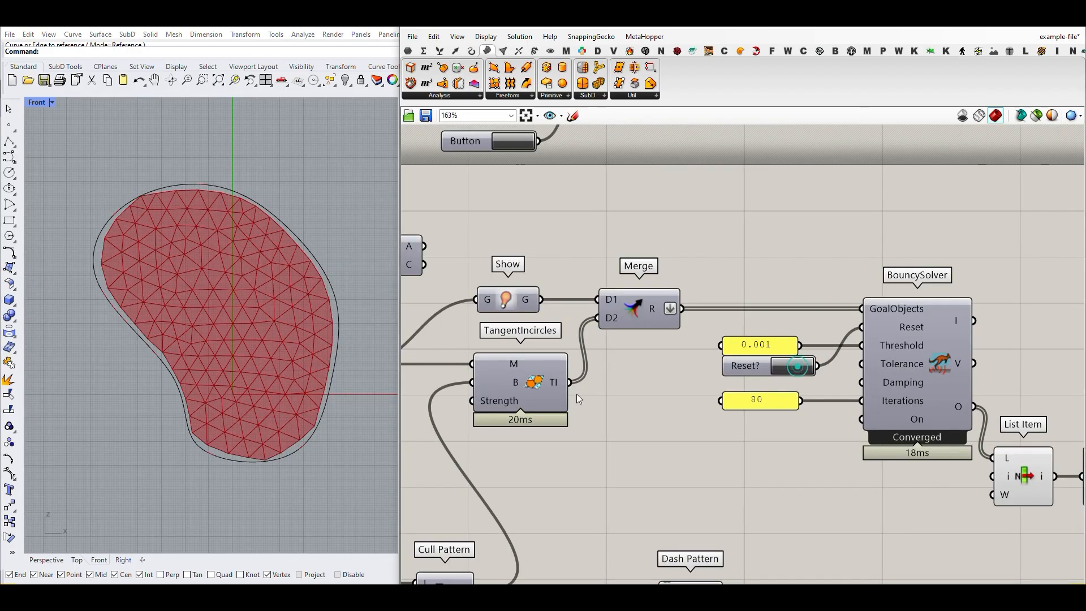
Step: Turn off the List Item component's mesh preview and check the packed circles along the boundary
scroll(803, 431, down, 4)
right_click(786, 434)
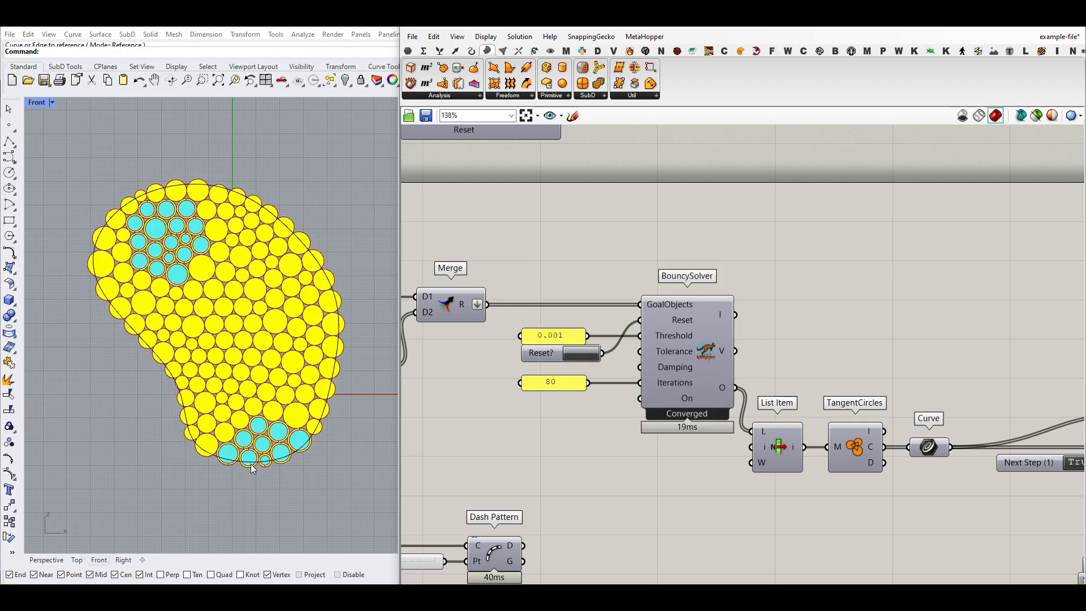
scroll(240, 409, up, 3)
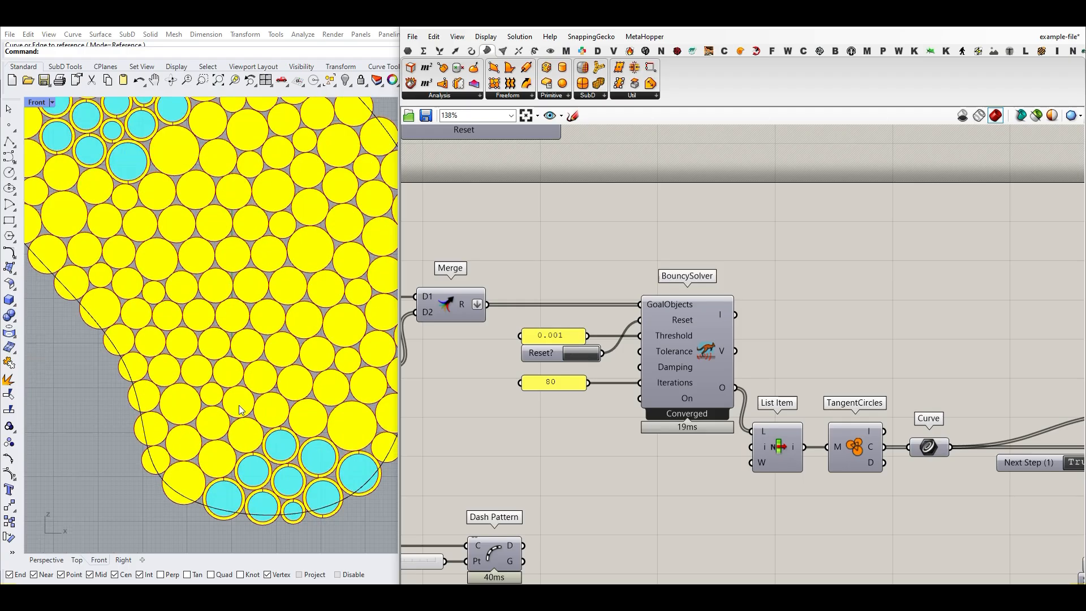
scroll(240, 409, down, 3)
Step: Move the freeform boundary curve slightly down and to the left in the Front view
click(188, 390)
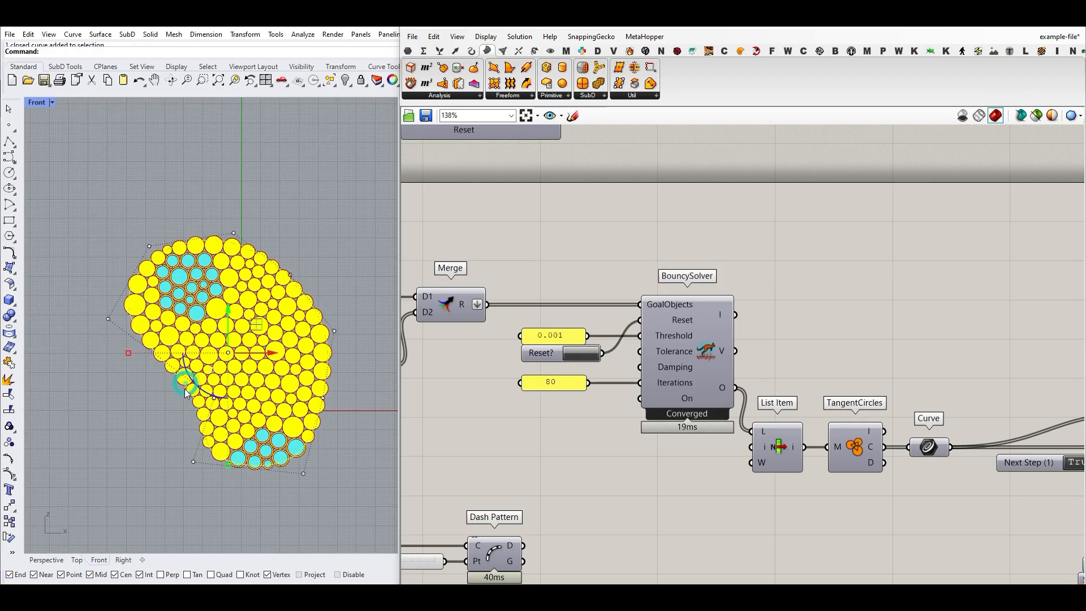
drag(228, 358, 228, 375)
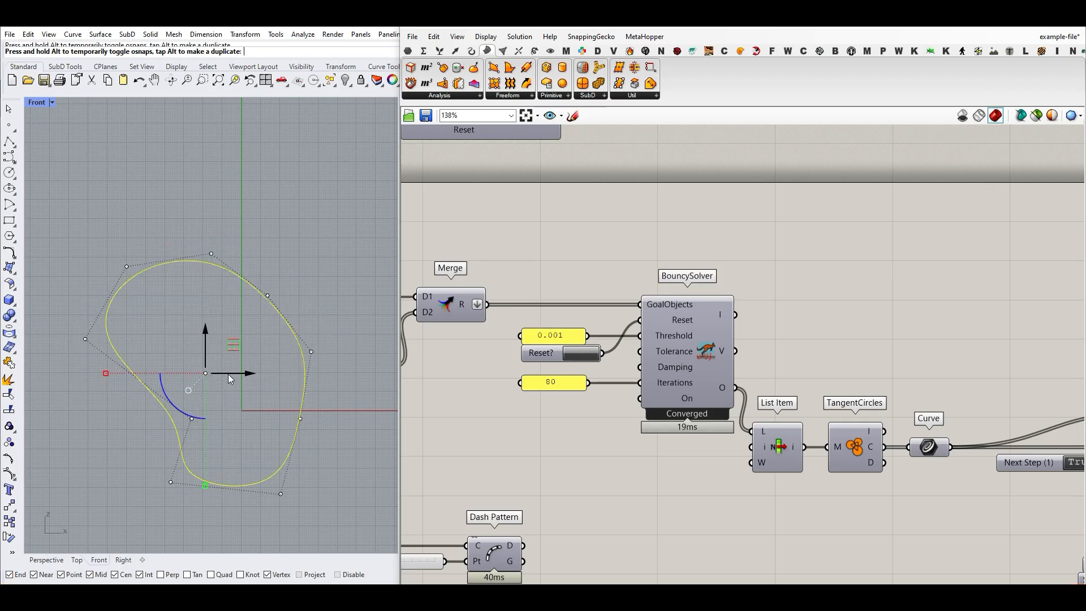
click(315, 289)
Step: Reshape the boundary curve by pulling its lower-left and upper-right control points outward
click(173, 428)
drag(191, 421, 108, 449)
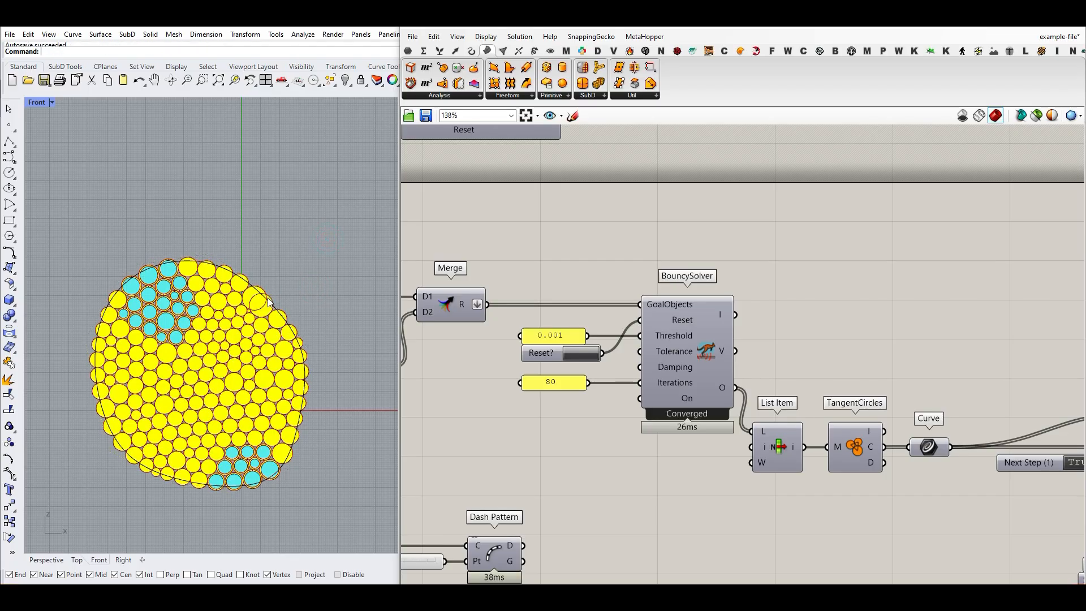
drag(267, 296, 348, 218)
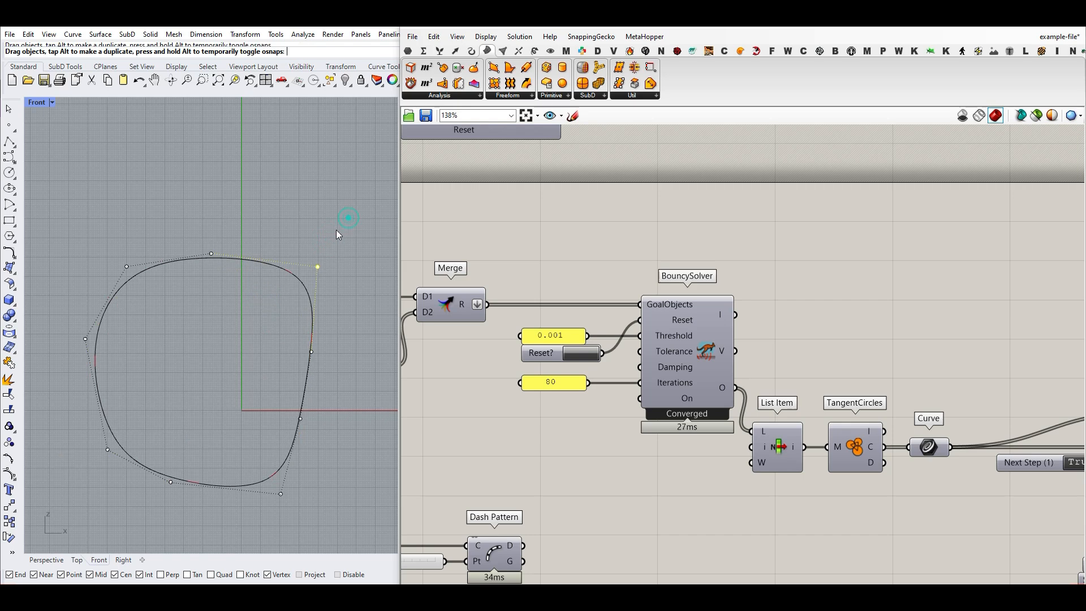
Step: Move the whole boundary curve up and to the right in the Front view and reset the BouncySolver to repack the circles
key(Escape)
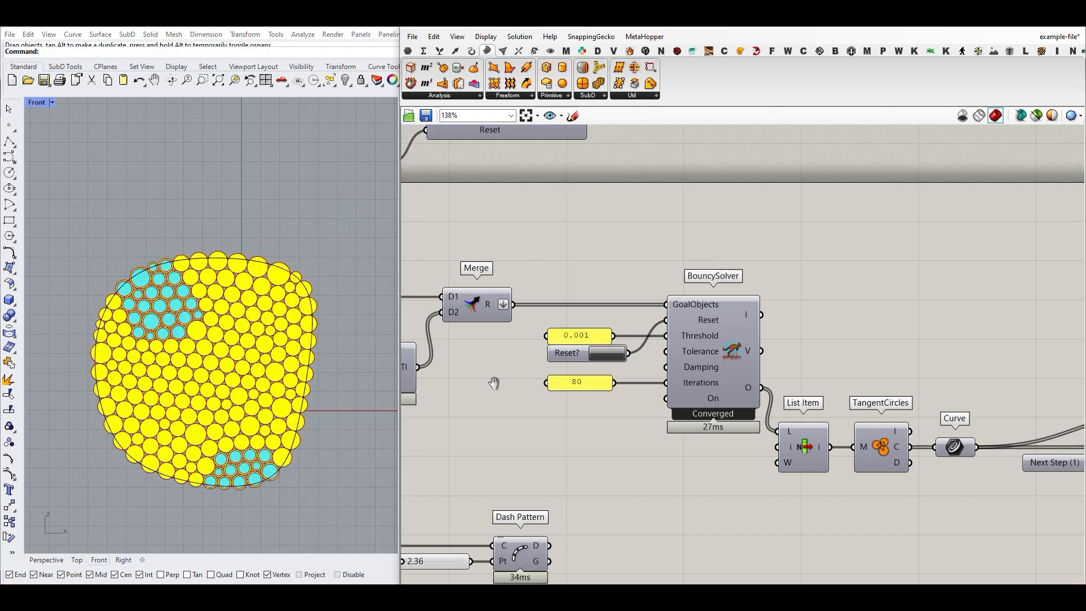
scroll(636, 375, down, 5)
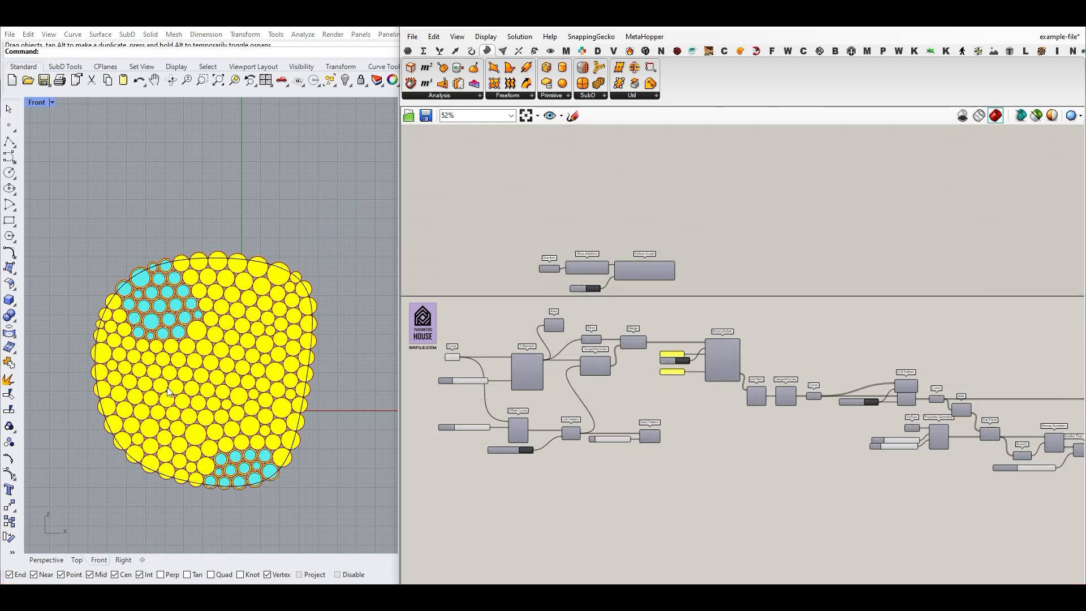
click(244, 261)
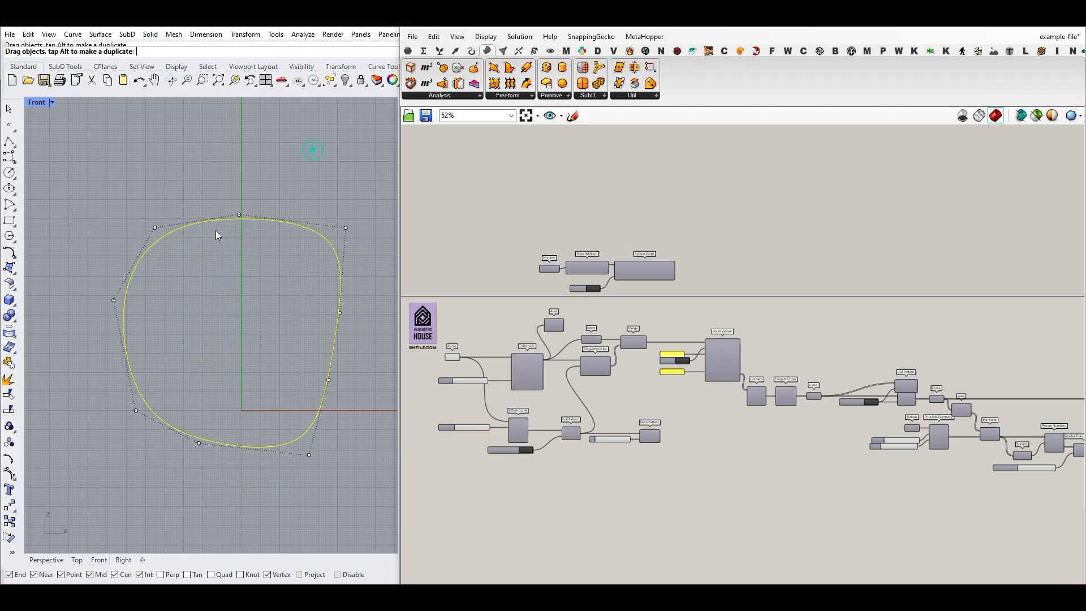
key(Escape)
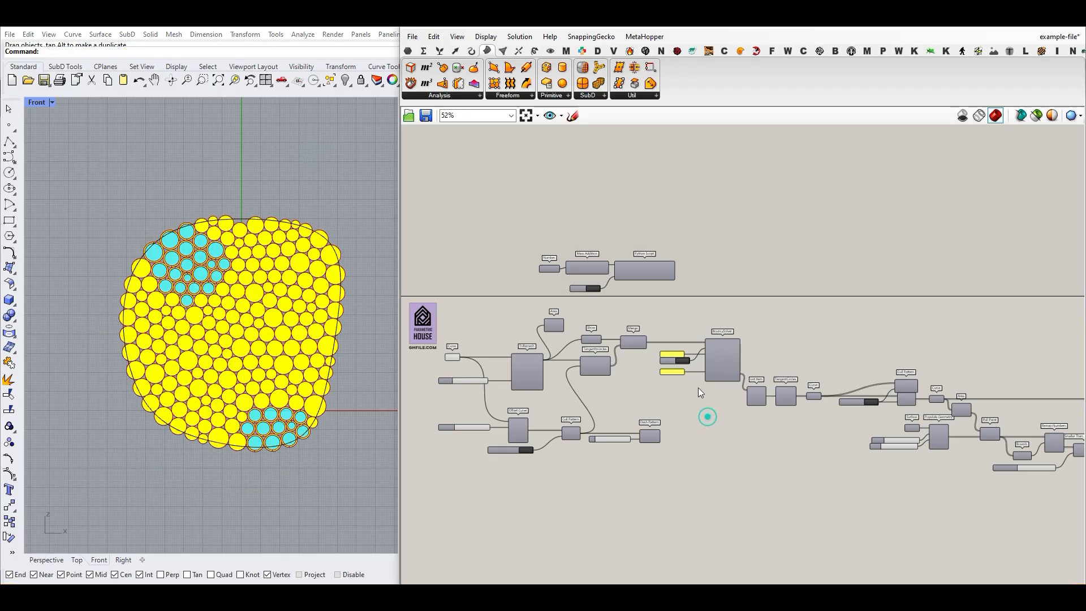
scroll(704, 376, up, 4)
click(657, 340)
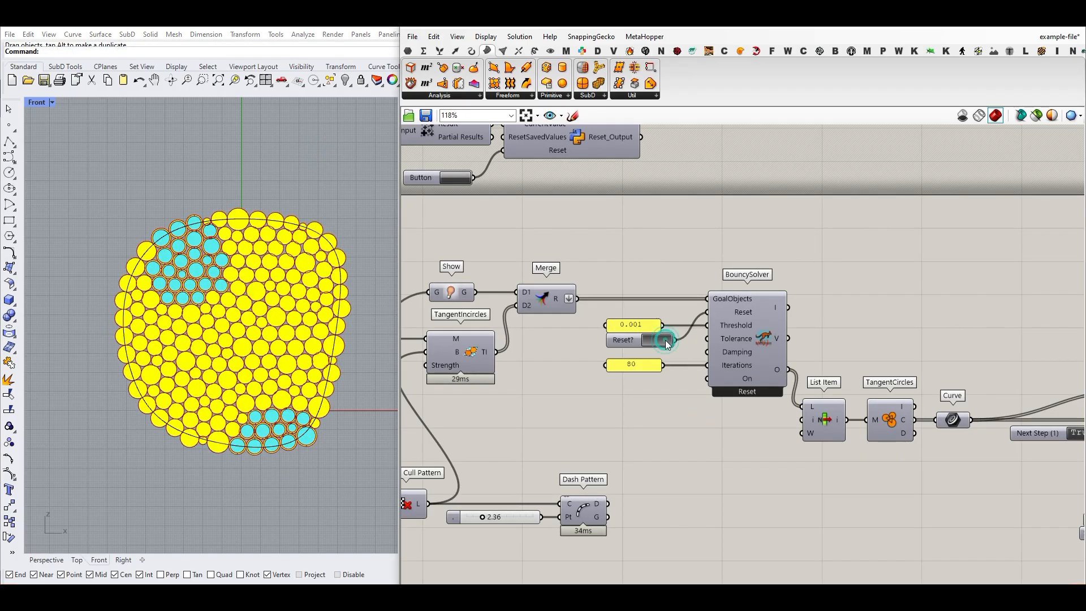
Step: Disable the BouncySolver component to stop the circle-packing calculation
right_drag(651, 231, 655, 263)
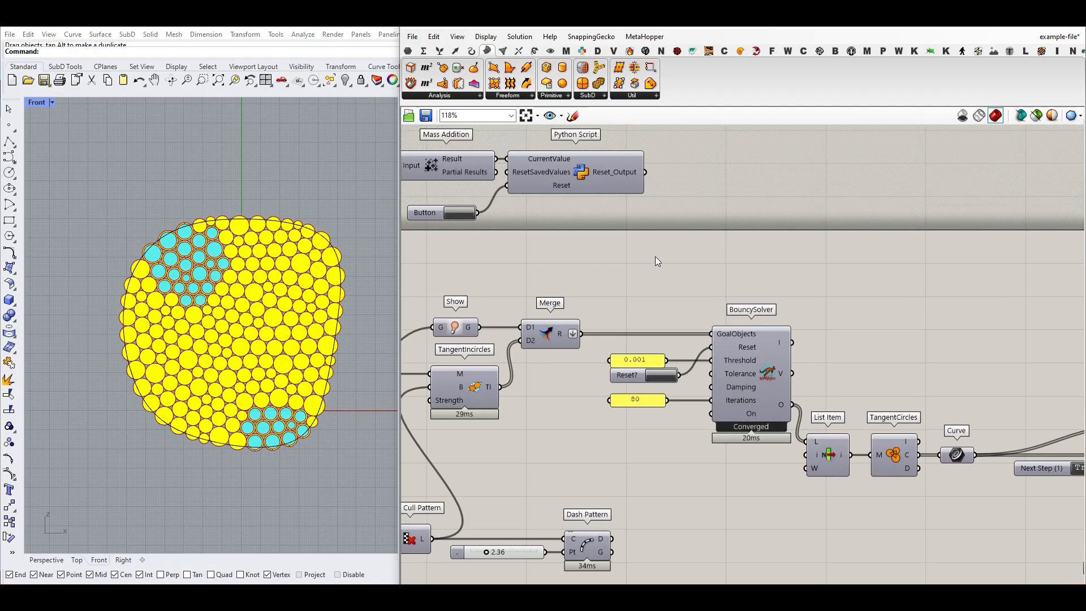
right_drag(569, 203, 683, 262)
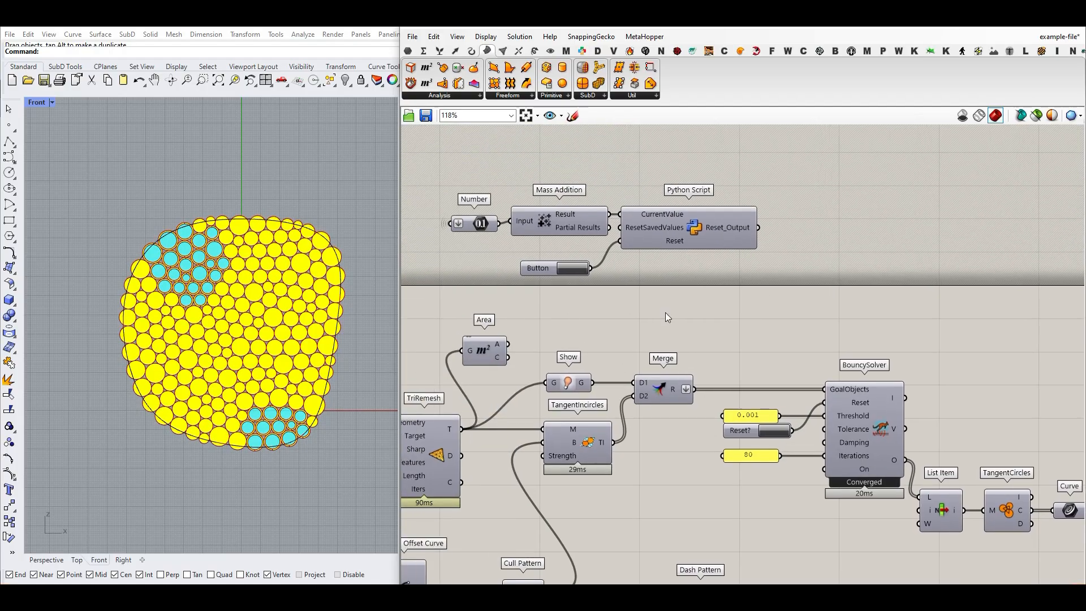
right_drag(922, 459, 774, 435)
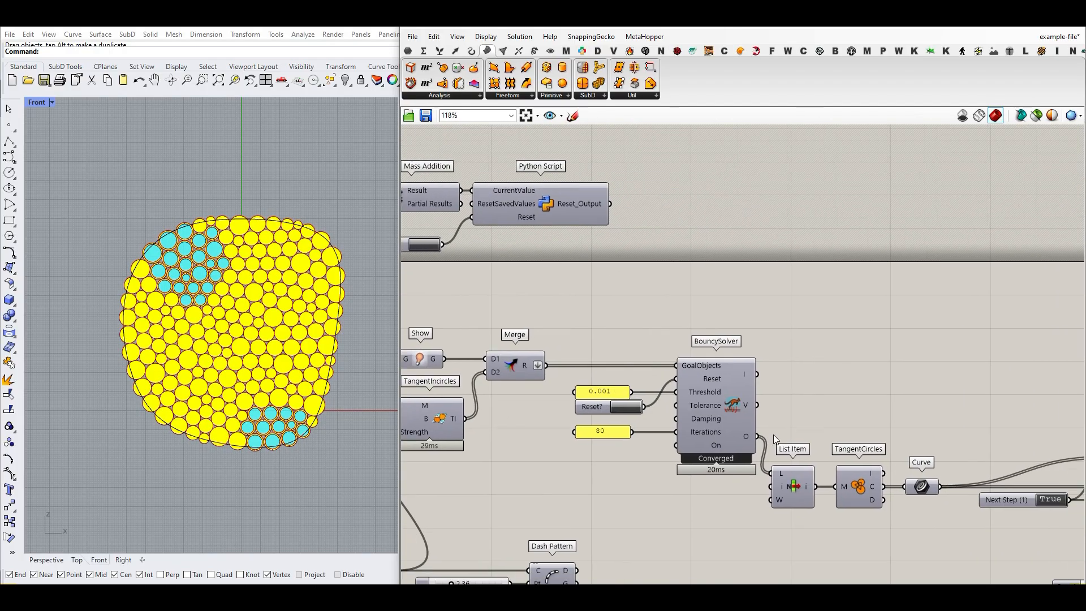
right_click(796, 483)
right_click(734, 404)
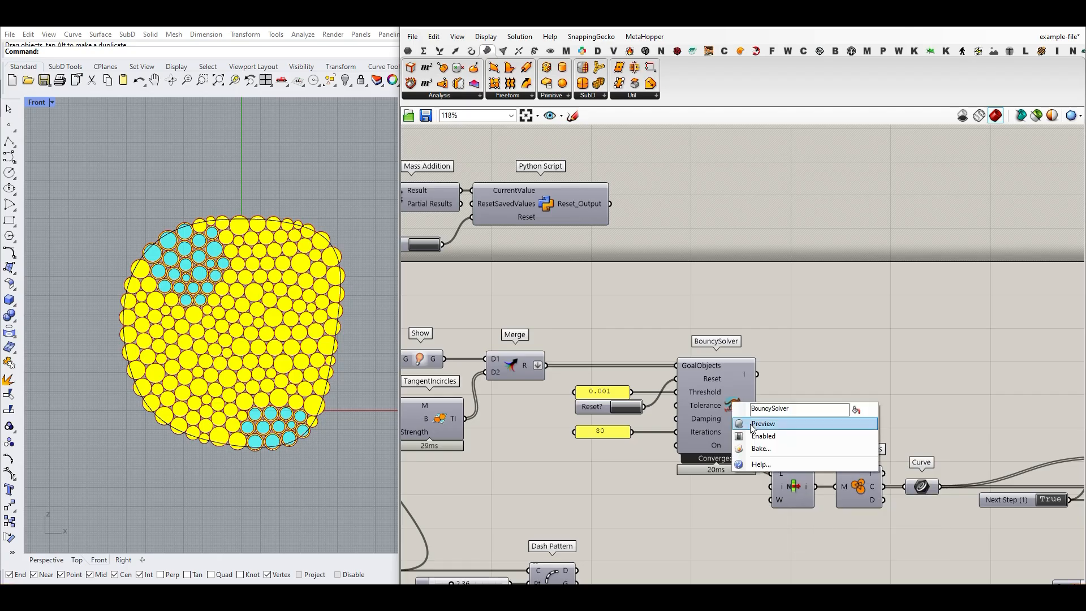
click(756, 435)
Step: Examine the Curve parameter that feeds the definition and locate TriRemesh among the Mesh Triangulation components
right_drag(598, 447, 757, 434)
right_drag(542, 422, 800, 361)
right_drag(557, 375, 568, 349)
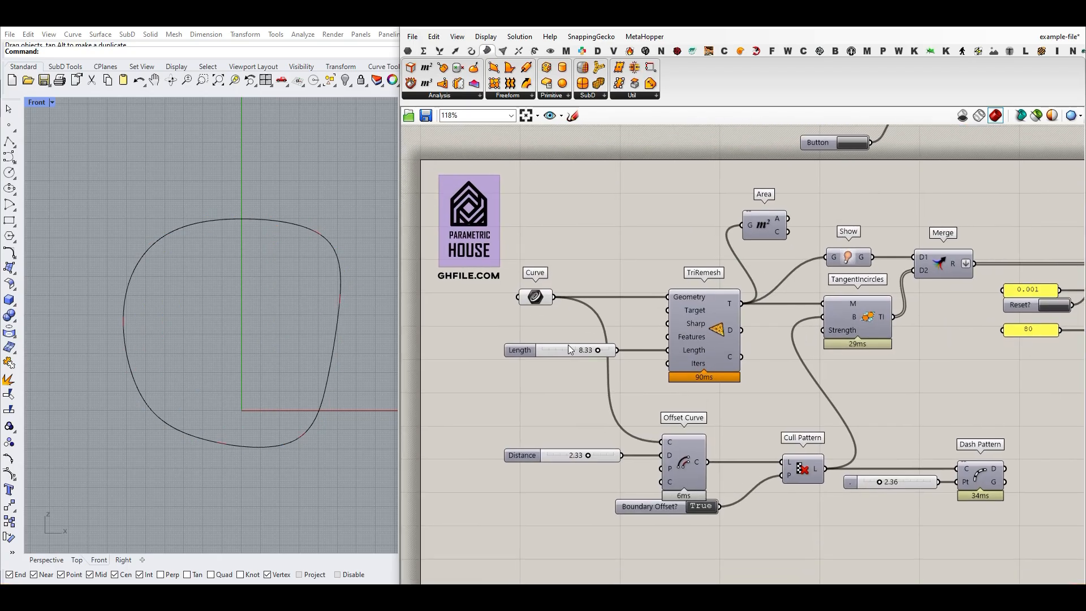
scroll(579, 307, up, 3)
click(496, 268)
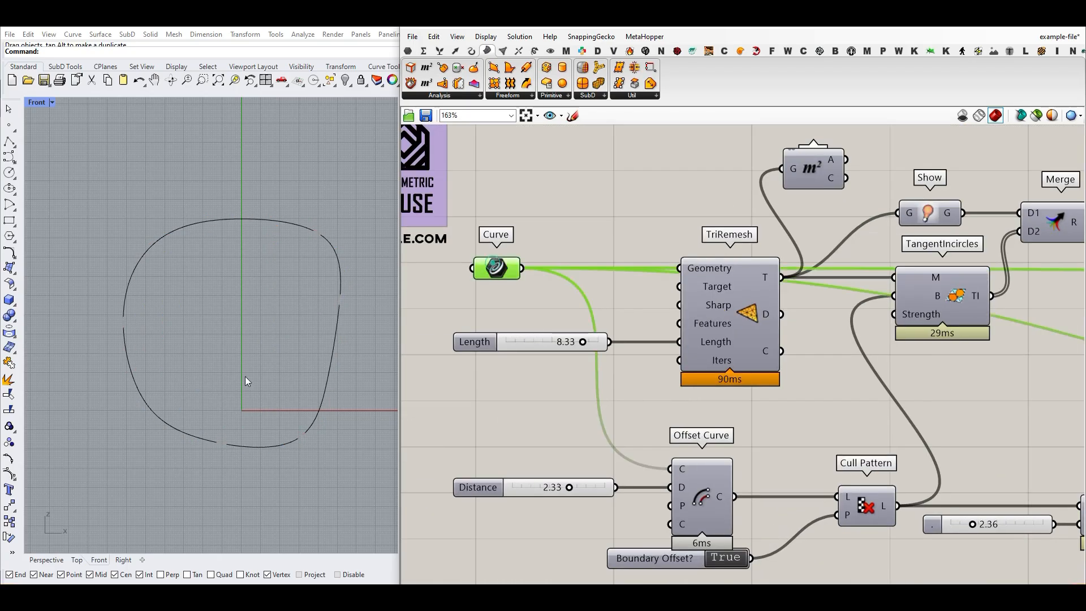
click(674, 183)
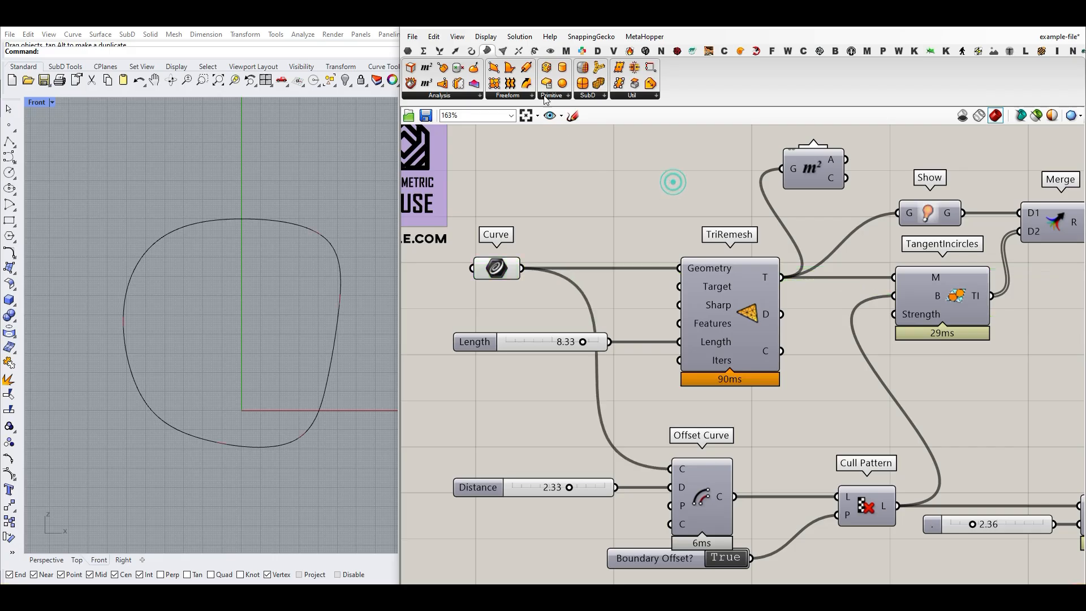
click(502, 52)
click(735, 96)
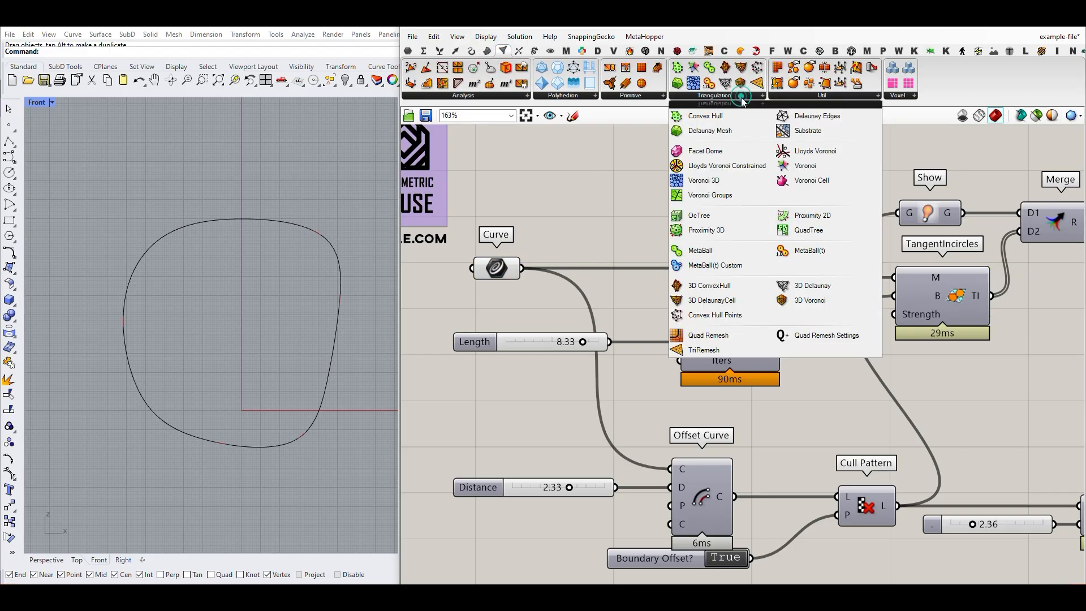
Step: Turn on the TriRemesh component's preview and check the triangular mesh inside the boundary
right_click(758, 311)
click(798, 325)
scroll(257, 324, up, 3)
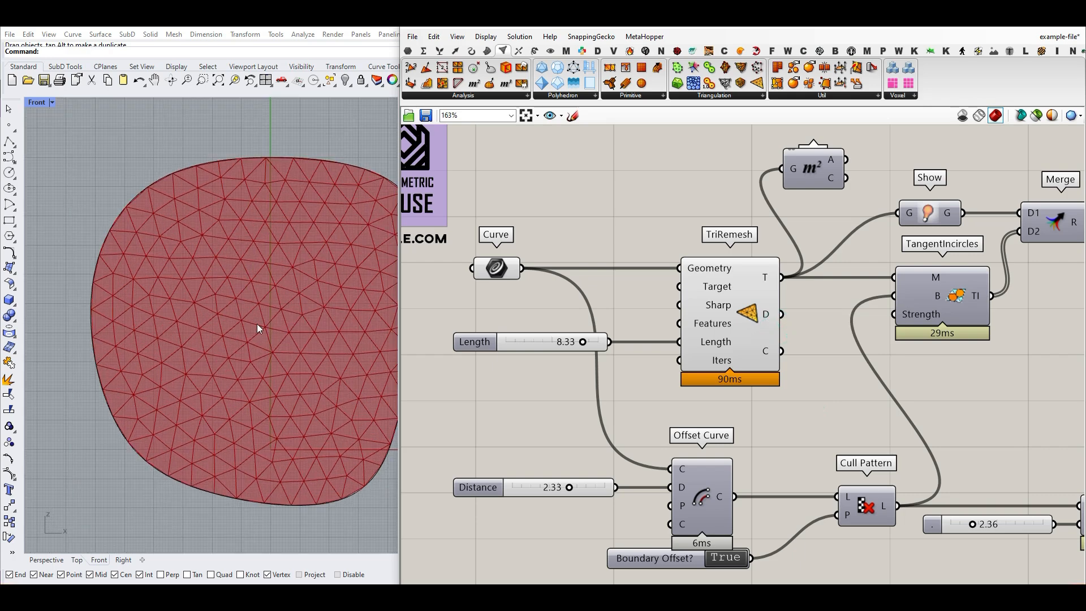
scroll(160, 349, down, 3)
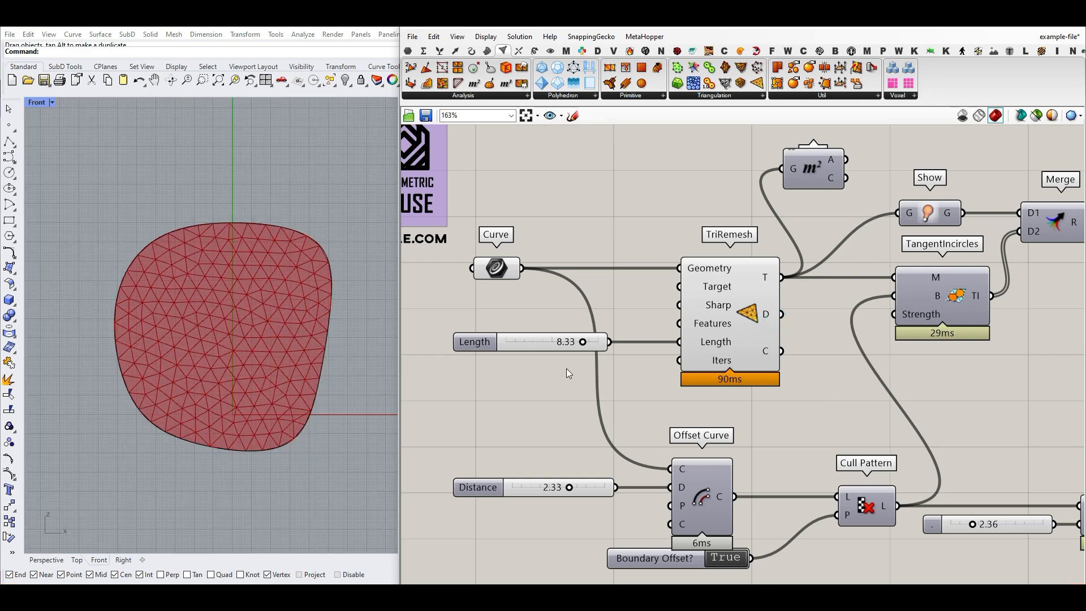
Step: Raise the Length slider's maximum to 30 and set the TriRemesh edge length to 17.00
drag(583, 343, 611, 342)
double_click(481, 346)
click(519, 373)
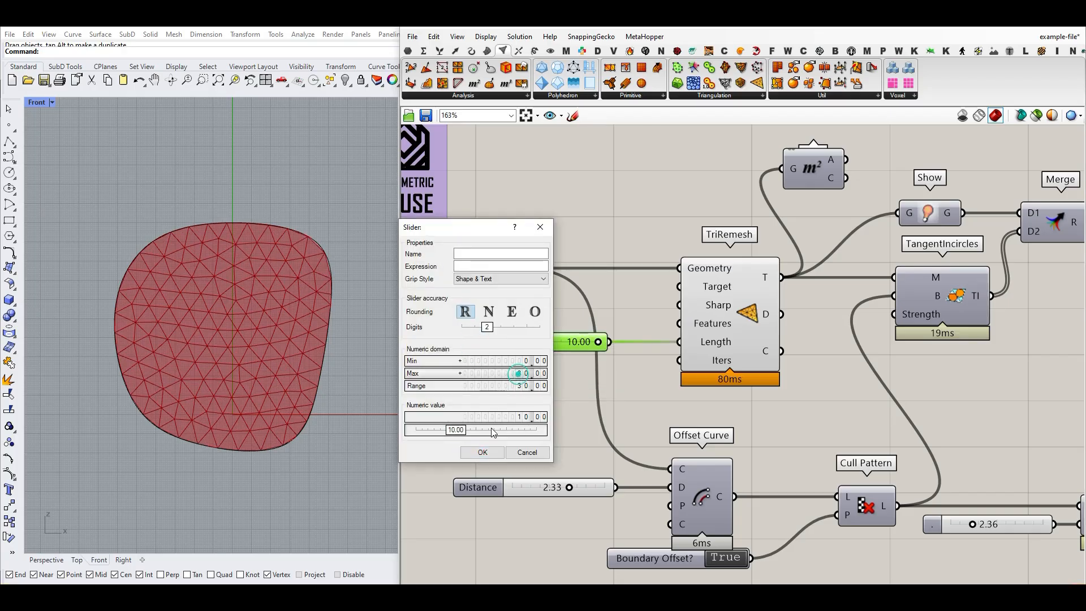
click(483, 452)
drag(508, 344, 559, 347)
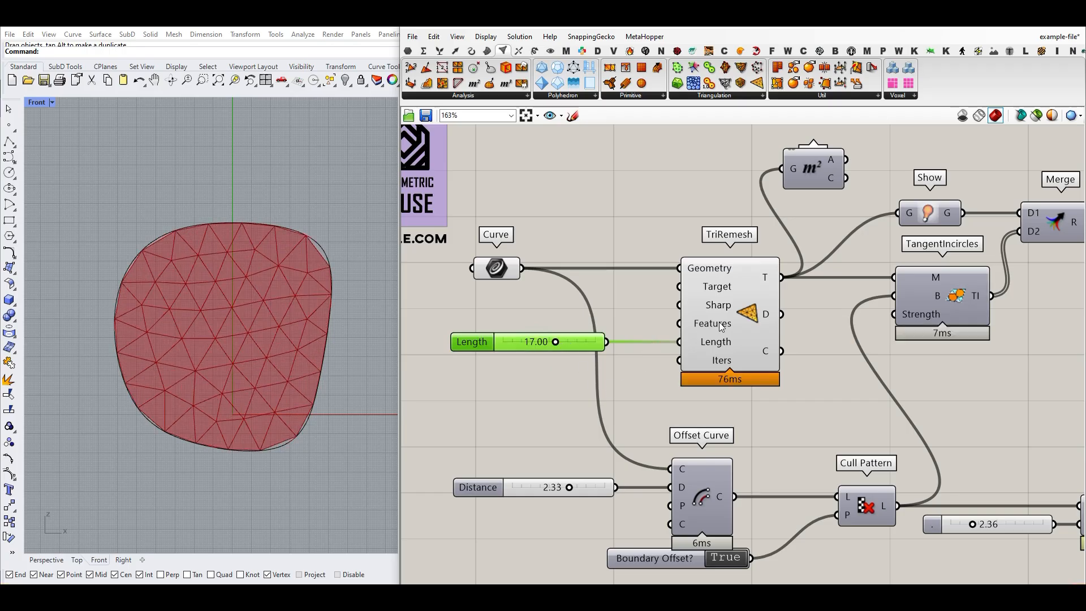
Step: Bake the triangular mesh from TriRemesh's T output and move the copy up and to the left of the original
scroll(718, 292, up, 3)
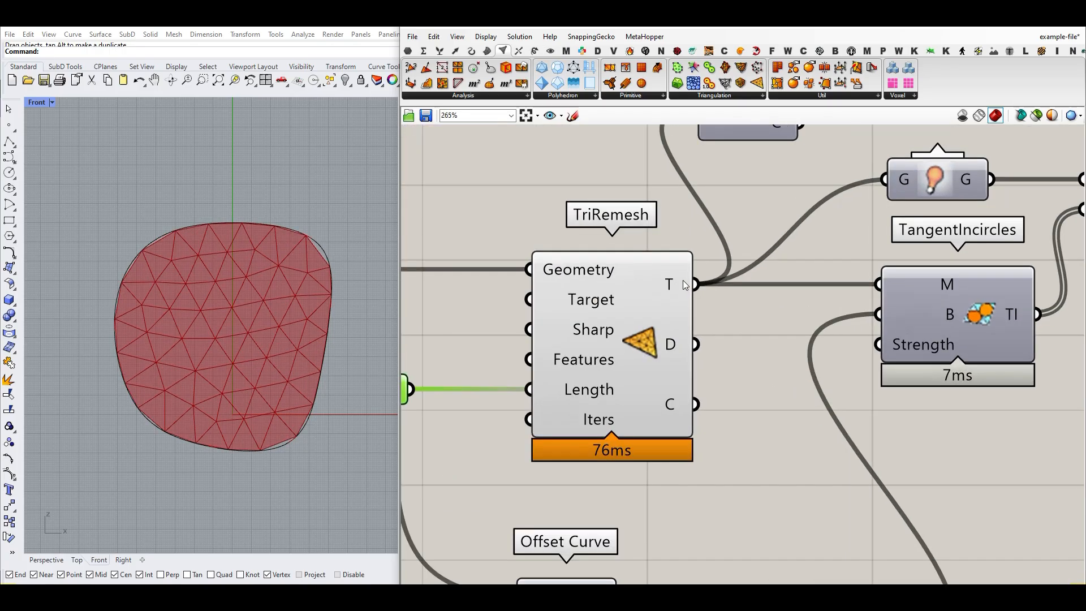
right_click(683, 280)
click(712, 301)
click(724, 405)
scroll(276, 396, down, 8)
drag(277, 391, 228, 287)
click(300, 251)
Step: Set the Front view to Shaded display mode and check the baked triangular mesh
click(43, 102)
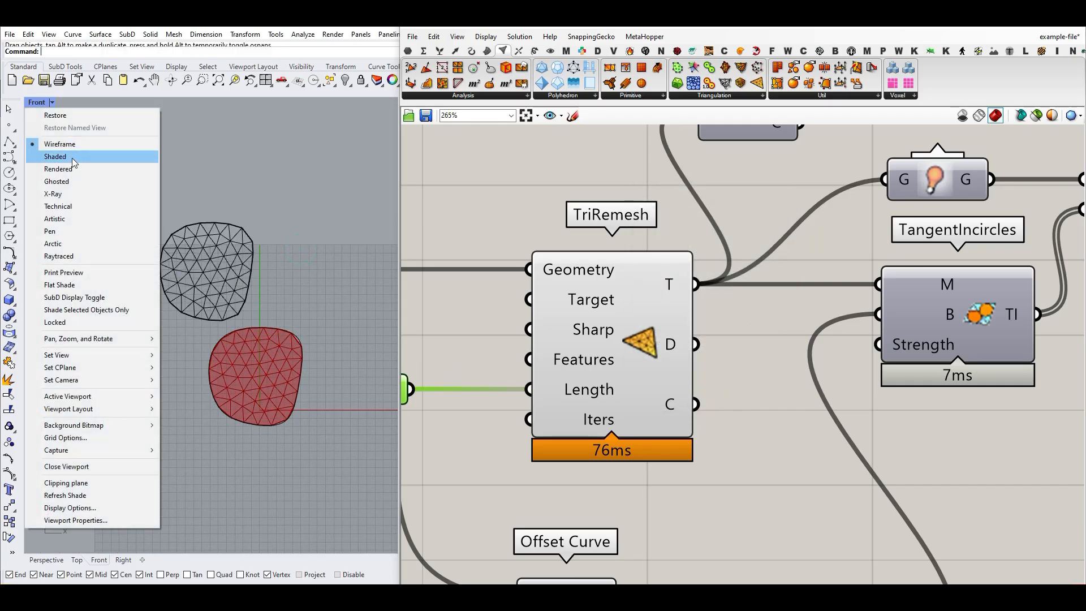
click(71, 158)
scroll(209, 258, up, 3)
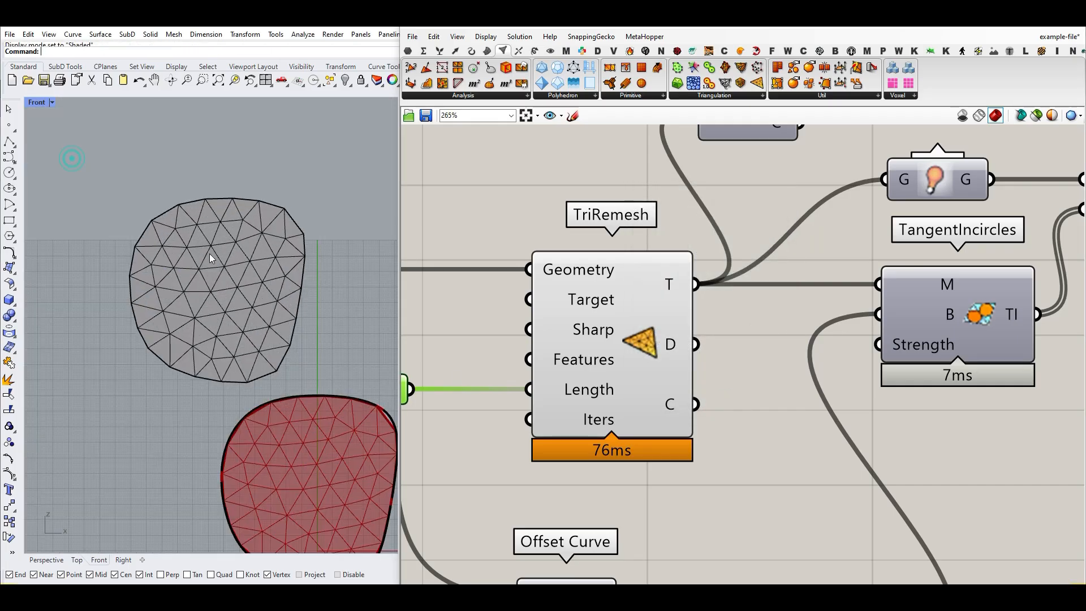
Step: Bake the dual mesh from TriRemesh's D output and move it beside the baked triangular mesh
right_click(687, 349)
click(714, 362)
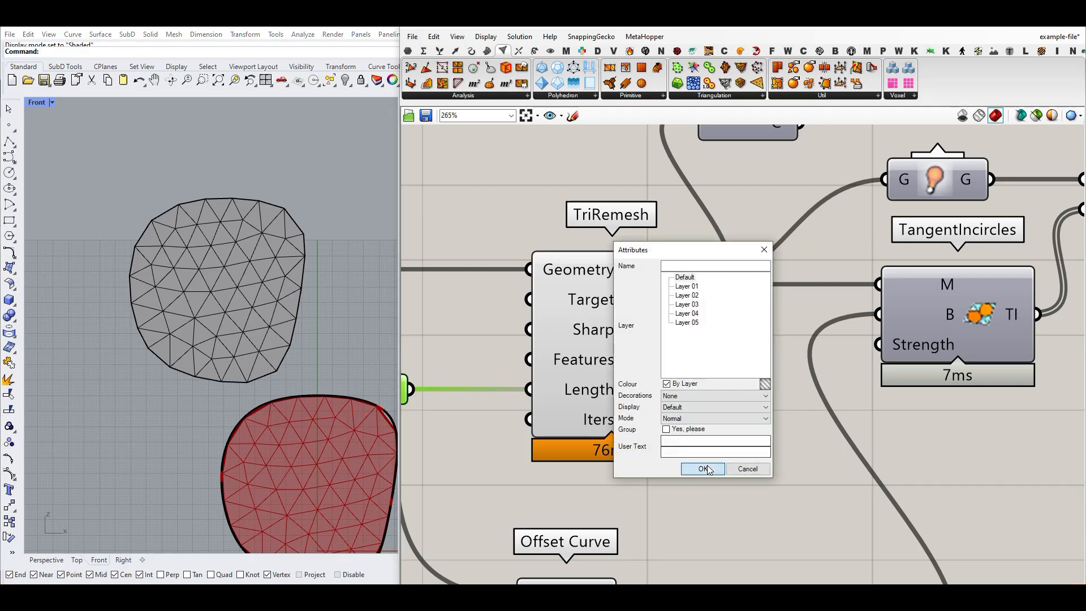
click(701, 463)
drag(335, 448, 234, 392)
key(Escape)
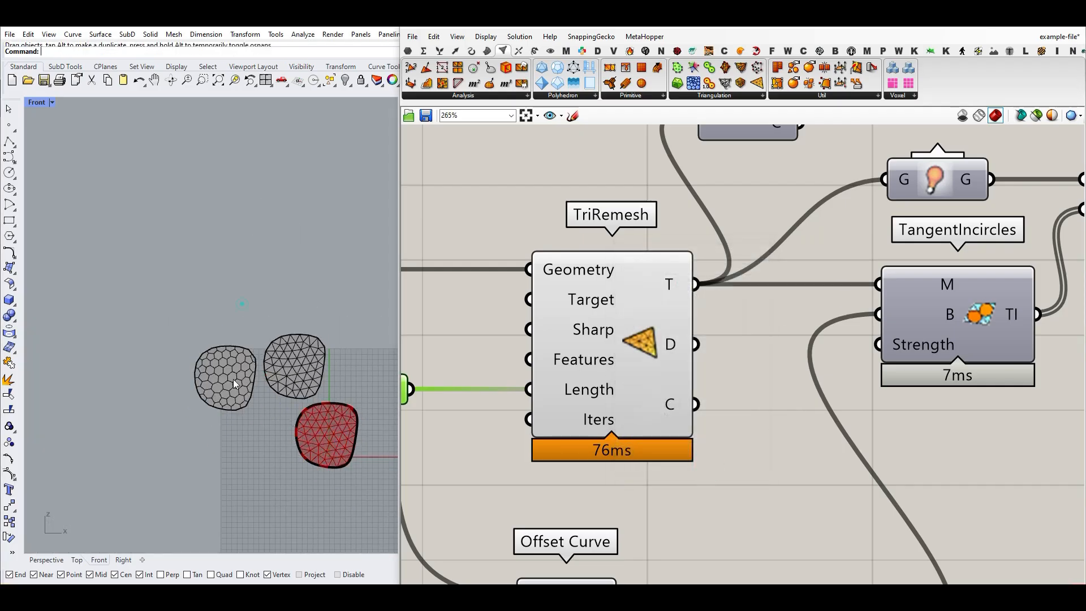
scroll(239, 412, up, 5)
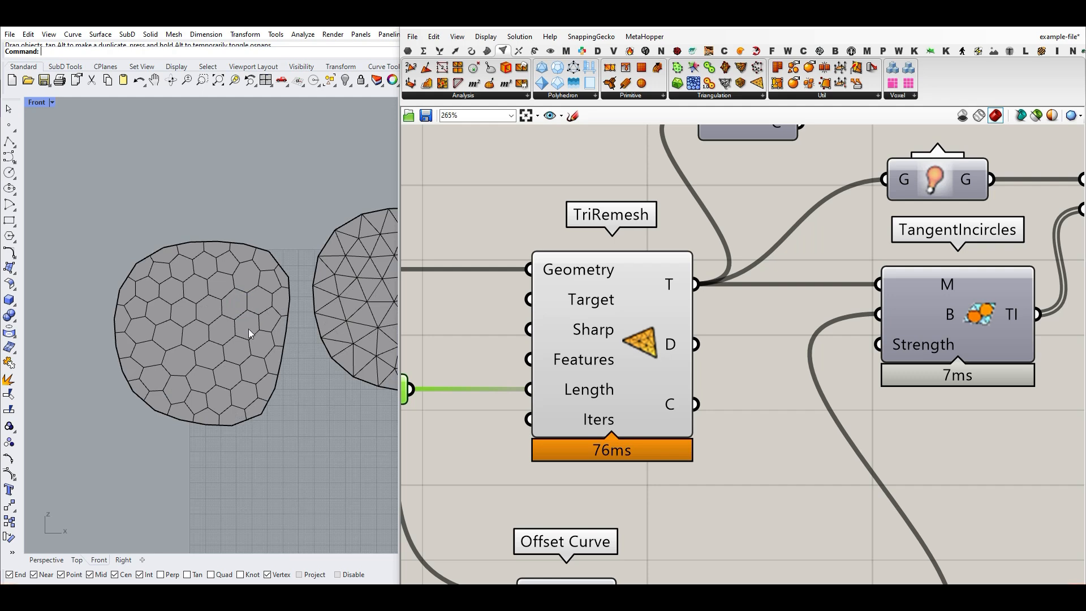
Step: Delete the baked dual mesh and the baked triangular mesh from the Front view
click(193, 353)
key(Delete)
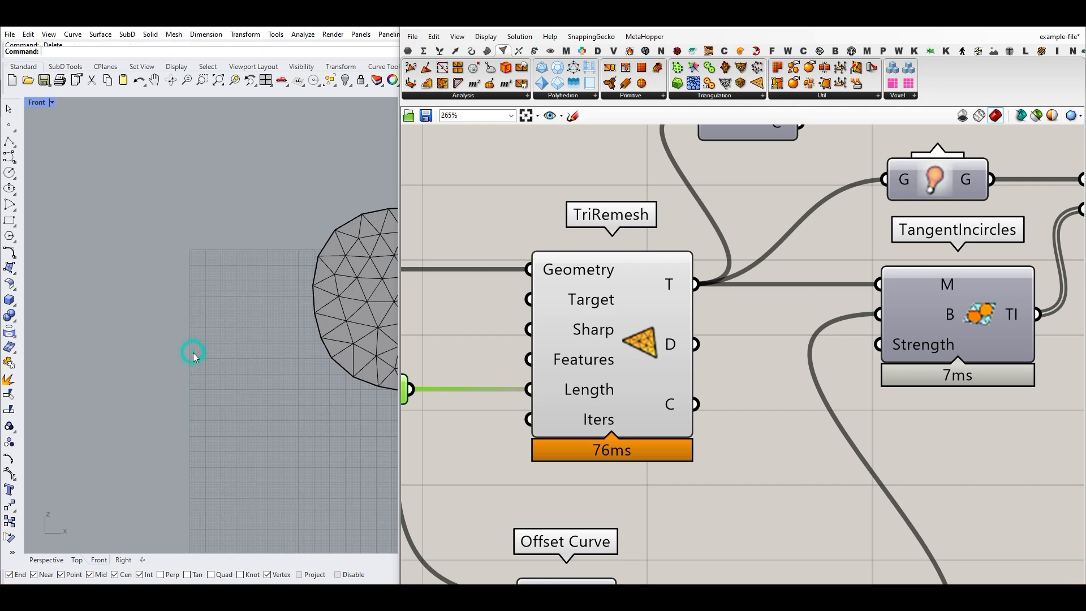
scroll(193, 355, down, 8)
scroll(274, 342, up, 5)
click(260, 342)
key(Delete)
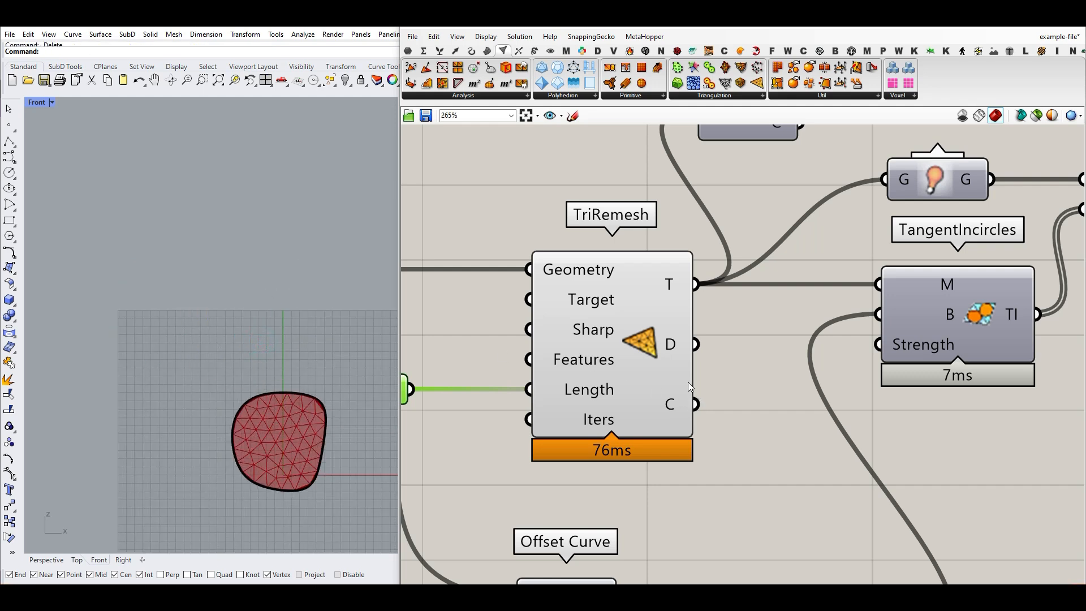
Step: Locate BouncySolver among Kangaroo's Main components and examine the inputs of the solver in the definition
mouse_move(674, 284)
scroll(747, 339, down, 4)
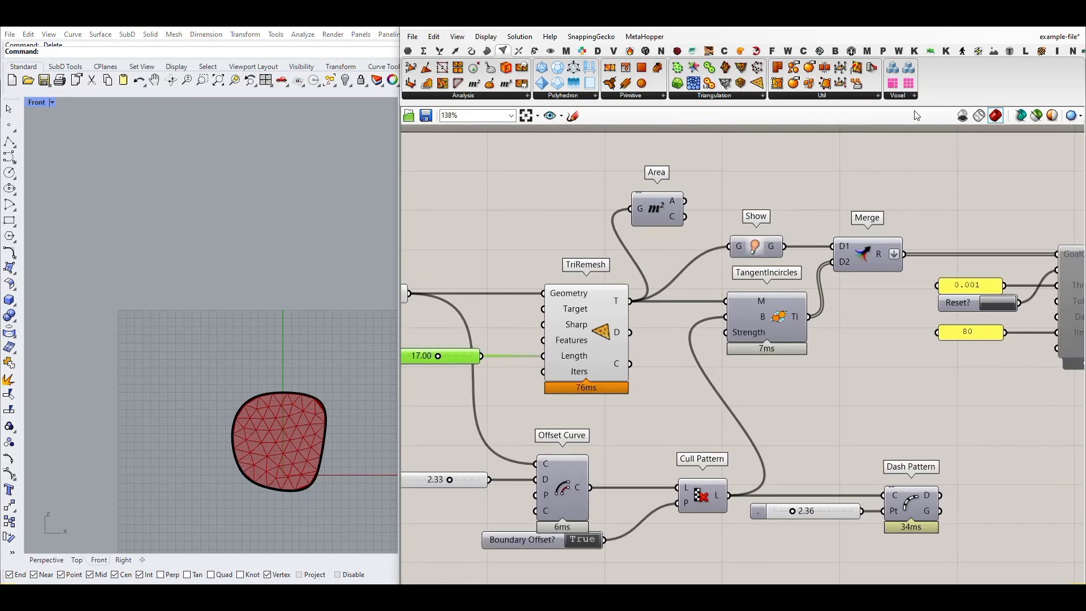
click(914, 51)
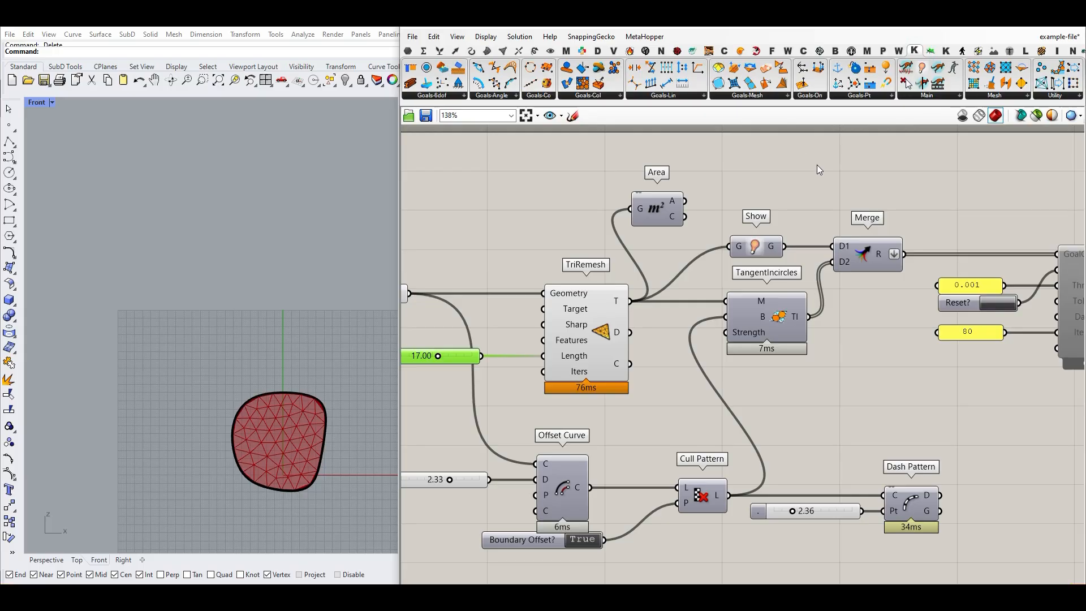
click(940, 98)
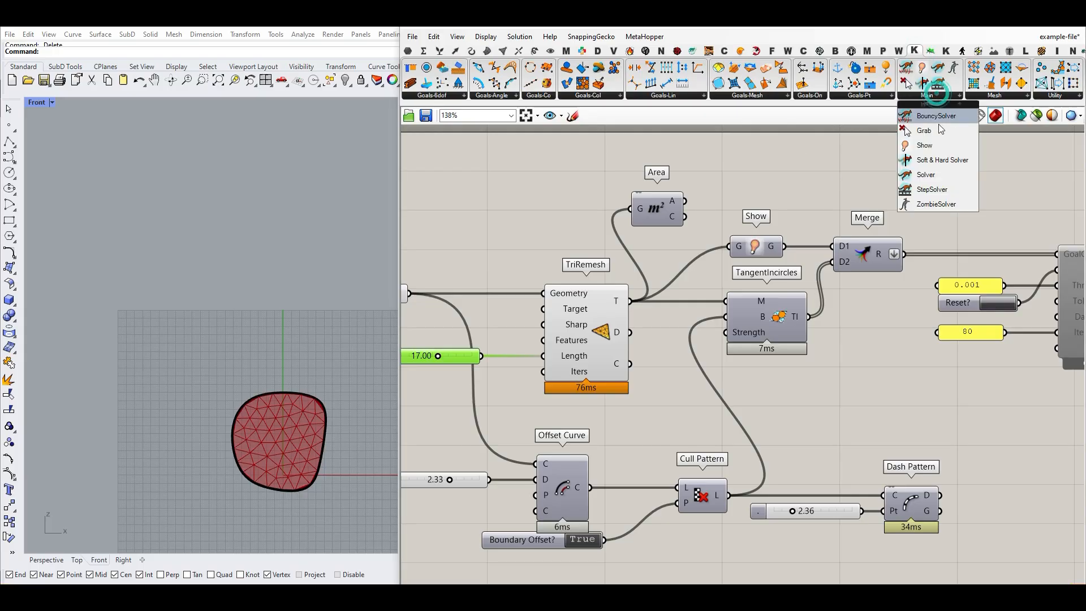
right_drag(945, 260, 611, 257)
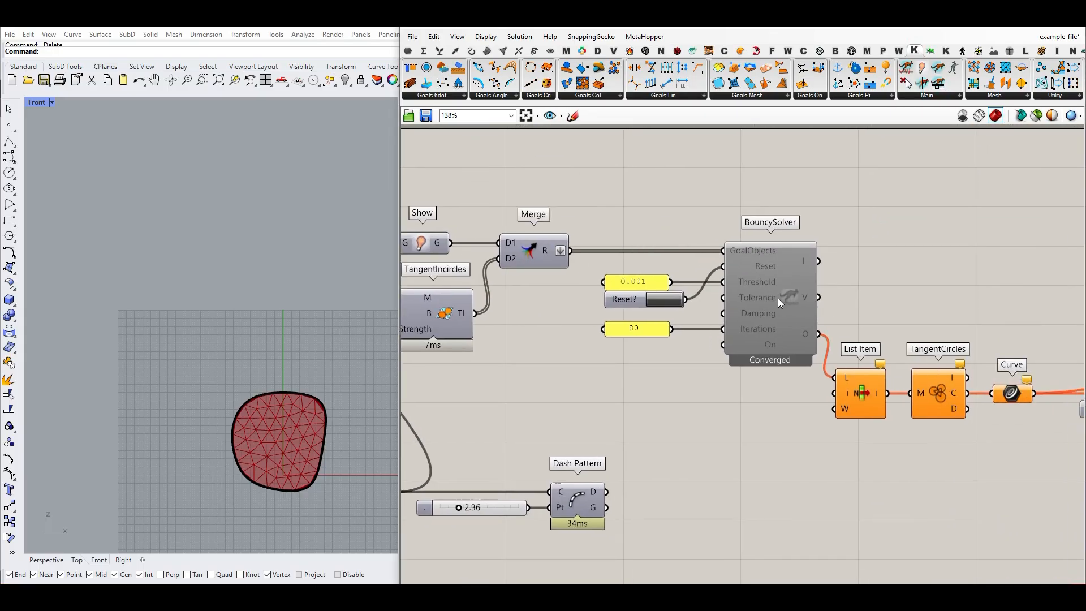
scroll(633, 280, up, 2)
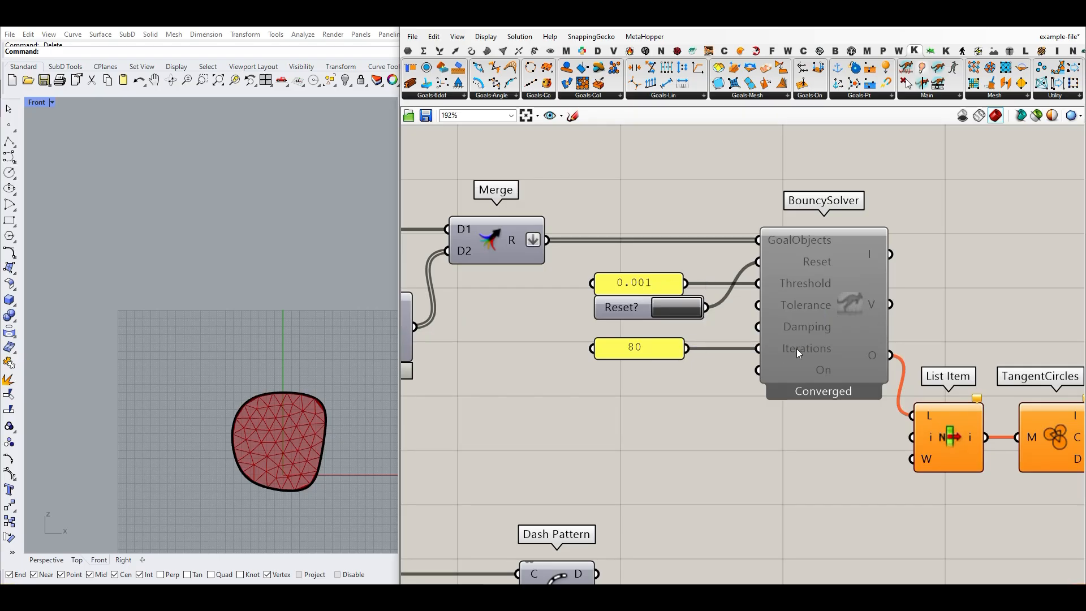
Step: Add a Boolean Toggle below the iterations panel and connect it to the BouncySolver's On input
double_click(626, 416)
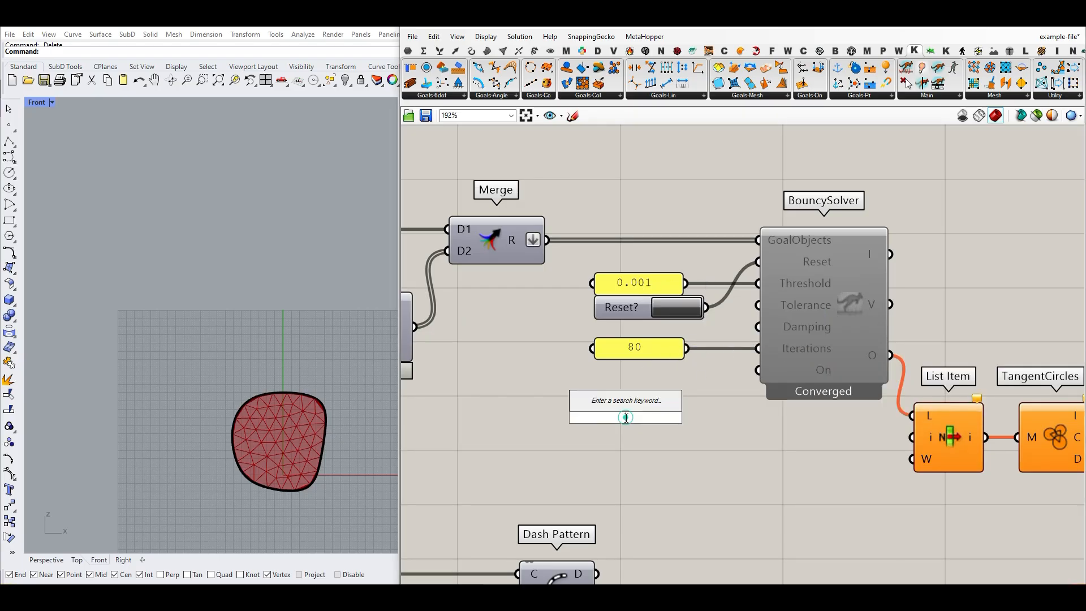
text(tog)
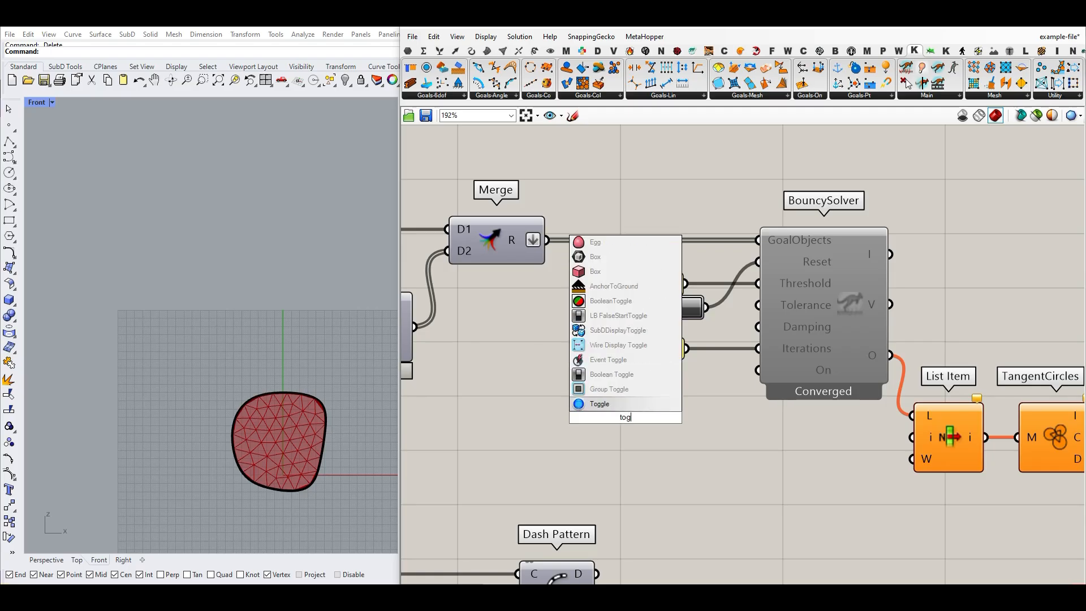
click(636, 376)
drag(685, 417, 760, 373)
Step: Rename the new toggle "Run SImulation?"
right_click(616, 417)
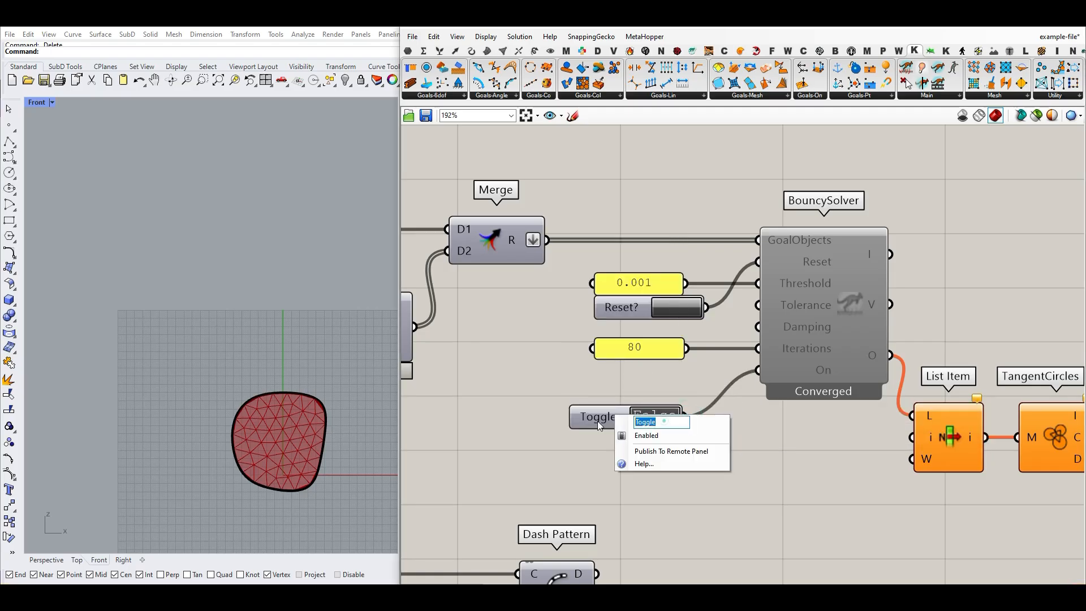
text(Run Sim)
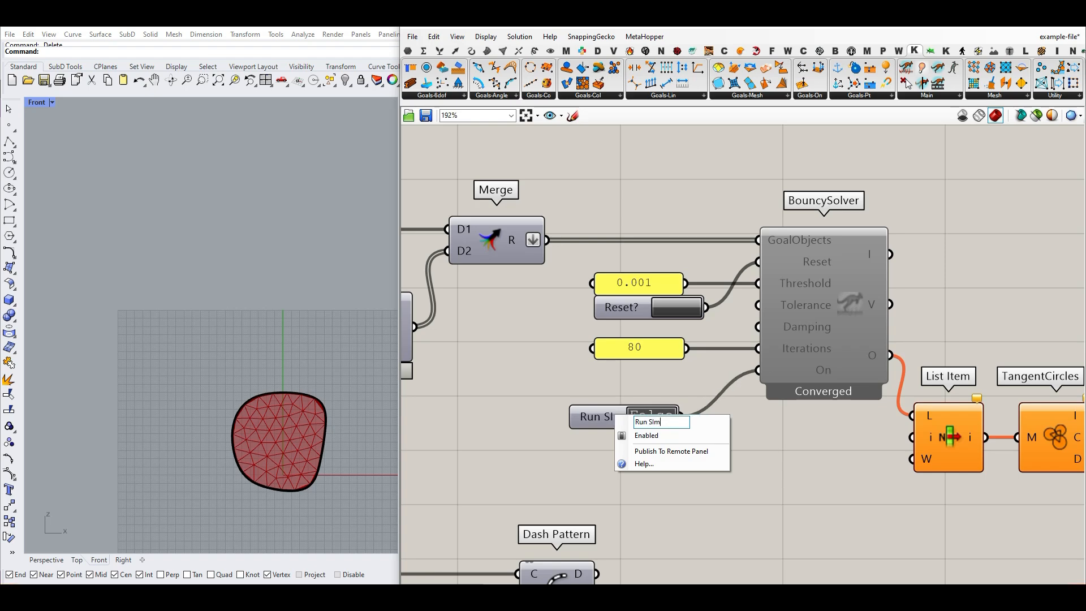
text(ulation?)
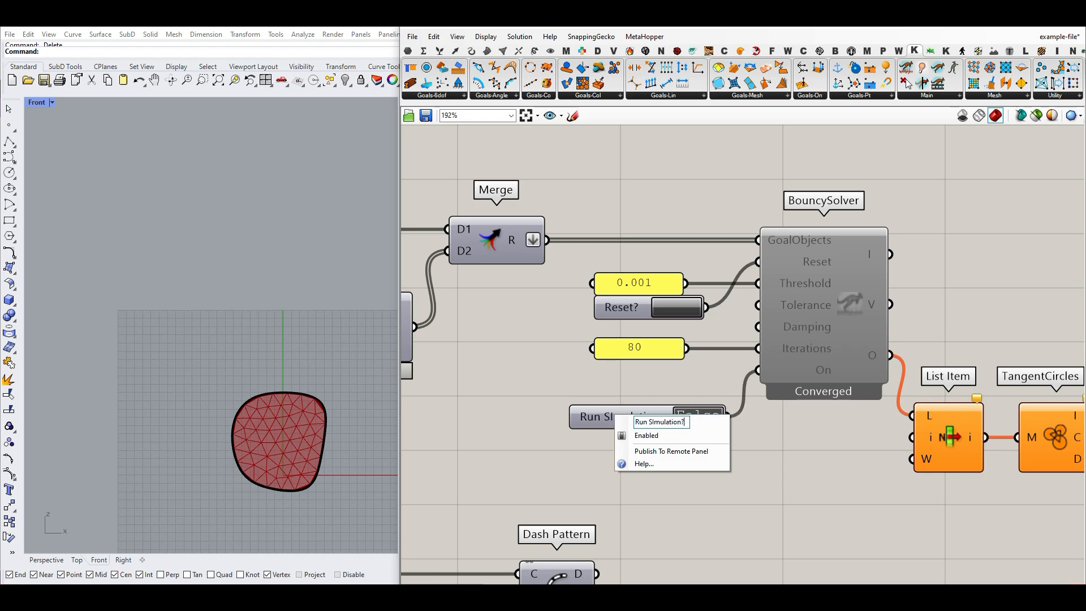
Step: Confirm the name of the "Run SImulation?" toggle and set it to True
key(Return)
double_click(714, 418)
double_click(696, 418)
double_click(696, 419)
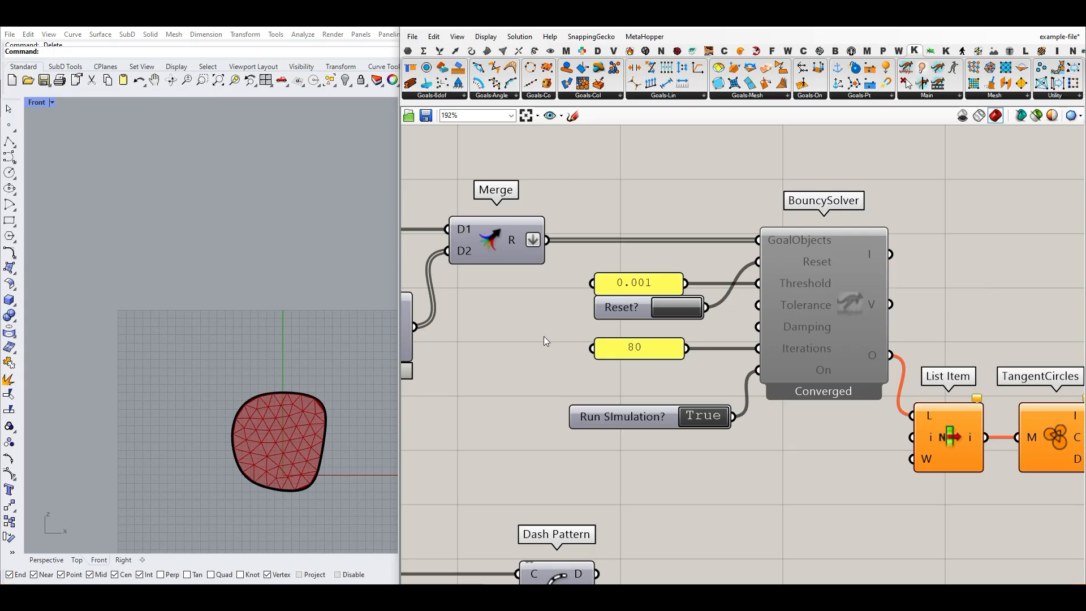
Step: Try a second Show component fed by TriRemesh's T output, and delete it again
scroll(735, 336, down, 4)
scroll(757, 357, up, 1)
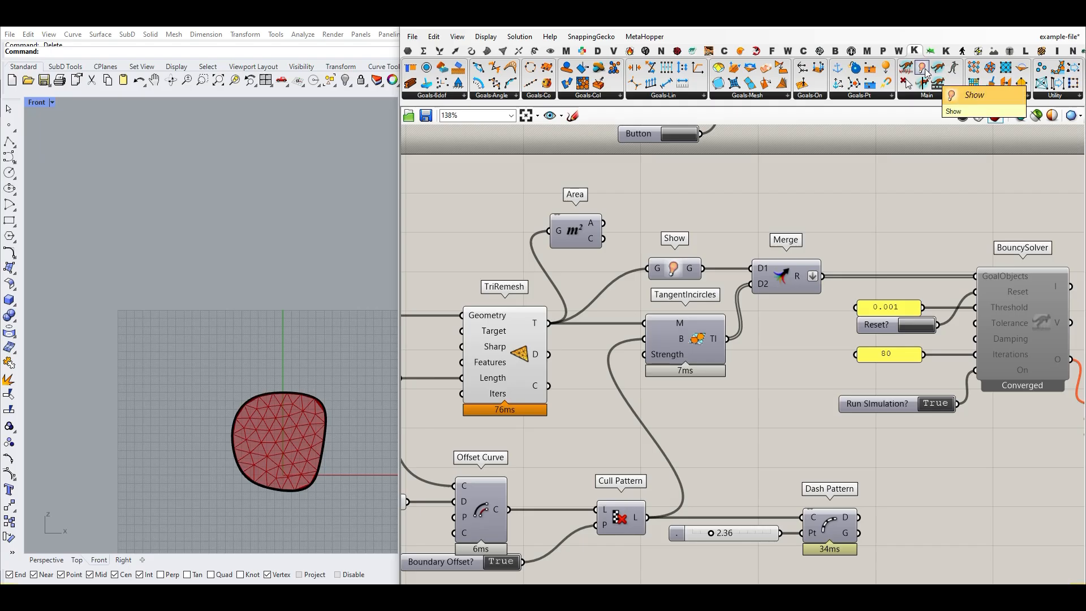
drag(926, 71, 627, 298)
scroll(582, 327, up, 3)
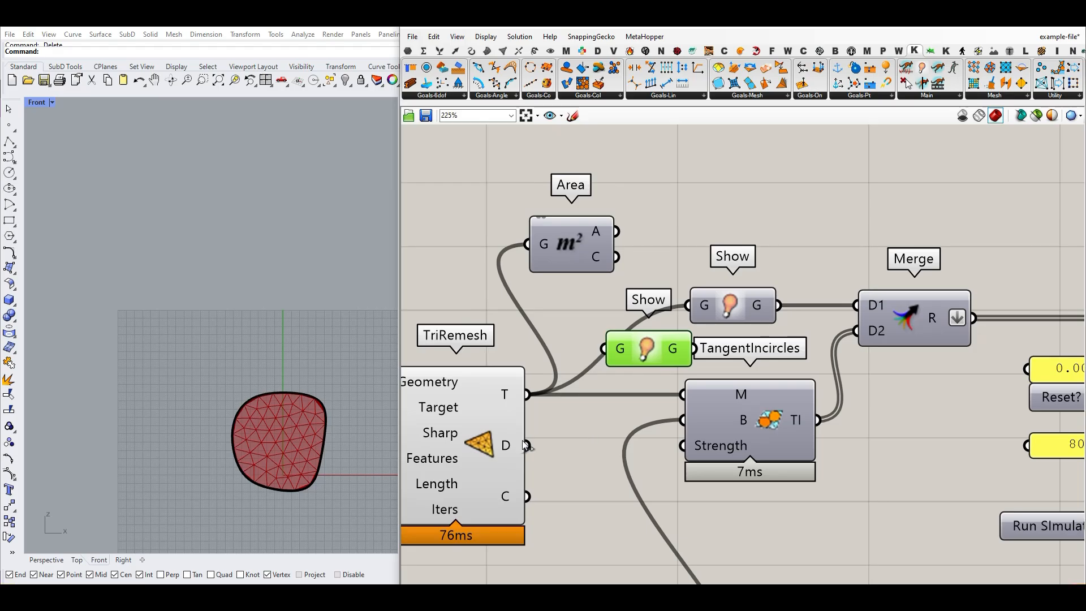
drag(528, 395, 605, 352)
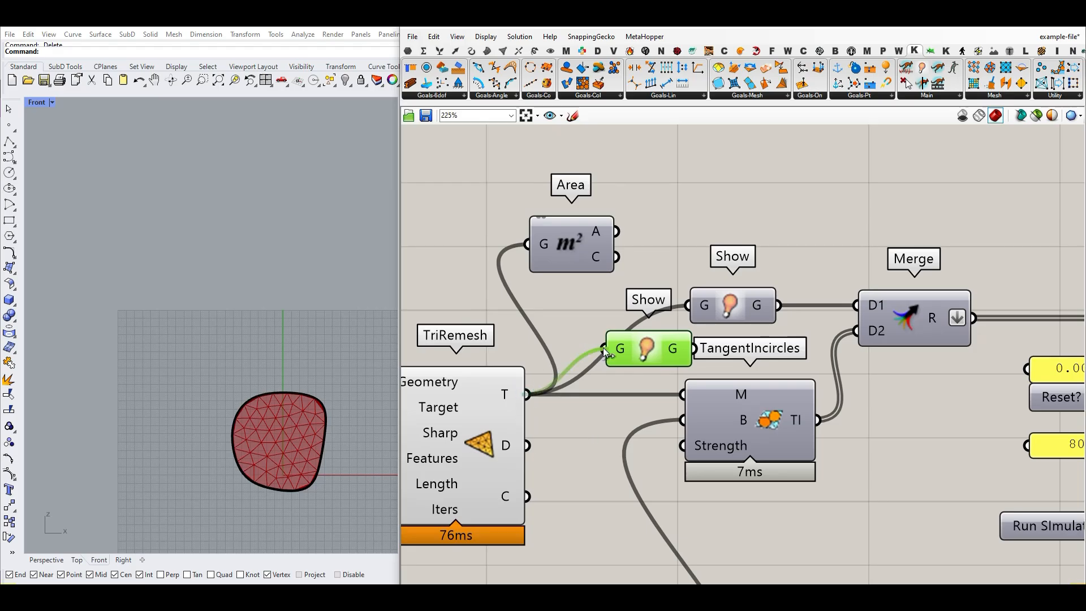
key(Delete)
Step: Locate the Merge component among the Sets Tree components and examine the Merge joining Show and TangentIncircles
right_drag(756, 308, 630, 313)
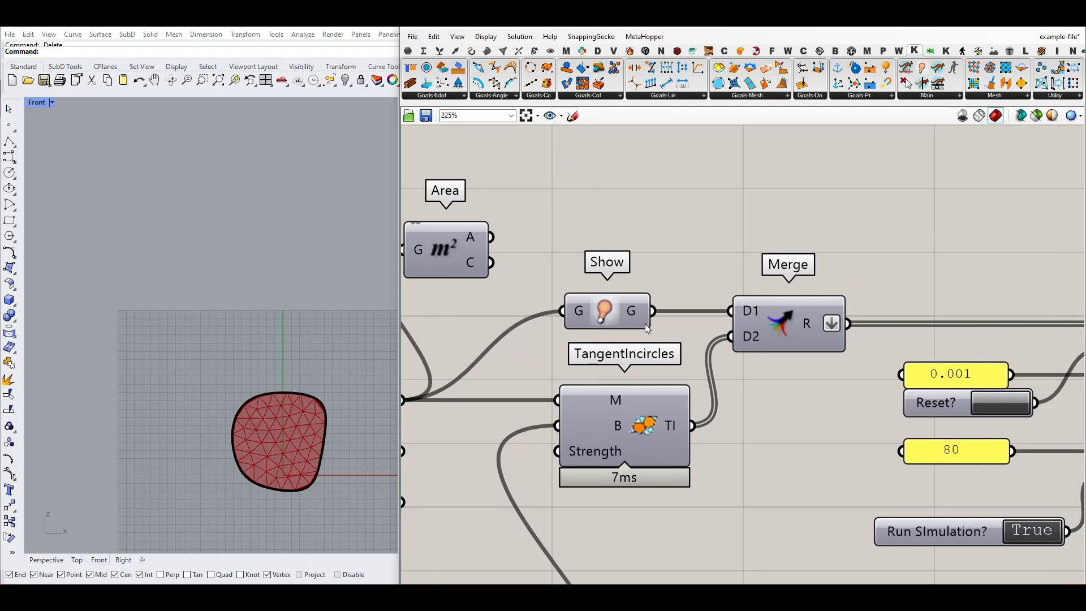
scroll(645, 324, down, 3)
scroll(652, 307, up, 1)
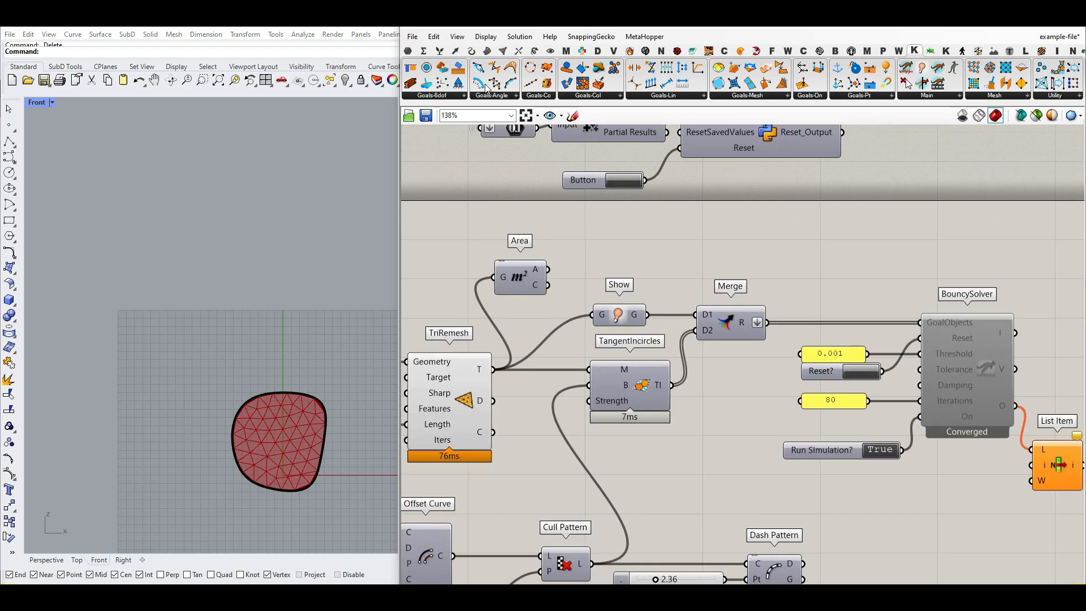
click(440, 50)
click(628, 95)
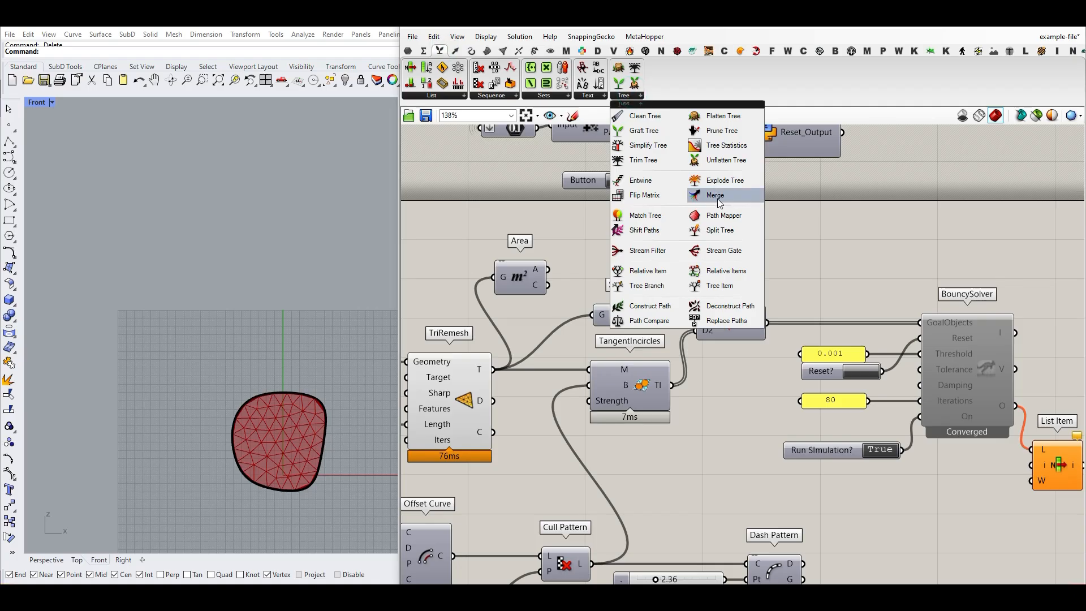
scroll(815, 308, up, 2)
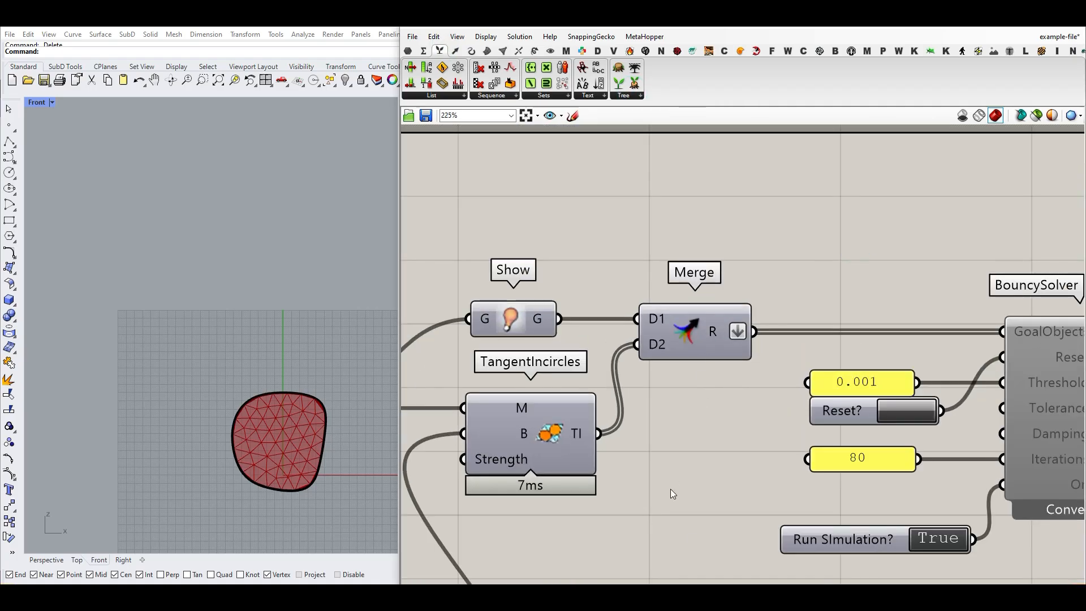
mouse_move(628, 97)
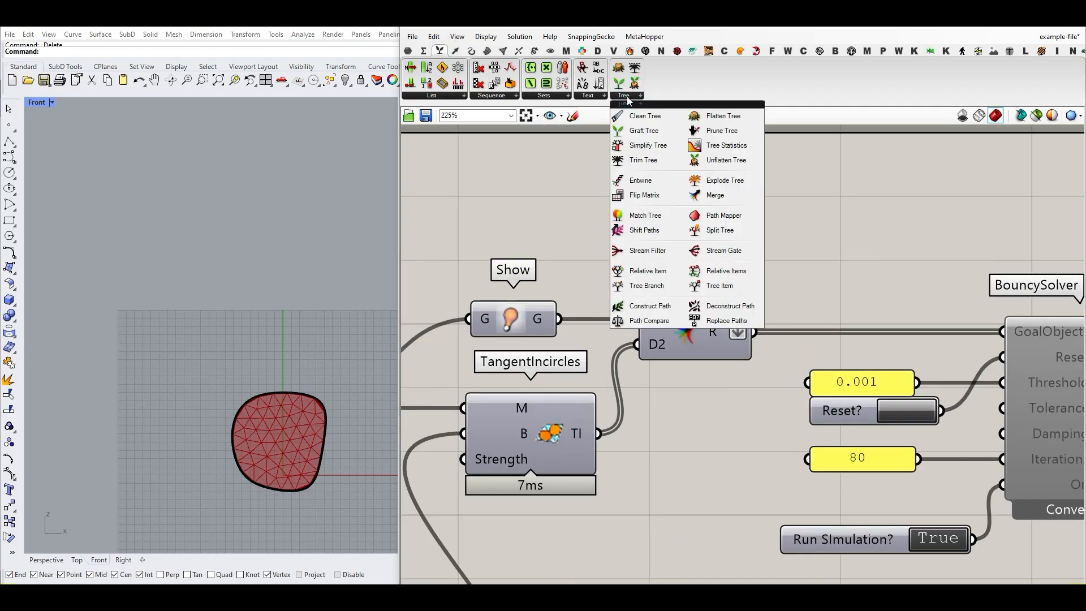
scroll(674, 360, up, 3)
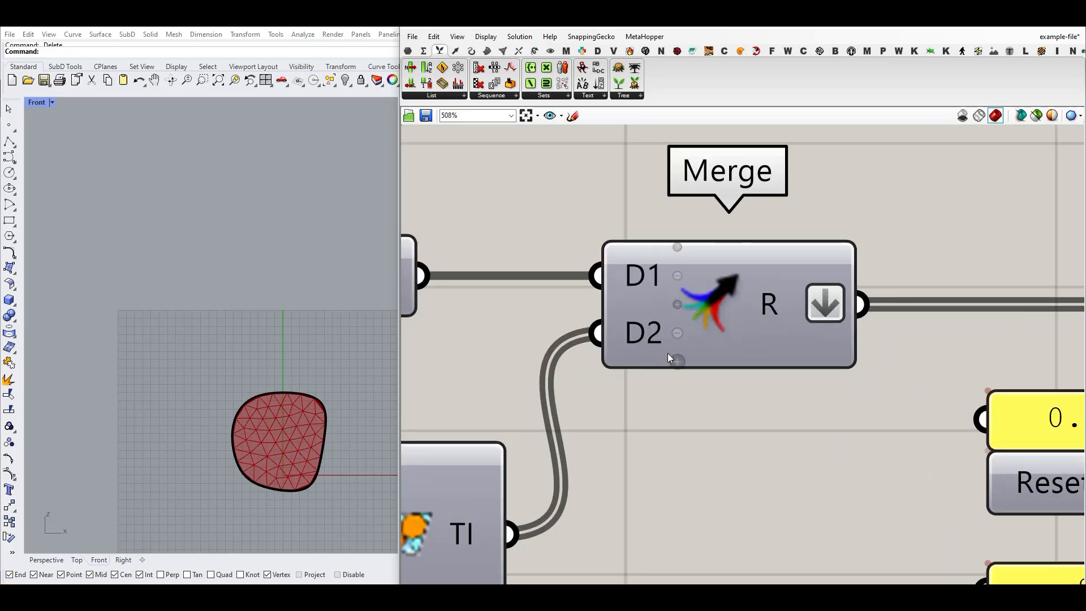
Step: Add two extra inputs, D3 and D4, to the Merge component and remove them again
click(676, 358)
click(677, 390)
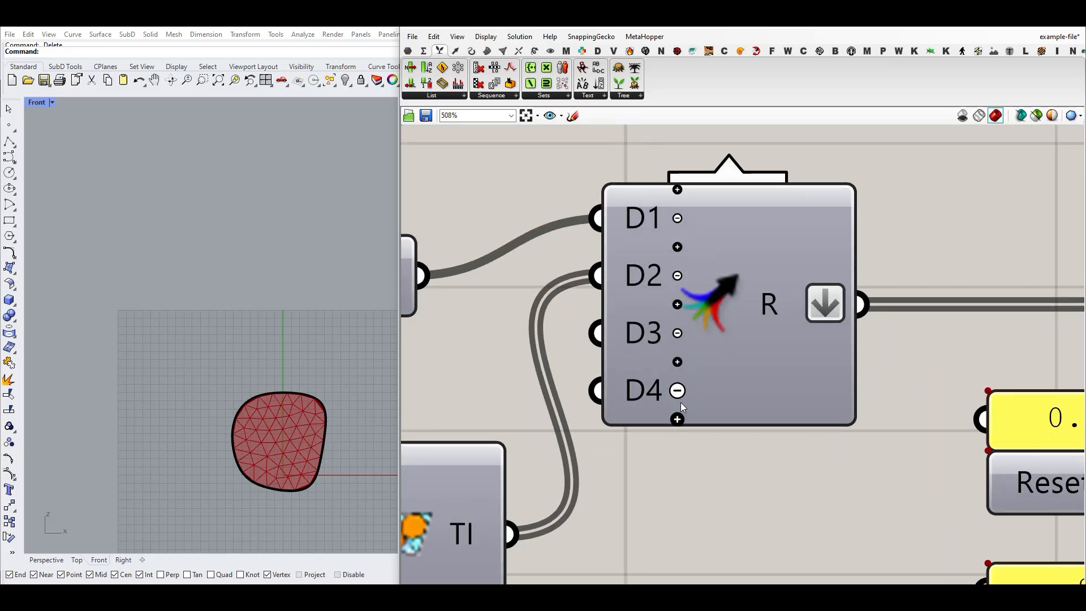
click(677, 390)
click(678, 363)
scroll(643, 337, down, 3)
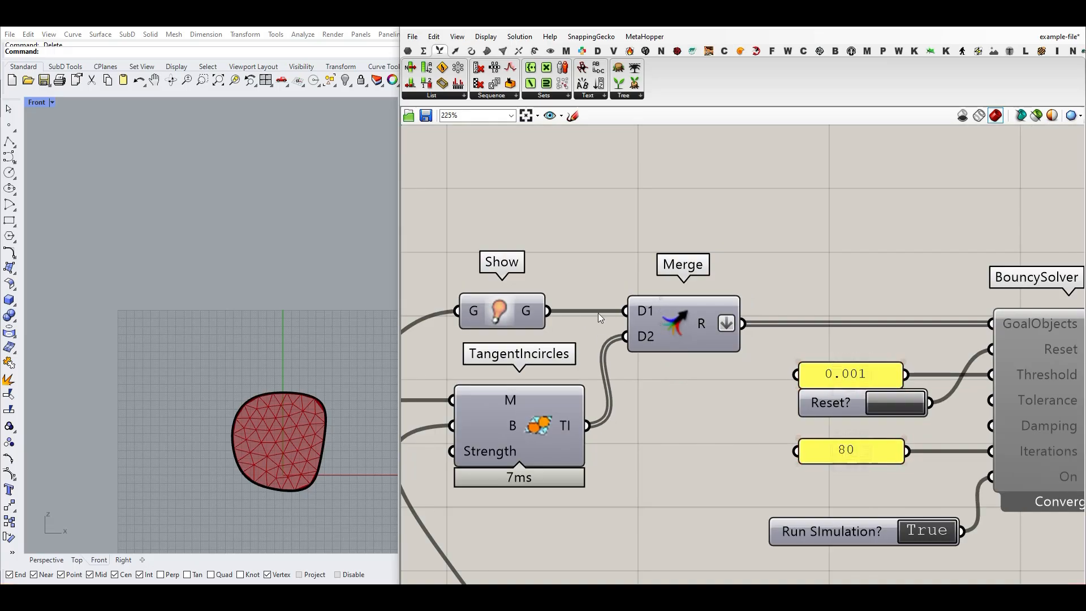
Step: Locate TangentIncircles among Kangaroo's Goals-Mesh components and examine its inputs in the definition
scroll(622, 345, down, 3)
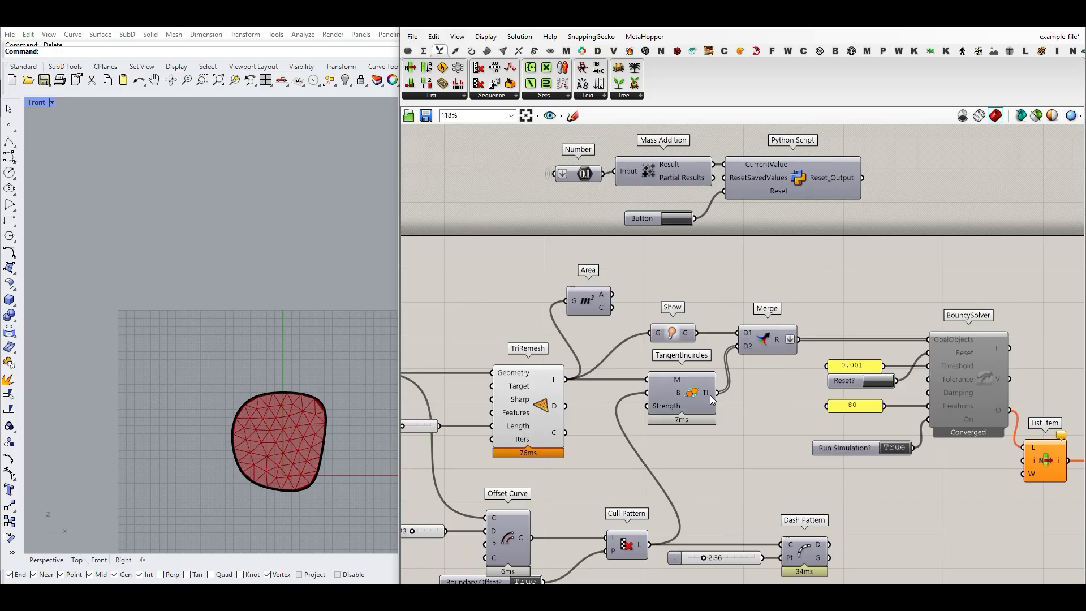
scroll(686, 342, up, 2)
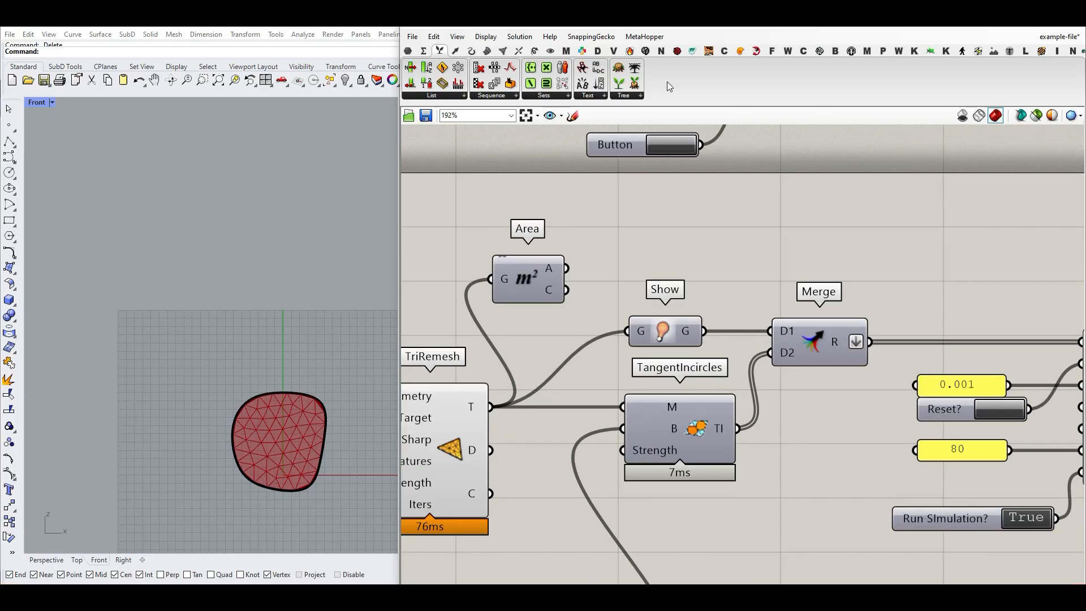
click(914, 50)
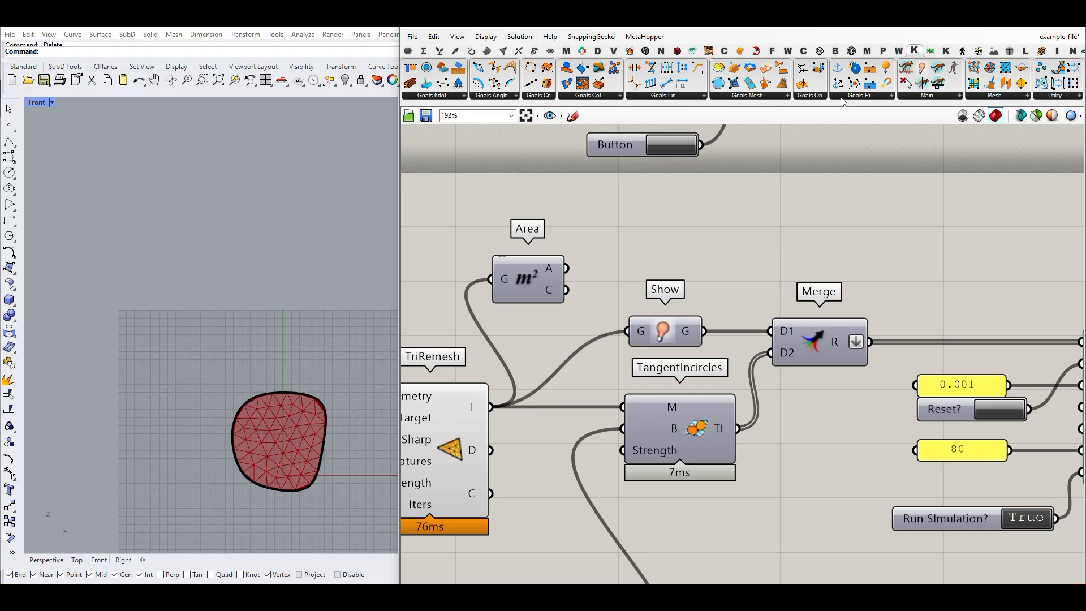
click(778, 95)
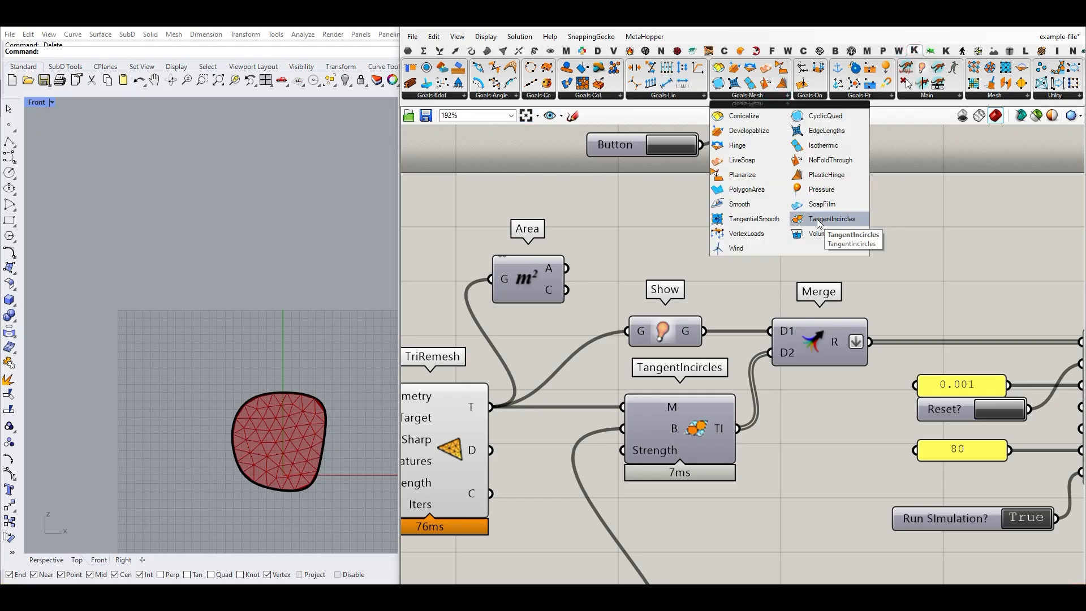
scroll(704, 515, up, 3)
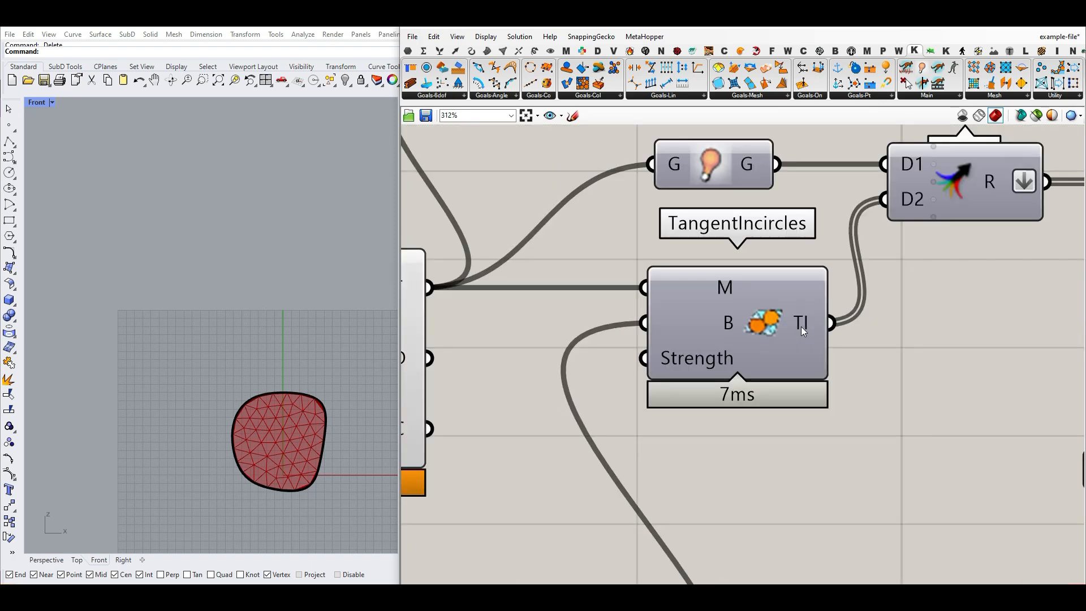
right_drag(819, 305, 713, 318)
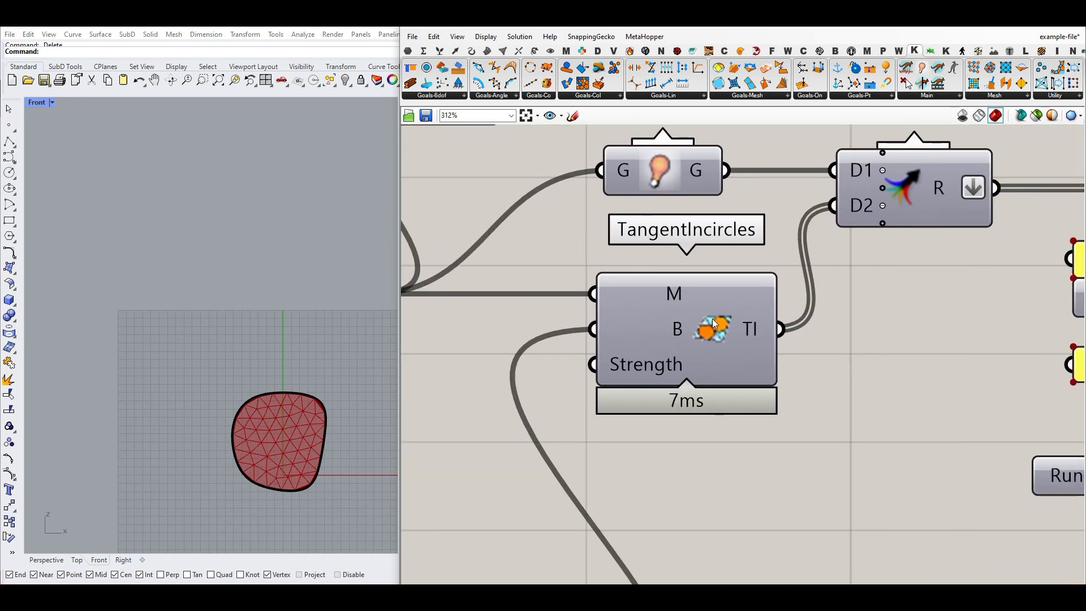
scroll(840, 208, down, 5)
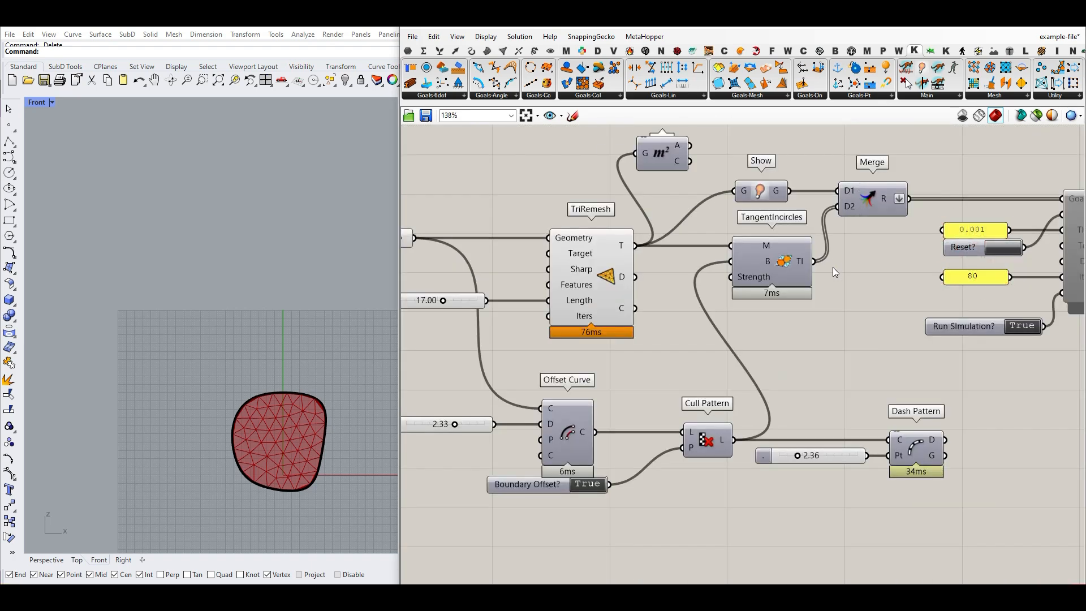
Step: Set the "Boundary Offset?" toggle to False
double_click(587, 484)
scroll(786, 301, up, 3)
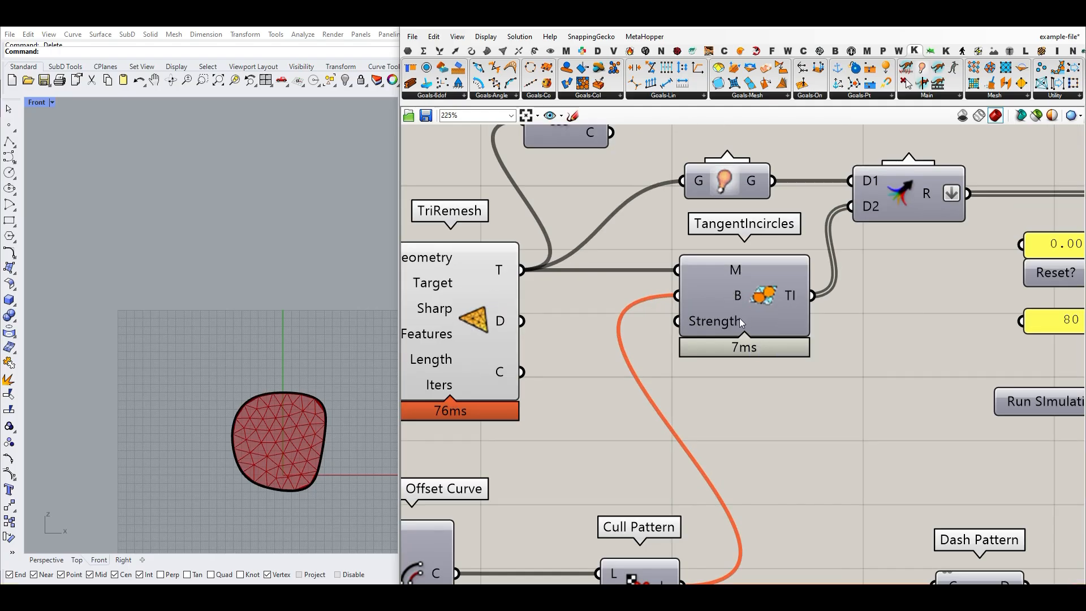
scroll(759, 300, down, 3)
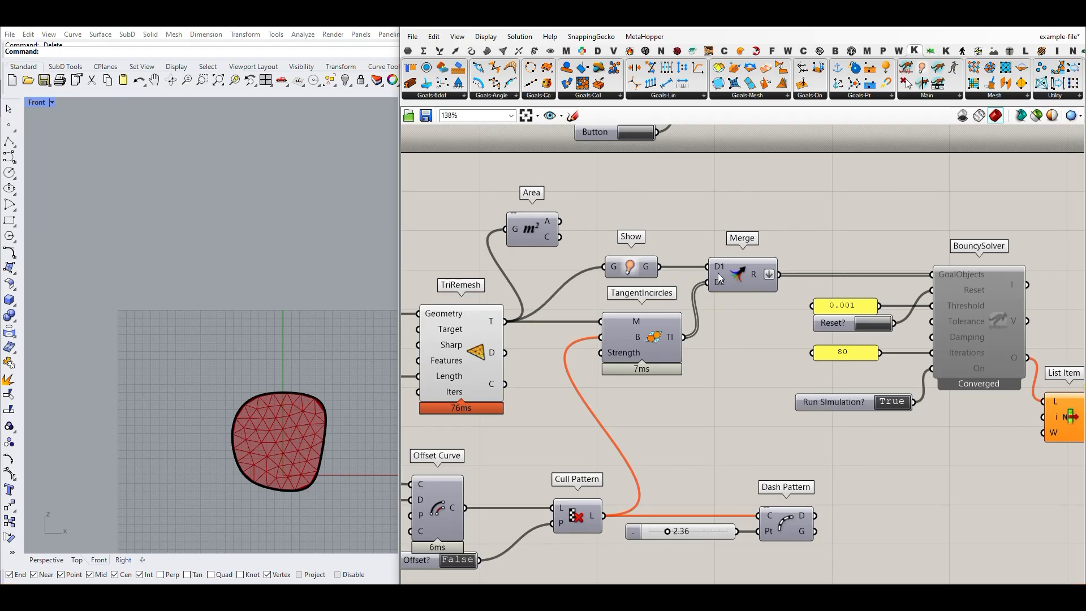
Step: Disable the TangentCircles component and enable the BouncySolver
right_drag(890, 287, 650, 288)
right_click(904, 417)
click(921, 440)
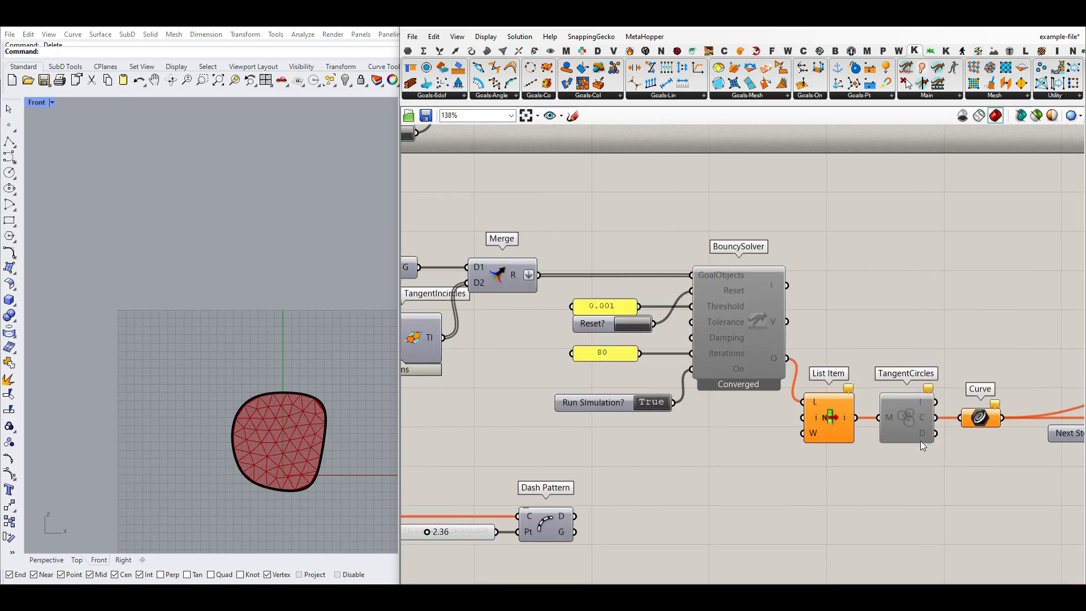
right_click(761, 317)
click(781, 348)
Step: Turn on the preview of the List Item after the solver and reset the simulation
right_click(835, 414)
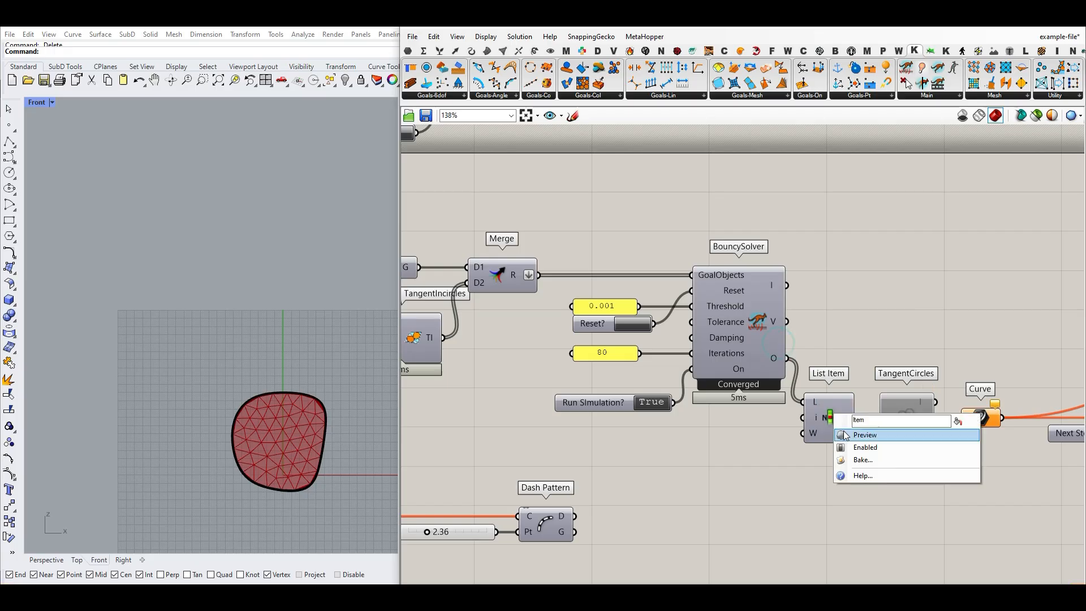
click(842, 433)
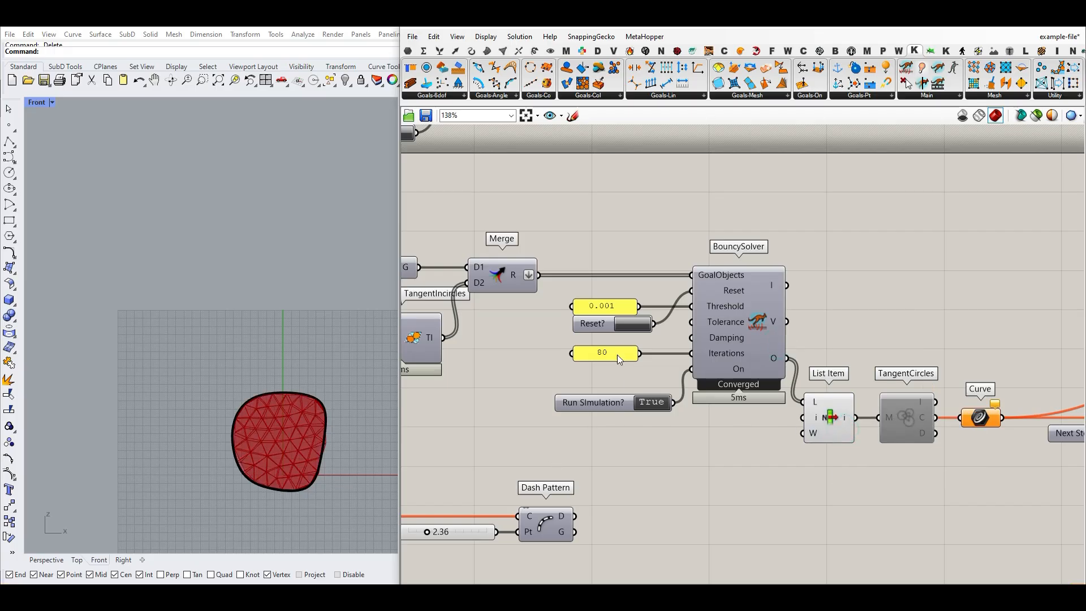
click(633, 325)
scroll(323, 436, up, 3)
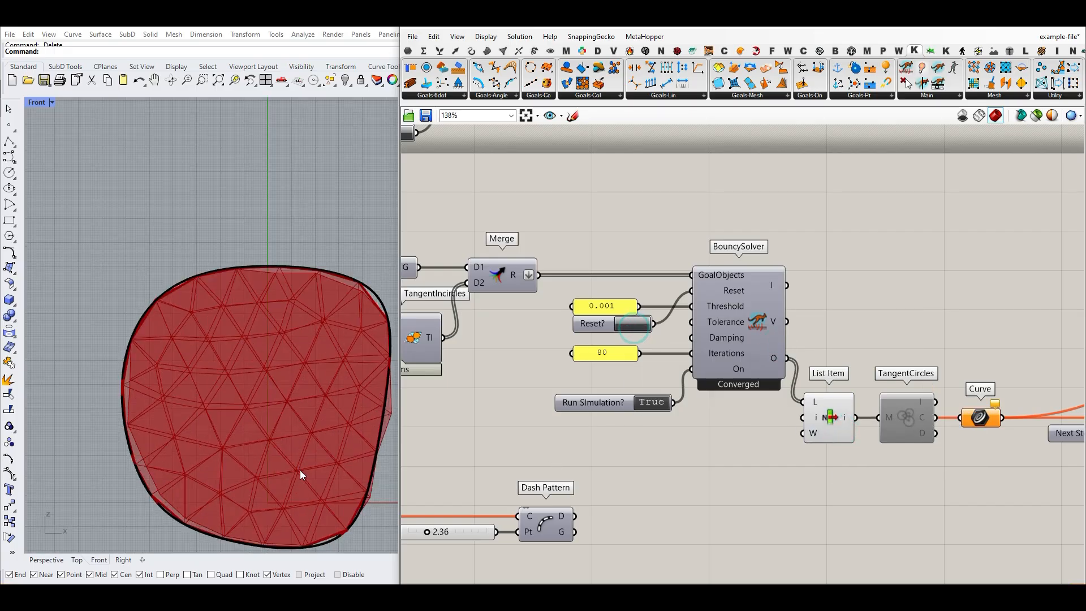
Step: Select the TriRemesh, Show and TangentIncircles components and hide their preview
scroll(653, 399, down, 5)
drag(675, 413, 565, 336)
right_click(565, 336)
click(568, 329)
scroll(763, 401, up, 4)
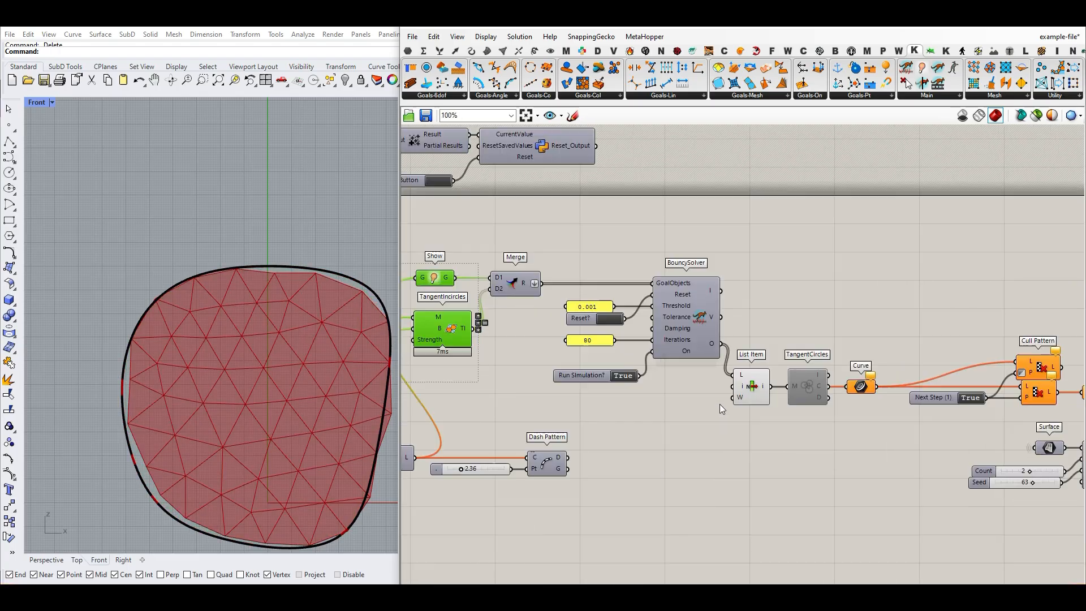
Step: Reset the BouncySolver simulation, frame the relaxed mesh in the Front view and clear the component selection
click(588, 303)
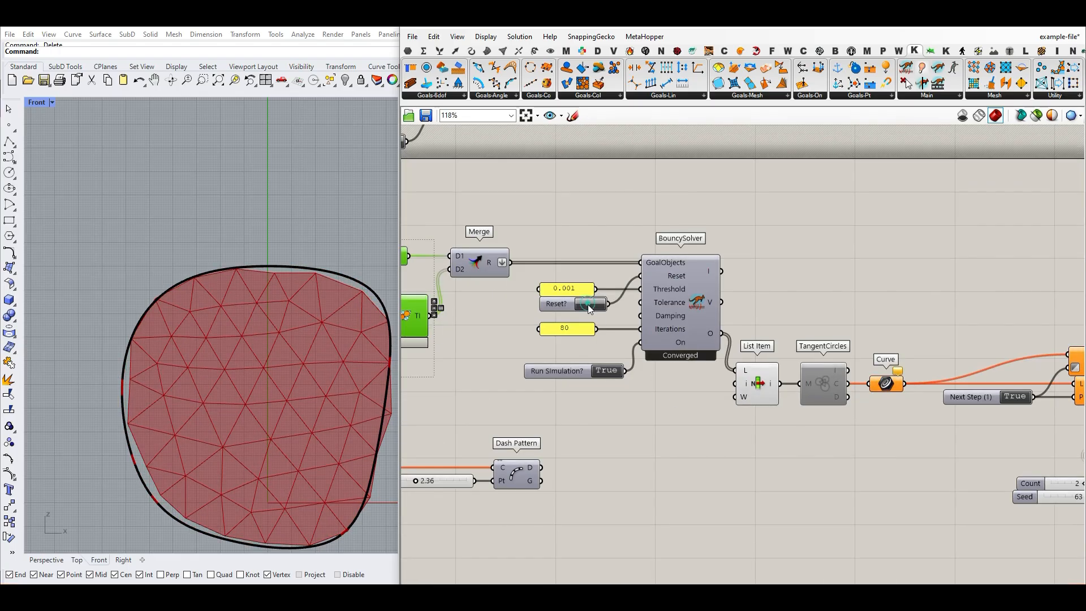
scroll(216, 307, down, 3)
scroll(241, 371, up, 4)
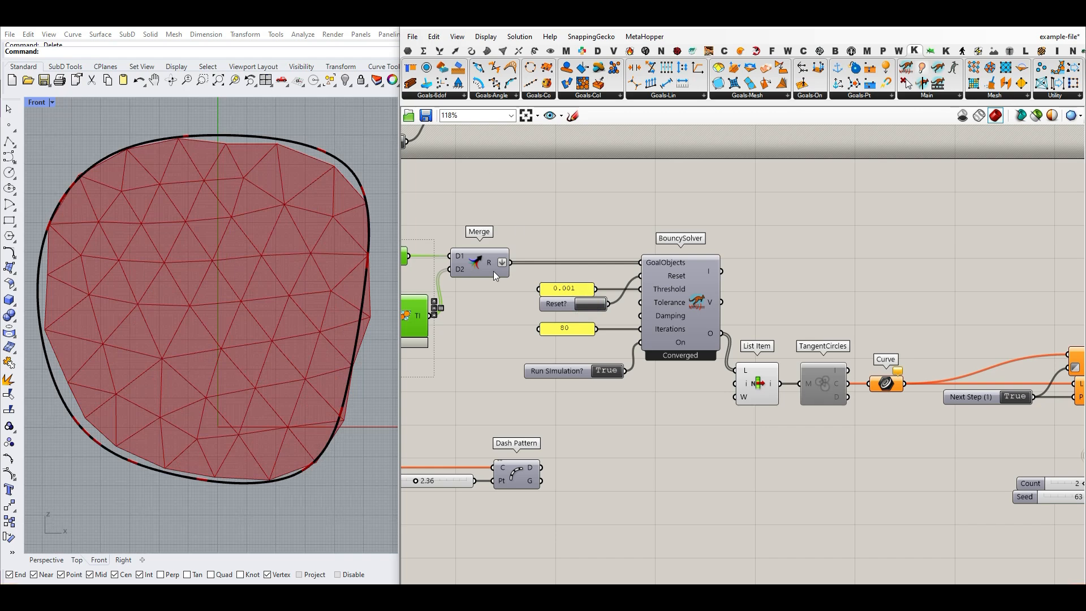
right_drag(493, 270, 686, 272)
click(703, 374)
scroll(703, 375, up, 4)
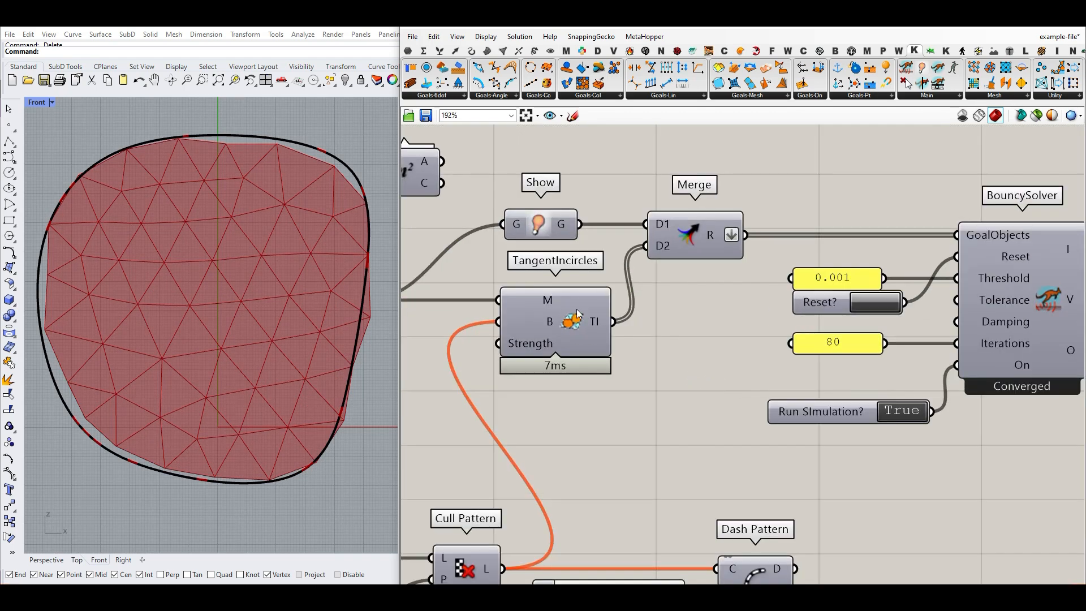
Step: Reset the simulation repeatedly and examine how the mesh relaxes in relation to the boundary curve
click(871, 305)
click(872, 304)
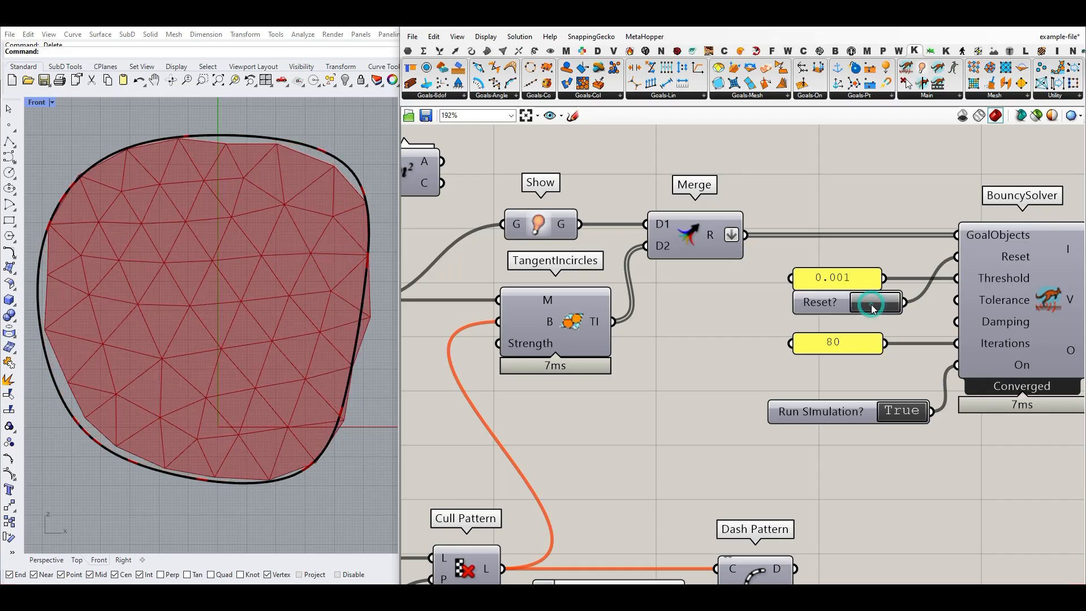
click(872, 307)
click(872, 307)
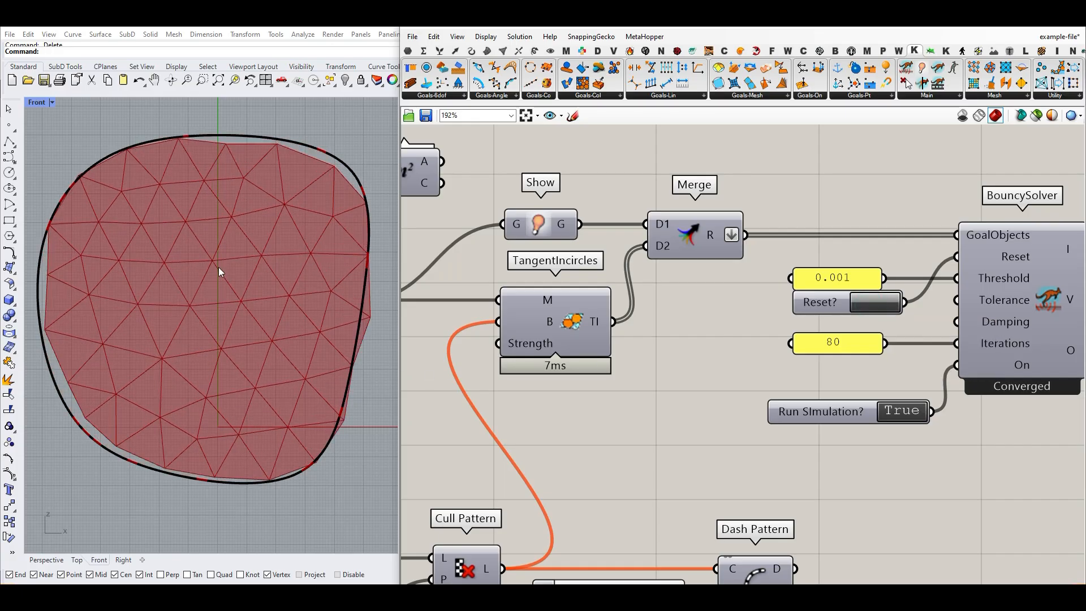
mouse_move(240, 203)
mouse_down()
mouse_move(229, 232)
mouse_move(235, 183)
mouse_move(189, 190)
mouse_move(209, 201)
mouse_move(180, 229)
mouse_move(195, 218)
mouse_up()
key(Escape)
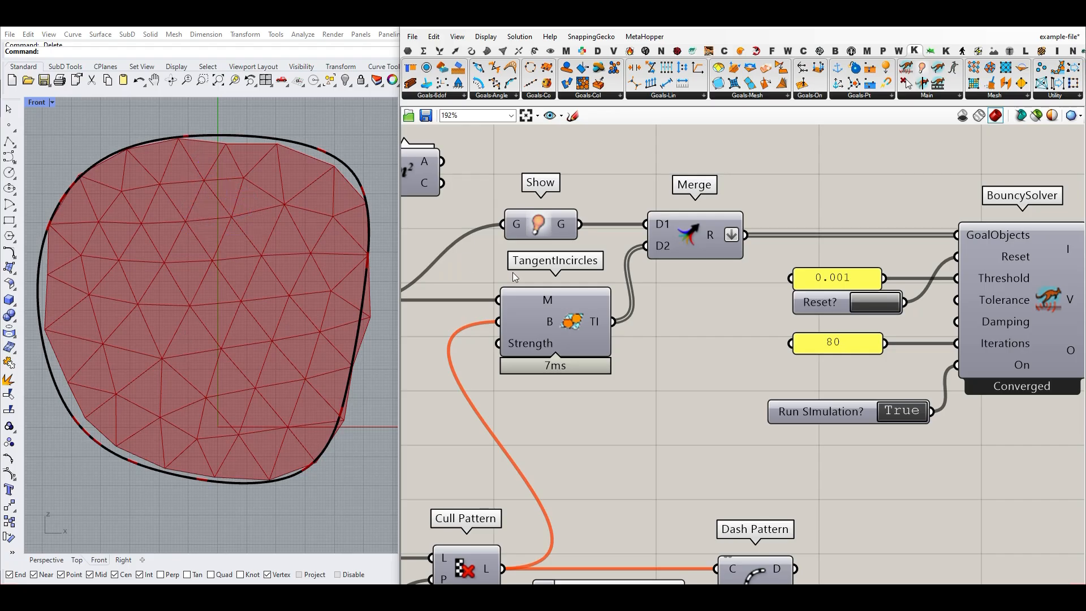
click(867, 300)
click(867, 301)
click(869, 304)
click(870, 304)
click(869, 304)
Step: Place a Kangaroo SphereCollide component below TangentIncircles
click(587, 97)
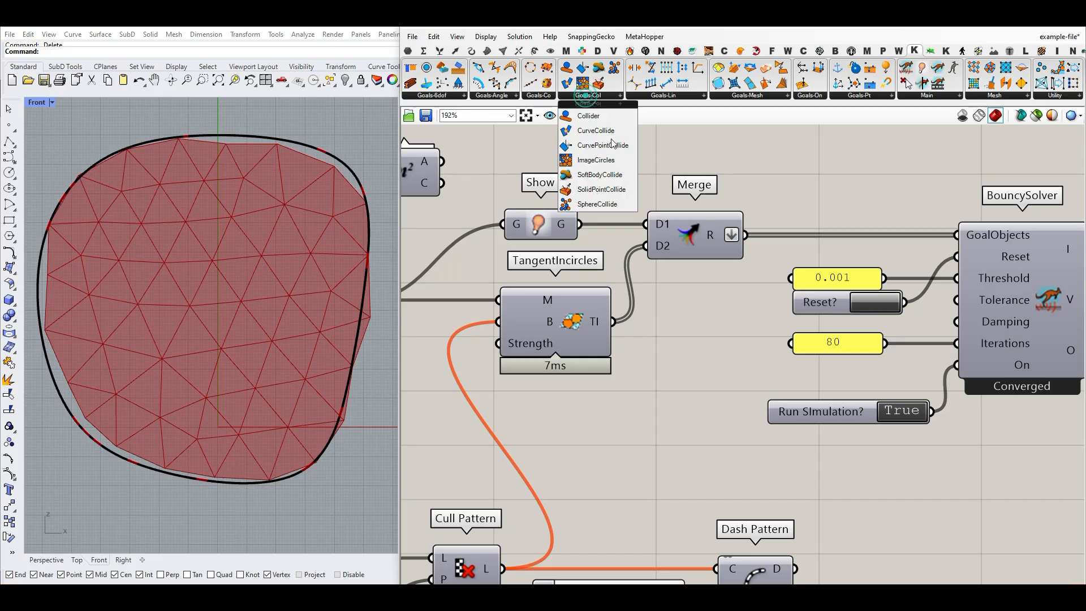
click(597, 205)
click(629, 447)
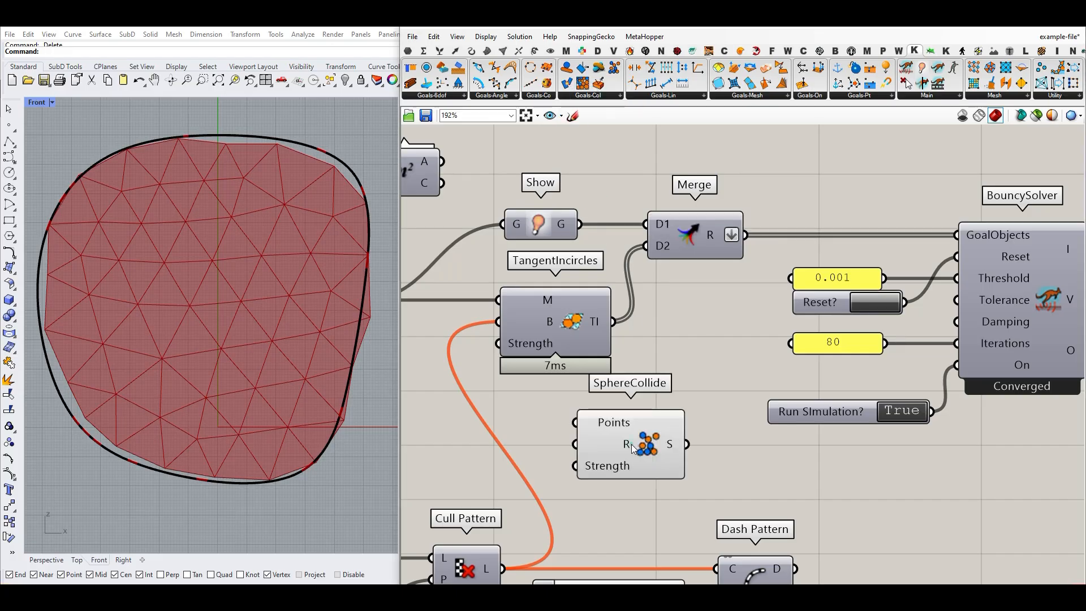
Step: Try a Deconstruct Mesh component fed by the TriRemesh mesh beside SphereCollide, and remove it
right_drag(423, 445, 630, 444)
click(503, 50)
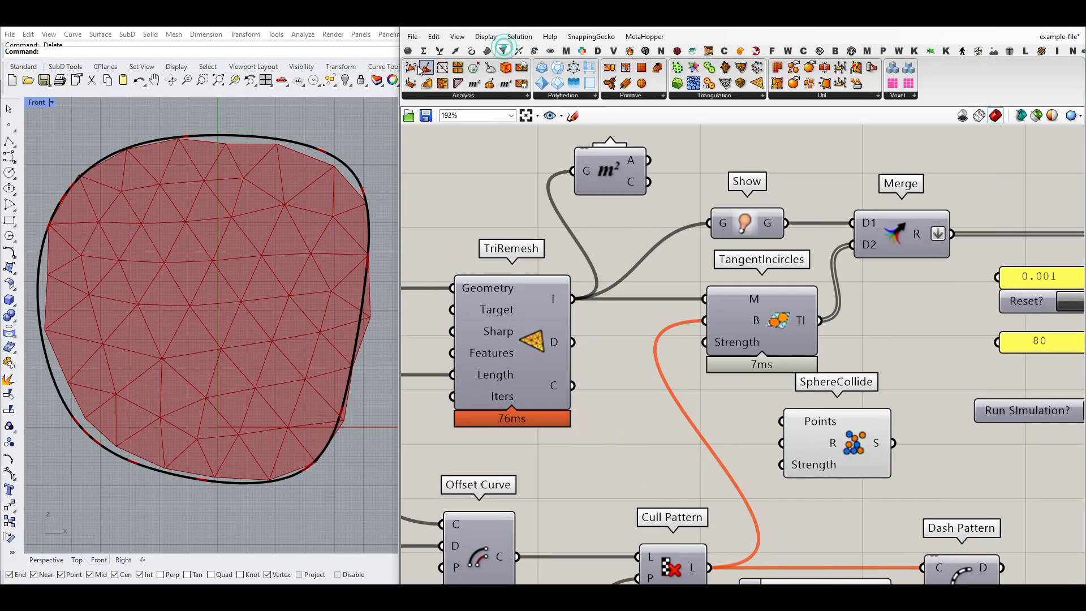
drag(412, 84, 618, 342)
drag(574, 298, 651, 406)
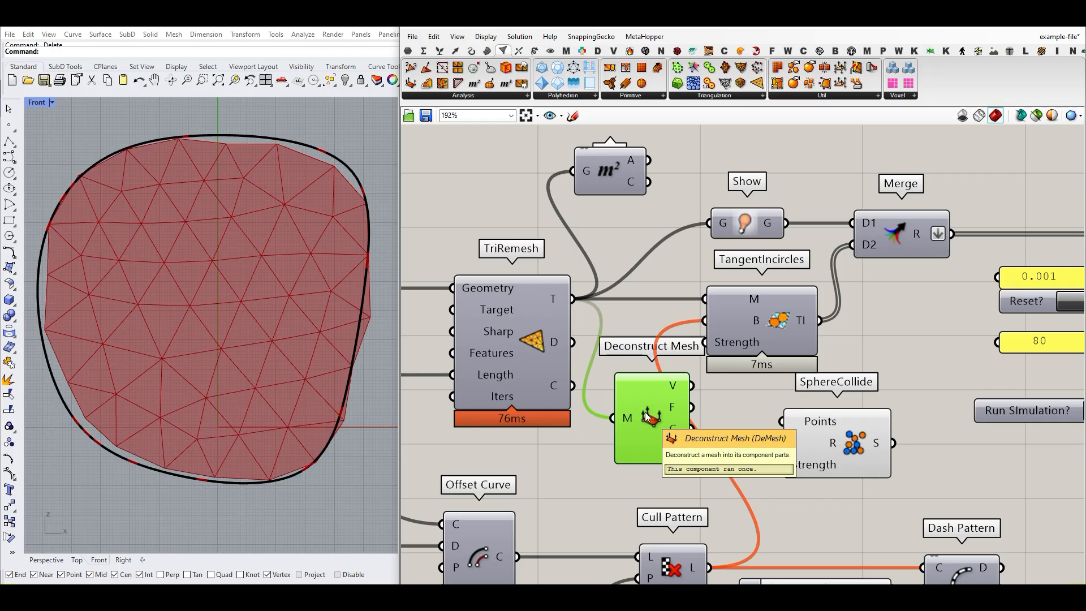
key(Delete)
Step: Delete the SphereCollide component below TangentIncircles
click(843, 440)
key(Delete)
right_drag(824, 429, 764, 471)
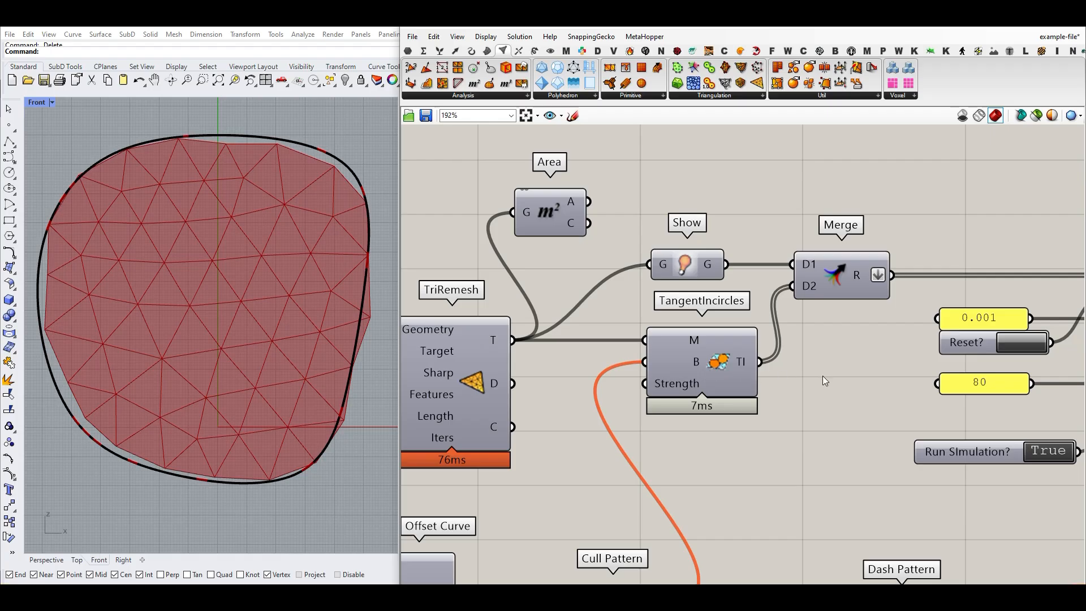
Step: Examine the BouncySolver's O output list and the List Item component that receives it
scroll(737, 369, down, 4)
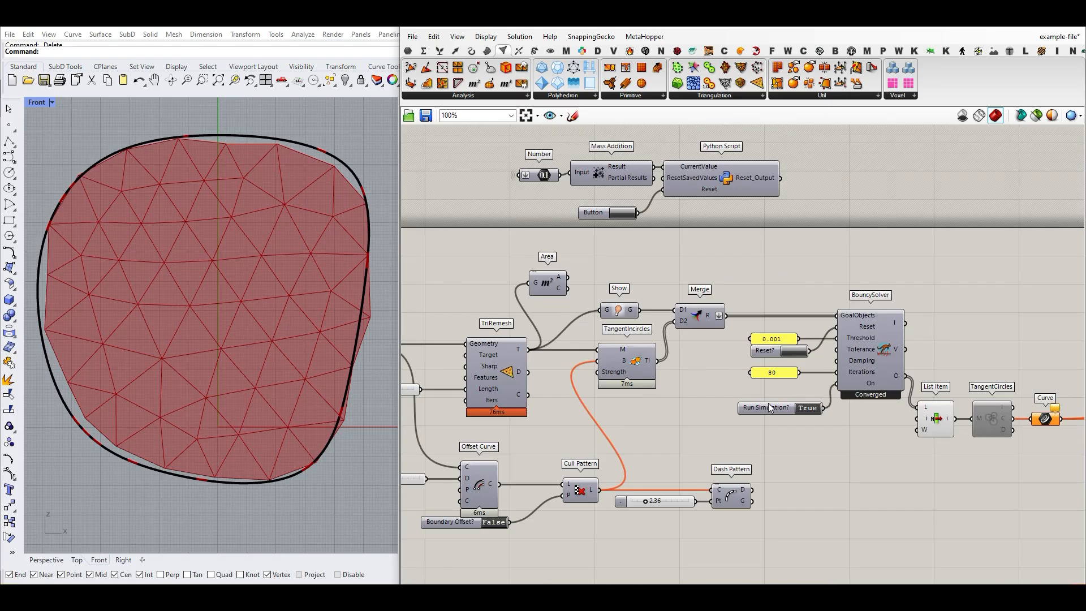
scroll(769, 403, up, 4)
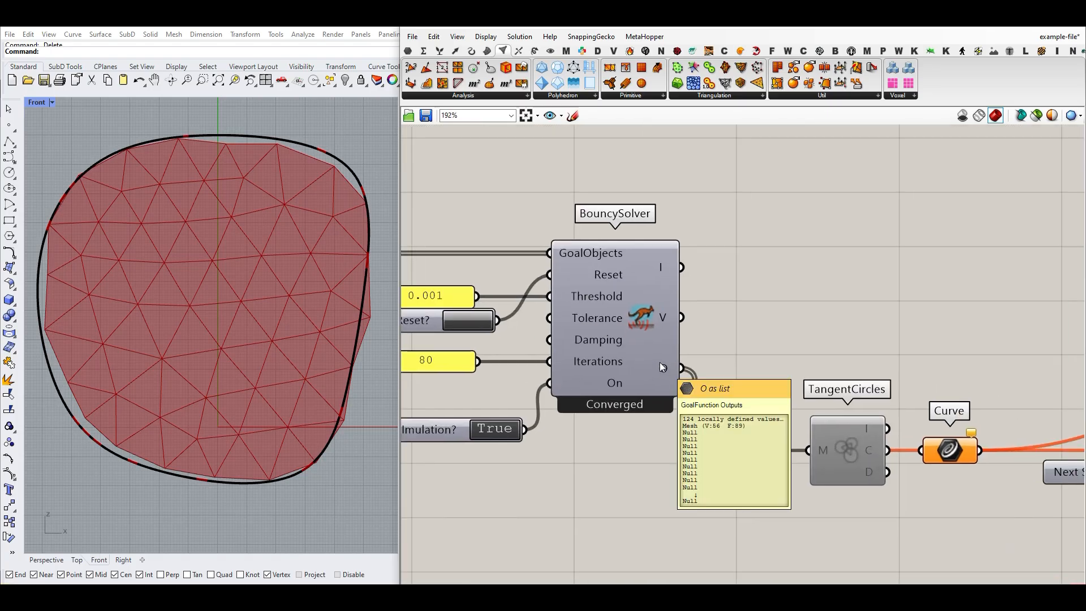
scroll(660, 362, down, 3)
scroll(572, 310, up, 2)
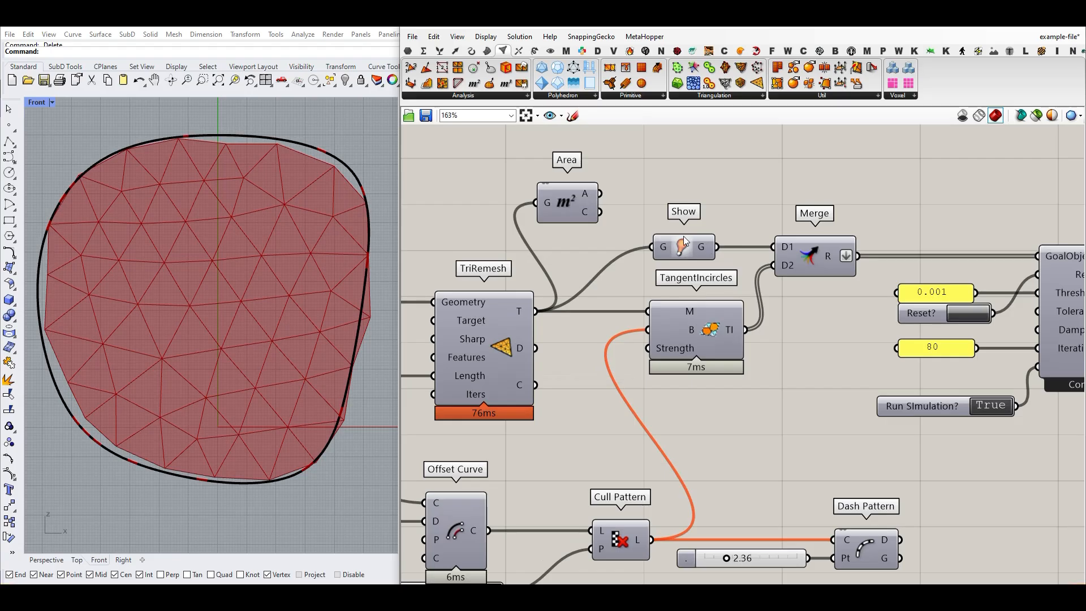
right_drag(866, 293, 456, 267)
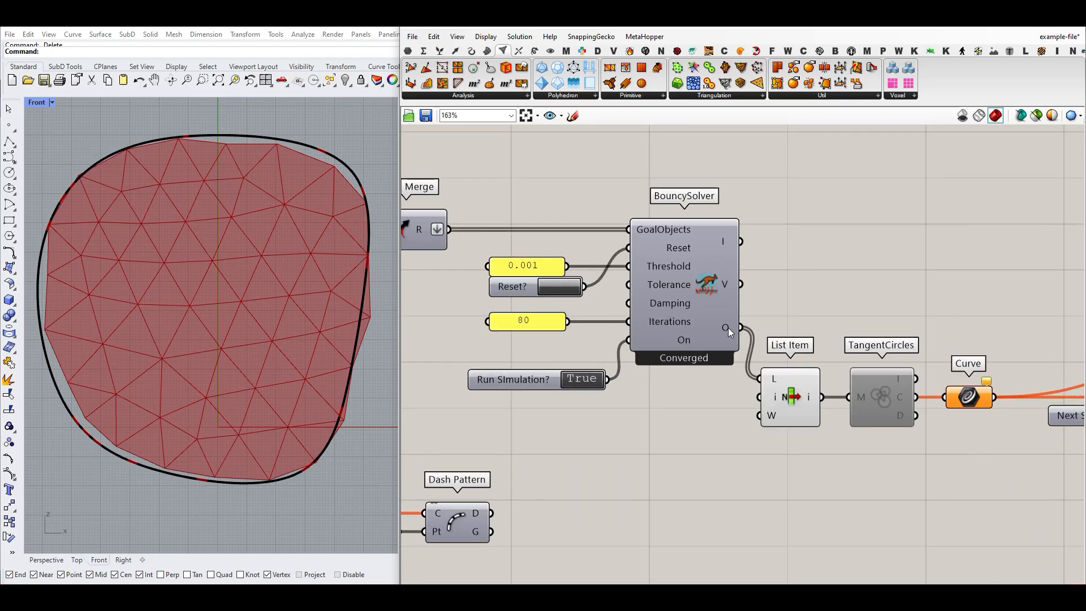
mouse_move(728, 328)
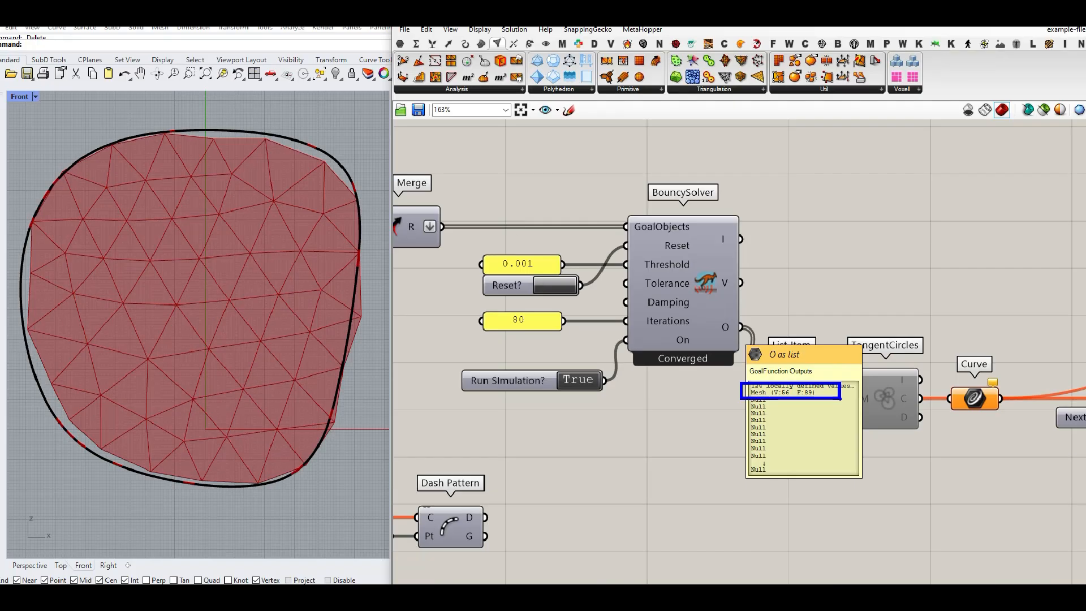
click(433, 43)
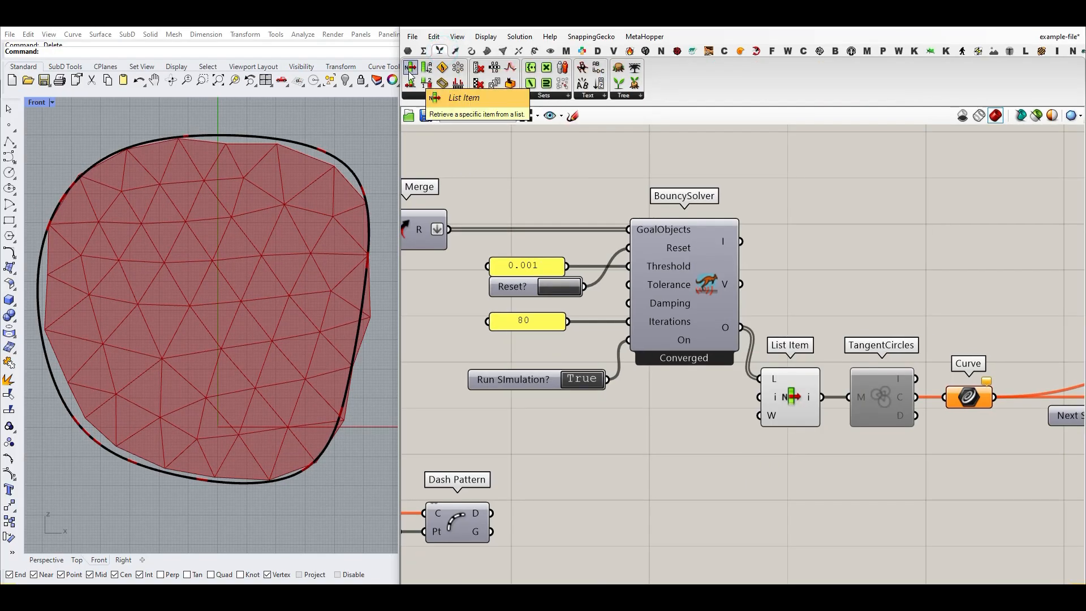
click(791, 396)
click(792, 267)
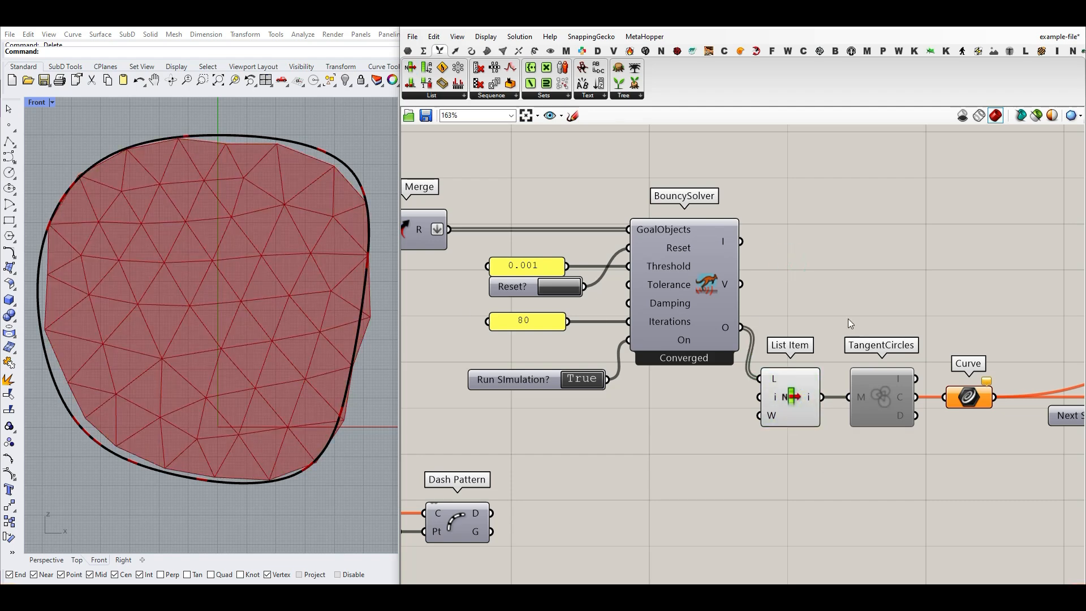
Step: Place a spare Kangaroo TangentIncircles component on the empty canvas above the Curve parameter and Cull Pattern components
right_drag(942, 300, 725, 307)
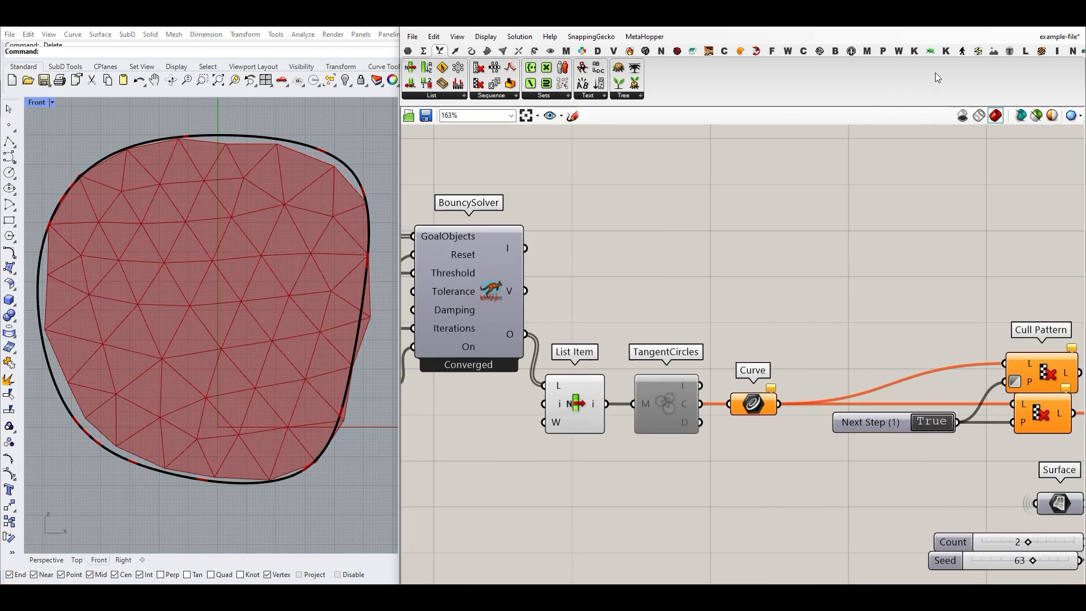
click(945, 51)
click(913, 51)
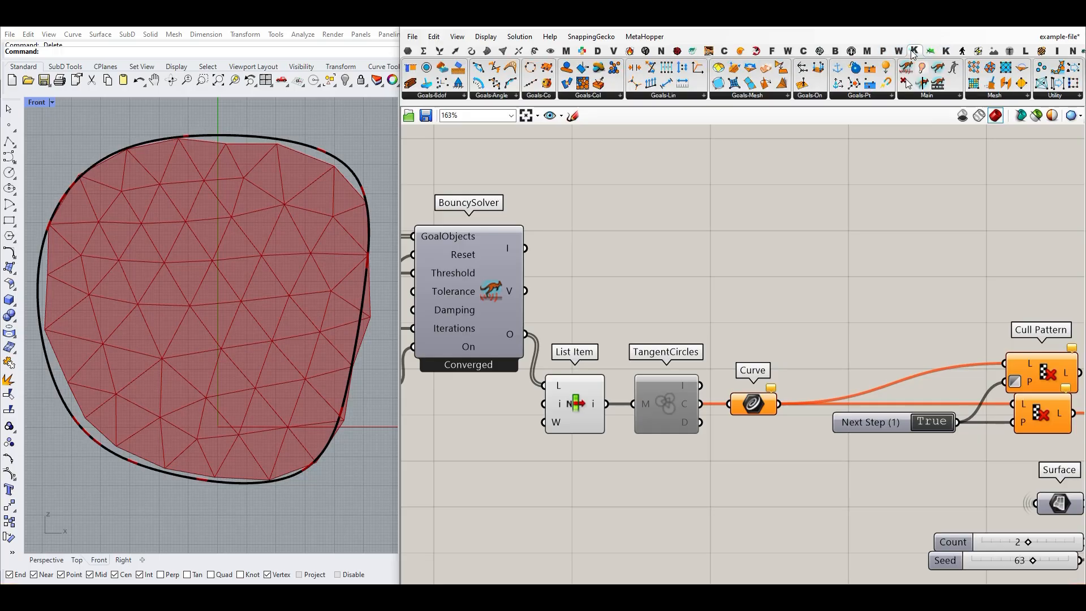
click(1002, 96)
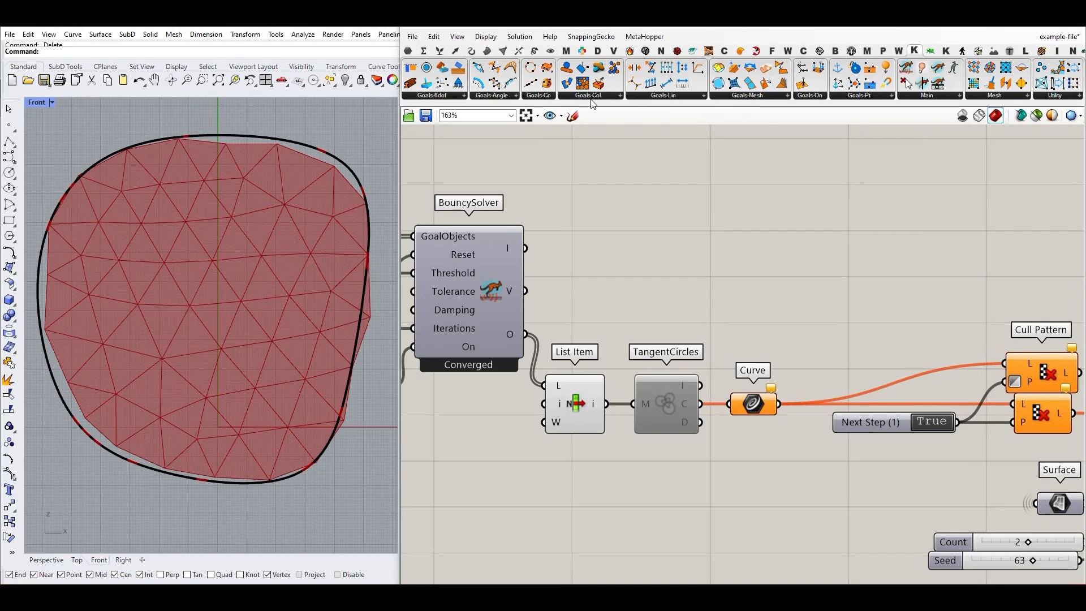
click(745, 100)
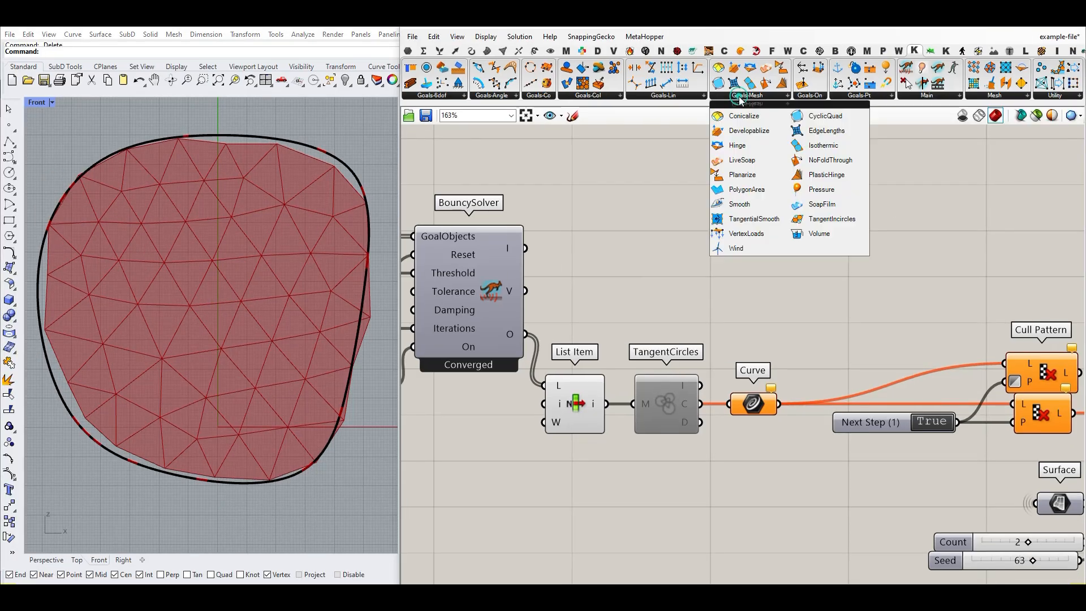
click(827, 217)
click(861, 223)
scroll(879, 238, up, 4)
right_drag(931, 230, 721, 364)
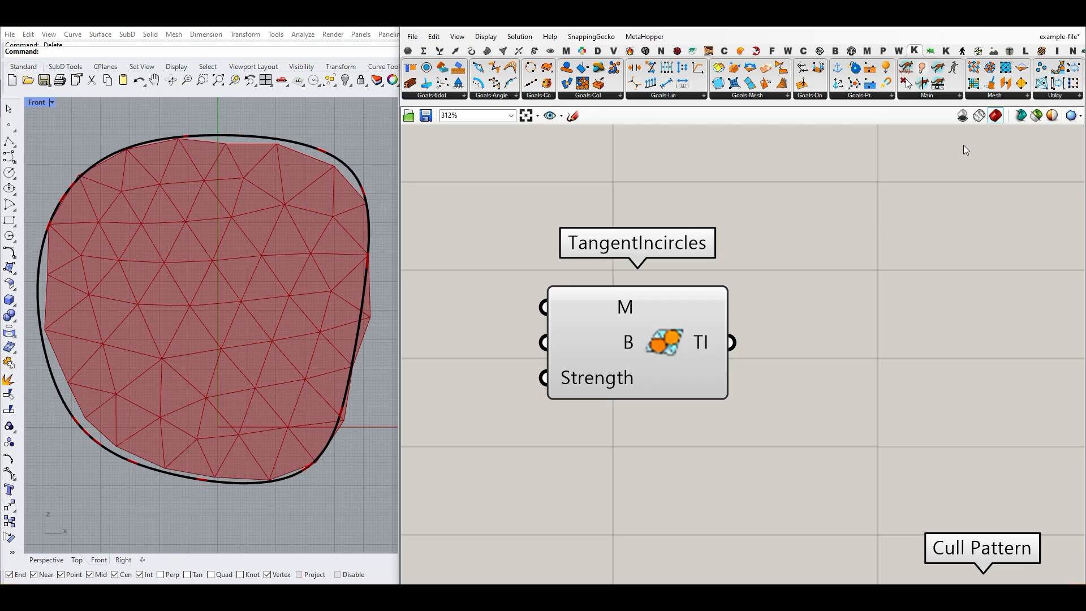
Step: Place a Kangaroo TangentCircles component above TriRemesh and connect TriRemesh's T output to its M input
click(956, 97)
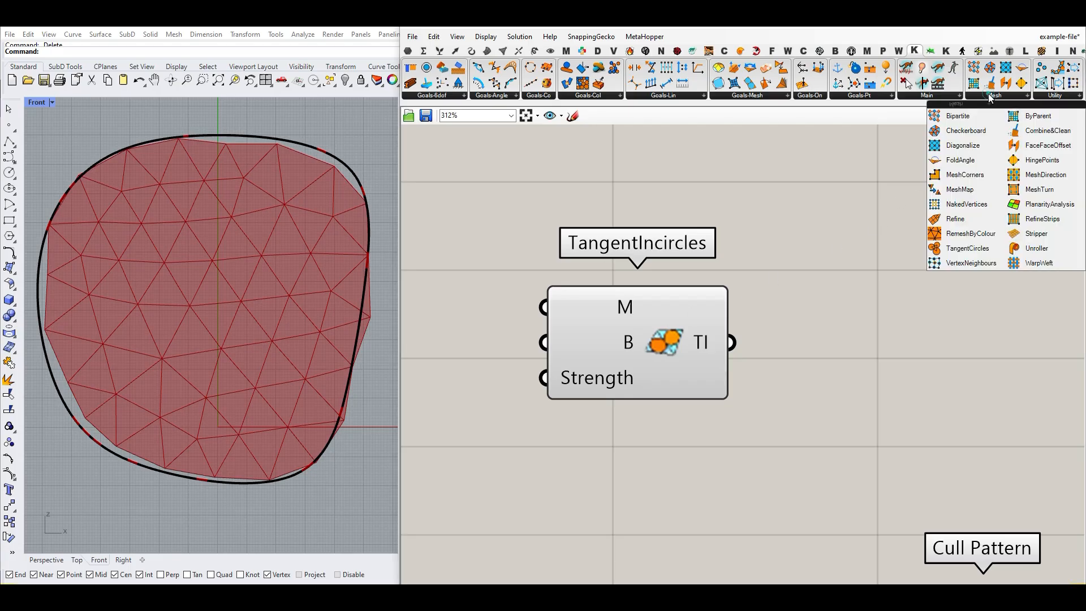
click(959, 248)
click(909, 344)
drag(899, 345, 755, 258)
scroll(936, 328, down, 10)
scroll(670, 360, up, 7)
scroll(829, 314, up, 2)
drag(822, 318, 696, 238)
click(659, 259)
right_drag(655, 286, 585, 289)
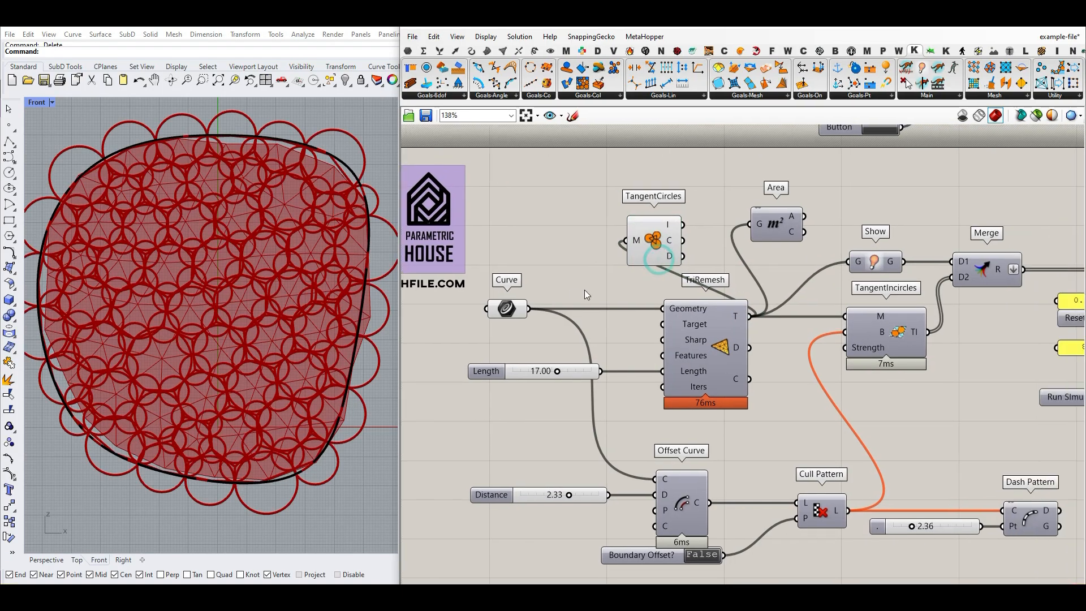
Step: Hide the new TangentCircles component's preview and move it closer to the input Curve
right_click(651, 237)
click(663, 257)
right_drag(654, 250, 610, 283)
drag(610, 283, 509, 260)
click(679, 280)
right_drag(681, 280, 602, 298)
Step: Set Run Simulation to False and reset the BouncySolver
scroll(602, 298, down, 2)
scroll(884, 406, up, 3)
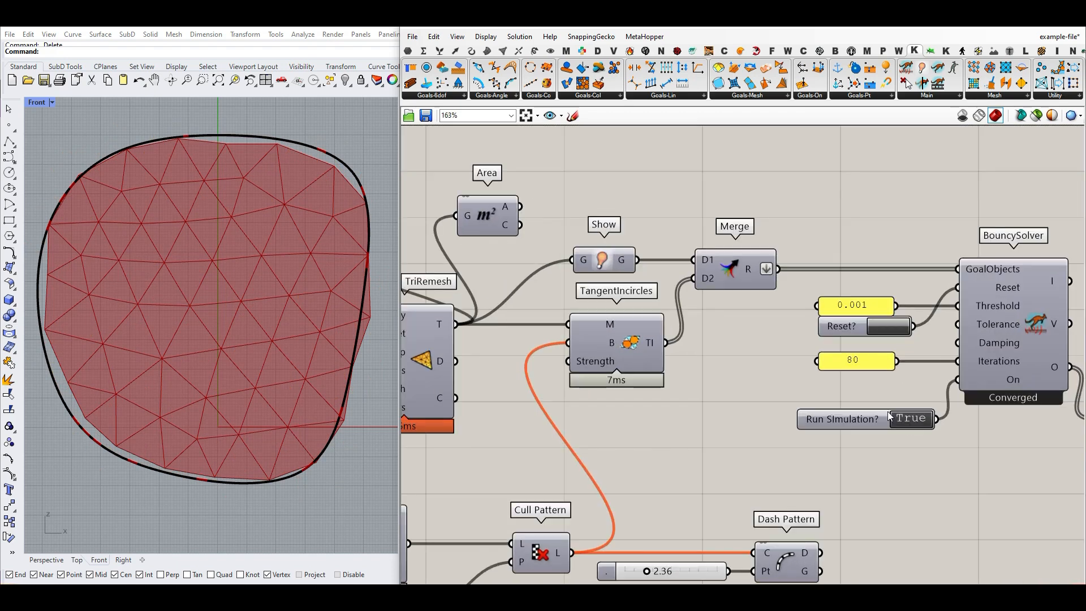
click(910, 419)
scroll(517, 324, down, 5)
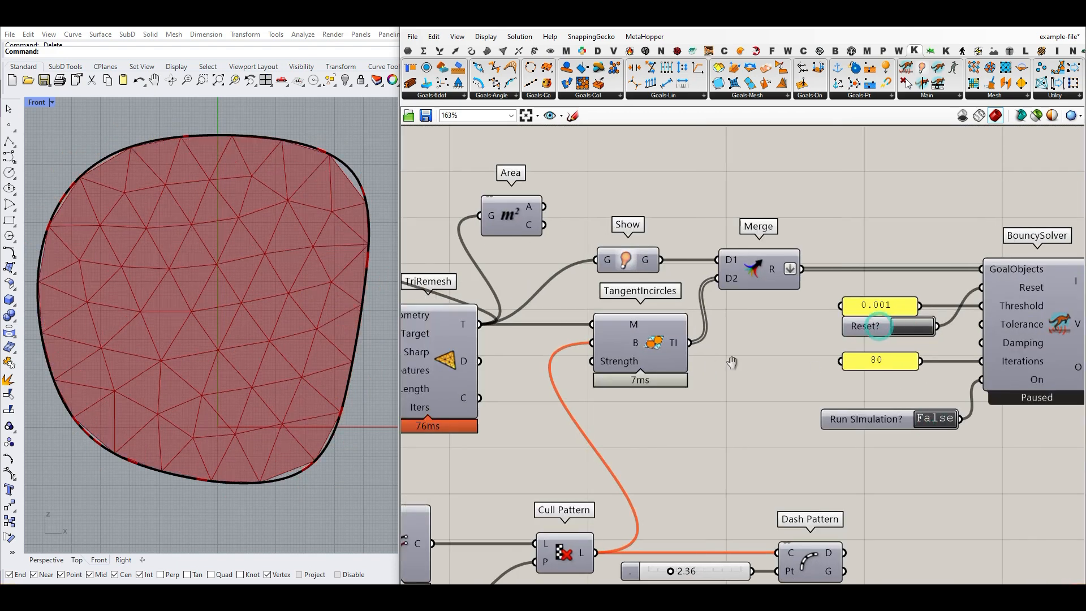
scroll(716, 317, up, 3)
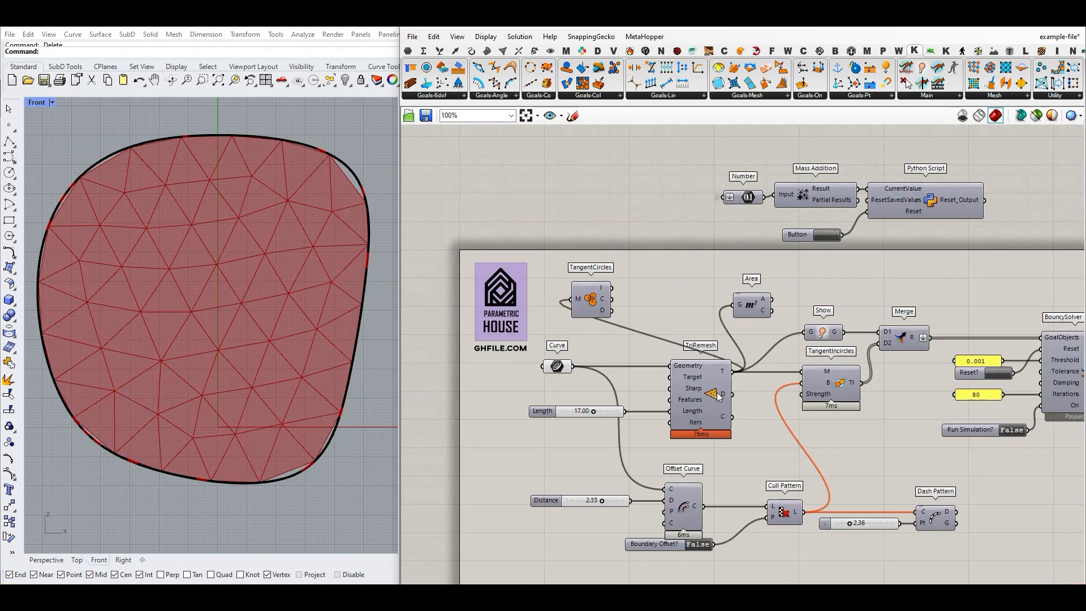
Step: Place a Curve parameter beside the new TangentCircles component and connect its I output to the parameter
click(407, 52)
click(459, 68)
scroll(630, 323, up, 4)
click(651, 275)
drag(595, 256, 622, 275)
drag(640, 276, 652, 256)
click(650, 210)
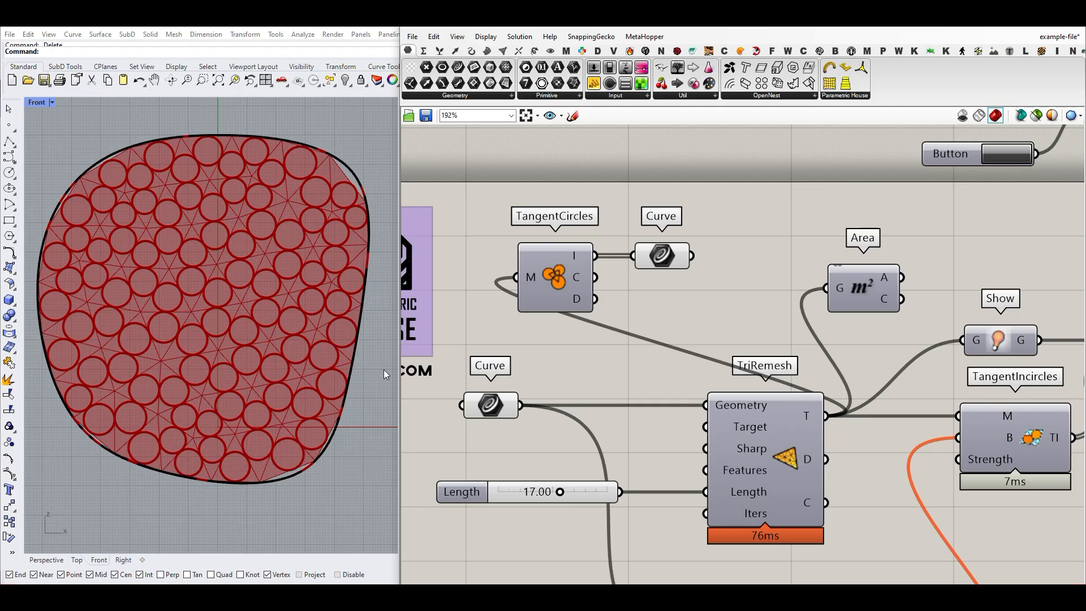
Step: Replace the Curve parameter's source with the TangentCircles C output and examine the circles along the boundary
drag(595, 277, 628, 262)
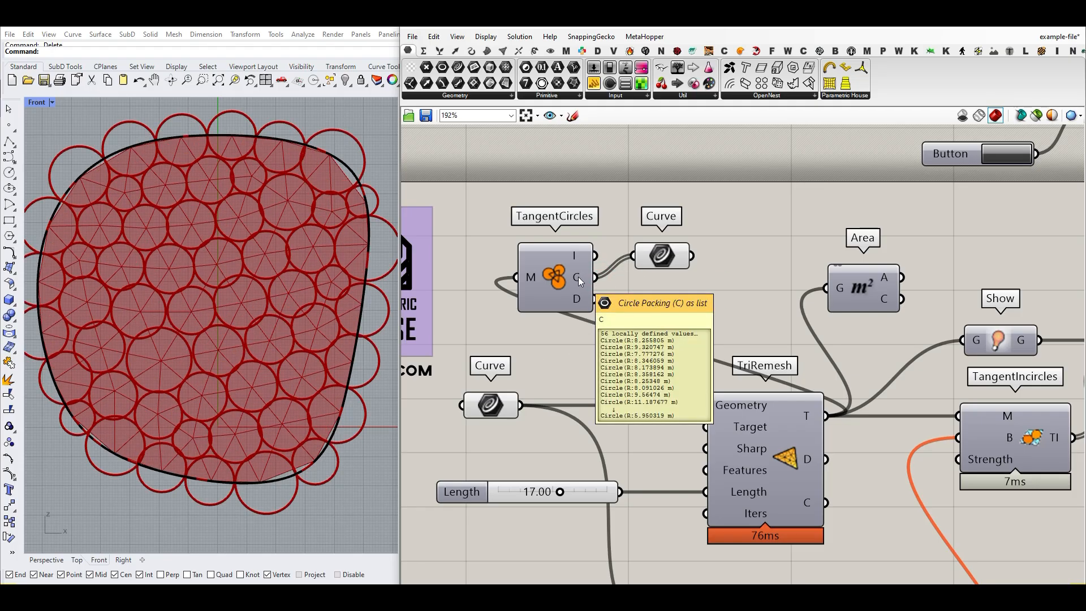
scroll(270, 293, down, 2)
scroll(192, 239, up, 4)
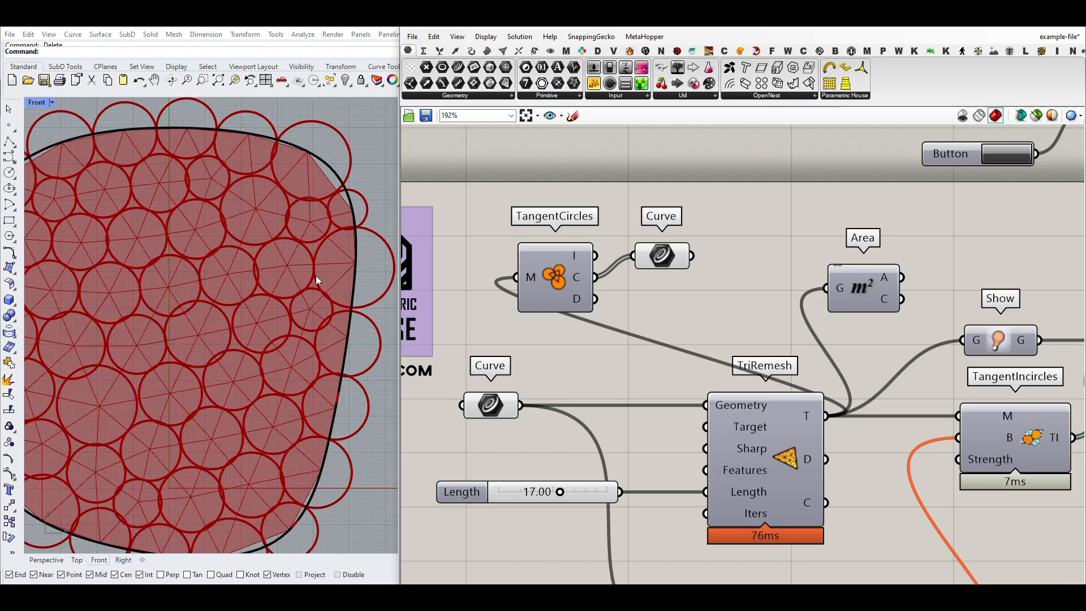
scroll(316, 276, down, 2)
scroll(261, 291, up, 2)
Step: Connect the TangentCircles I output to the Curve parameter instead and inspect the incircles up close in the Front view
drag(633, 255, 595, 256)
scroll(226, 361, down, 2)
scroll(168, 388, up, 3)
scroll(169, 388, up, 3)
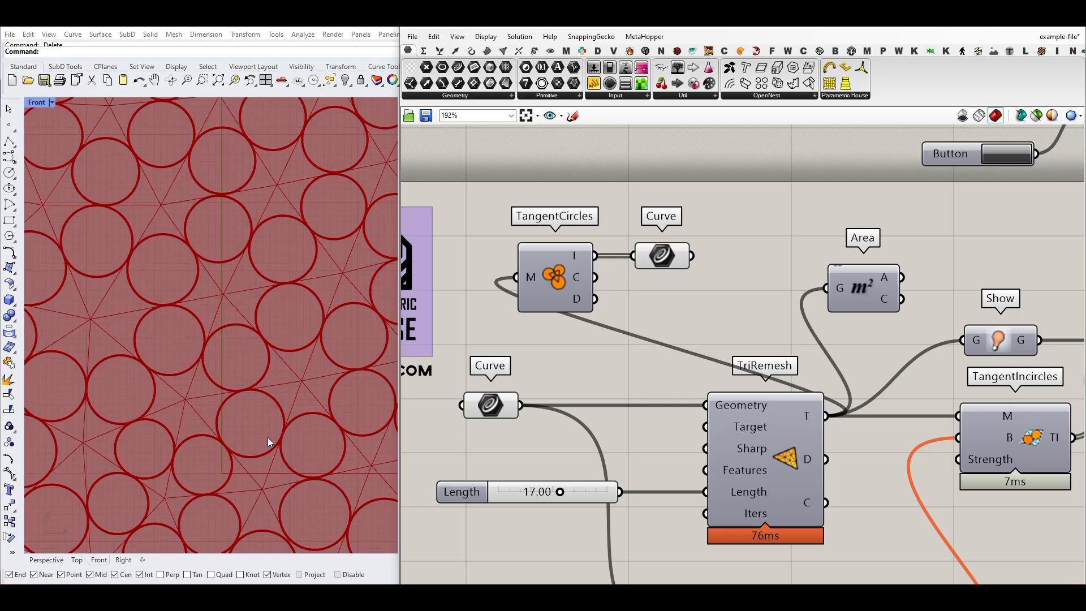
scroll(238, 443, down, 4)
scroll(229, 447, up, 2)
scroll(229, 447, down, 2)
scroll(228, 446, up, 4)
scroll(321, 473, down, 4)
Step: Switch the Curve parameter back to the TangentCircles C output and view the whole packing against the boundary
drag(596, 278, 629, 260)
mouse_move(576, 284)
scroll(245, 416, down, 3)
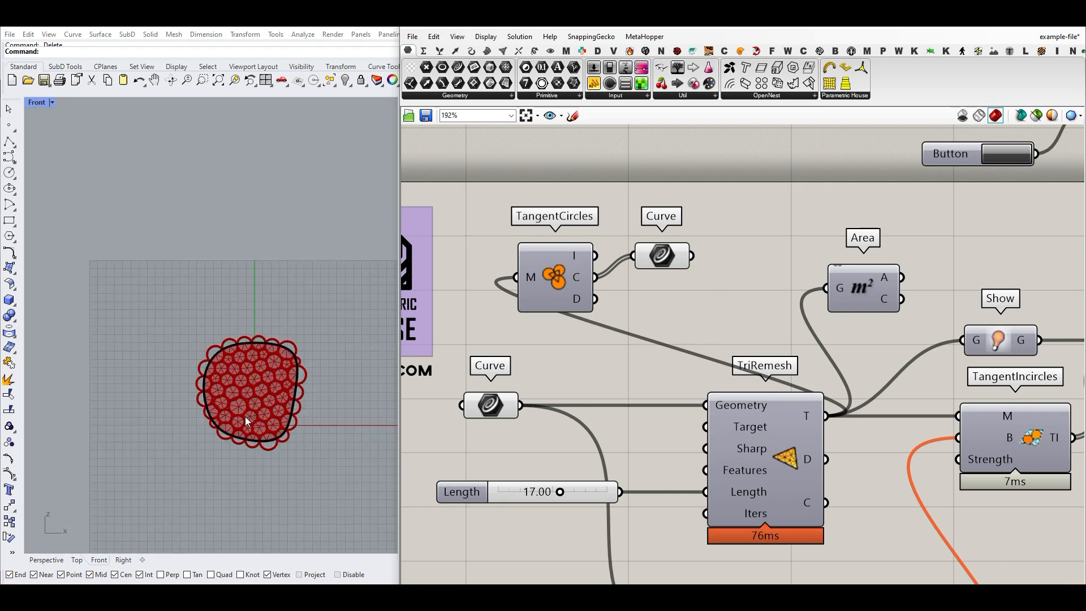
scroll(287, 453, up, 5)
scroll(288, 454, down, 2)
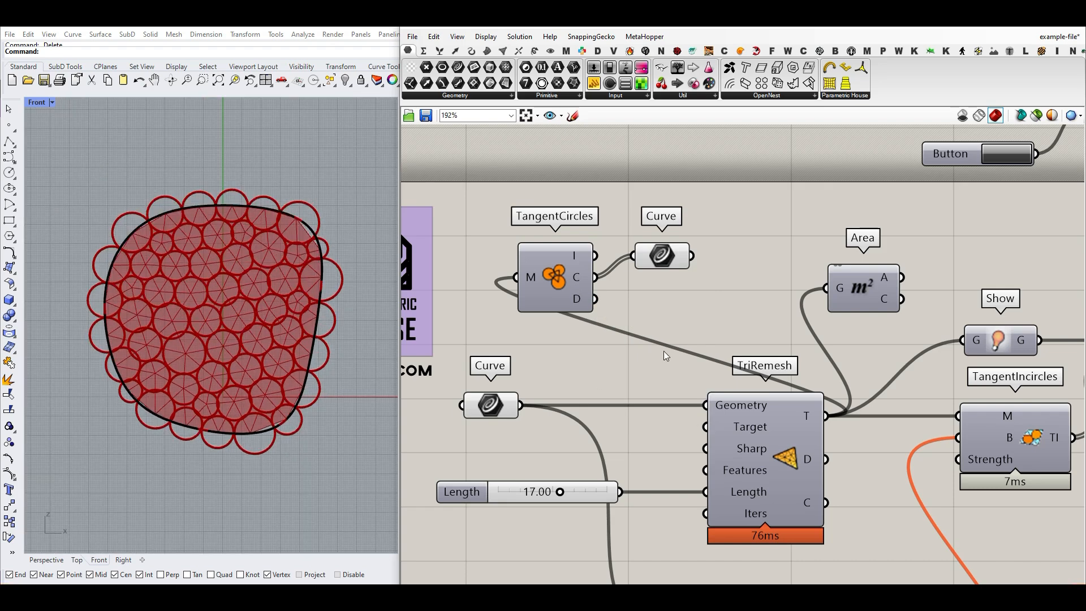
Step: Move the new TangentCircles component and its Curve parameter downstream of the BouncySolver, and delete both
drag(693, 310, 577, 267)
scroll(695, 314, down, 4)
scroll(816, 391, up, 4)
drag(694, 314, 742, 332)
right_drag(801, 354, 640, 440)
drag(611, 426, 876, 387)
scroll(569, 389, down, 4)
scroll(876, 387, up, 5)
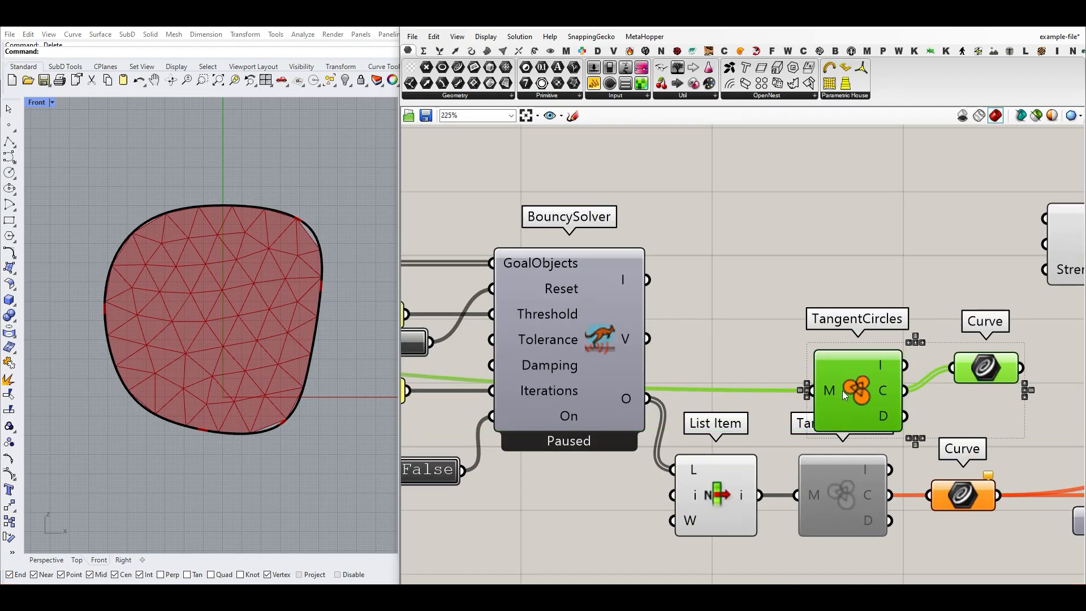
drag(996, 299, 865, 416)
key(Delete)
Step: Set Next Step (1) to False and enable the TangentCircles component that follows List Item
right_drag(925, 425, 753, 393)
scroll(753, 394, down, 4)
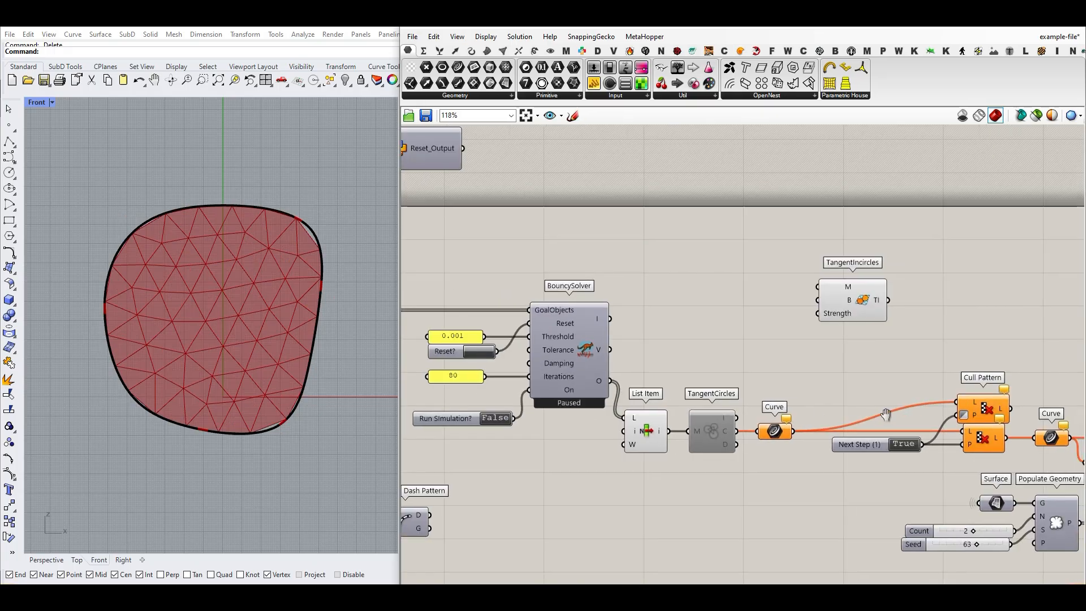
right_drag(887, 414, 815, 389)
scroll(814, 389, up, 3)
click(864, 437)
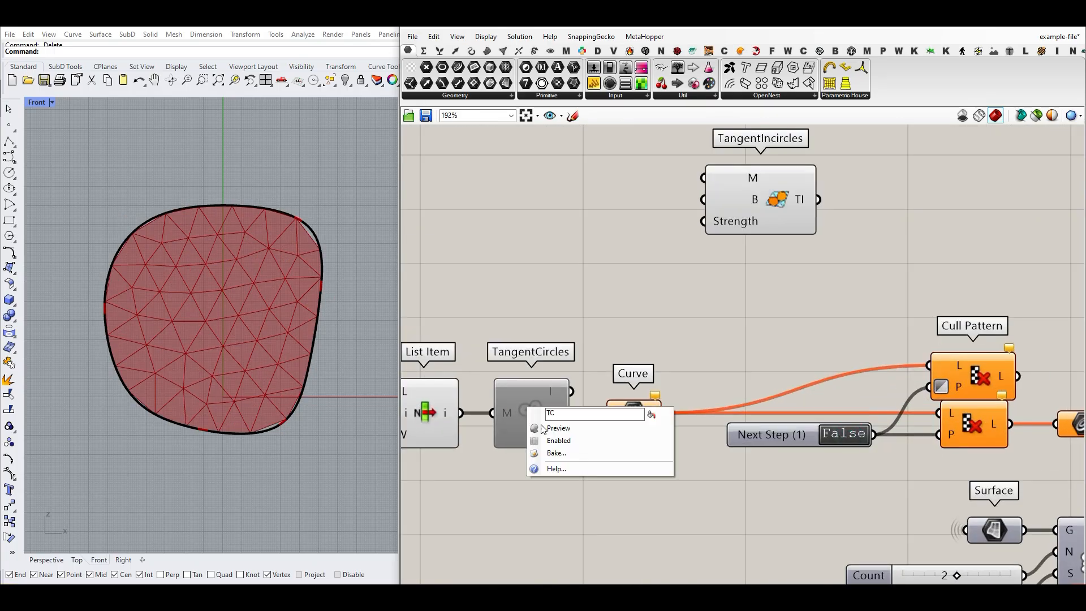
Step: Hide the List Item mesh preview and show the preview of the Curve parameter fed by TangentCircles
right_click(427, 413)
click(439, 435)
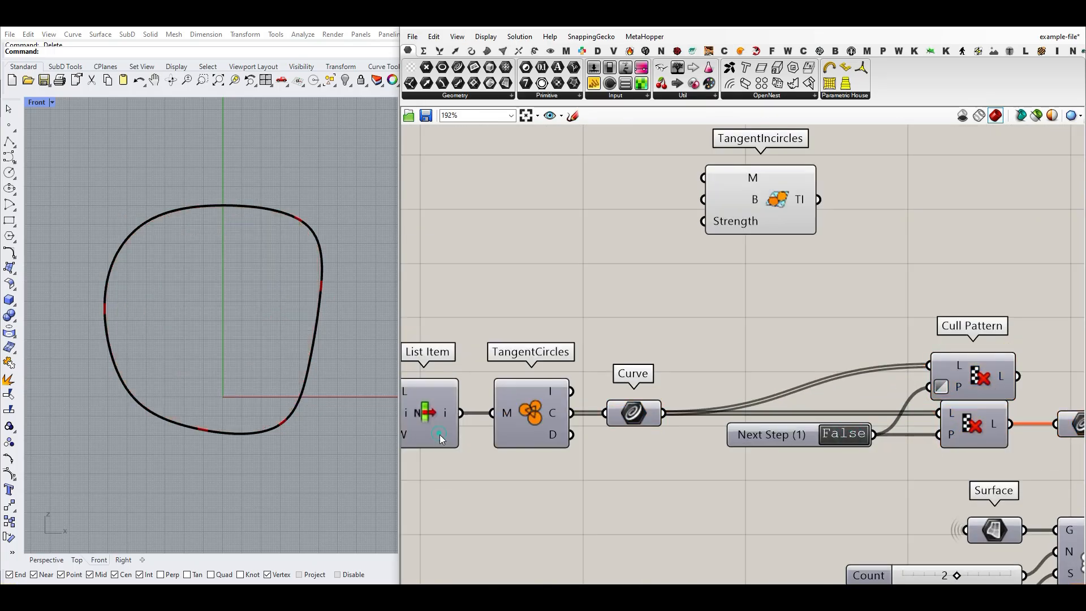
right_click(635, 413)
click(676, 376)
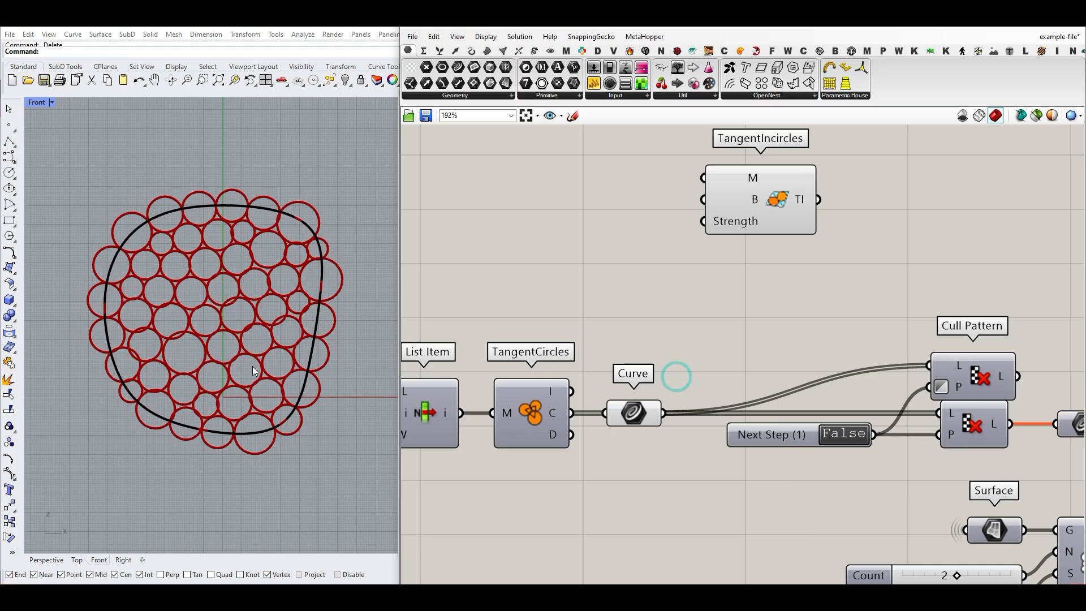
Step: Set Run Simulation to True and reset the BouncySolver to rerun the circle packing
scroll(617, 378, down, 4)
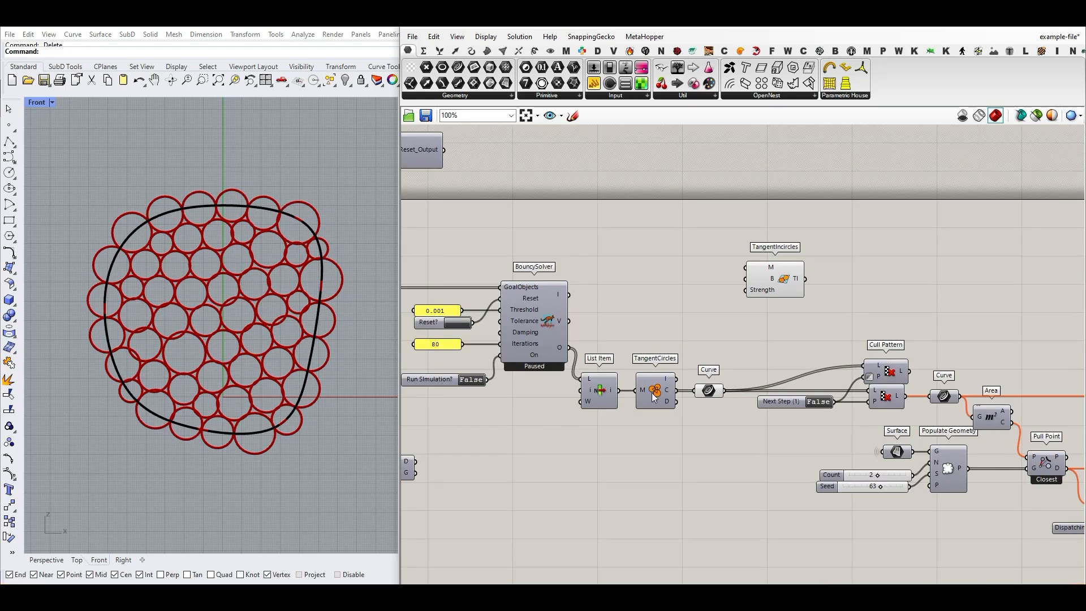
scroll(480, 382, up, 1)
double_click(470, 380)
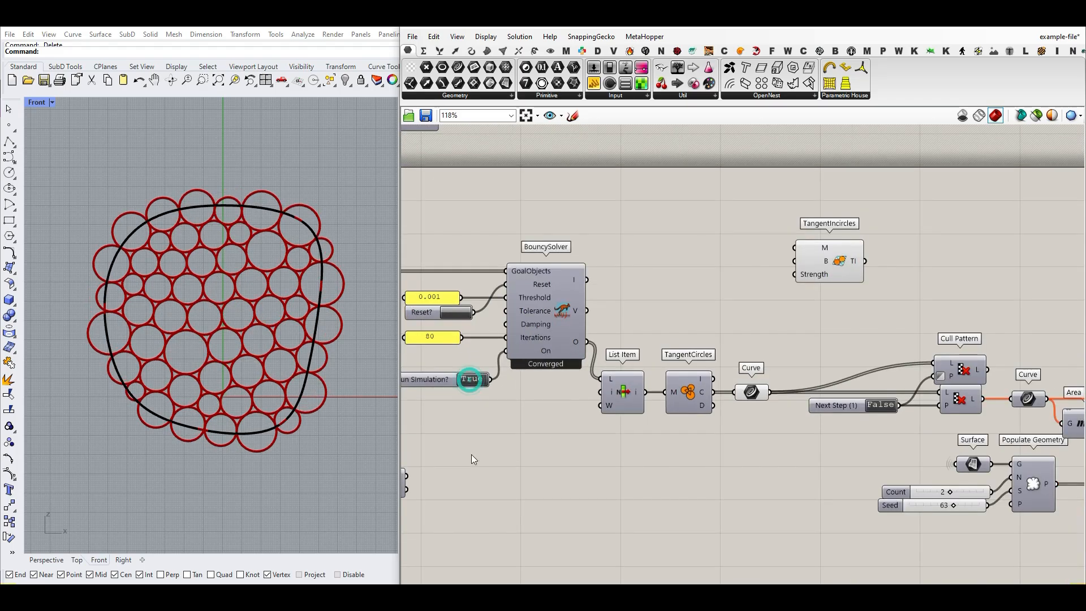
click(452, 312)
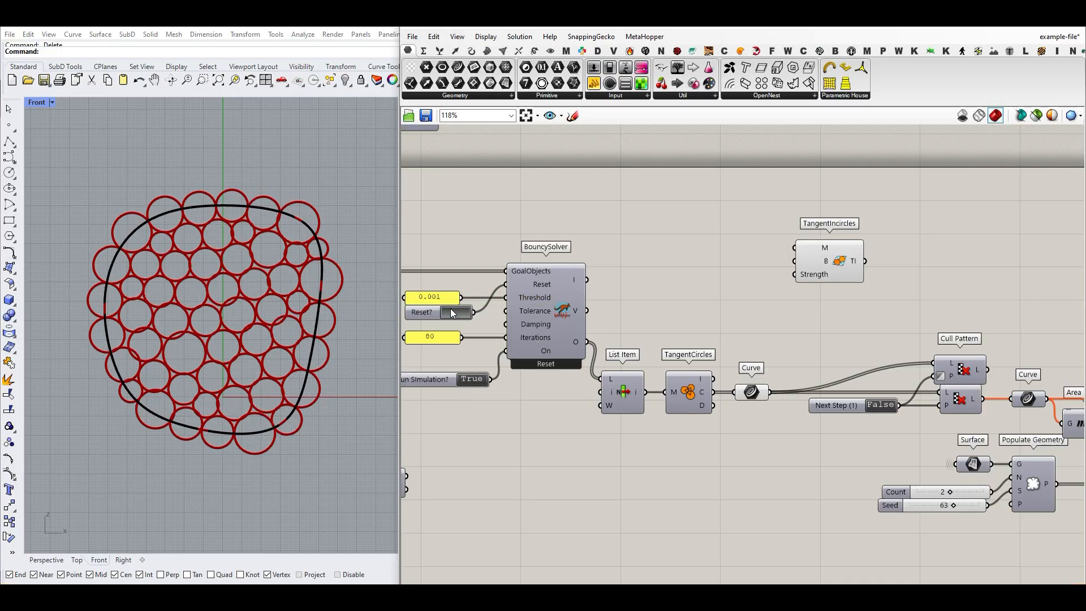
click(453, 314)
right_drag(453, 312, 621, 327)
scroll(621, 326, up, 4)
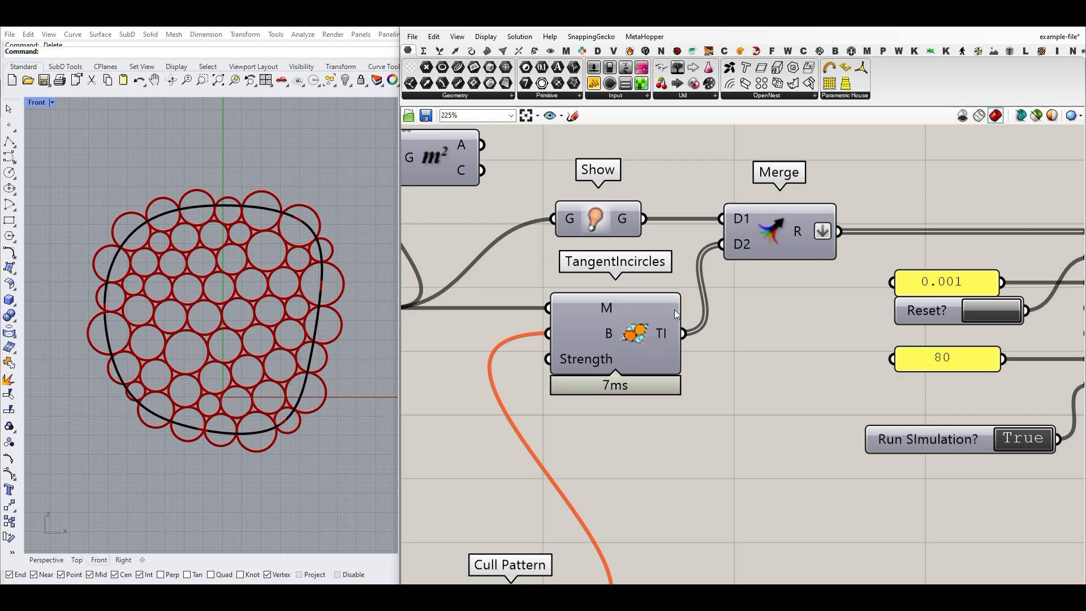
Step: Examine the optional Boundary input of TangentIncircles, the offset branch that feeds it, and the available curve utility components
scroll(657, 386, down, 5)
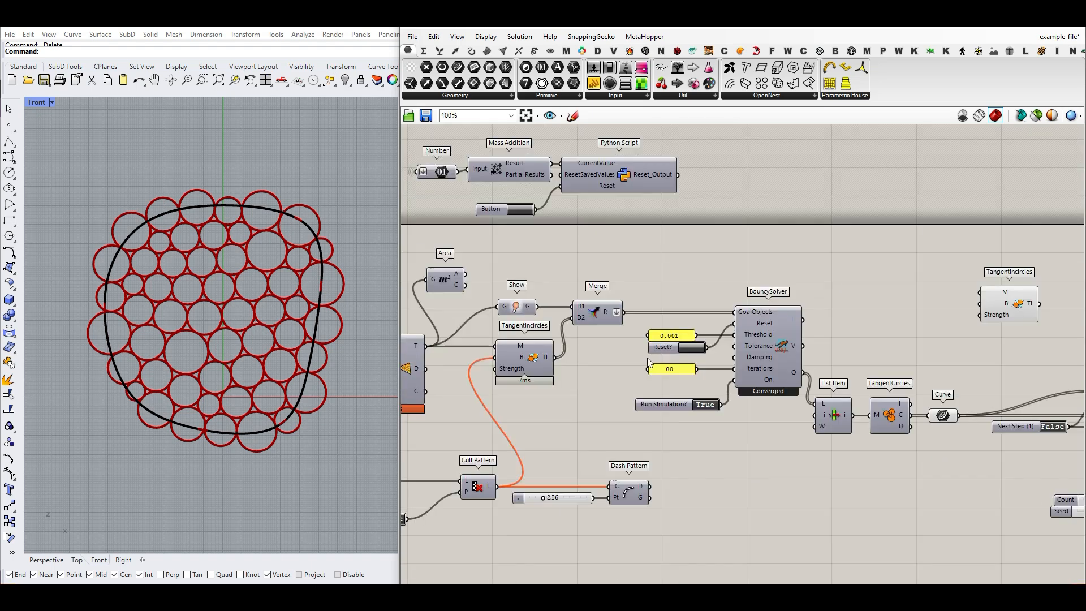
right_drag(571, 438, 713, 372)
right_drag(642, 367, 648, 376)
scroll(670, 298, up, 4)
mouse_move(665, 306)
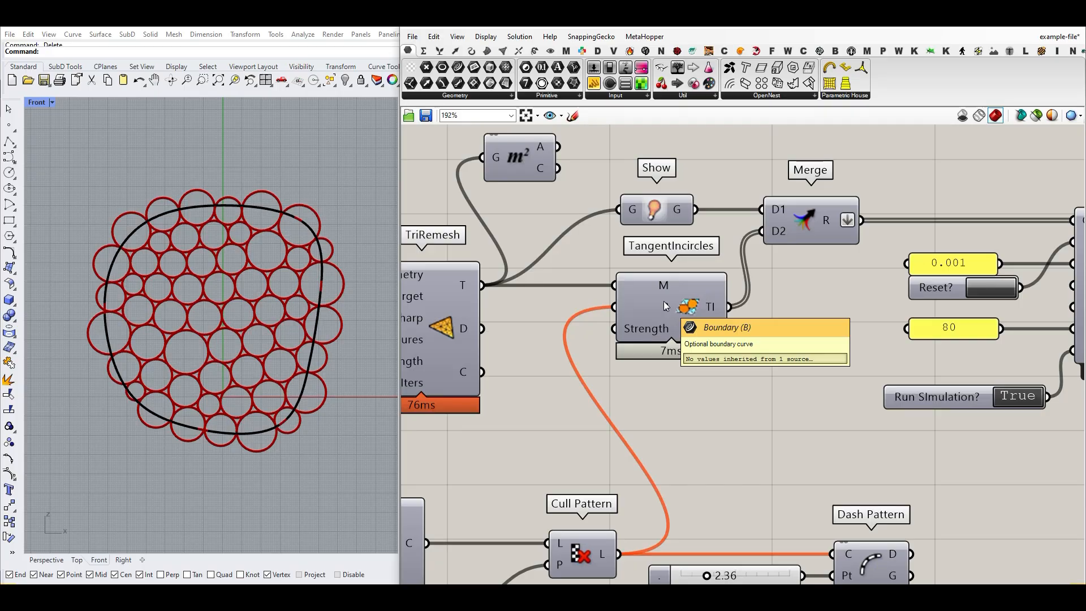
scroll(756, 368, down, 3)
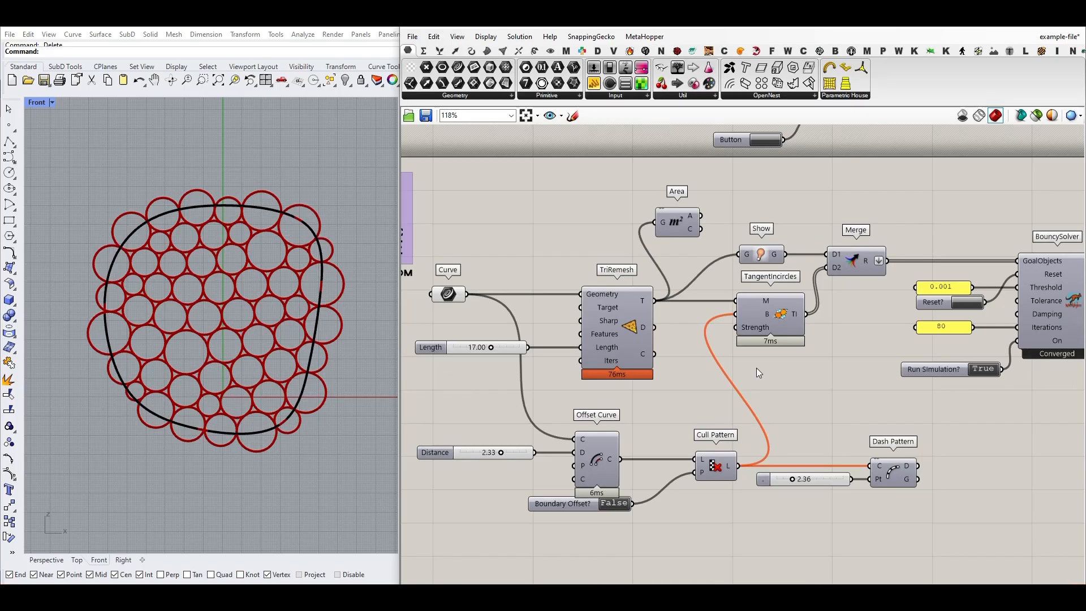
click(471, 51)
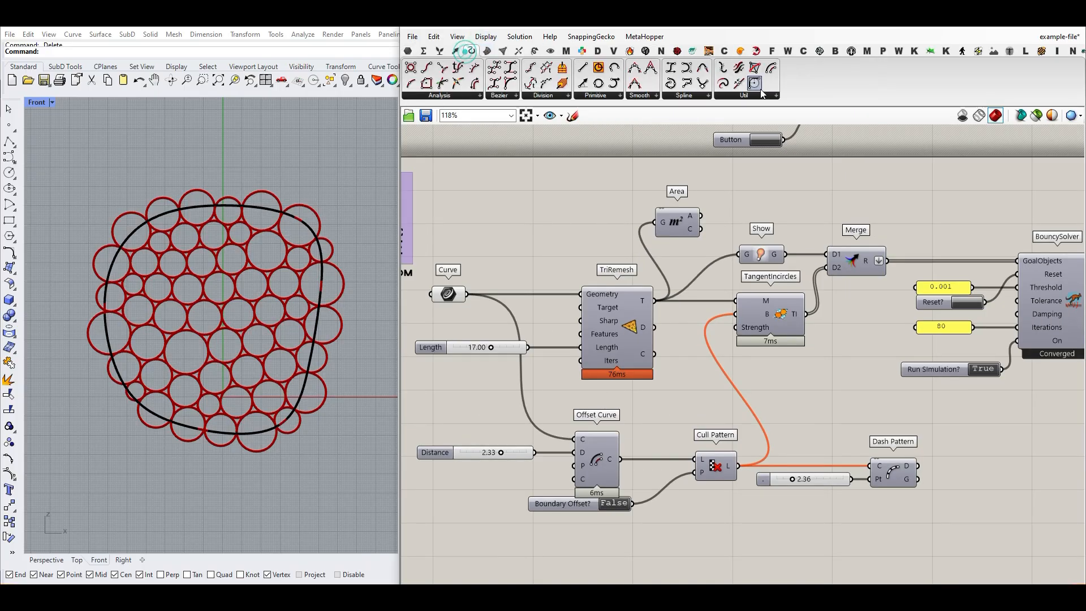
Step: Show the Offset Curve preview and set its Distance to 10.00
scroll(613, 416, up, 3)
right_click(614, 416)
click(630, 437)
drag(475, 419, 533, 419)
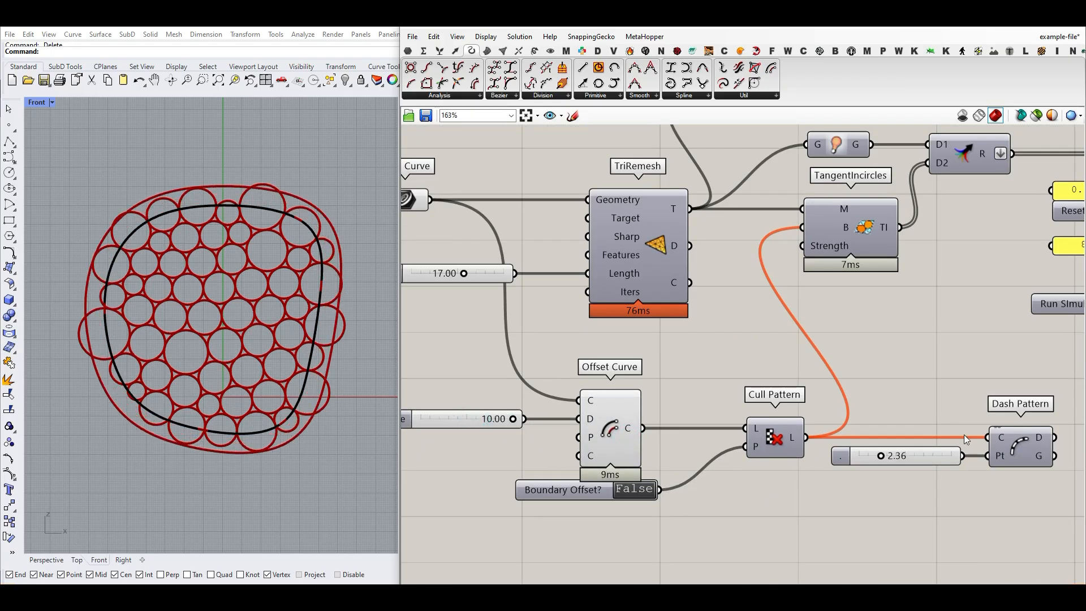
Step: Show the Dash Pattern preview and hide the Offset Curve preview
right_drag(964, 434, 839, 430)
right_click(908, 438)
click(908, 453)
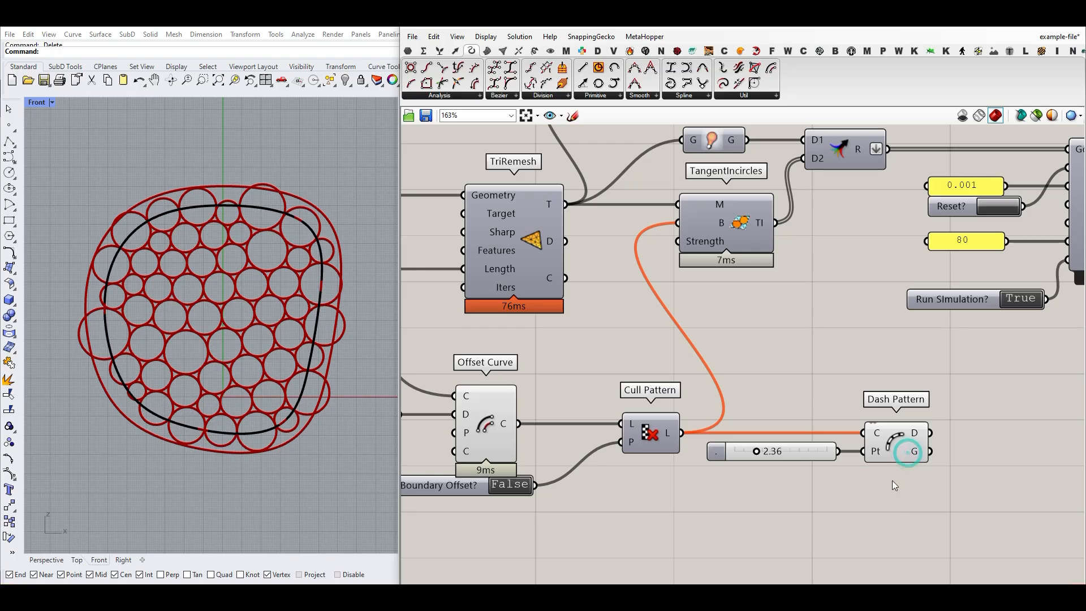
right_drag(894, 486, 979, 471)
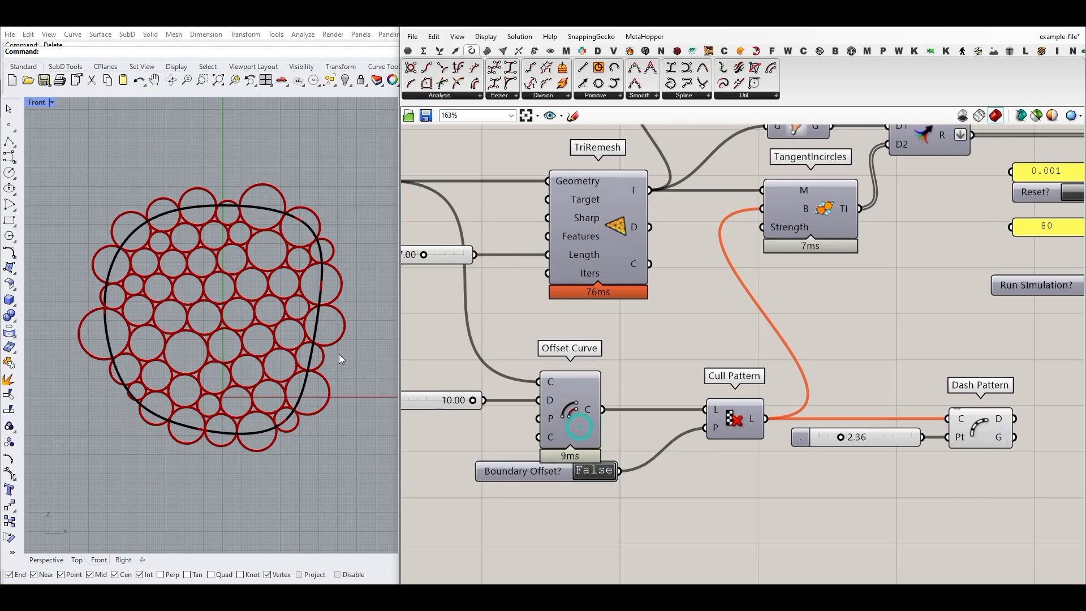
Step: Set Boundary Offset to True so the offset curve acts as the boundary of TangentIncircles
click(958, 428)
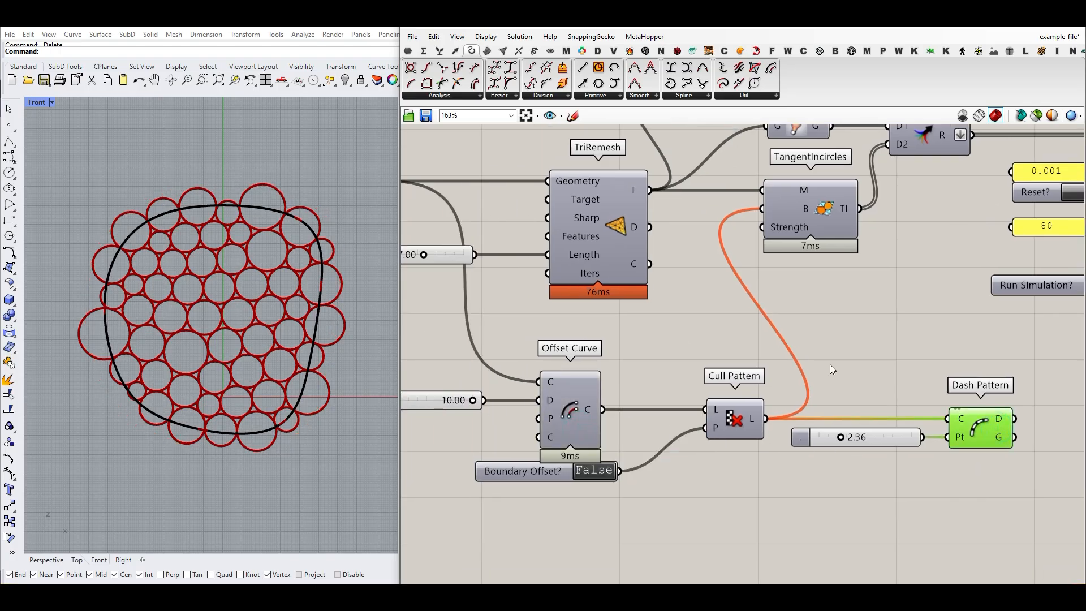
click(938, 310)
double_click(593, 473)
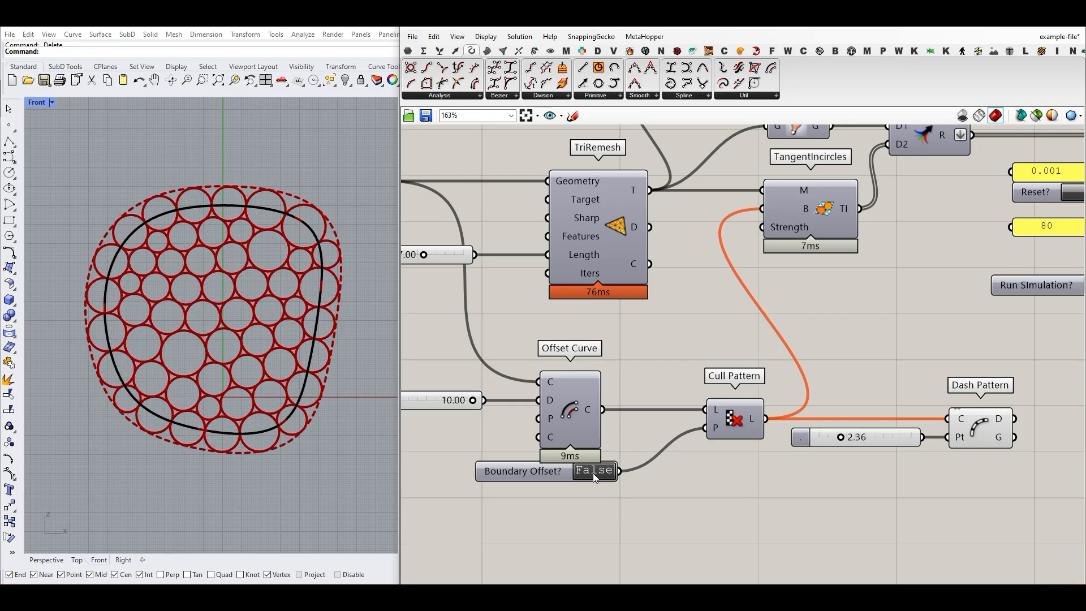
Step: Set the minimum of the offset Distance slider to -40
right_drag(527, 443, 609, 447)
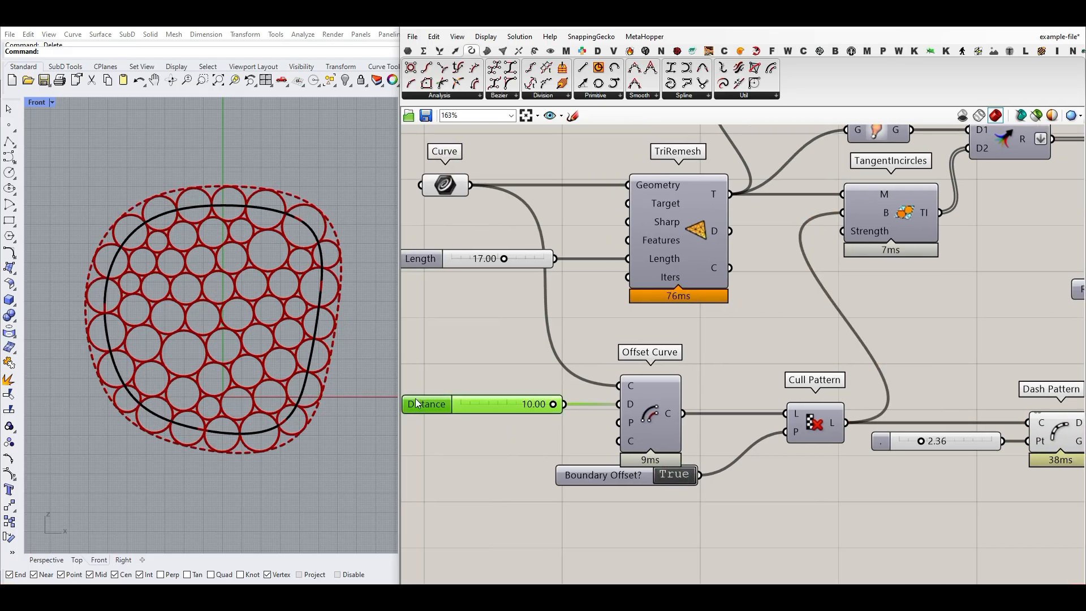
double_click(416, 399)
drag(458, 431, 459, 425)
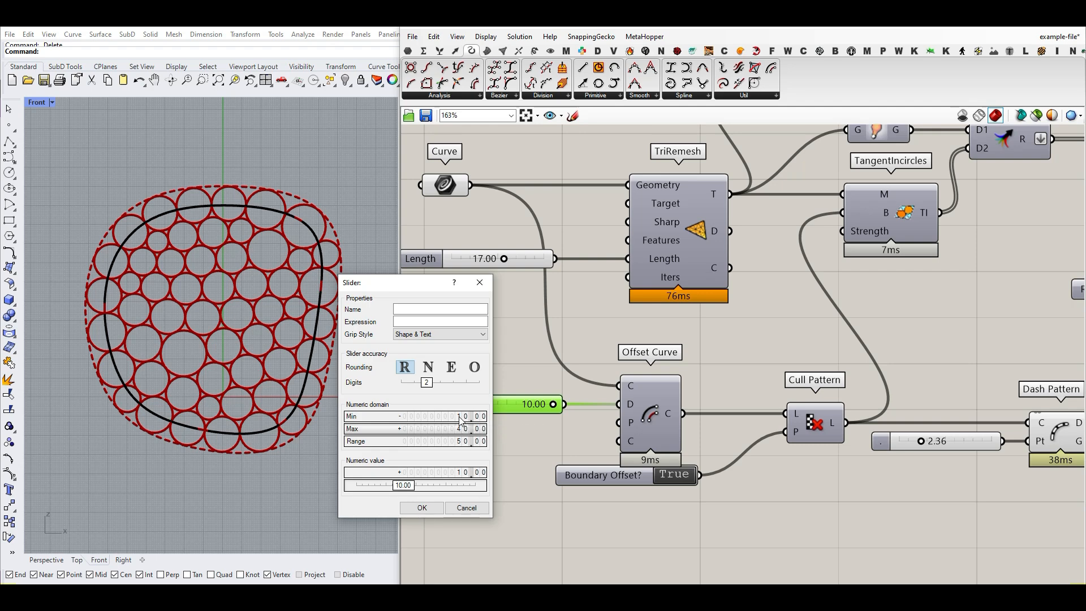
double_click(460, 417)
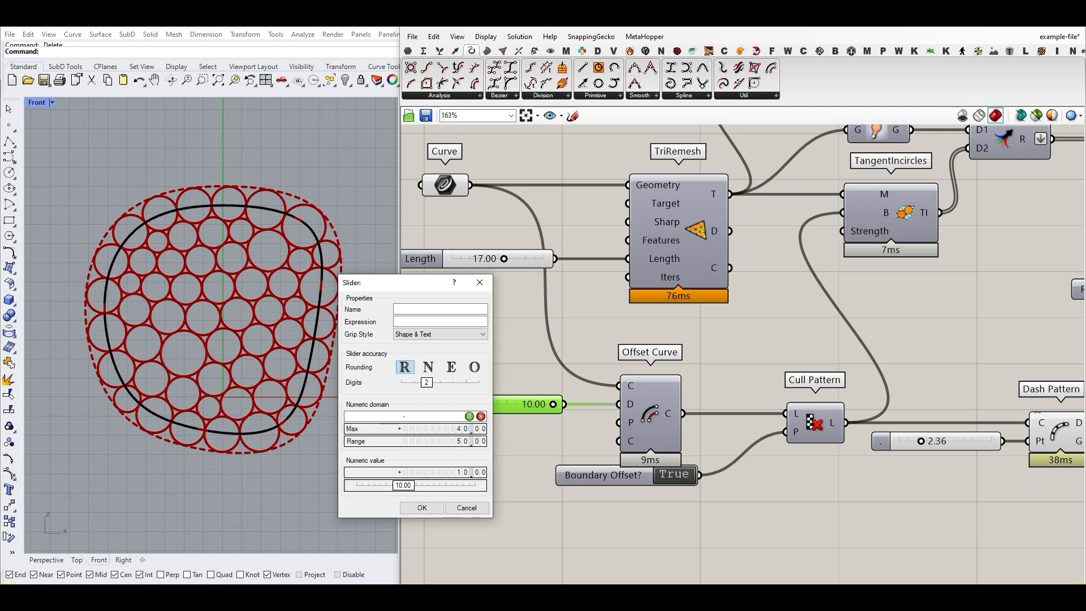
text(-40)
click(422, 507)
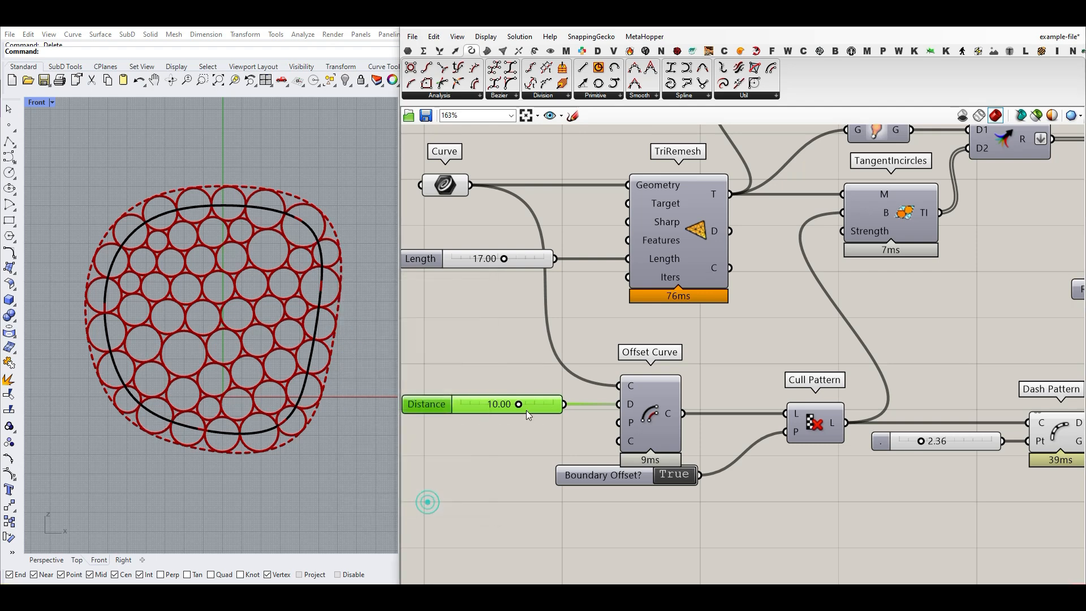
Step: Vary the offset Distance, first to 23.27 and finally to 11.97, to compare the circle packings
drag(520, 404, 536, 408)
right_drag(801, 426, 744, 446)
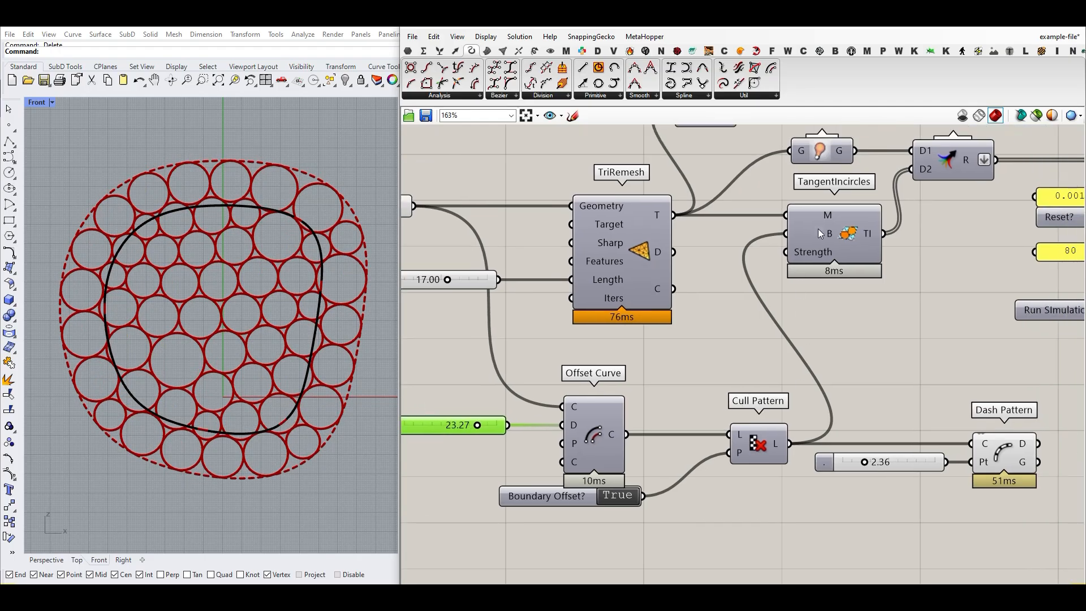
mouse_move(821, 234)
scroll(180, 388, down, 3)
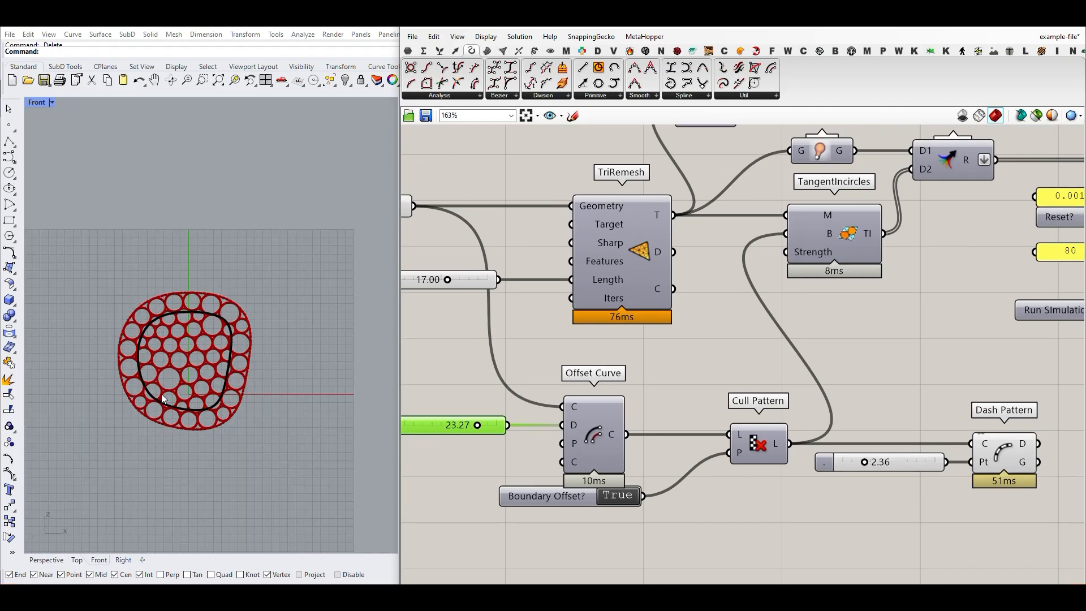
scroll(161, 396, up, 2)
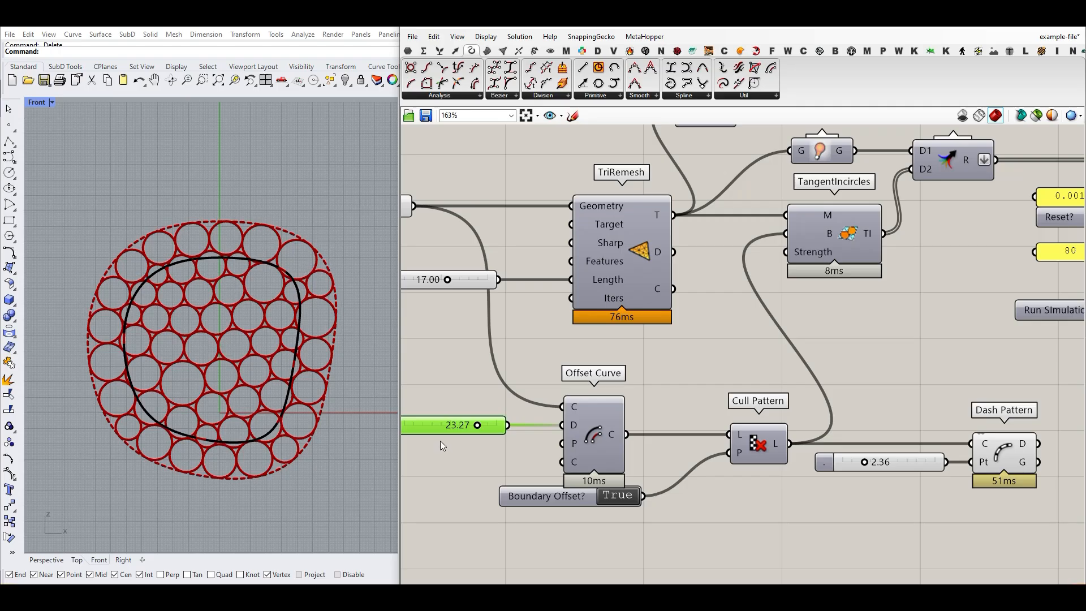
mouse_move(478, 427)
mouse_down()
mouse_move(432, 430)
mouse_move(467, 430)
mouse_up()
scroll(599, 333, down, 4)
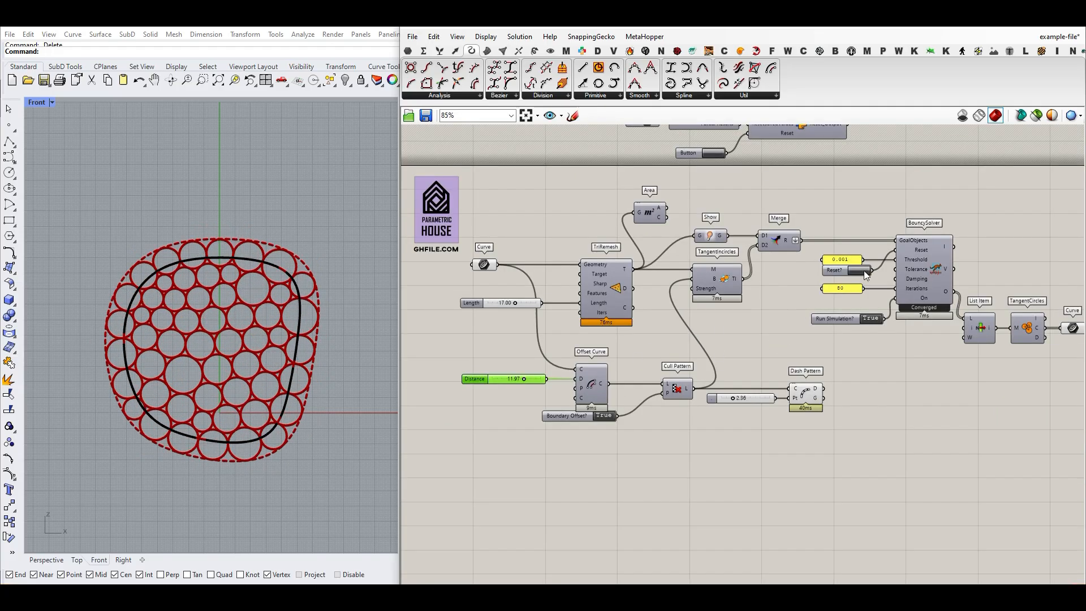
Step: Reset the BouncySolver and set the TriRemesh Length to 16.78
click(864, 270)
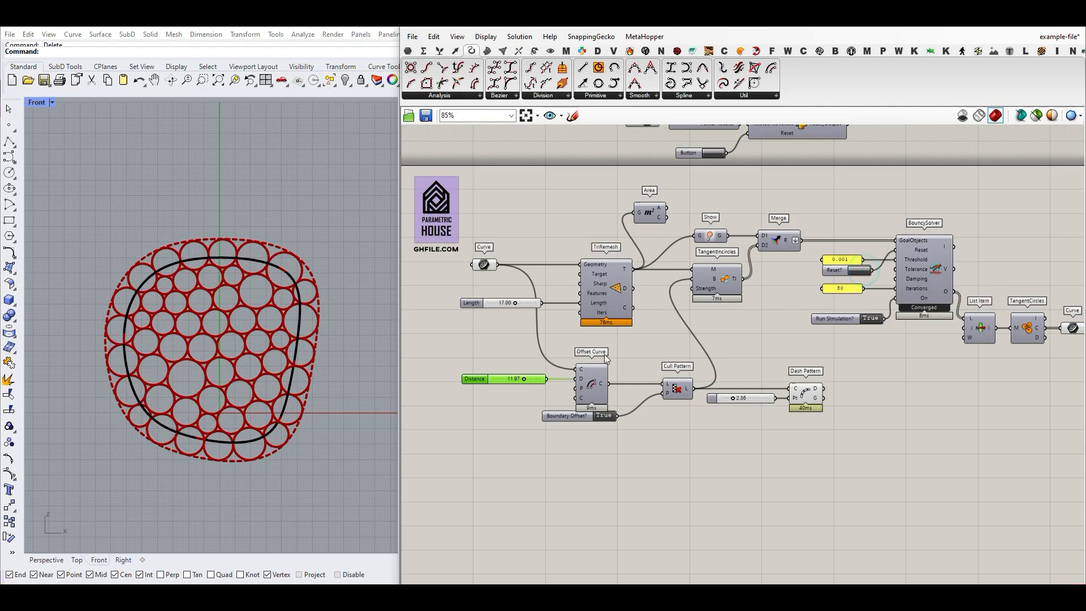
scroll(483, 314, up, 3)
drag(529, 297, 533, 298)
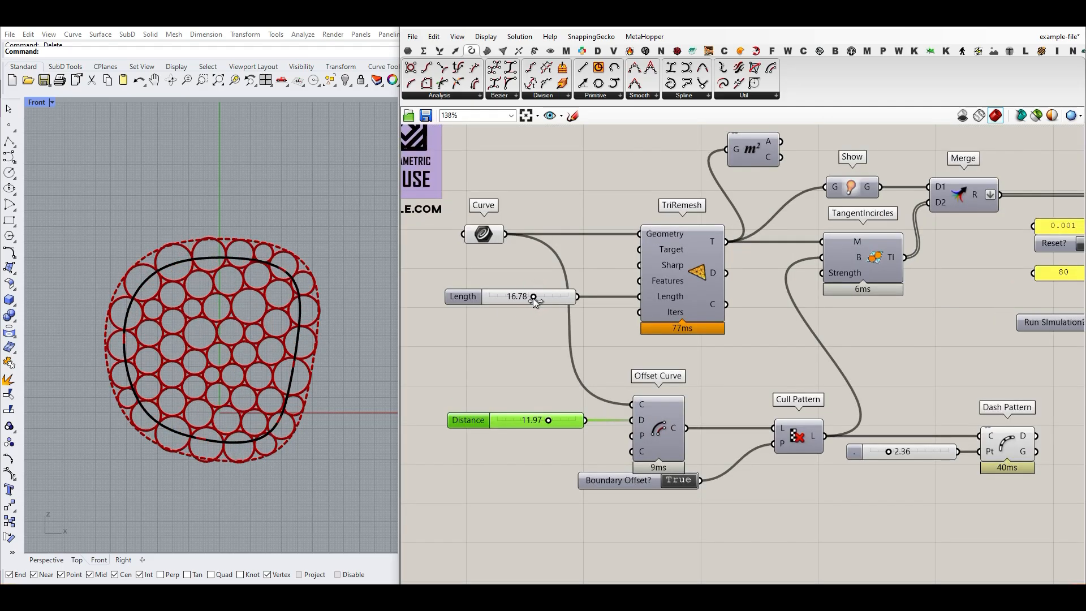
Step: Set Boundary Offset to False and reset the BouncySolver to repack the circles without a boundary
right_drag(915, 324, 789, 335)
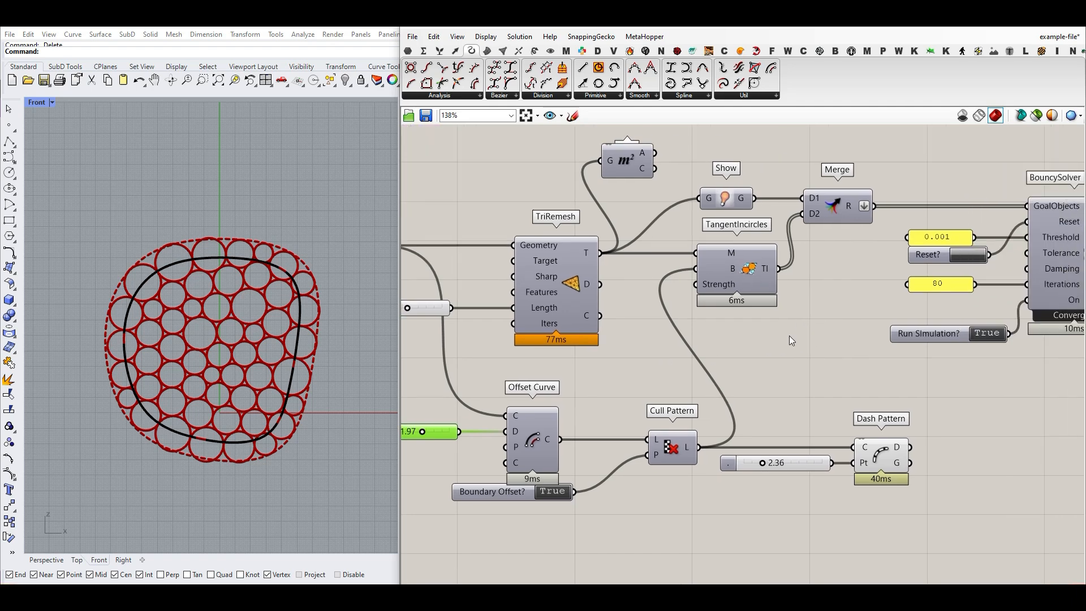
click(549, 491)
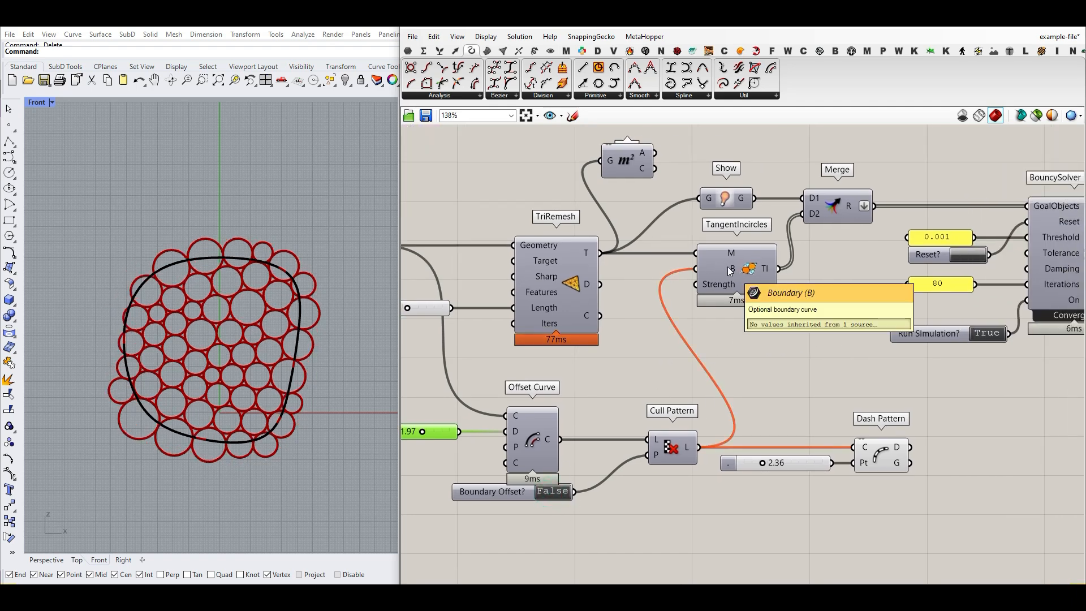
click(968, 255)
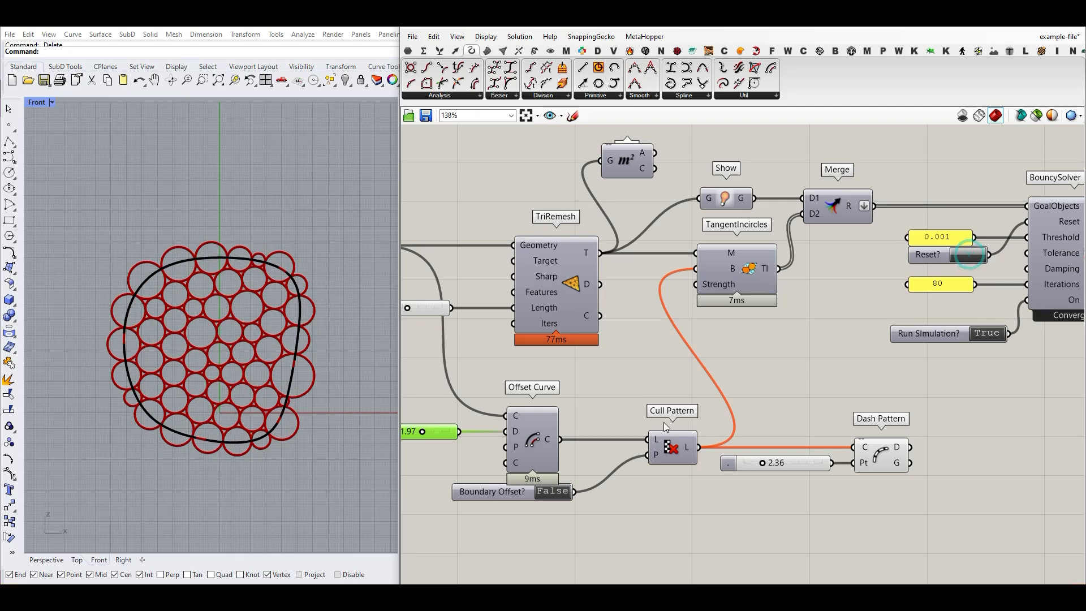
Step: Set Boundary Offset back to True and the offset Distance to 17.75
click(545, 491)
right_drag(423, 433, 469, 443)
drag(469, 442, 473, 440)
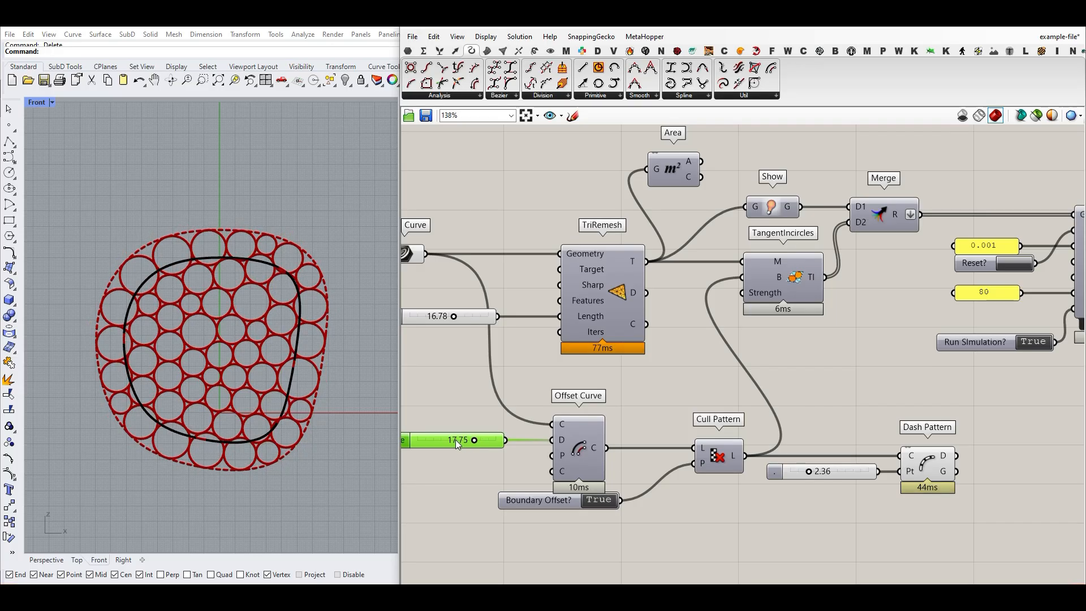
Step: Set the offset Distance to 0 and reset the BouncySolver to pack the circles inside the original curve
double_click(456, 440)
text(0)
key(Return)
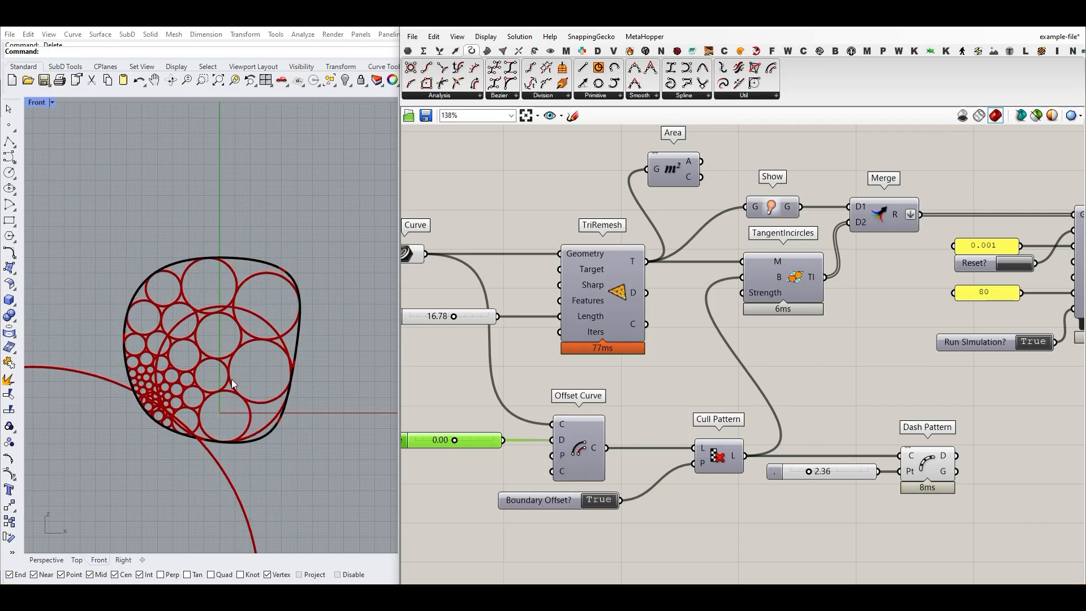
click(1004, 263)
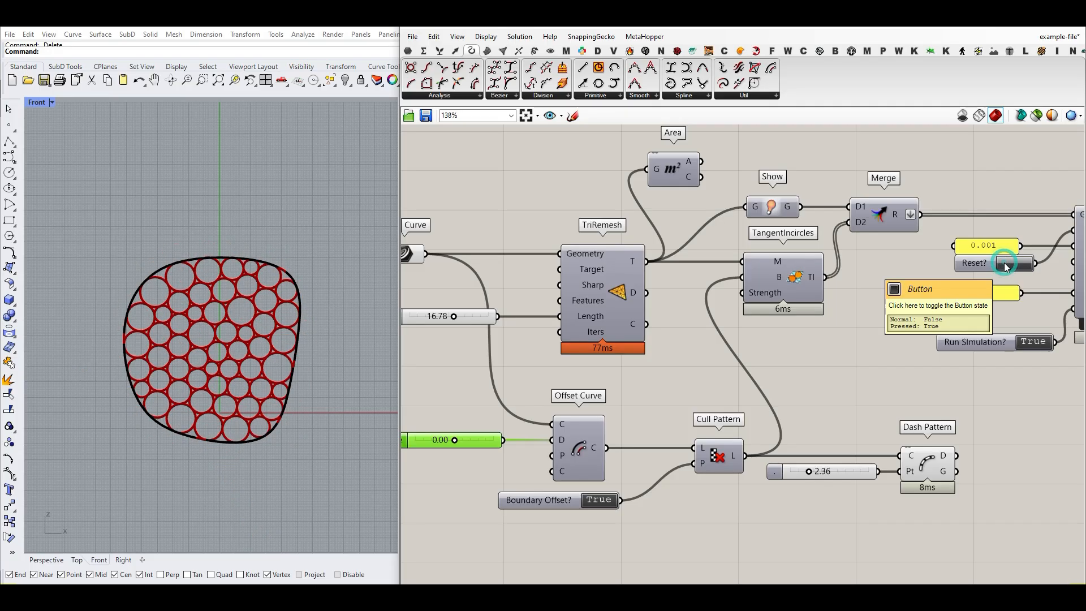
Step: Inspect the packing up close, set Boundary Offset to False and reset the BouncySolver
scroll(242, 411, up, 3)
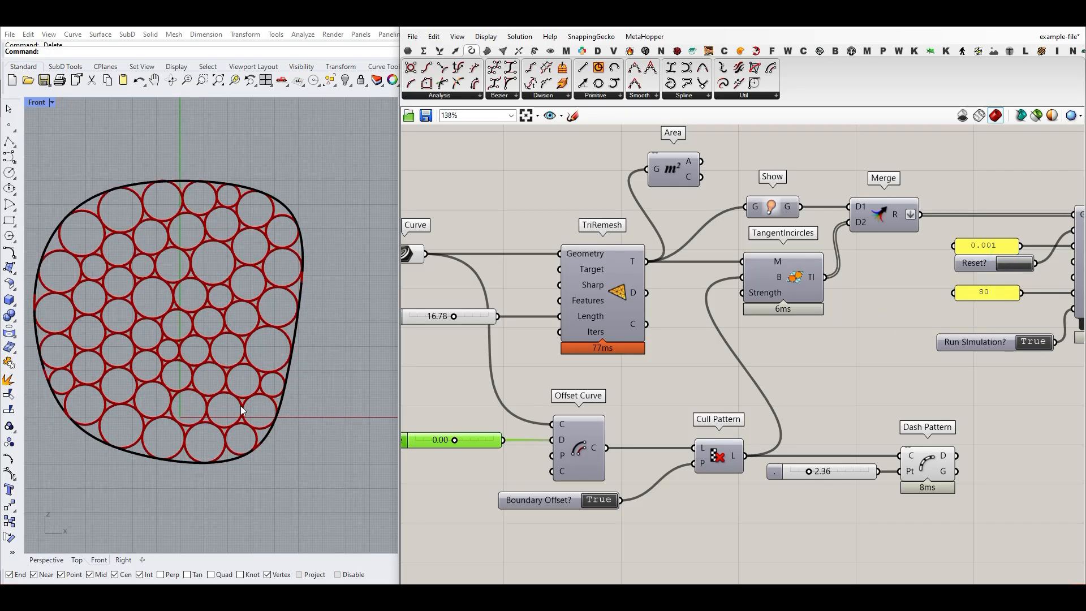
click(601, 501)
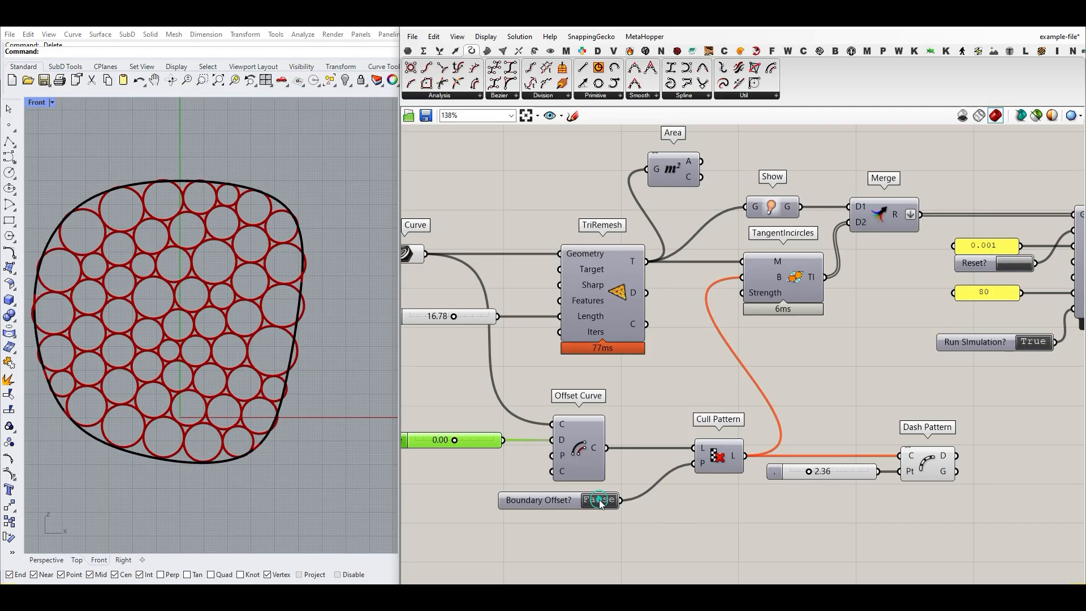
click(1013, 264)
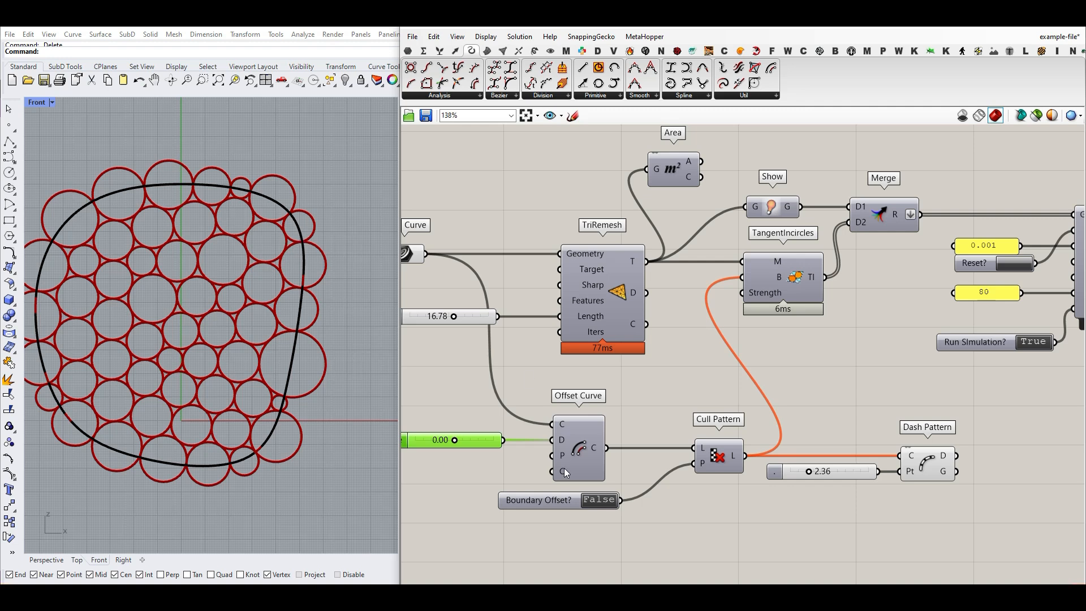
Step: Set Boundary Offset to True again and examine how the circles meet the zero-offset boundary curve
double_click(599, 501)
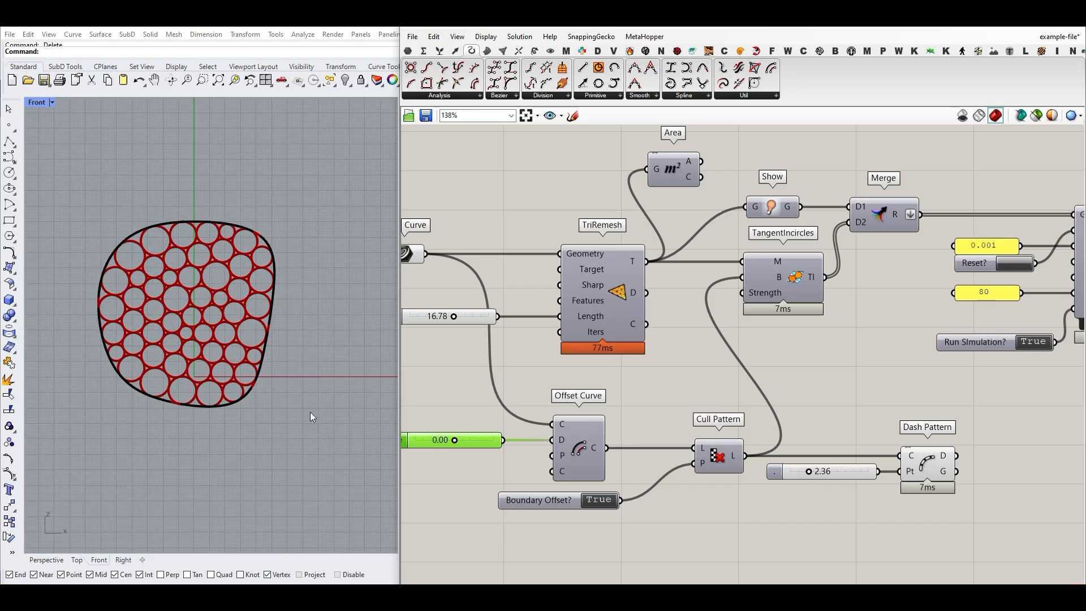
scroll(200, 302, up, 2)
drag(455, 440, 458, 443)
right_drag(215, 258, 242, 290)
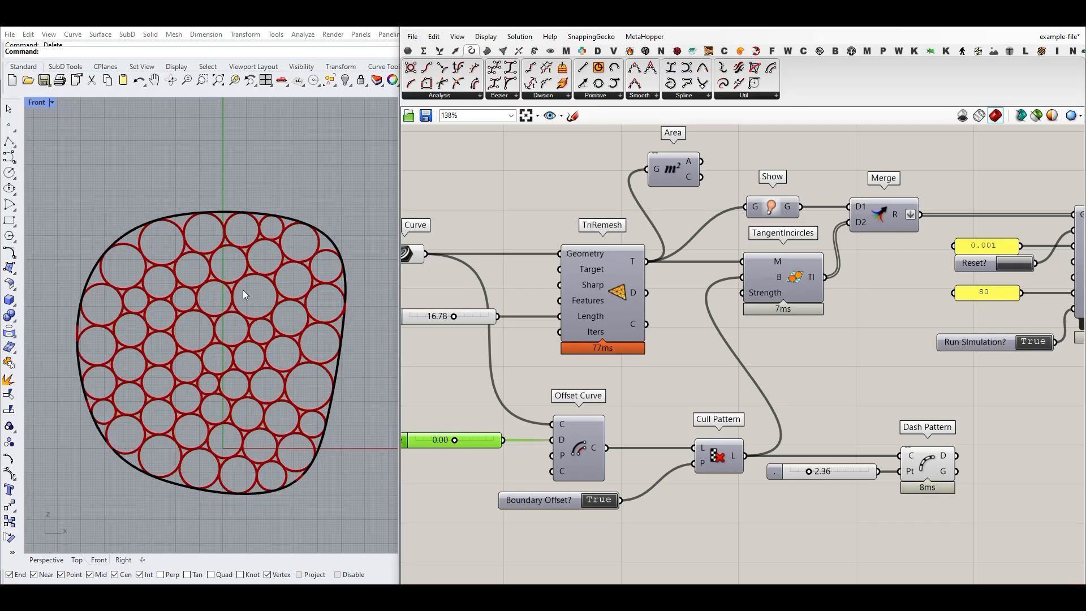
scroll(244, 290, up, 2)
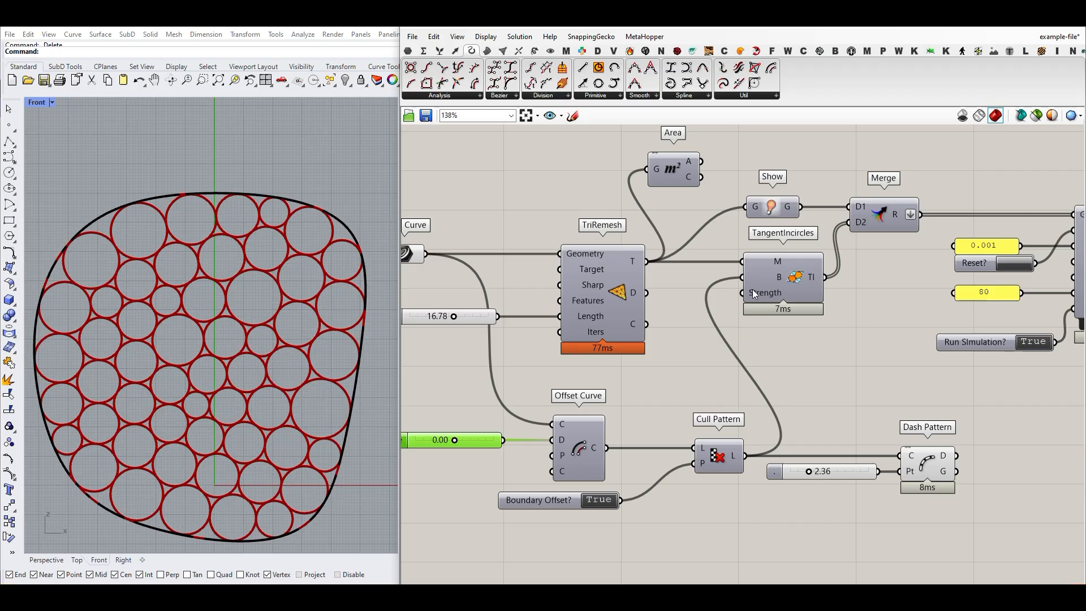
mouse_move(761, 280)
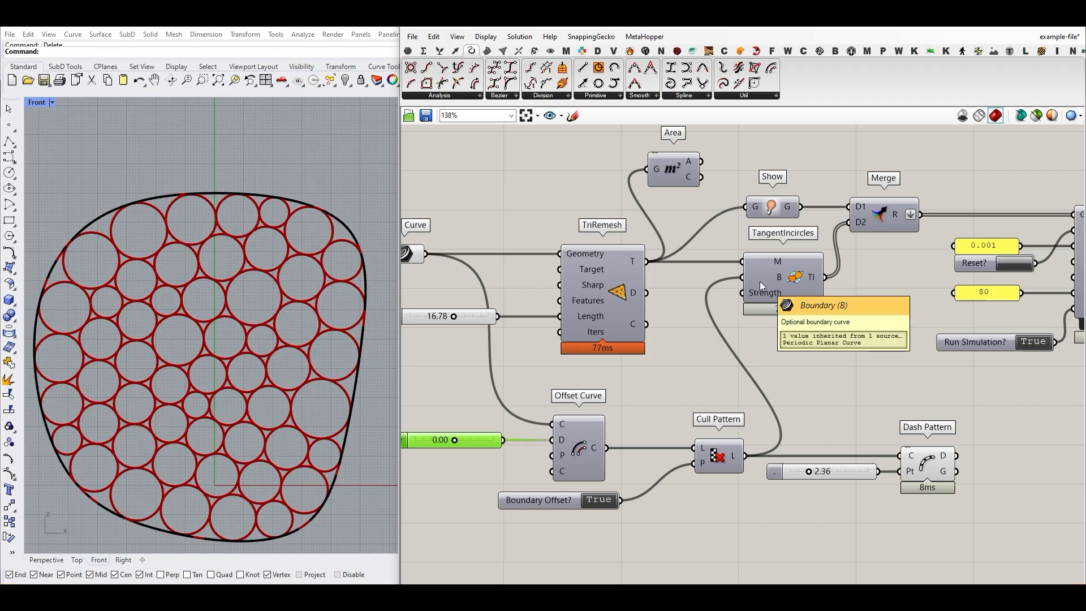
Step: Set Boundary Offset to False, reset the BouncySolver and clear the component selection
double_click(599, 500)
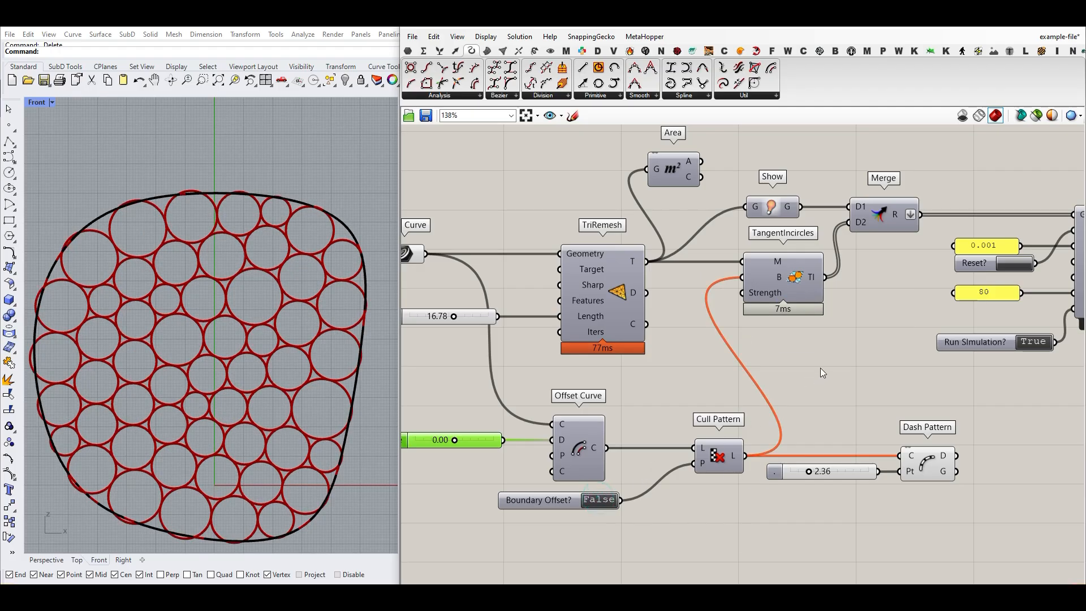
click(1011, 266)
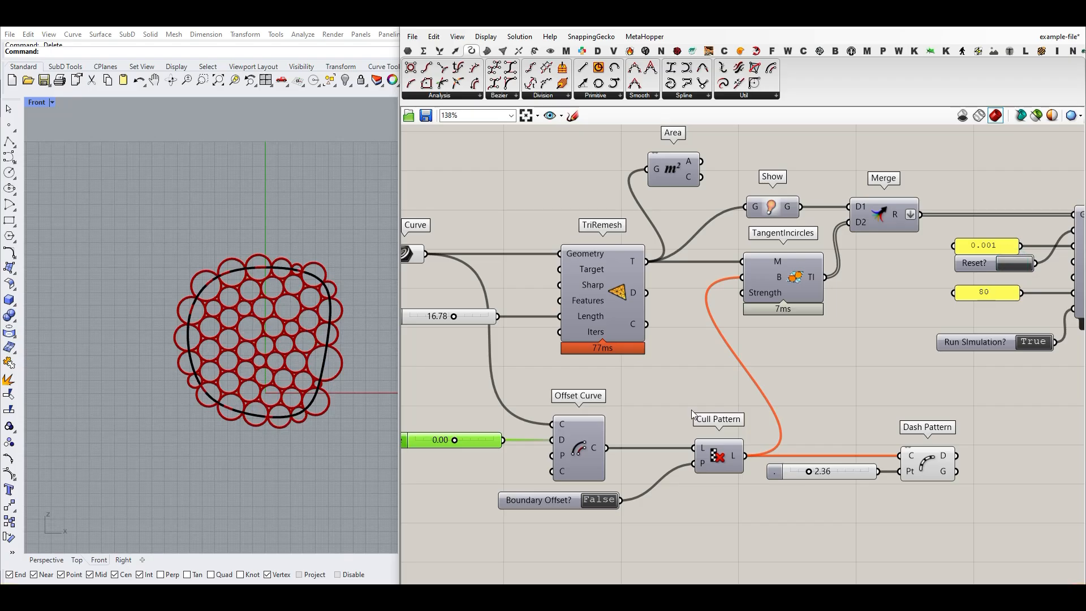
click(922, 461)
click(871, 395)
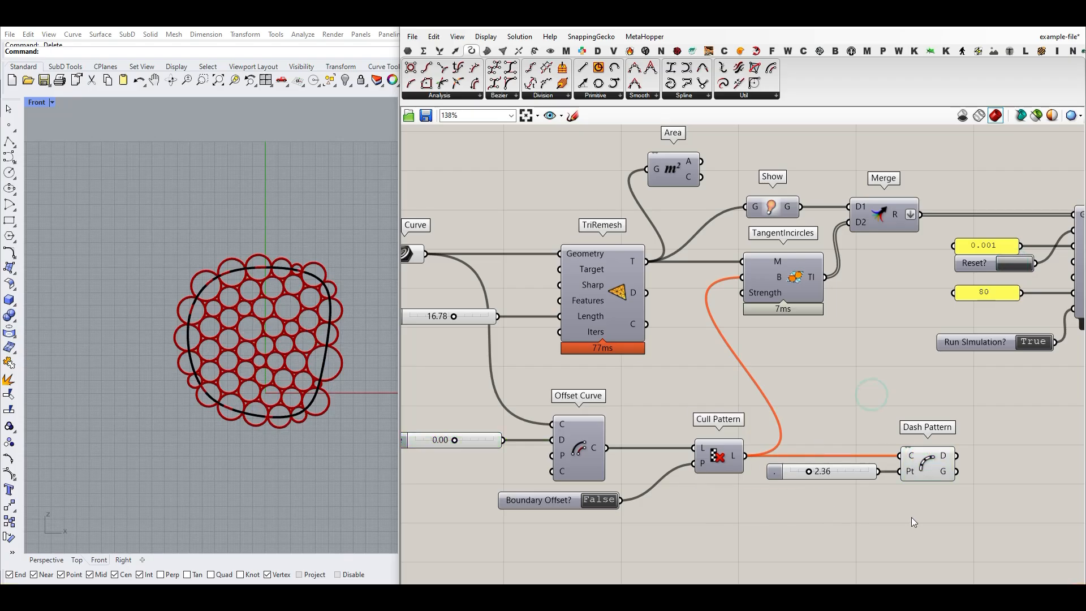
Step: Delete the unconnected TangentIncircles component above the TangentCircles output
scroll(973, 367, down, 3)
right_drag(973, 368, 698, 379)
right_drag(863, 393, 596, 405)
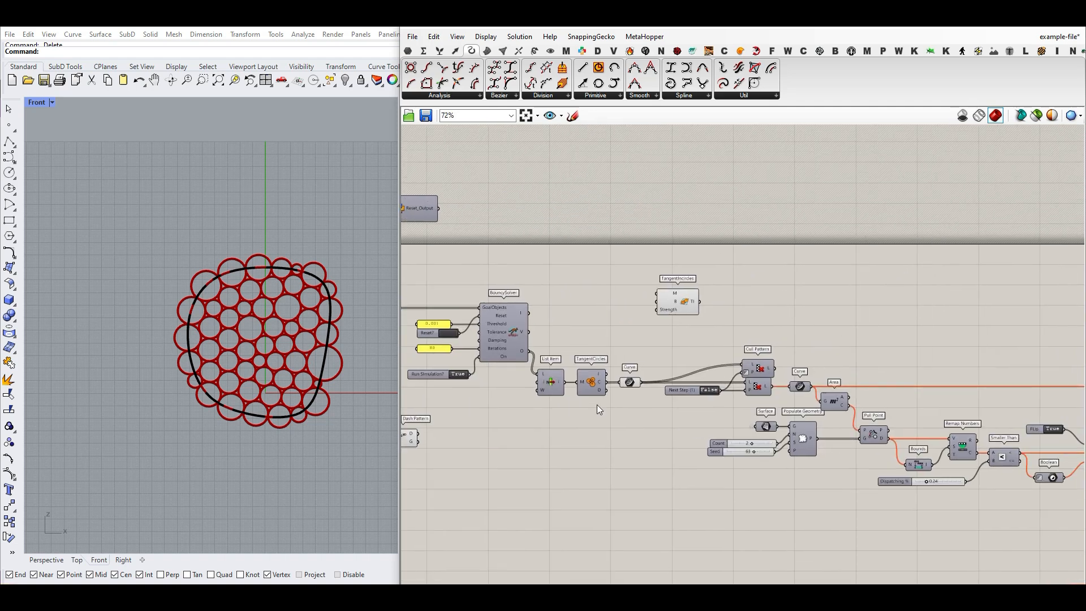
scroll(616, 387, up, 3)
click(637, 378)
click(659, 334)
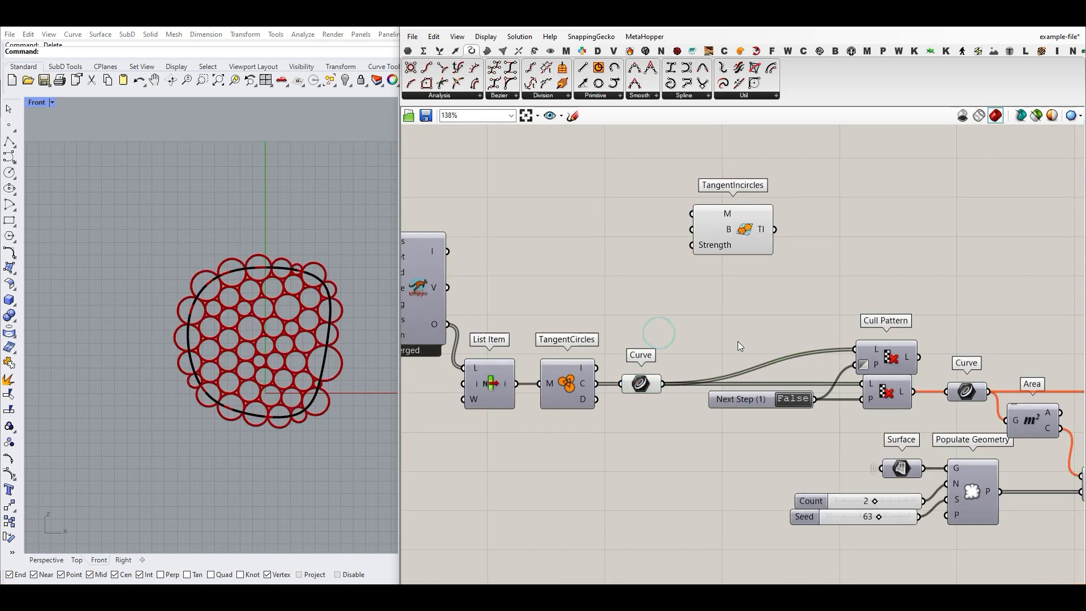
right_drag(737, 341, 605, 307)
drag(657, 186, 494, 264)
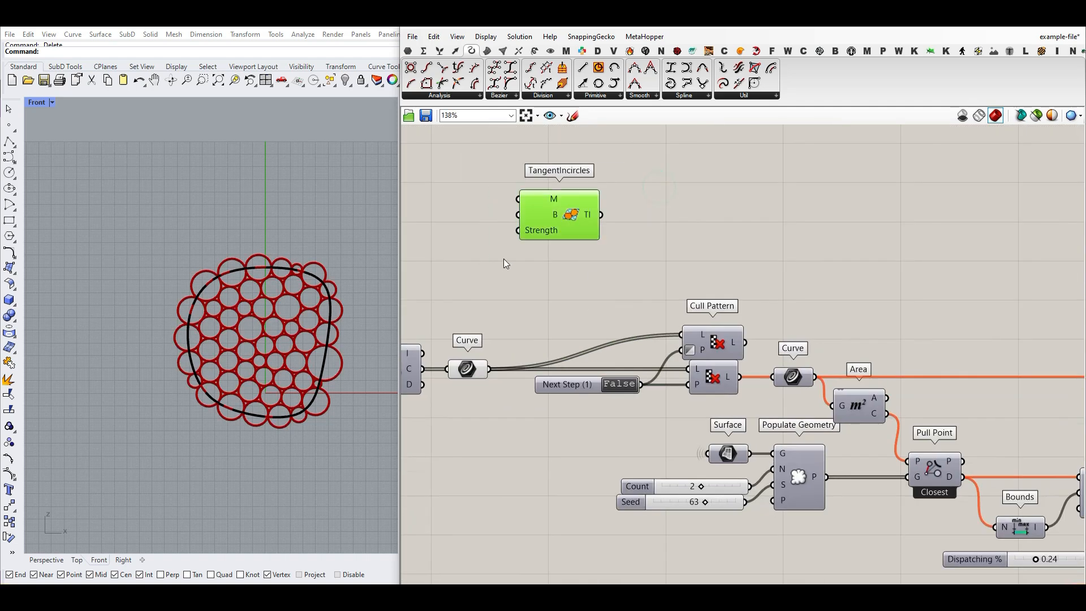
key(Delete)
Step: Turn off the preview of the Curve container after TangentCircles and turn on the preview of the upper Cull Pattern
right_drag(601, 292, 509, 296)
right_drag(524, 356, 617, 336)
right_click(485, 345)
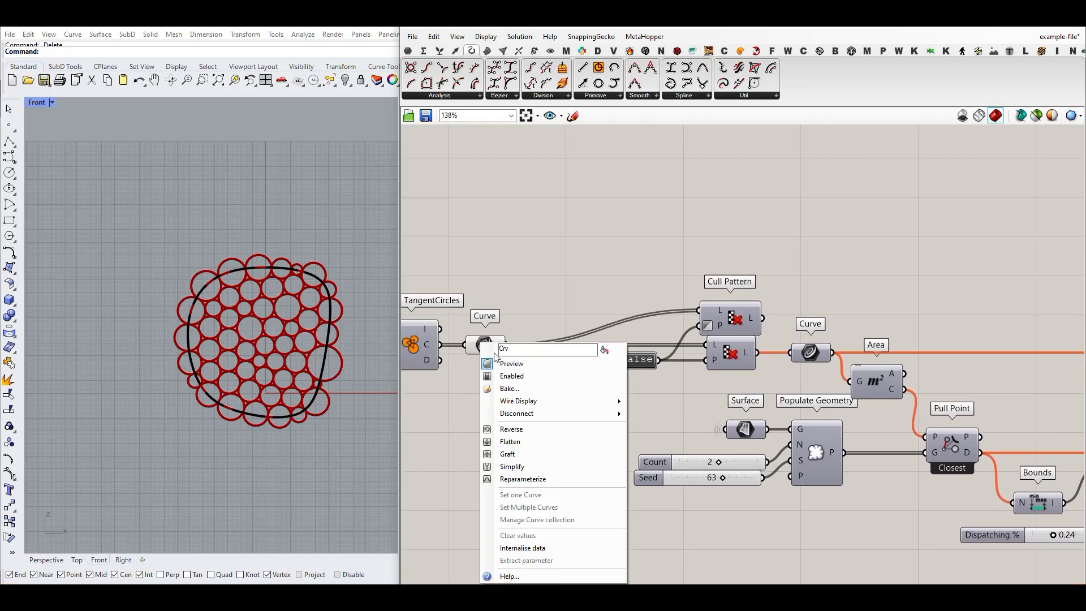
click(500, 361)
right_click(739, 319)
click(767, 333)
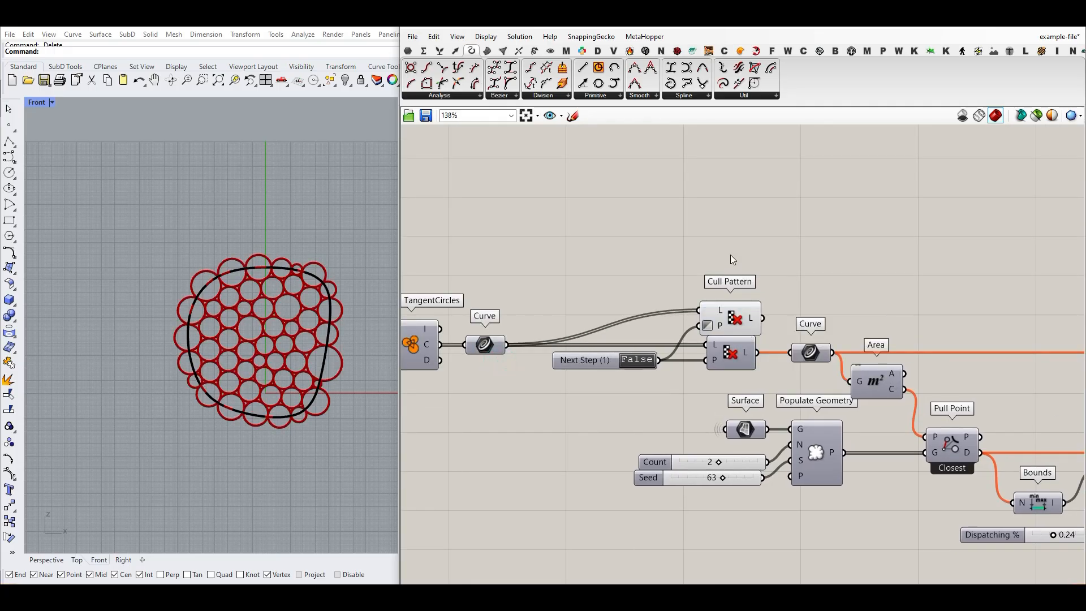
Step: Locate Cull Pattern among the Sequence components and move the upper Cull Pattern higher, clear of the lower one
scroll(678, 364, up, 2)
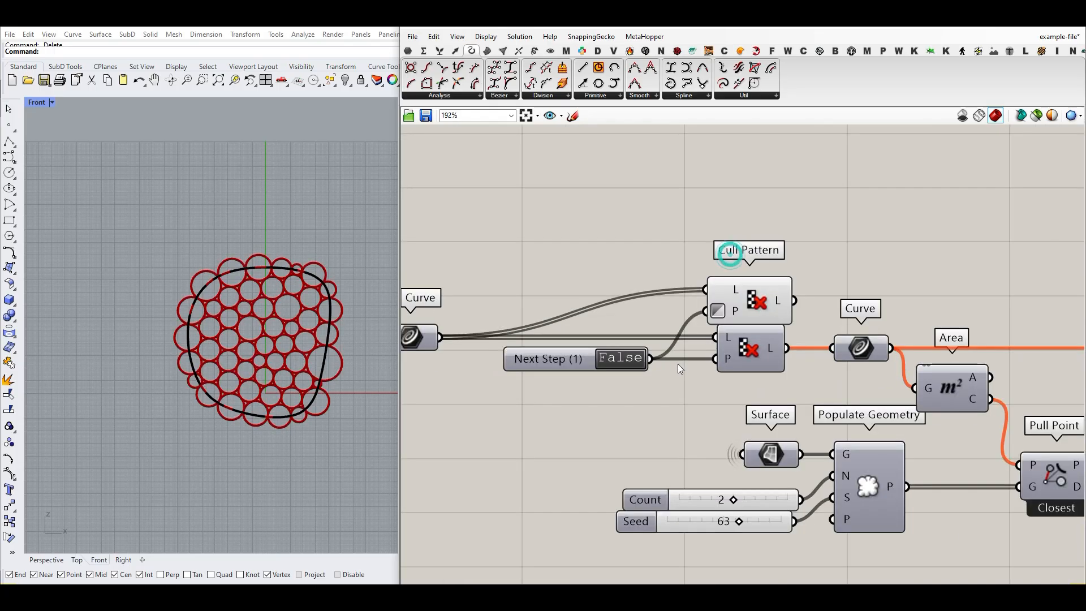
click(439, 50)
click(498, 95)
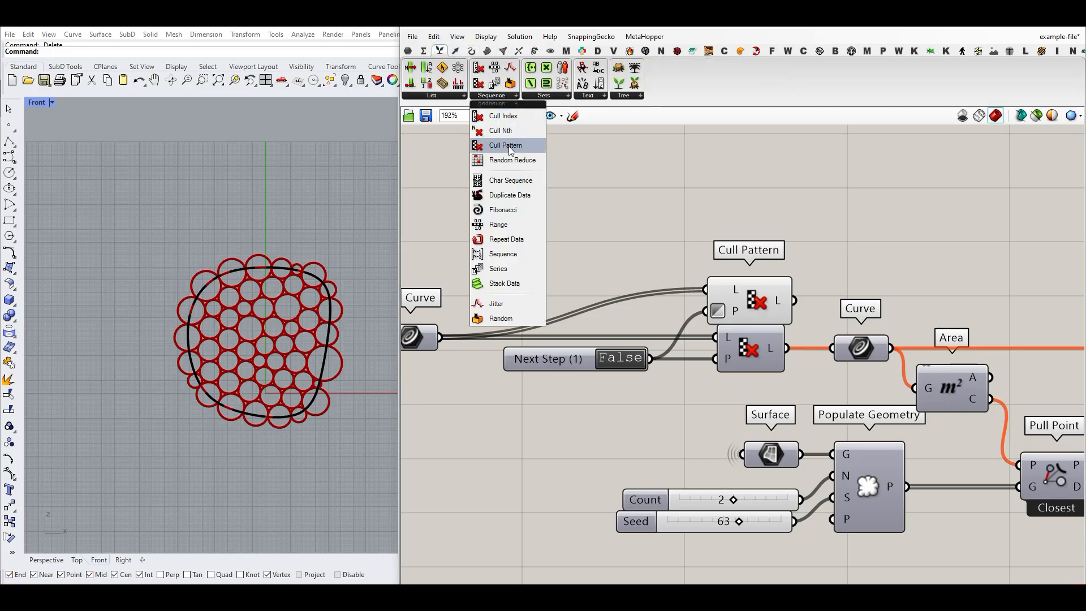
click(781, 159)
drag(752, 302, 754, 266)
click(682, 226)
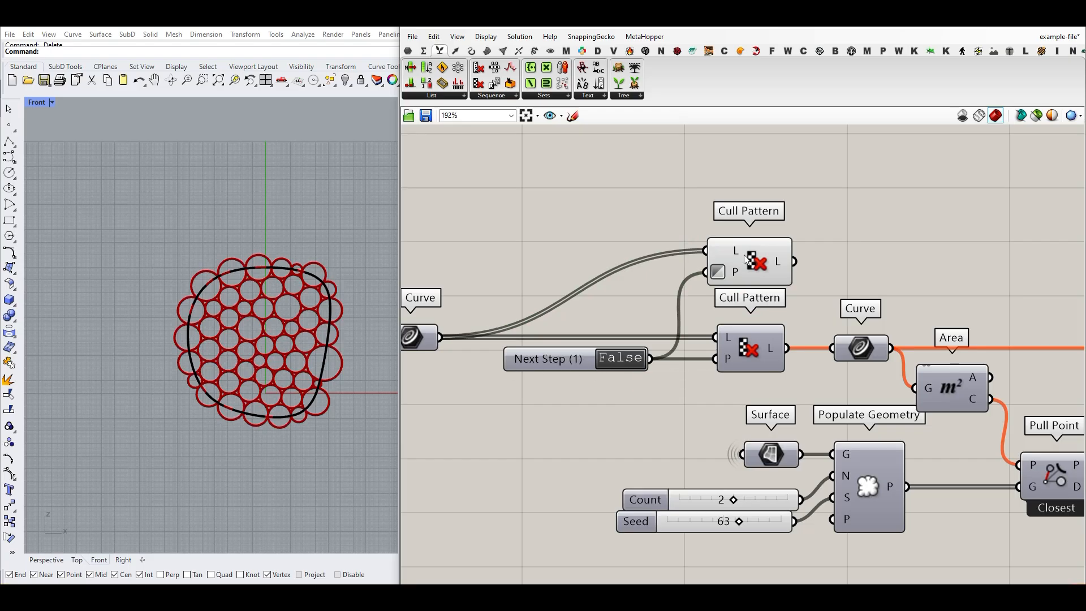
Step: Examine the Invert option on the upper Cull Pattern's P input
right_click(735, 273)
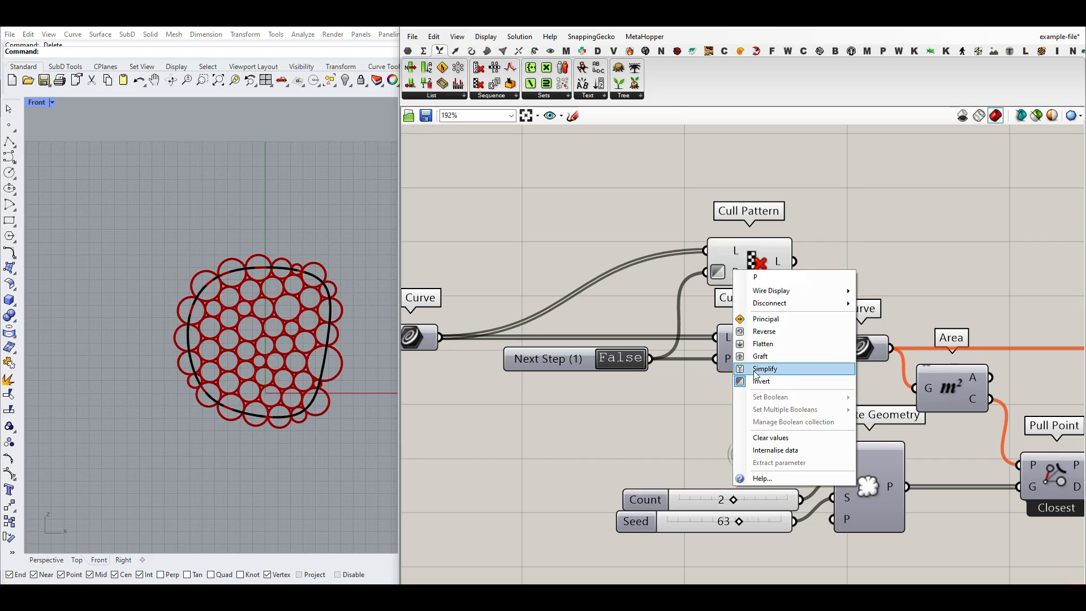
click(627, 313)
click(773, 258)
click(818, 203)
Step: Bake the circles from the upper Cull Pattern and move the baked set to the left of the original packing
right_click(785, 264)
click(804, 288)
click(810, 388)
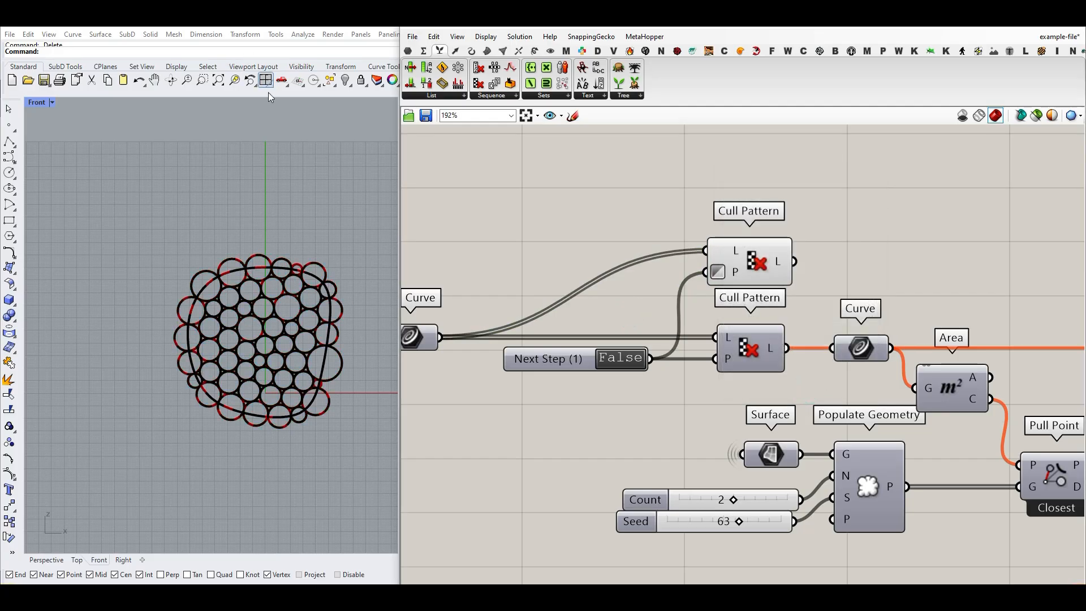
click(330, 80)
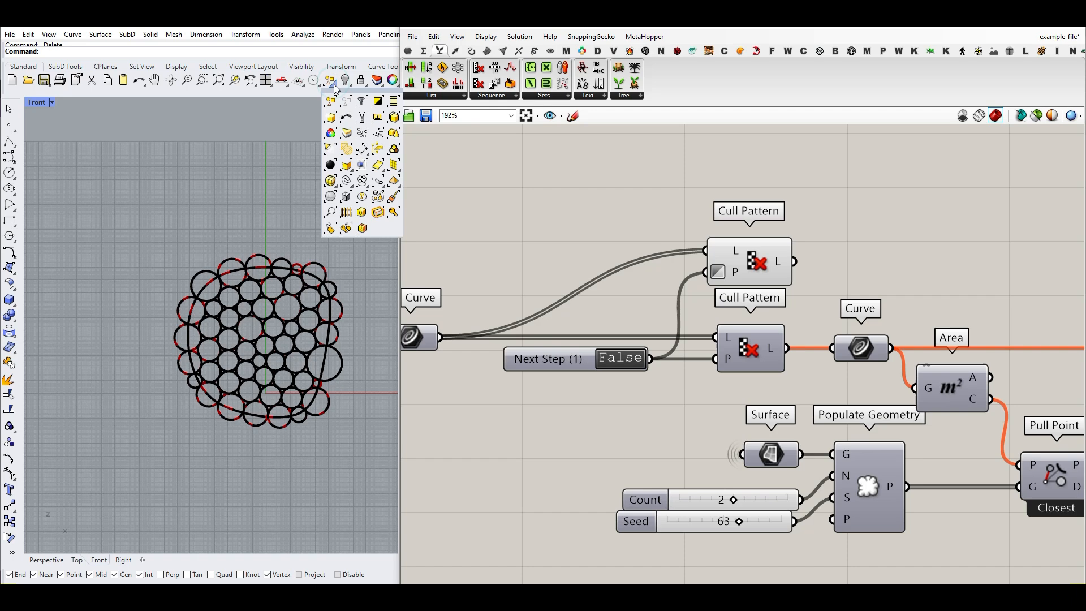
click(344, 134)
scroll(353, 337, down, 3)
drag(380, 320, 284, 318)
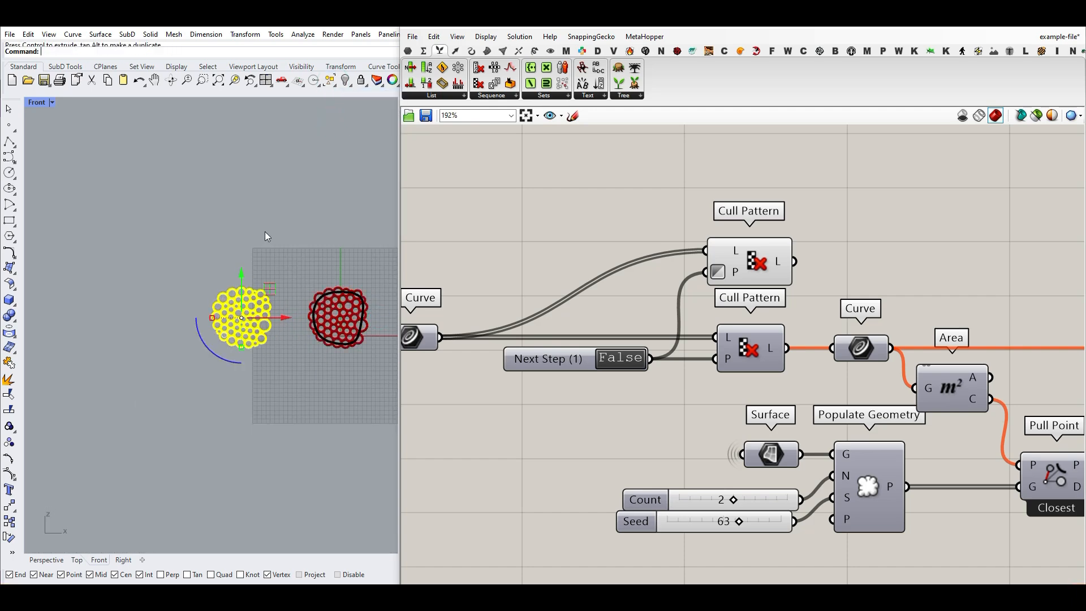
click(265, 231)
Step: Examine the baked circles from several angles in the Perspective view
scroll(254, 325, up, 6)
click(52, 560)
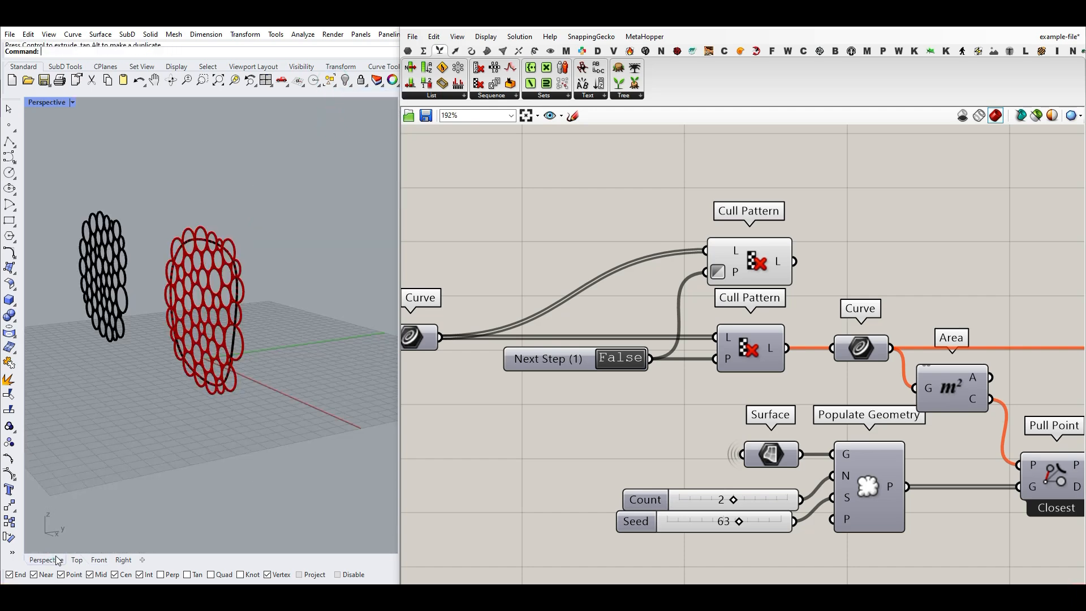
right_drag(216, 386, 280, 340)
scroll(277, 340, down, 5)
scroll(113, 328, up, 7)
right_drag(113, 328, 158, 315)
click(158, 312)
click(224, 427)
scroll(216, 357, down, 7)
scroll(122, 361, up, 7)
right_drag(215, 357, 167, 349)
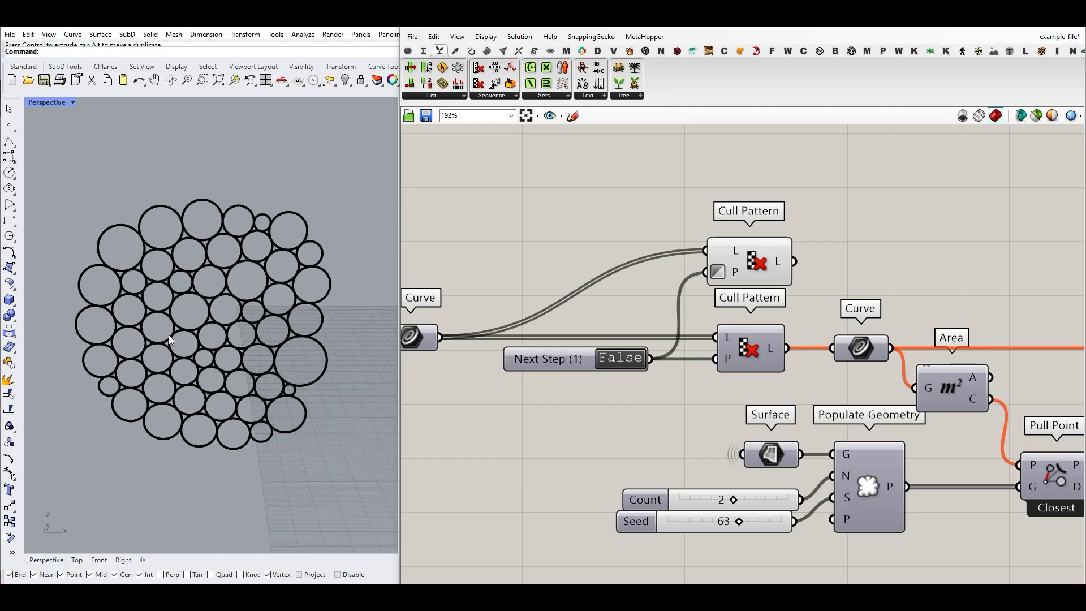
Step: Delete the baked circles from the model
scroll(170, 340, down, 5)
drag(230, 417, 121, 267)
key(Delete)
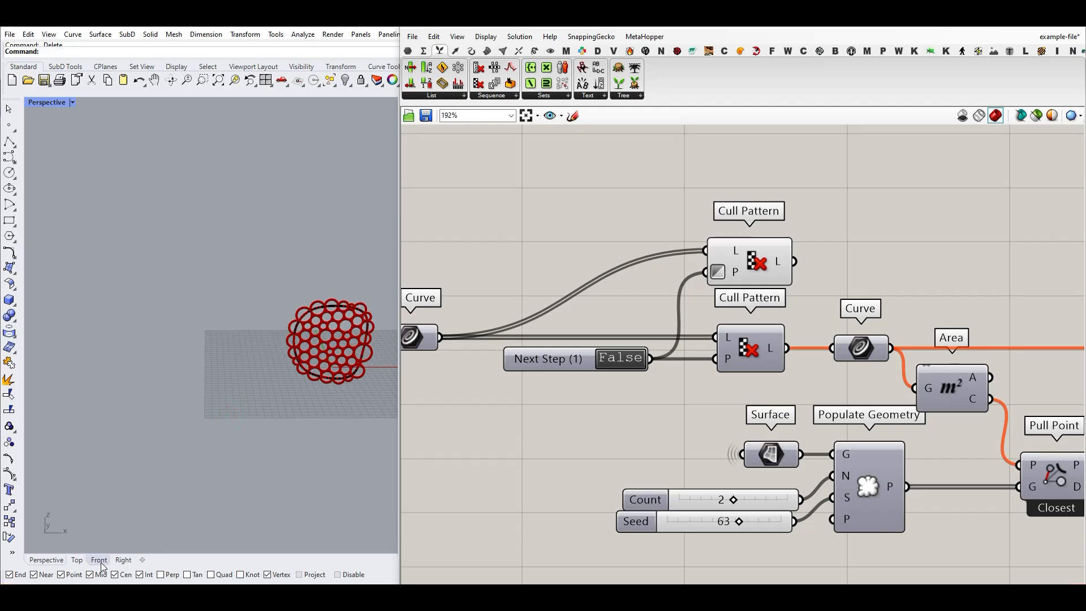
Step: Return to the Front view and set the Next Step (1) toggle to True
click(102, 563)
scroll(190, 371, down, 10)
scroll(156, 371, up, 20)
right_drag(208, 363, 234, 354)
scroll(234, 355, down, 2)
right_drag(853, 315, 832, 310)
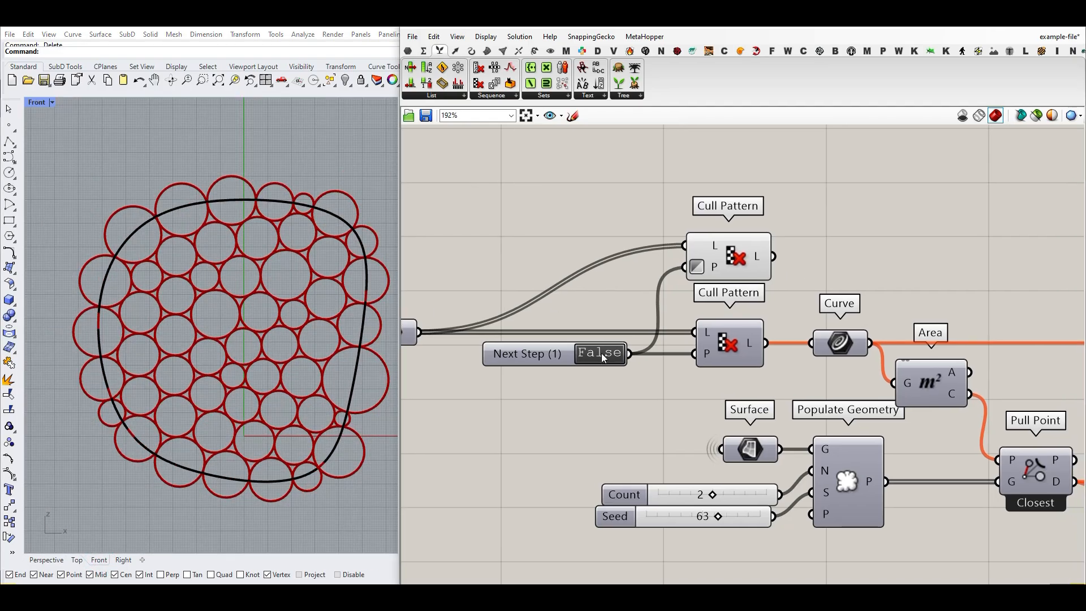
double_click(600, 354)
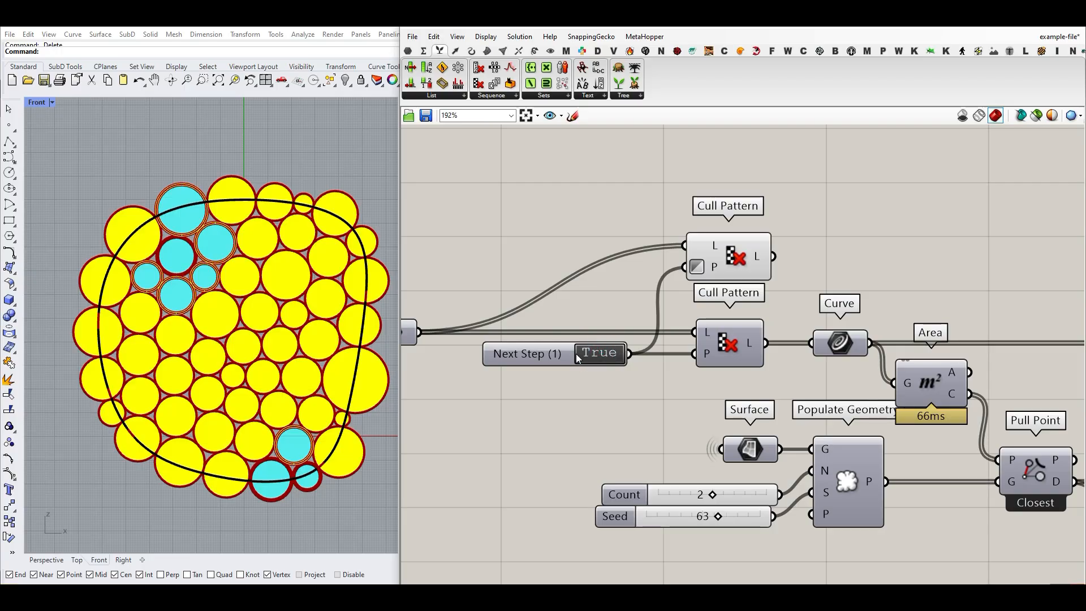
Step: Set the Next Step (2) toggle after the Dispatch component to False
right_drag(760, 328, 666, 330)
scroll(666, 330, down, 5)
right_drag(948, 363, 836, 363)
scroll(857, 374, up, 1)
right_drag(923, 371, 572, 371)
right_drag(880, 359, 848, 354)
double_click(831, 323)
Step: Turn on the preview of the red and green Custom Preview components fed by the dispatched circles
scroll(848, 354, down, 2)
scroll(848, 354, down, 1)
right_drag(540, 361, 720, 348)
scroll(632, 345, up, 3)
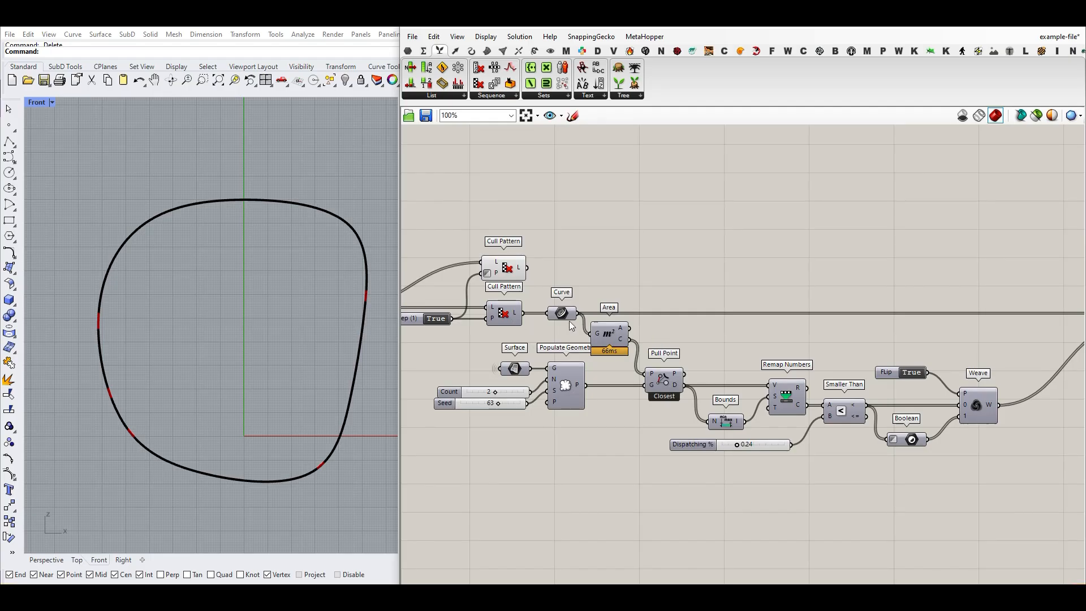
right_drag(1024, 362, 712, 388)
right_drag(888, 357, 660, 347)
right_drag(732, 348, 613, 349)
right_drag(969, 301, 898, 300)
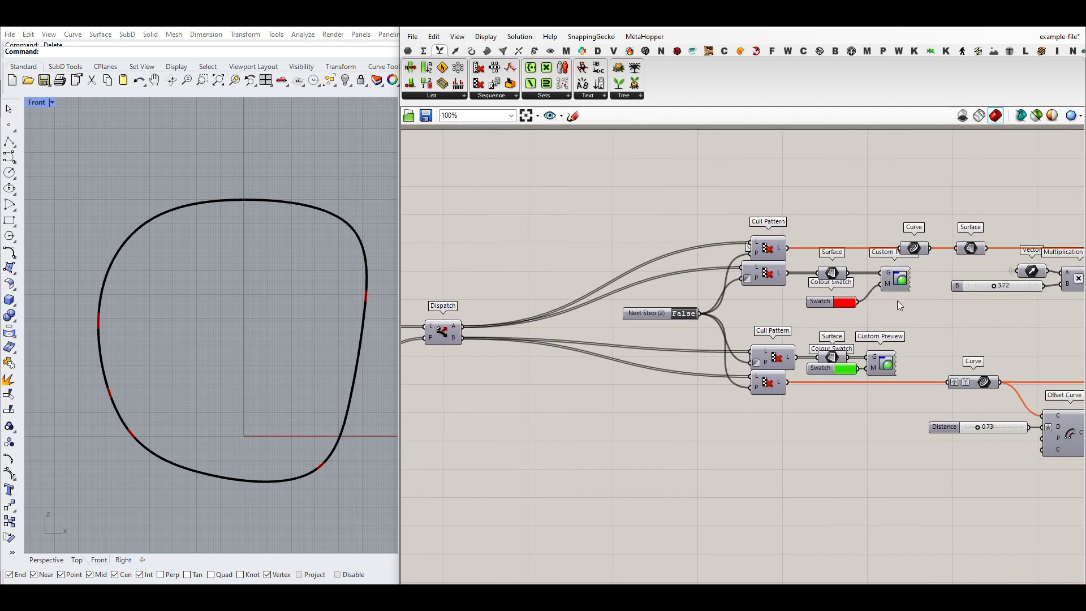
drag(919, 289, 877, 374)
right_click(945, 313)
click(952, 320)
click(932, 334)
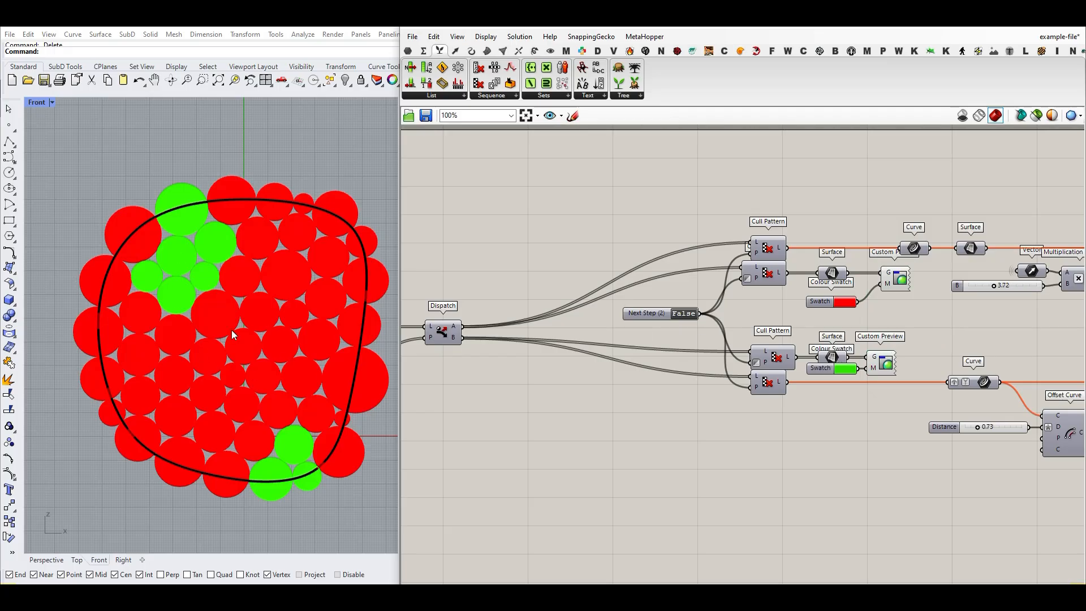
Step: Select the boundary Curve container at the start of the definition and trace its connection to the Surface container
scroll(509, 389, down, 3)
right_drag(495, 390, 822, 358)
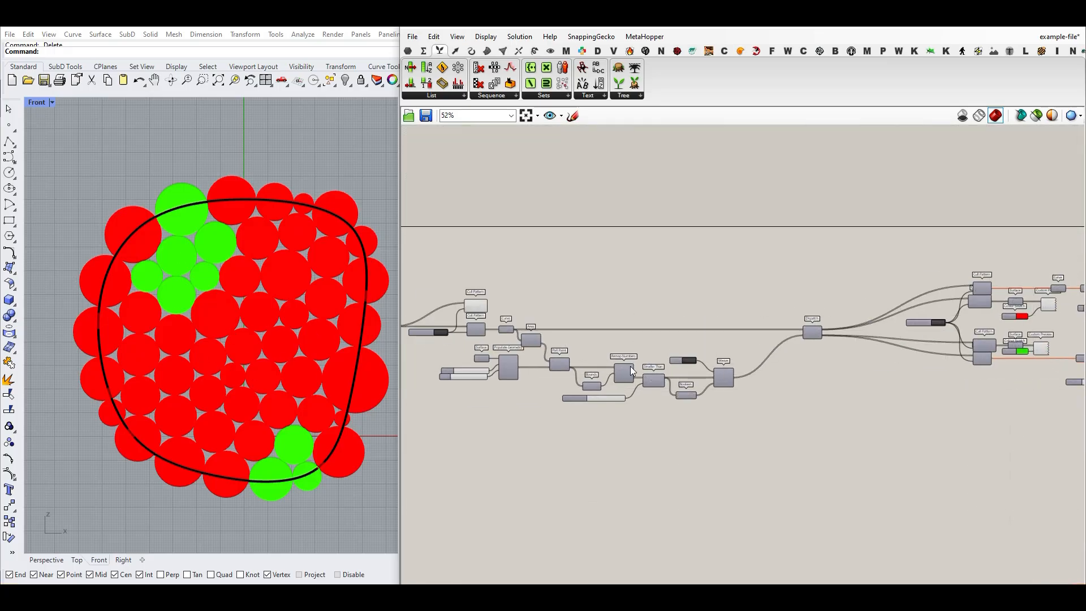
scroll(533, 331, up, 3)
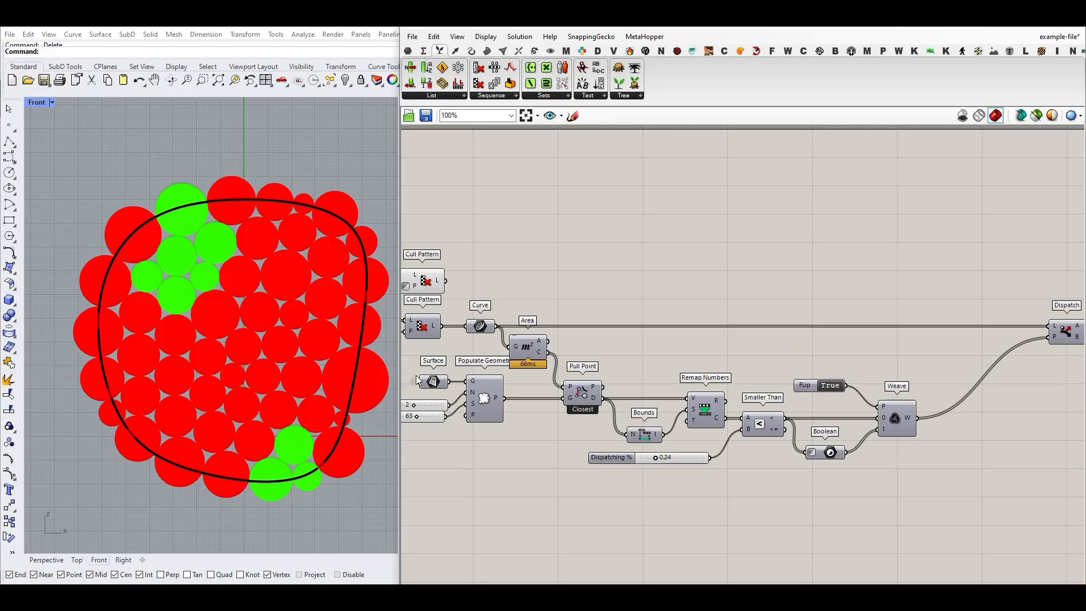
scroll(585, 396, up, 2)
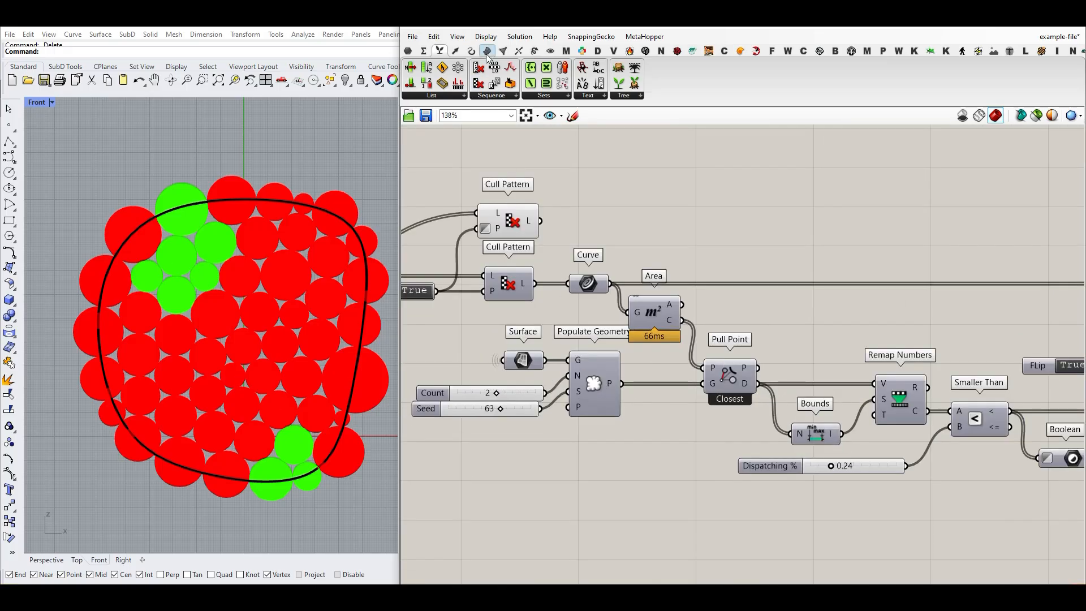
scroll(707, 340, down, 5)
right_drag(501, 305, 717, 335)
scroll(474, 309, up, 2)
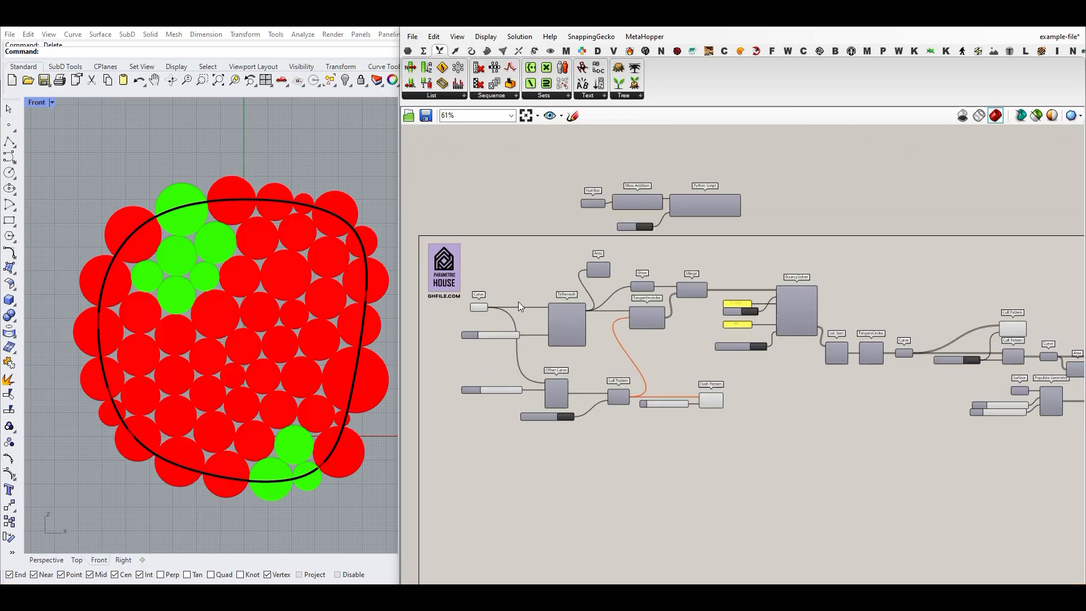
click(472, 306)
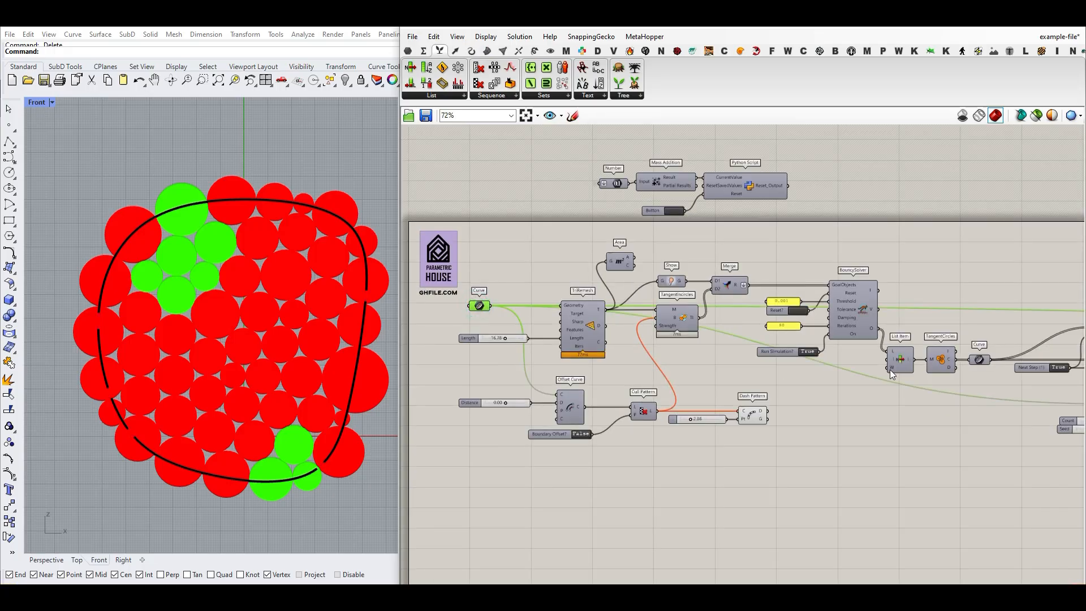
right_drag(888, 376, 432, 350)
scroll(698, 390, up, 5)
scroll(621, 362, up, 2)
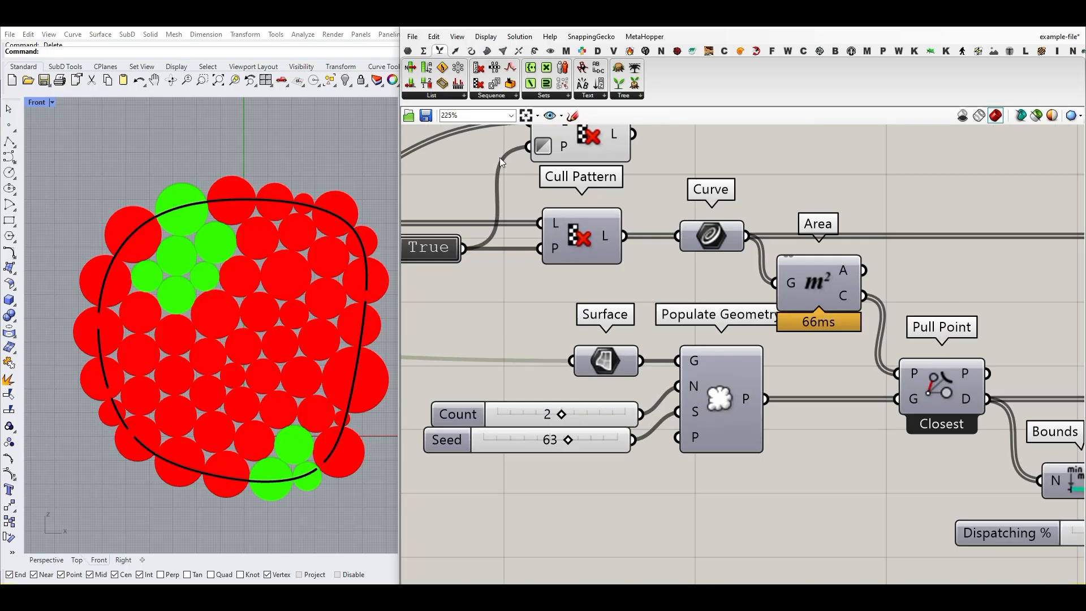
Step: Show the parameter components and turn on the preview of the Surface container feeding Populate Geometry
click(408, 50)
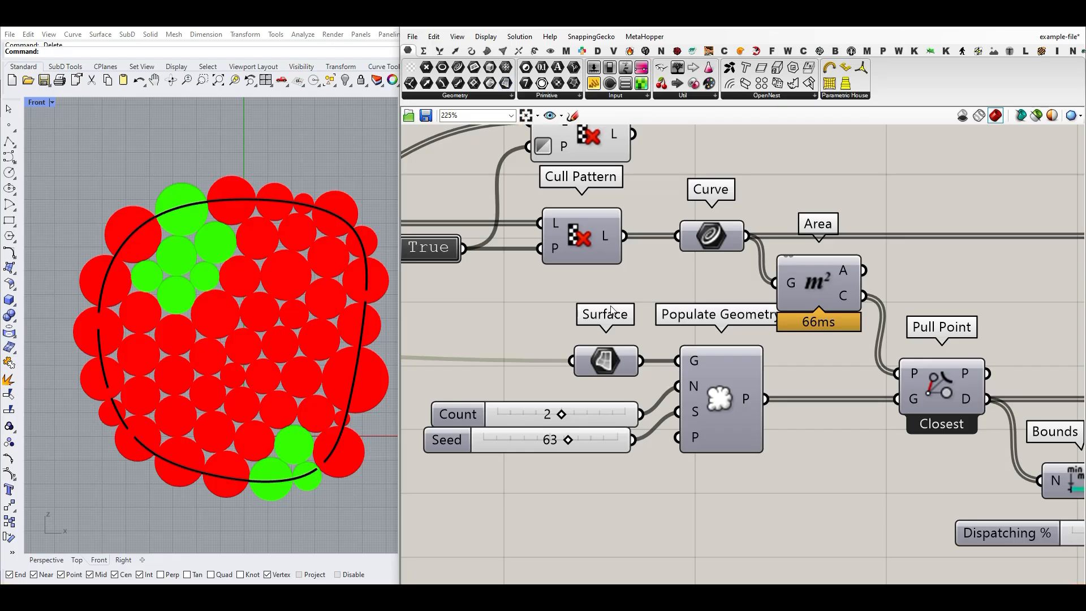
right_click(603, 359)
click(623, 376)
Step: Bake the surface from the Surface container and move it to the left of the circle packing
right_click(618, 365)
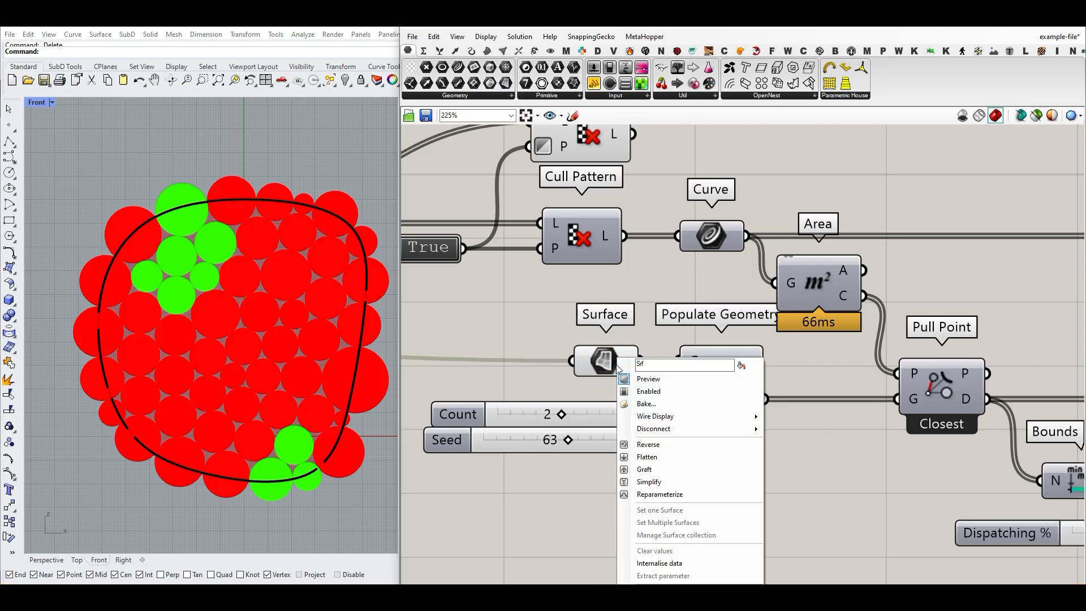
click(647, 401)
click(658, 508)
scroll(370, 373, down, 3)
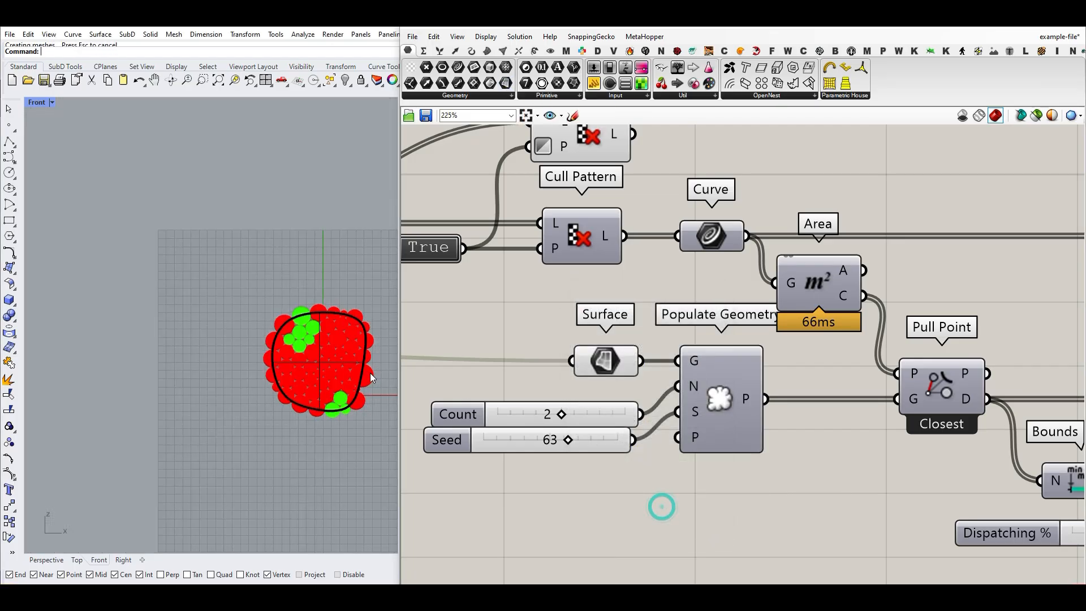
drag(333, 364, 225, 363)
click(250, 293)
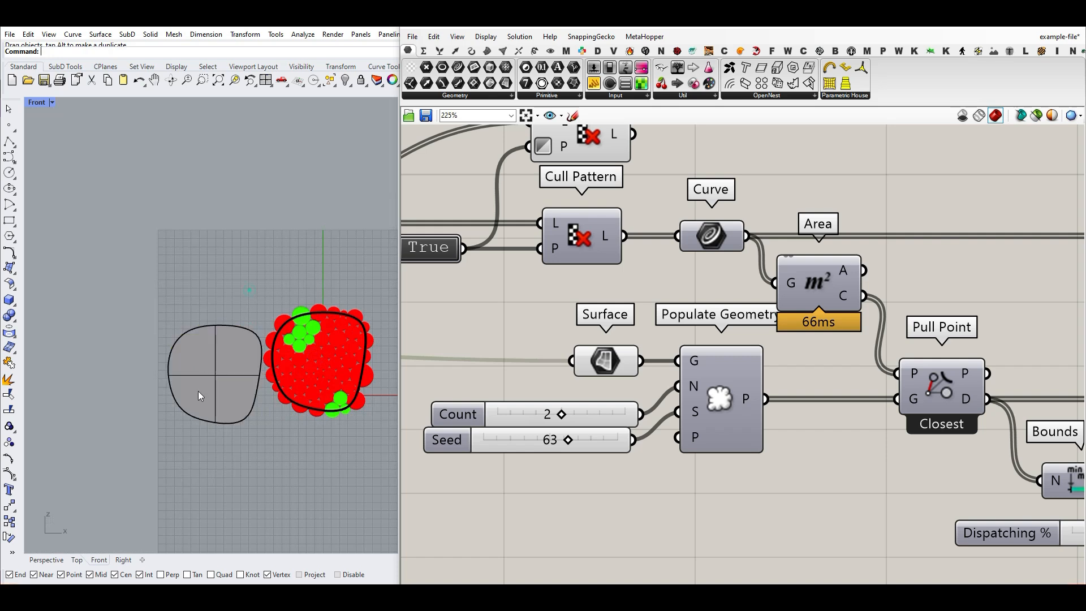
Step: Inspect the baked surface and delete it from the model
scroll(200, 396, up, 8)
click(226, 372)
key(Delete)
scroll(177, 375, down, 7)
scroll(310, 350, up, 9)
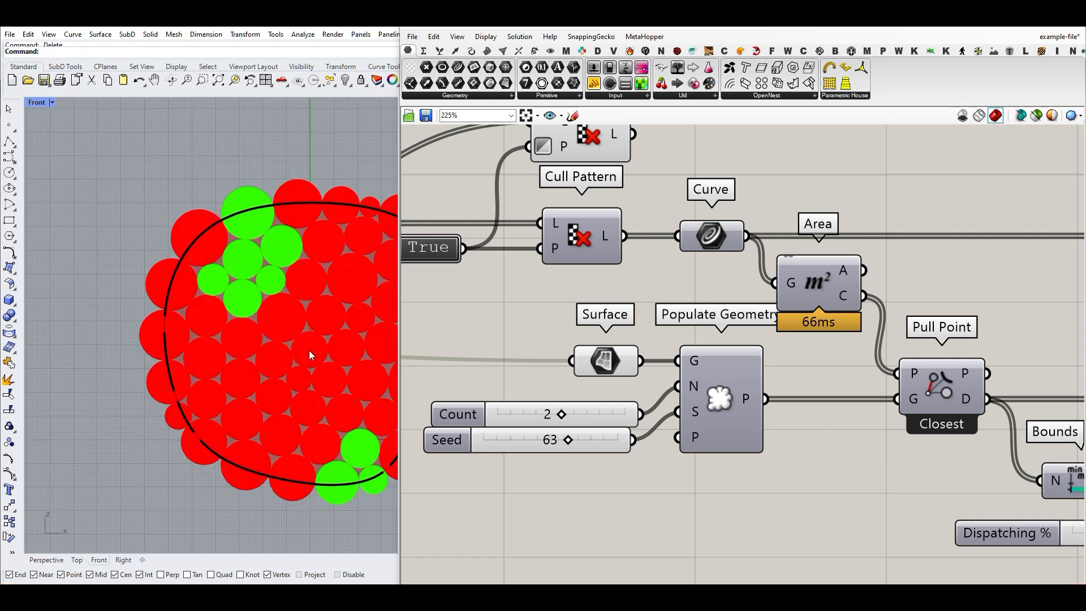
Step: Locate Populate Geometry among the Grid components and turn on the preview of the existing Populate Geometry component
right_drag(698, 306, 582, 304)
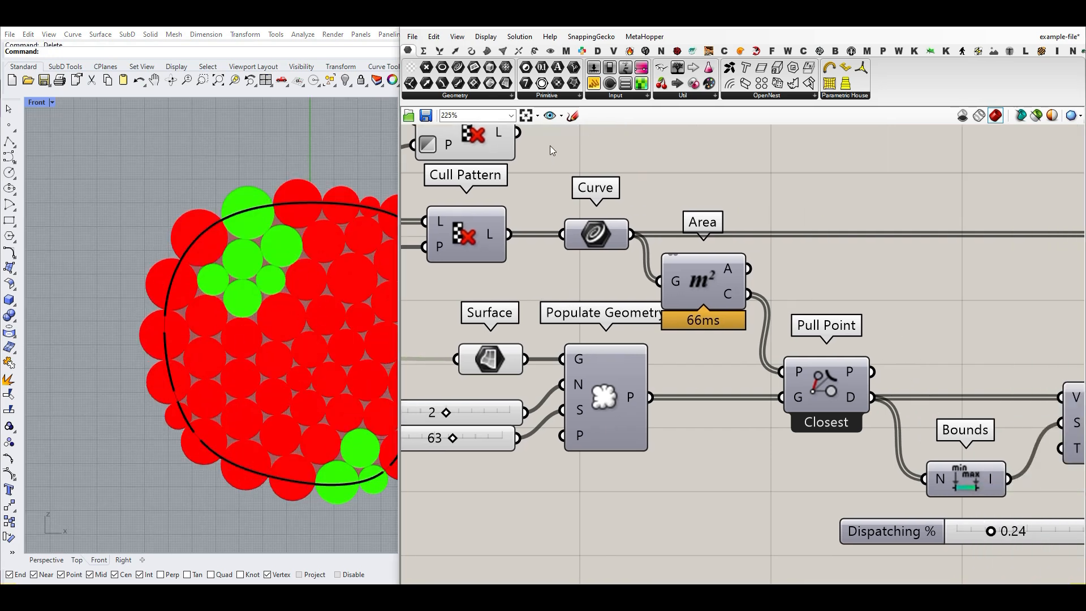
click(455, 51)
click(465, 96)
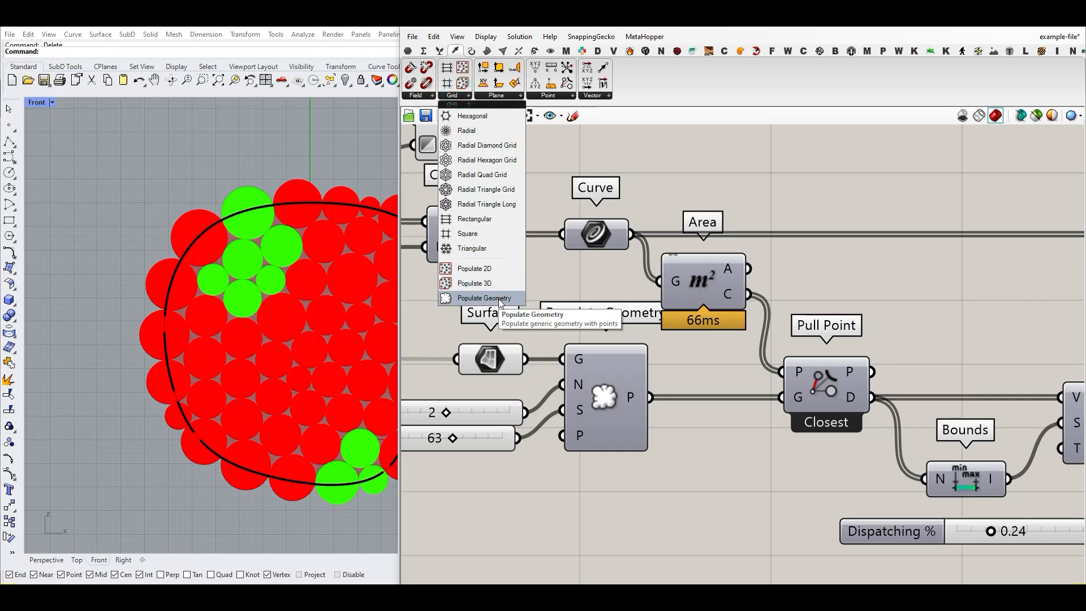
right_drag(581, 329, 631, 297)
right_click(677, 386)
click(698, 378)
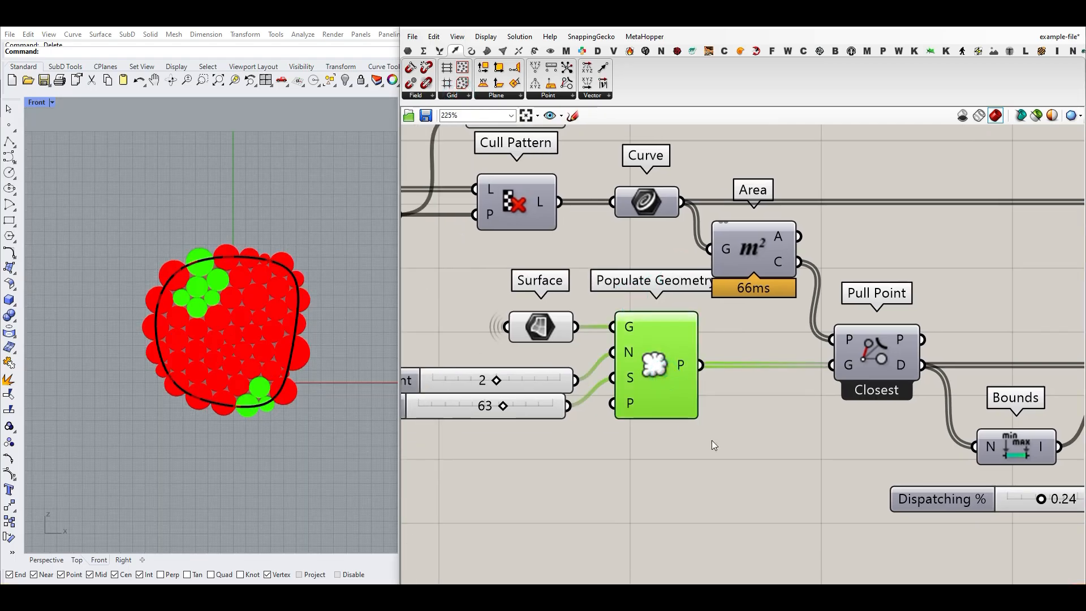
click(685, 449)
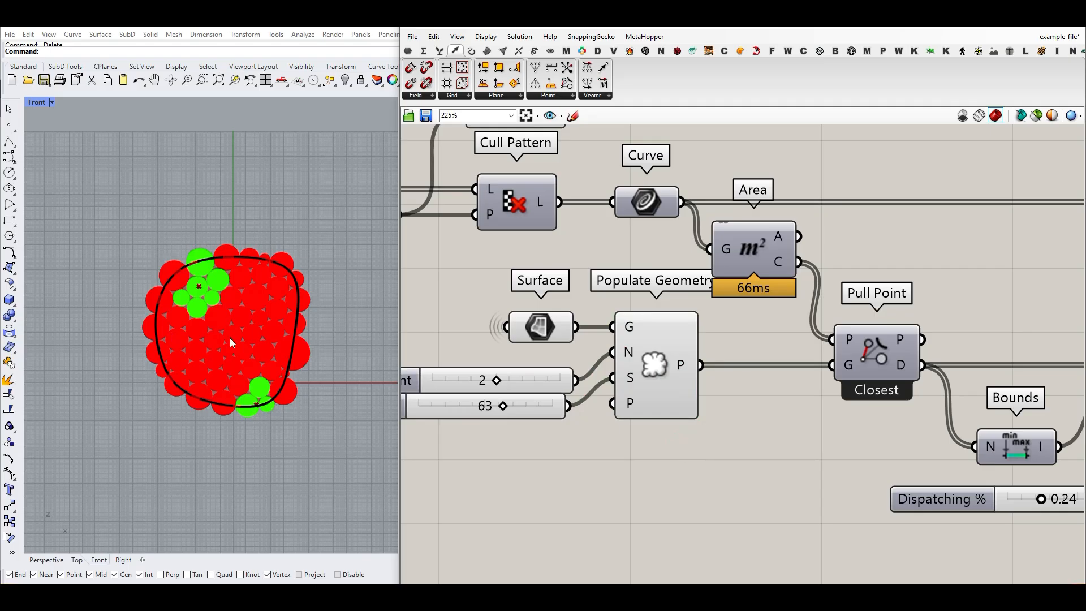
Step: Set the Populate Geometry point count to 3 and change its seed value
drag(500, 406, 458, 386)
mouse_move(510, 409)
mouse_down()
mouse_move(479, 407)
mouse_move(487, 381)
mouse_move(518, 385)
mouse_move(488, 406)
mouse_move(498, 407)
mouse_up()
right_drag(708, 377, 570, 394)
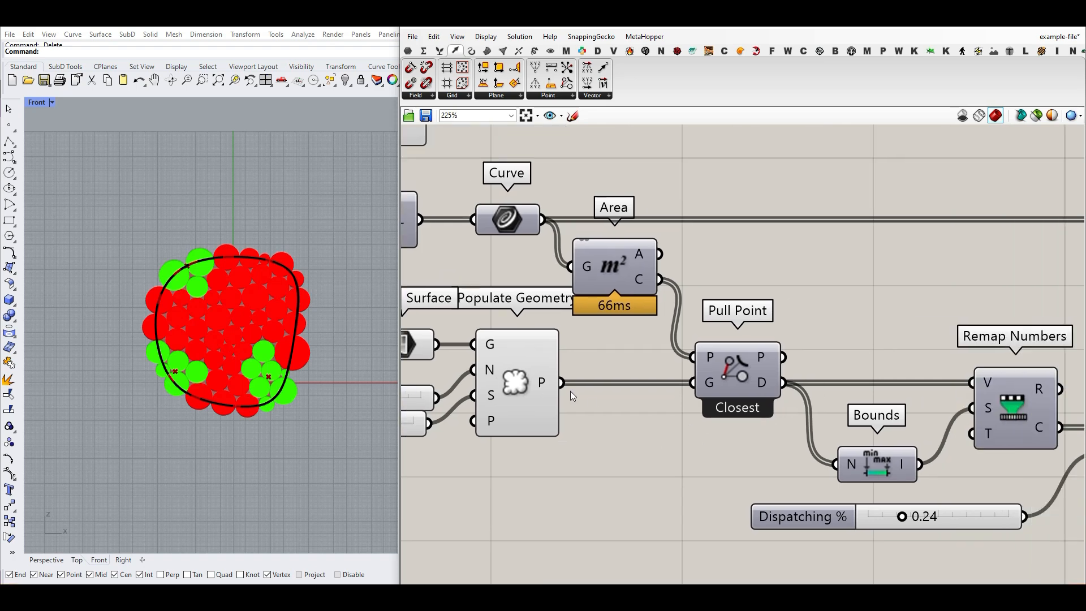
Step: Add a Line component from the Area centroids to the Pull Point closest points and inspect the resulting lines on the circle packing
scroll(651, 415, down, 1)
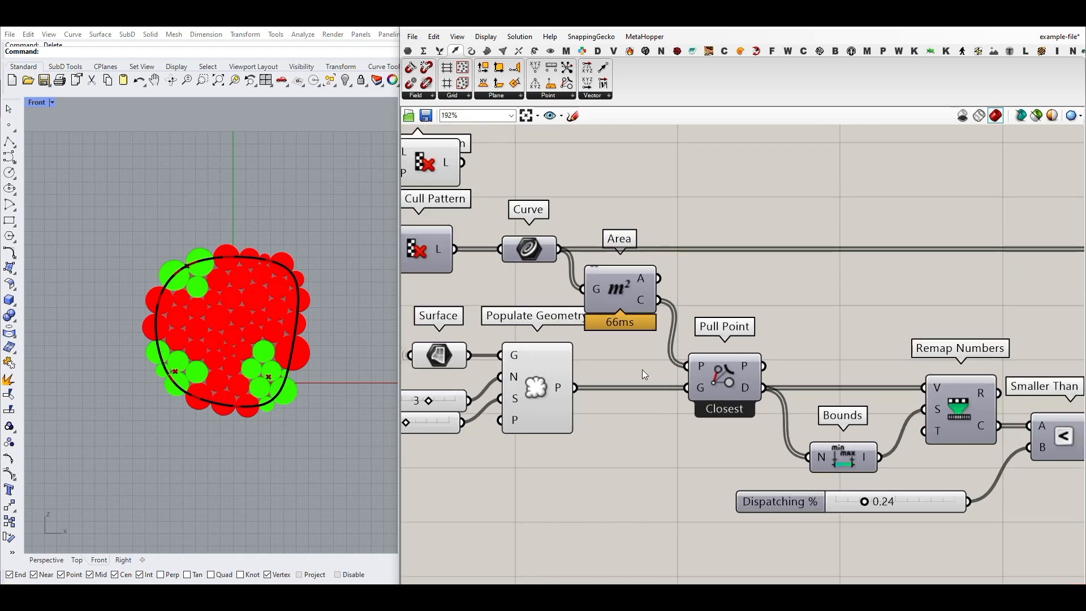
click(471, 51)
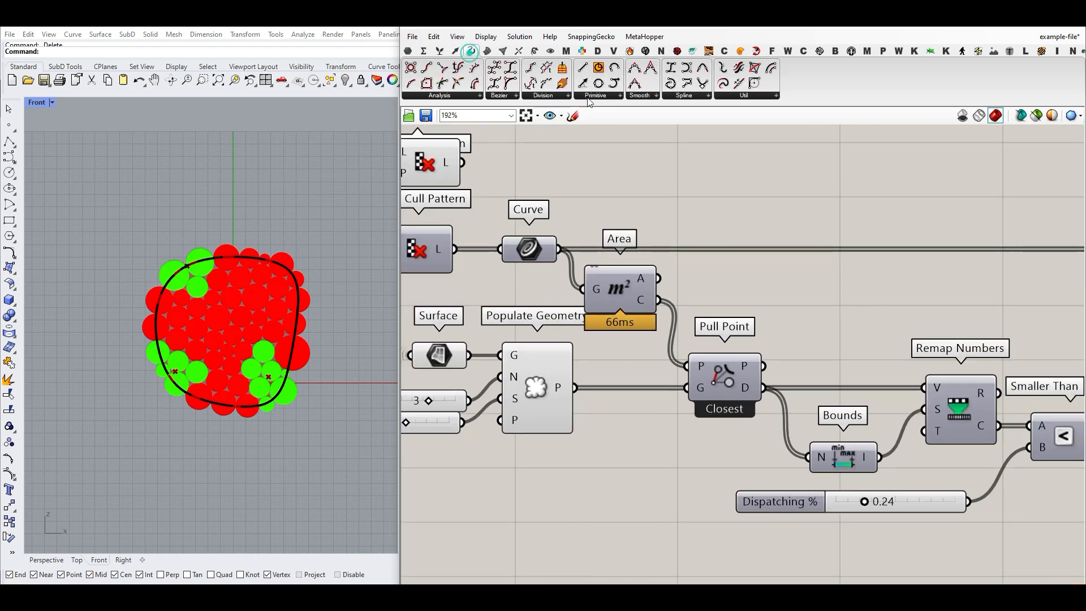
mouse_move(582, 67)
mouse_down()
mouse_move(721, 283)
mouse_move(782, 305)
mouse_up()
drag(660, 300, 746, 294)
drag(764, 366, 746, 315)
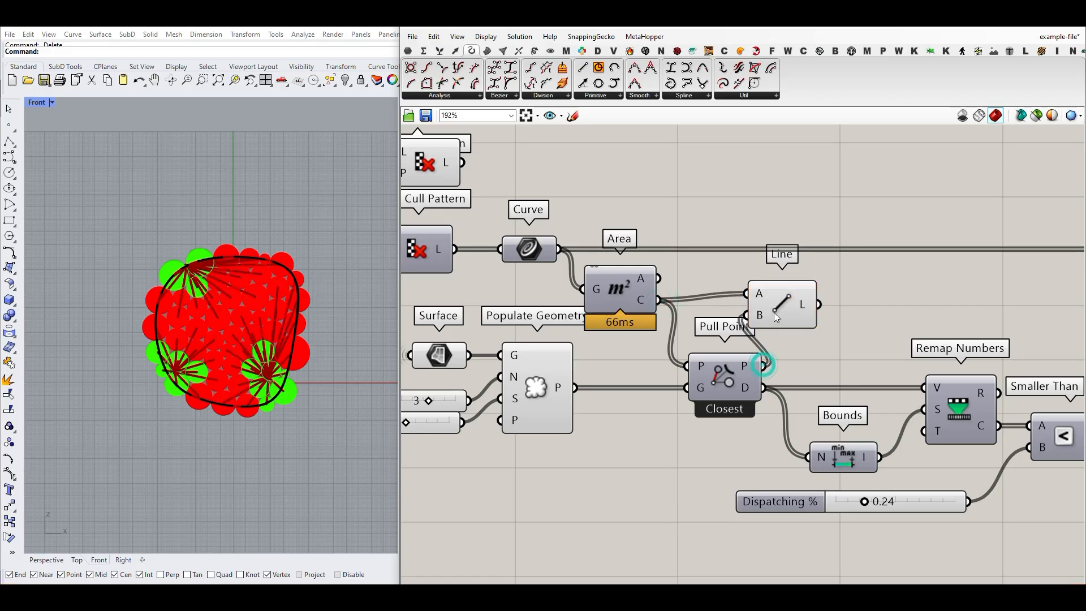
click(827, 347)
scroll(177, 358, down, 6)
scroll(218, 385, up, 11)
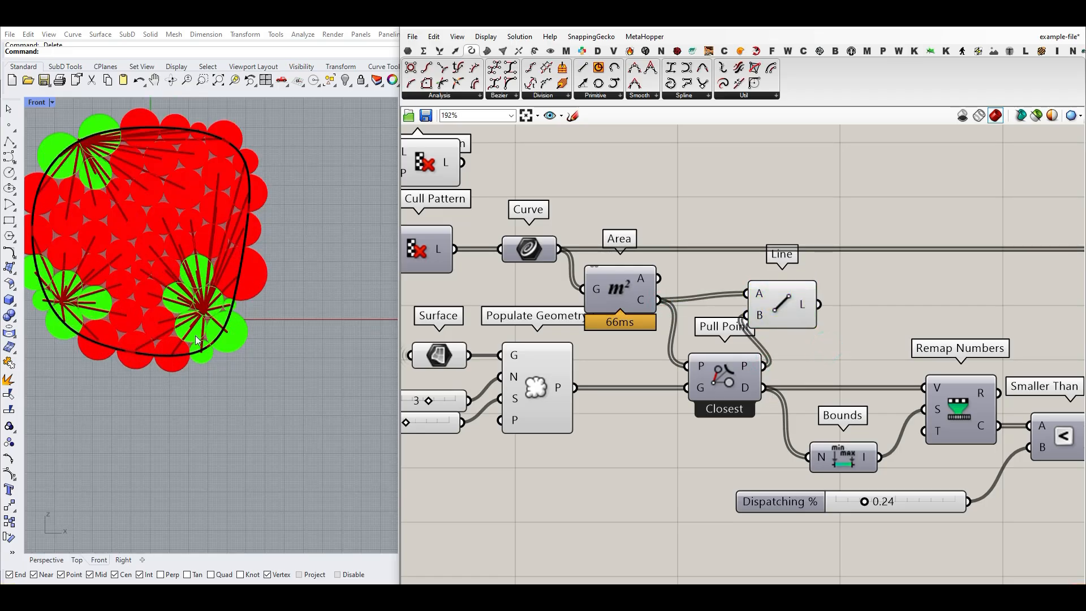
right_drag(197, 335, 253, 402)
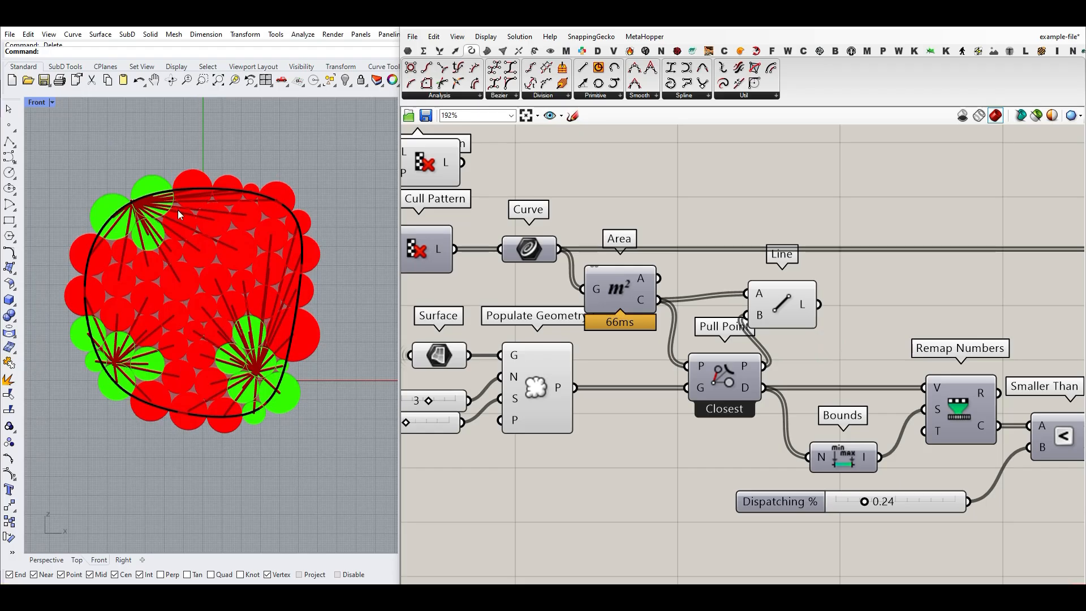
Step: Show the Point group of the Vector components to locate Pull Point
right_drag(583, 391, 614, 405)
click(461, 52)
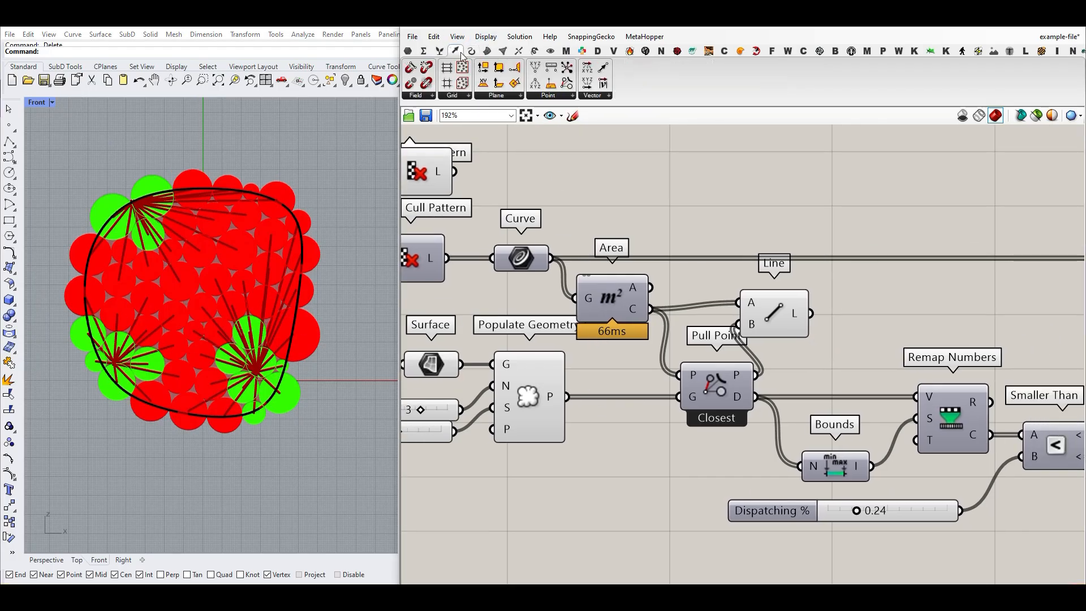
click(549, 96)
right_click(515, 256)
click(588, 200)
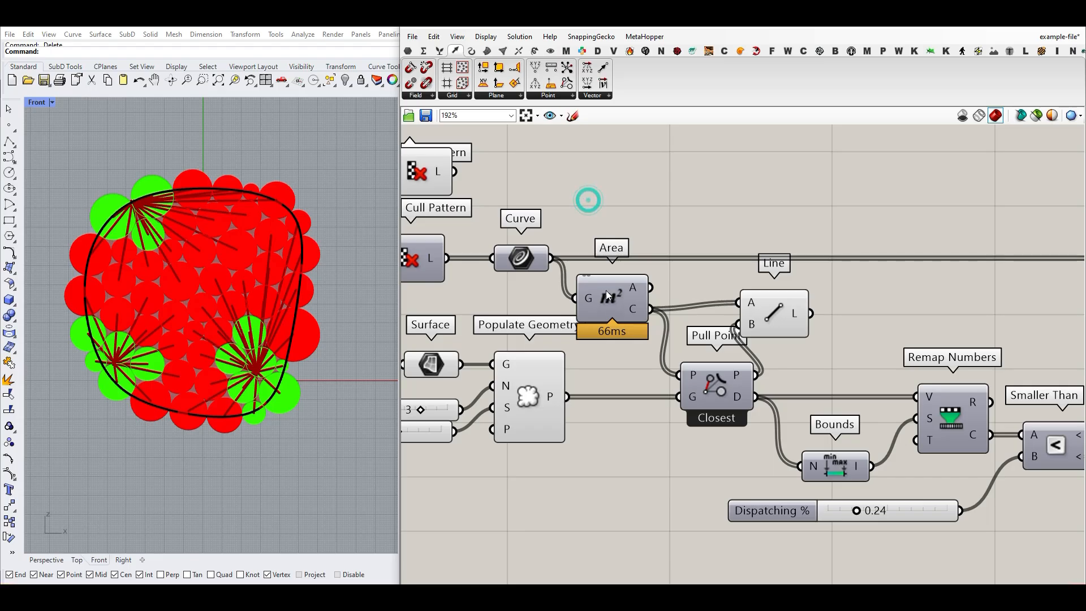
Step: Show the surface Analysis components and turn on the preview of the Area component fed by the Curve container
click(486, 50)
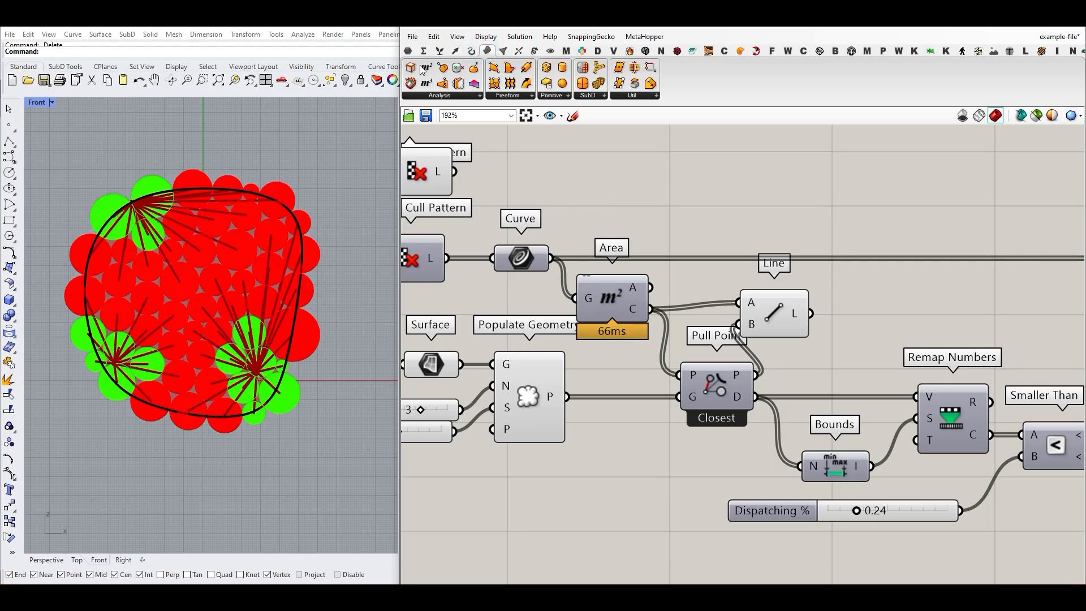
right_click(609, 286)
click(620, 310)
click(612, 297)
click(616, 357)
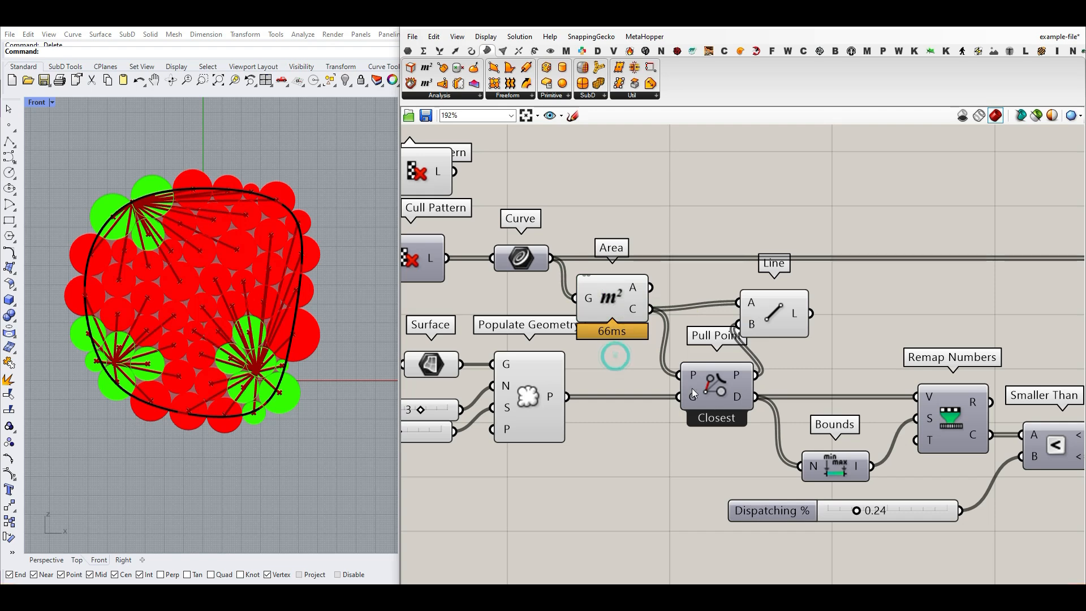
Step: Shift the Line component slightly so its start input lines up with the Area centroid output
click(530, 406)
click(647, 467)
drag(759, 315, 764, 321)
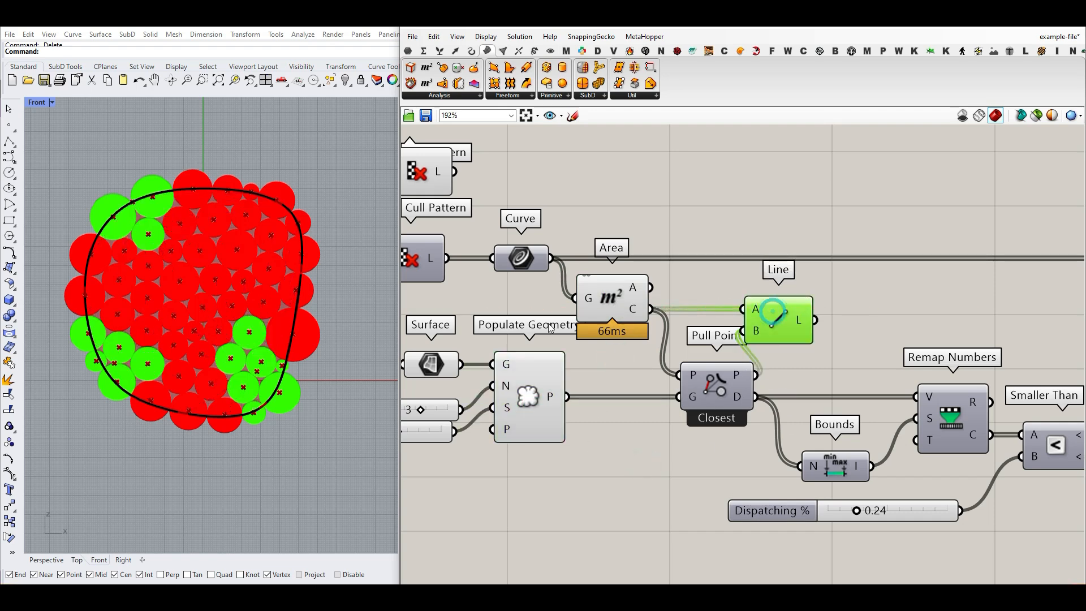
click(865, 298)
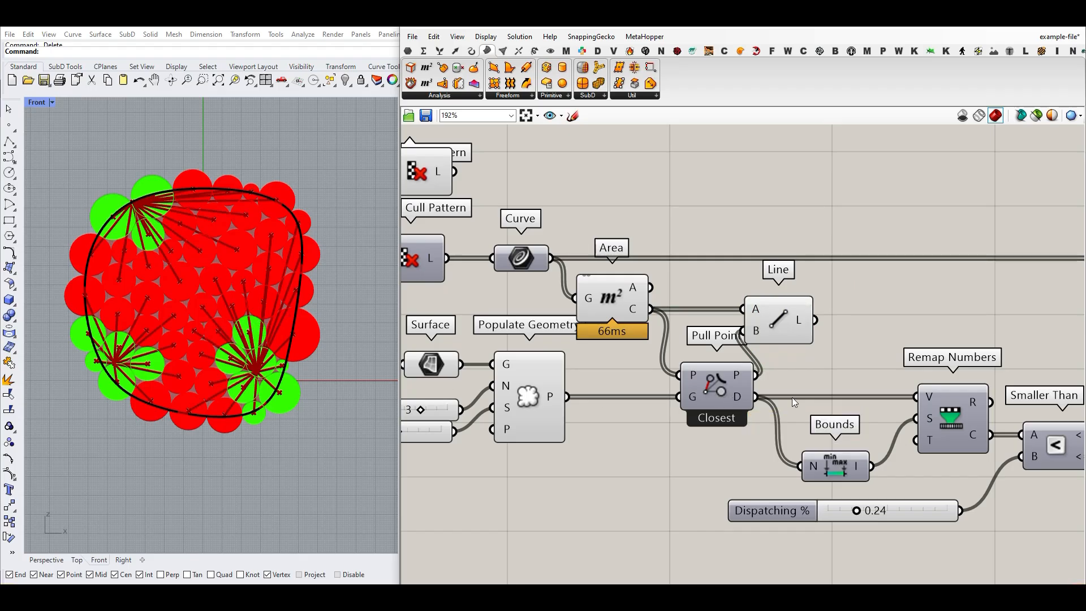
Step: Examine the values in the Distance output of the Pull Point component
right_drag(731, 399, 696, 367)
mouse_move(706, 368)
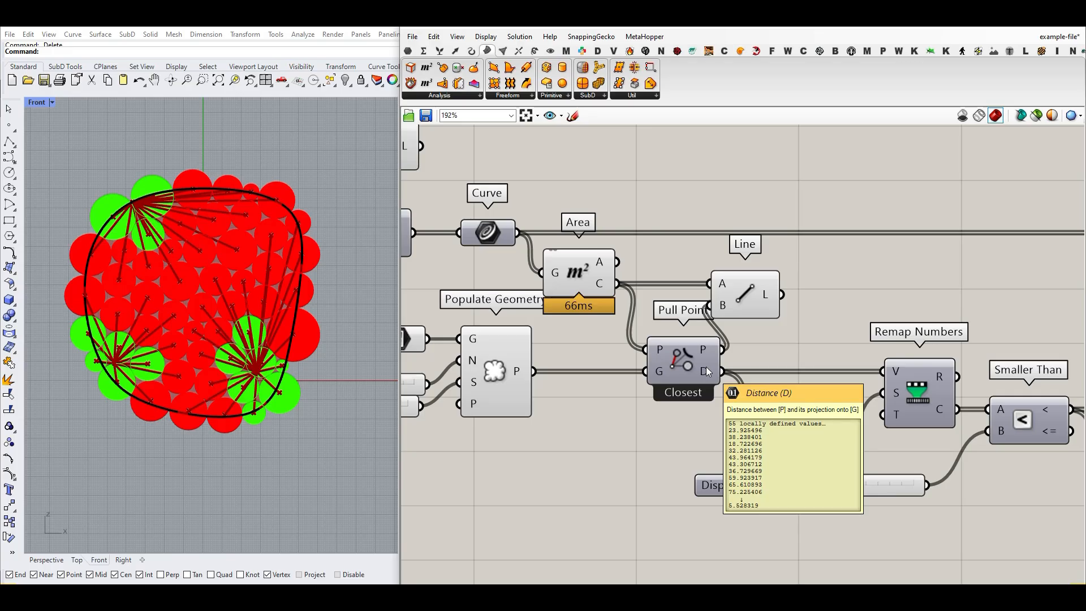
right_drag(706, 367, 676, 283)
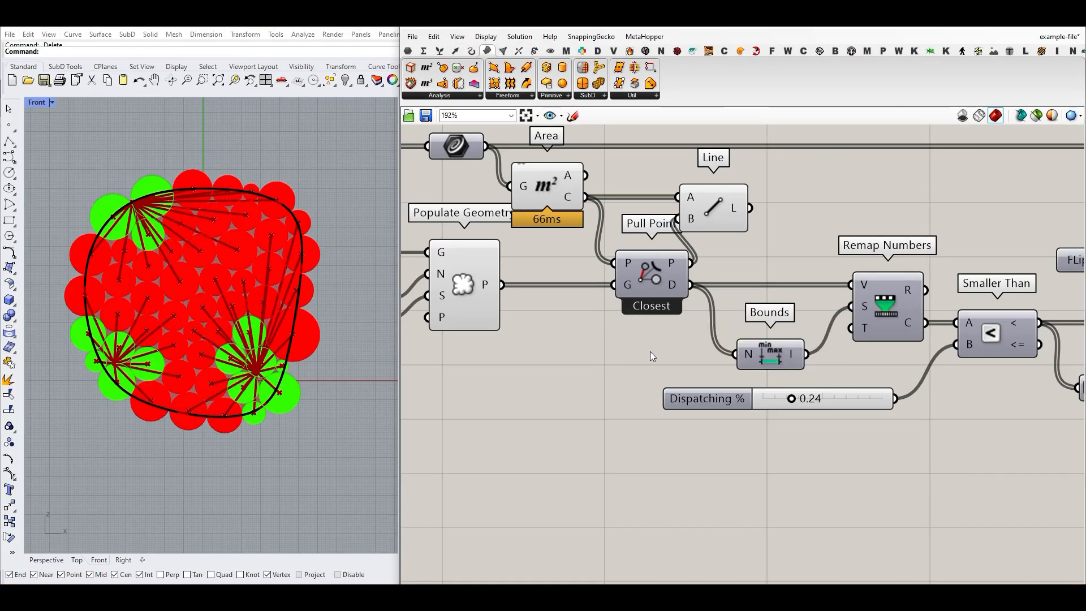
Step: Show the Domain group of the Maths components to locate Bounds and Remap Numbers
scroll(656, 334, up, 3)
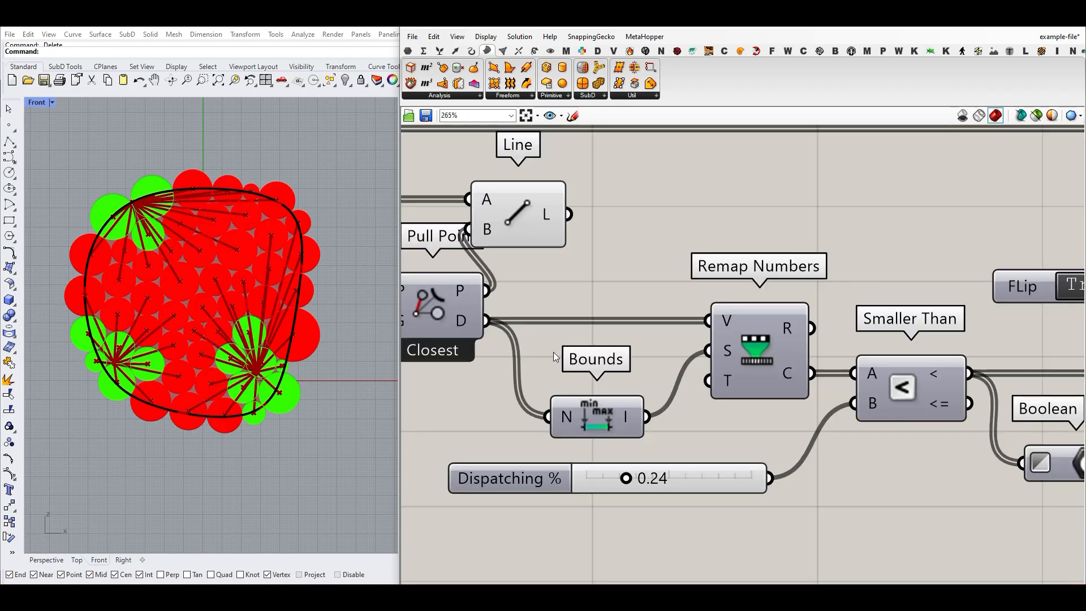
click(424, 51)
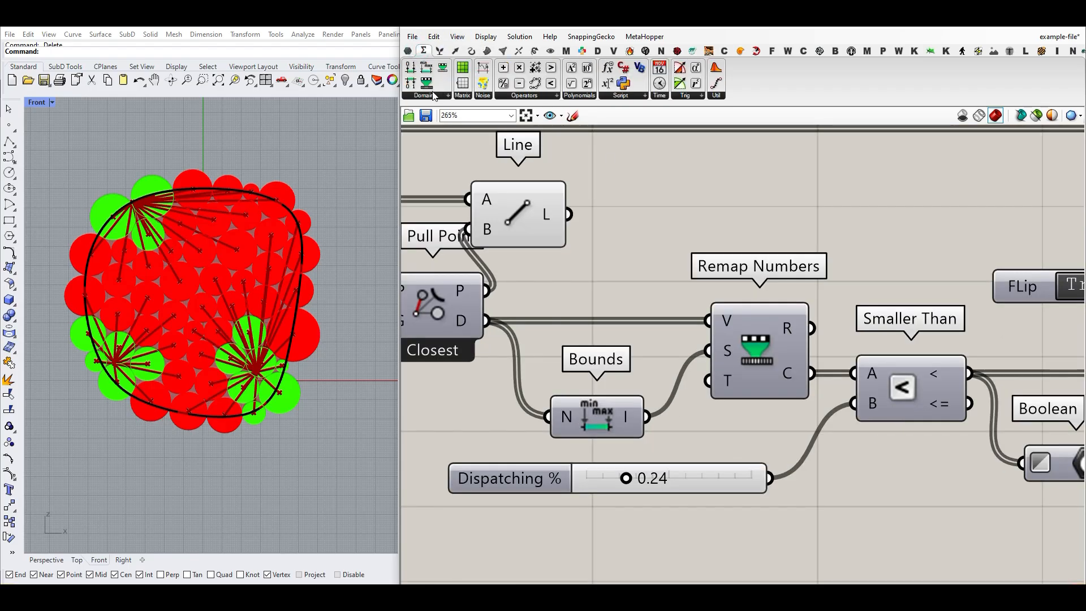
click(429, 95)
click(655, 241)
mouse_move(818, 245)
mouse_down()
mouse_move(679, 257)
mouse_move(769, 219)
mouse_up()
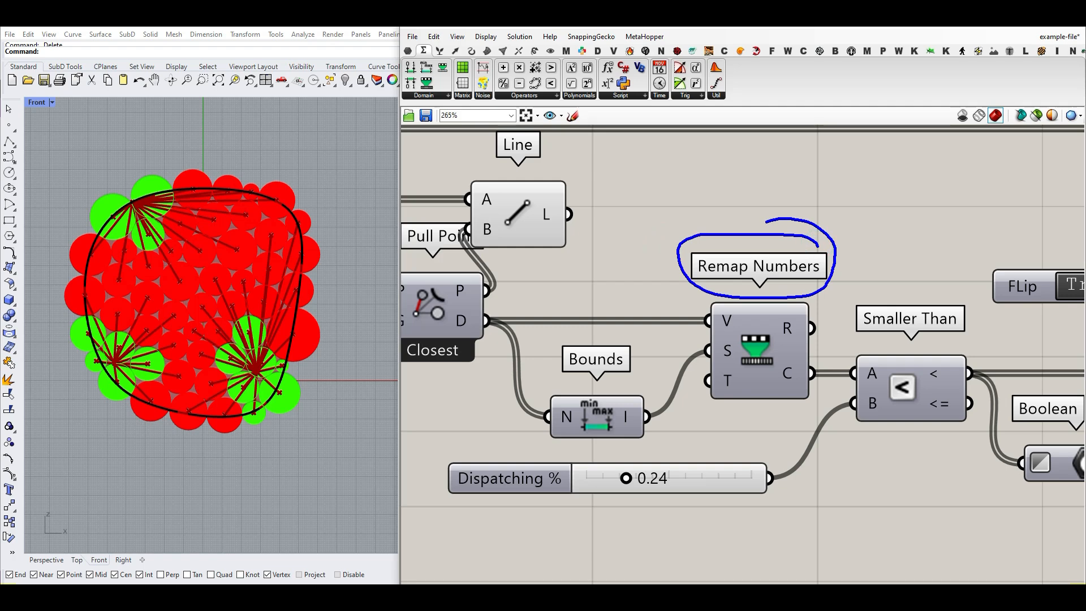
drag(473, 319, 496, 306)
drag(725, 410, 768, 434)
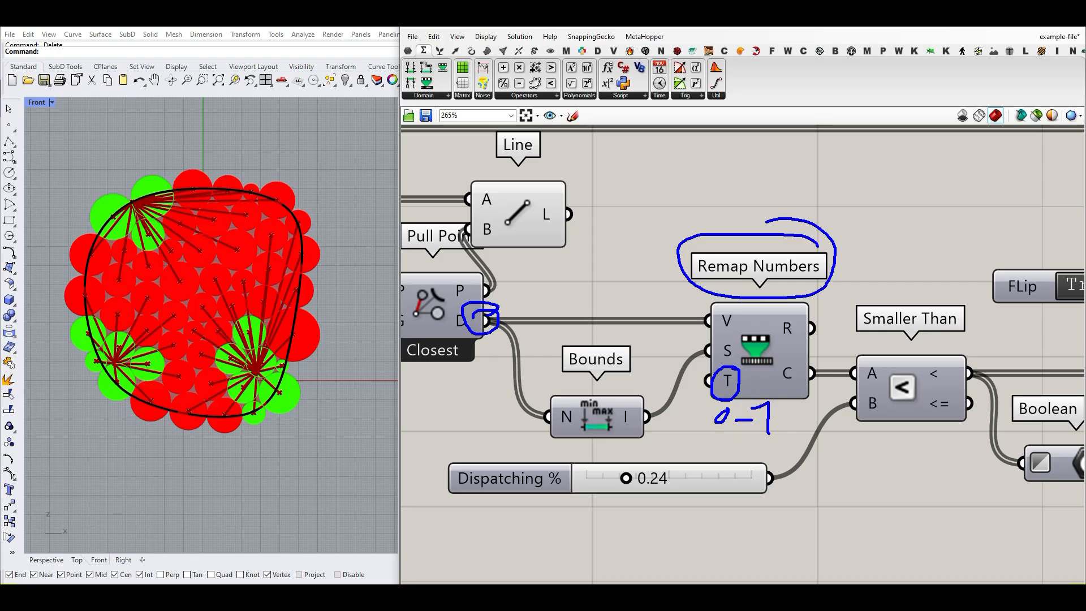
mouse_move(480, 320)
mouse_down()
mouse_move(707, 320)
mouse_move(686, 346)
mouse_up()
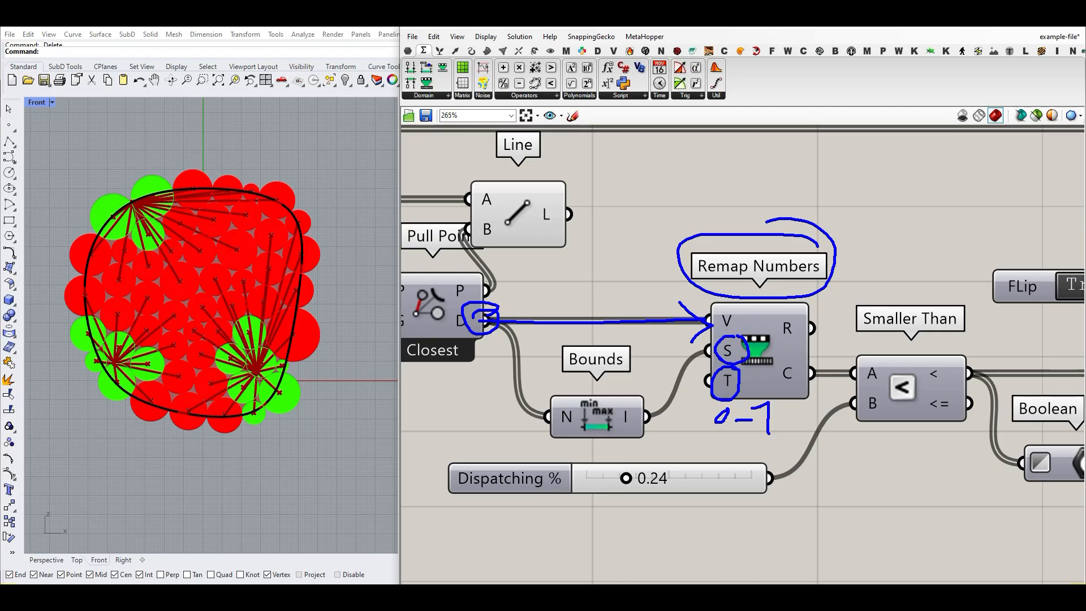
mouse_move(434, 58)
mouse_down()
mouse_move(423, 83)
mouse_move(418, 60)
mouse_up()
key(Escape)
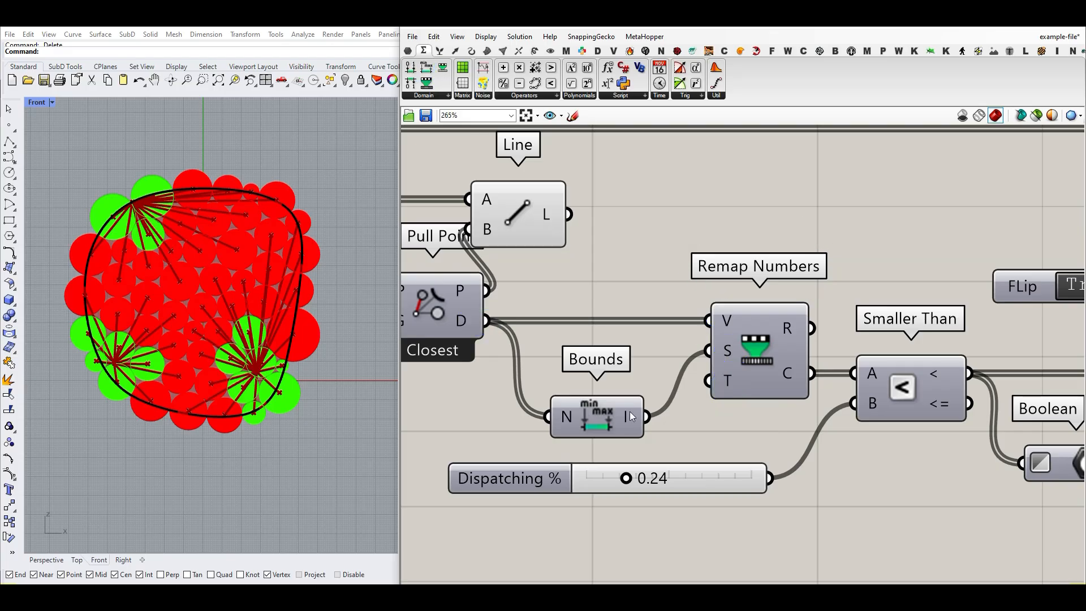
mouse_move(632, 417)
key(ctrl+2)
mouse_move(733, 305)
mouse_down()
mouse_move(738, 331)
mouse_move(736, 302)
mouse_up()
mouse_move(671, 333)
mouse_down()
mouse_move(661, 353)
mouse_move(698, 327)
mouse_move(746, 343)
mouse_move(724, 405)
mouse_move(745, 364)
mouse_up()
click(682, 343)
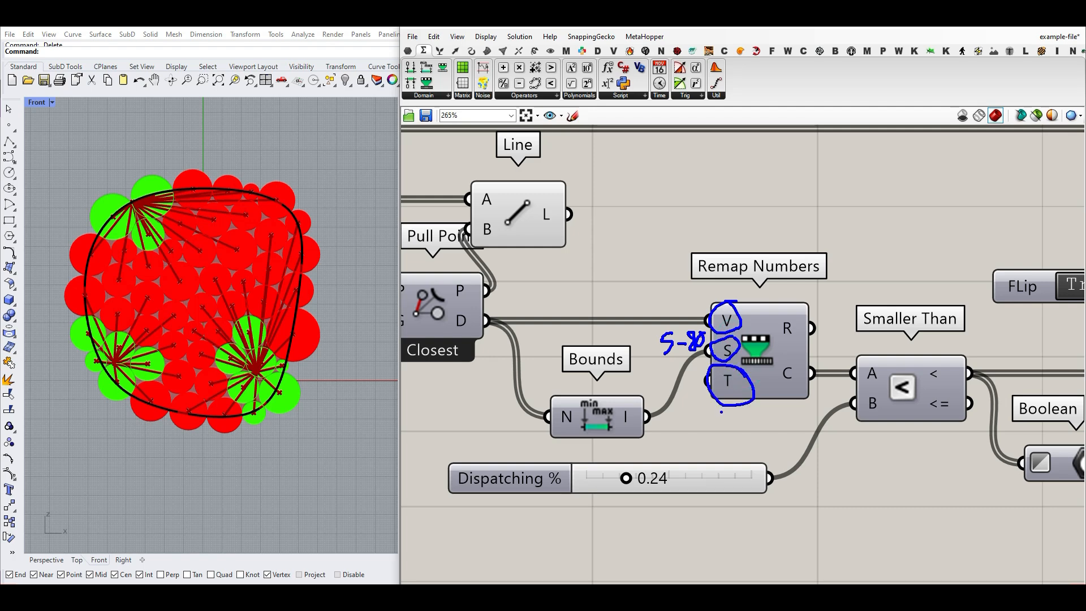
drag(728, 441, 758, 403)
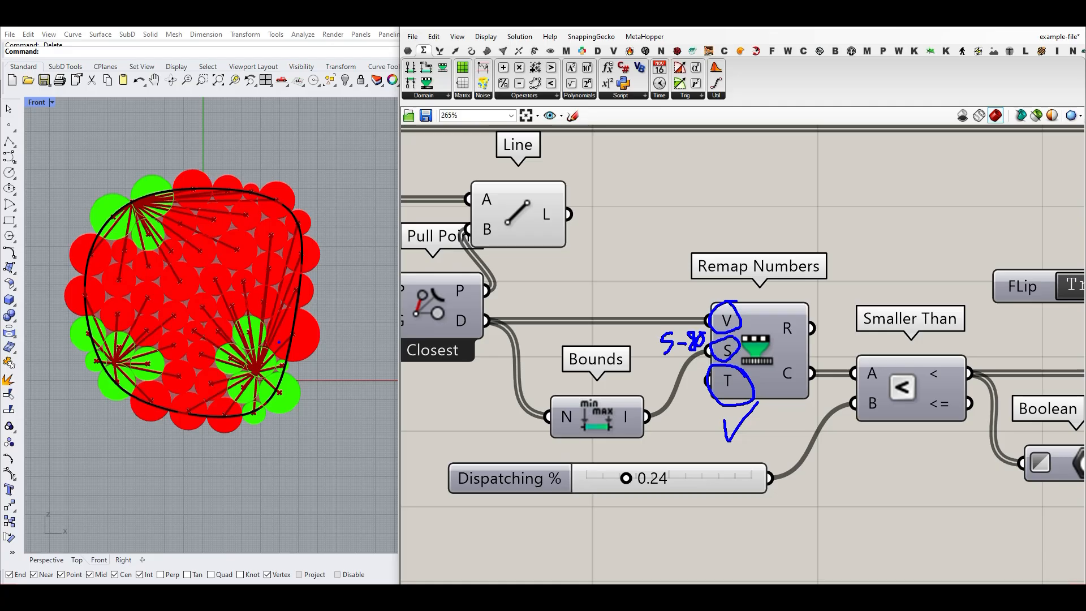
key(Escape)
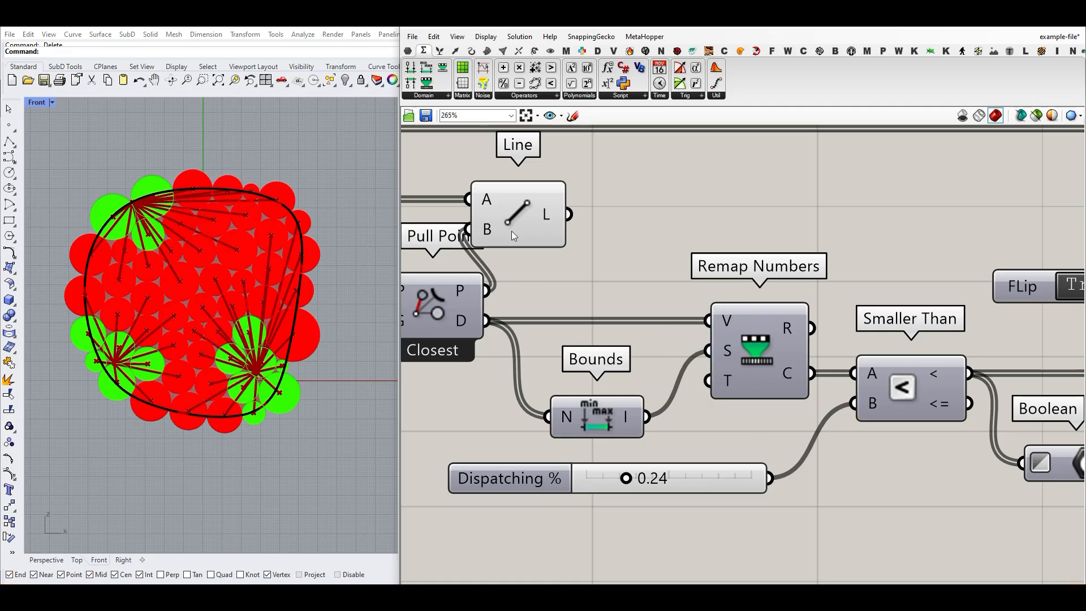
Step: Delete the Line component connected to Area and Pull Point
click(520, 211)
key(Delete)
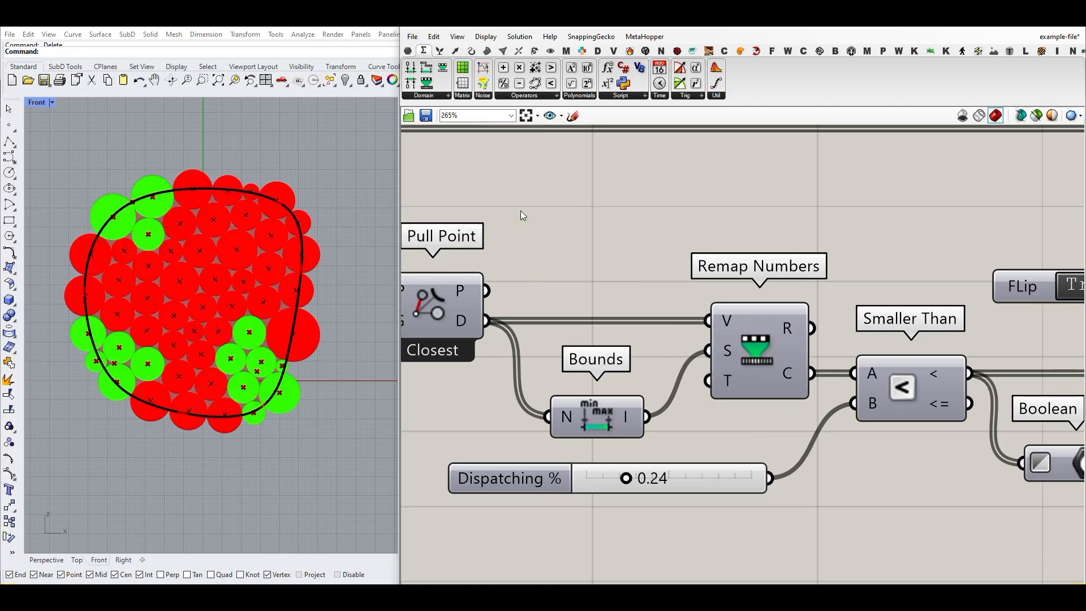
Step: Set the Dispatching % slider feeding Smaller Than to 0.26
right_drag(855, 381, 712, 276)
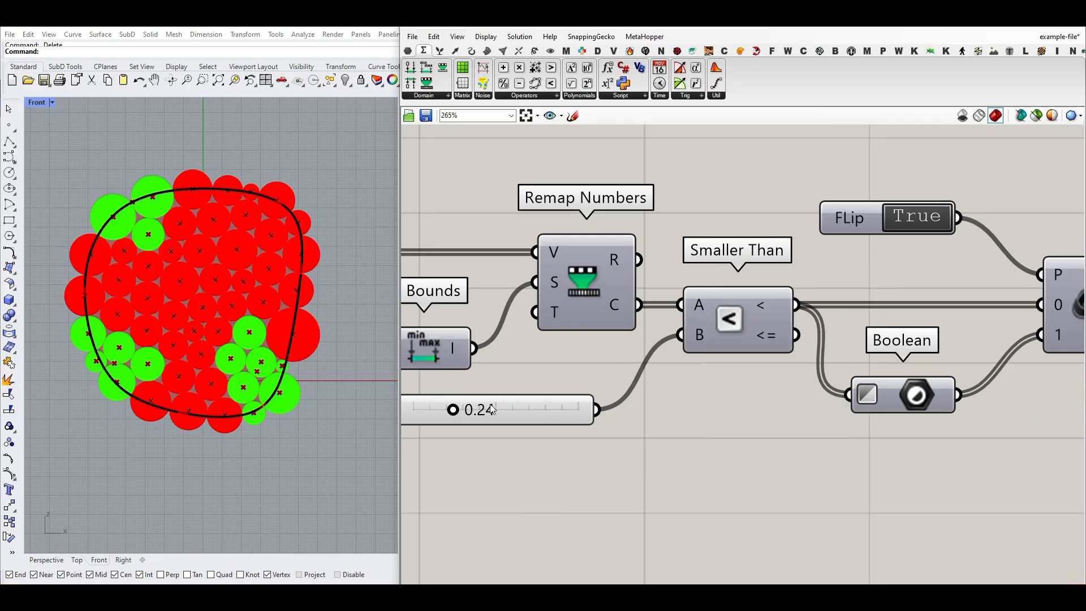
drag(457, 411, 458, 413)
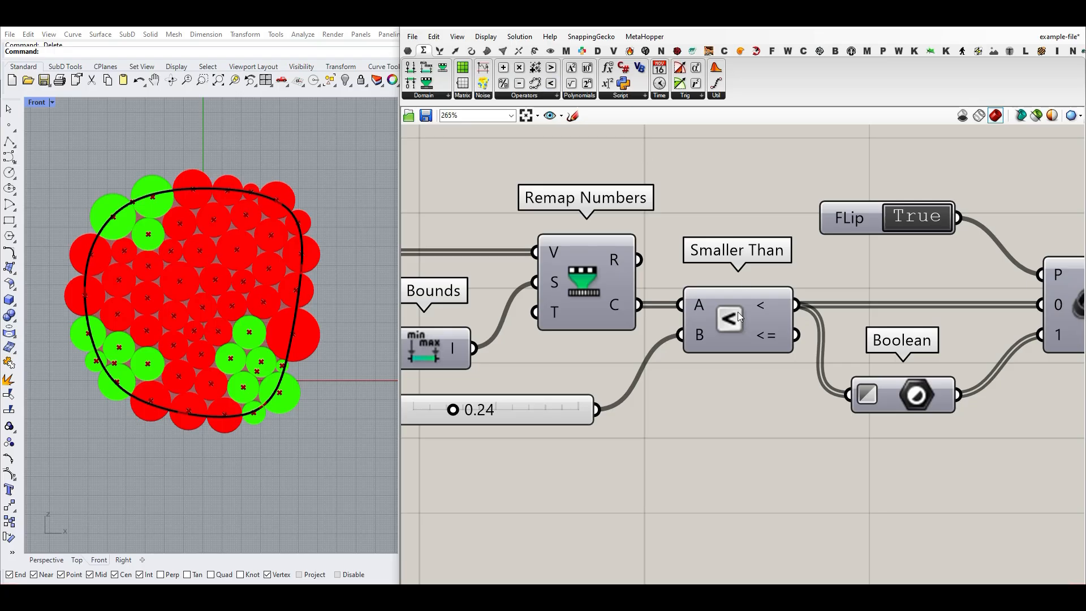
mouse_move(465, 414)
mouse_down()
mouse_move(488, 413)
mouse_move(456, 417)
mouse_up()
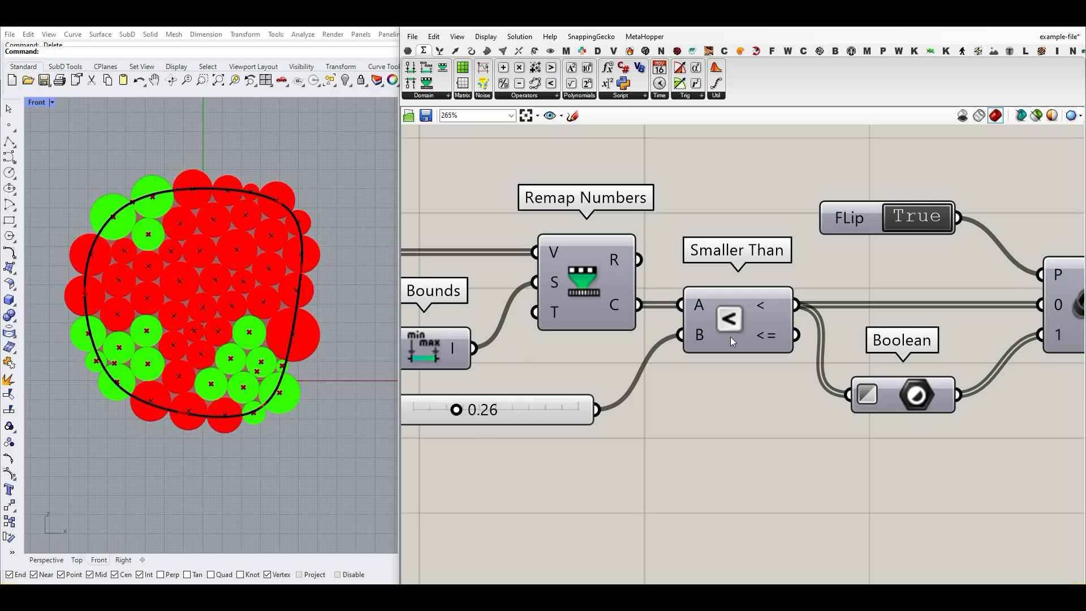
Step: Examine the true/false output of Smaller Than and its wiring through the Boolean container and the Flip toggle into Weave
scroll(735, 335, down, 4)
right_drag(820, 322, 735, 347)
scroll(733, 352, up, 3)
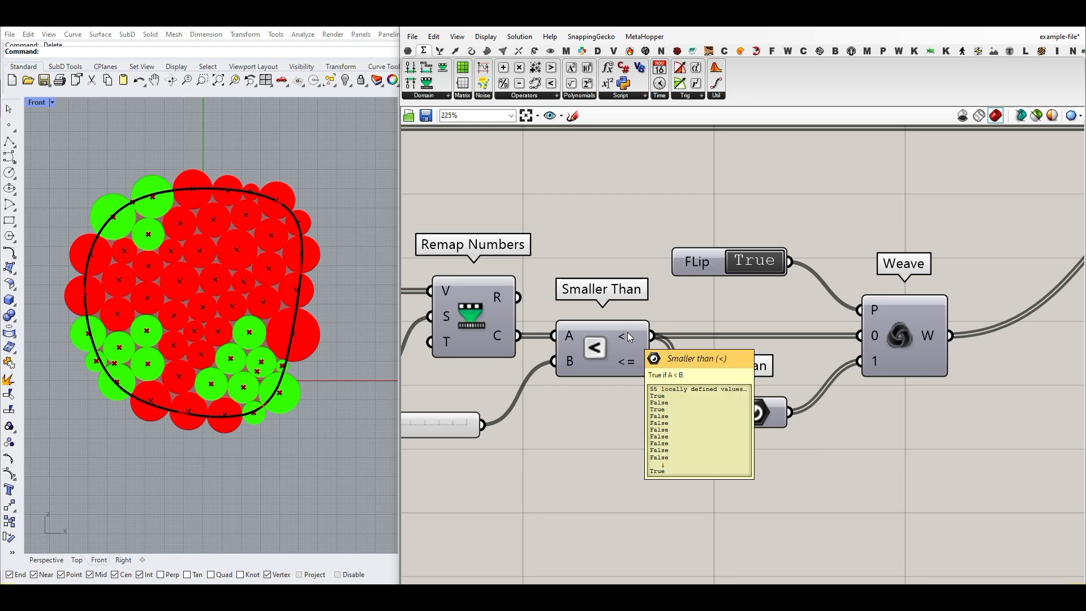
scroll(641, 267, down, 3)
right_drag(640, 267, 608, 279)
scroll(681, 288, up, 1)
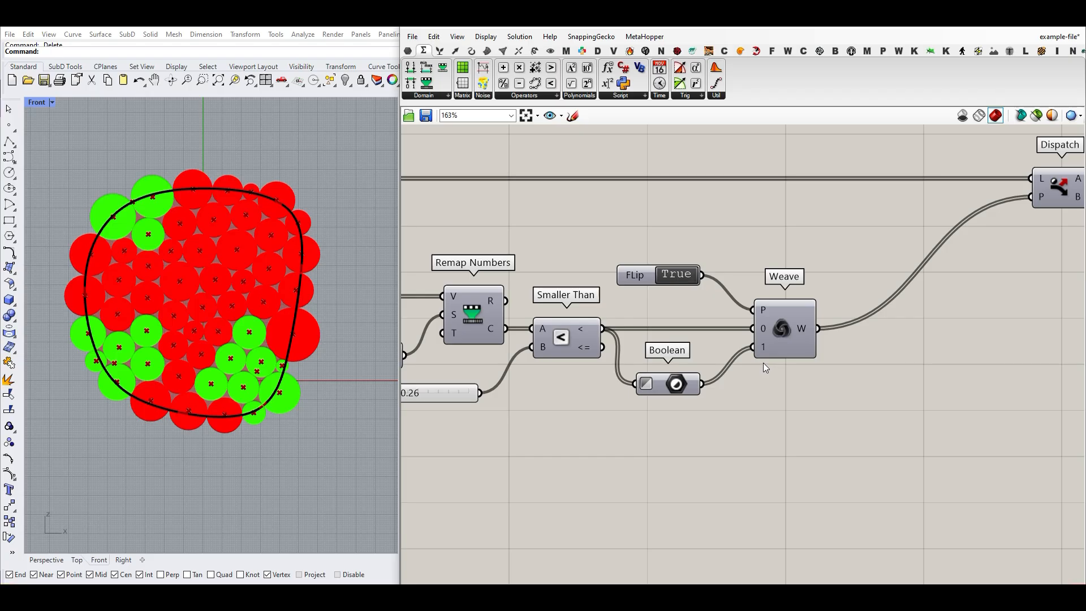
drag(604, 235, 842, 419)
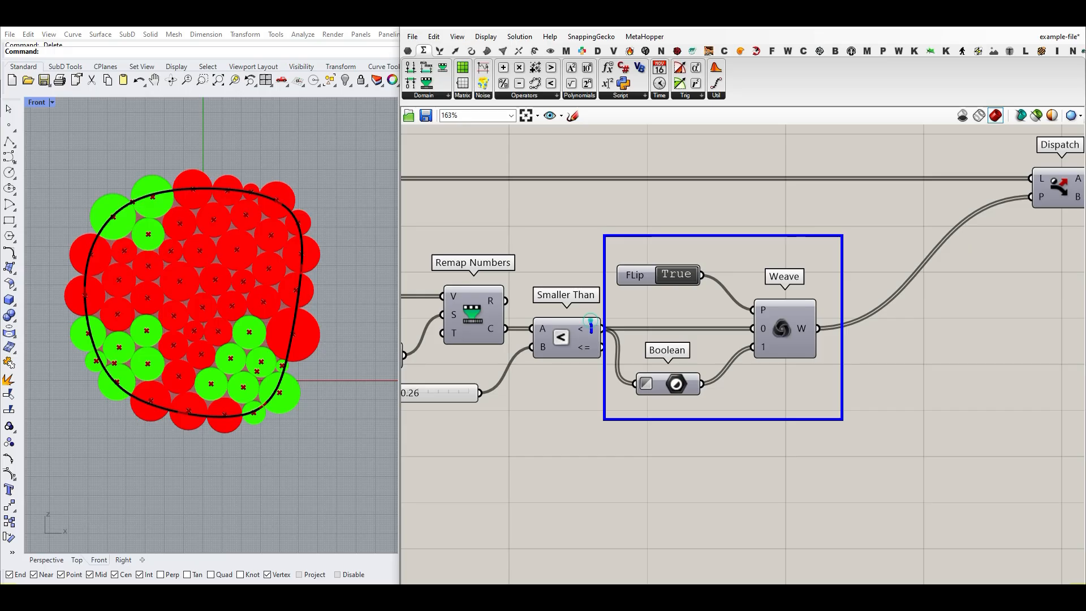
drag(617, 322, 605, 329)
mouse_move(610, 379)
mouse_down()
mouse_move(640, 389)
mouse_move(631, 395)
mouse_move(651, 413)
mouse_move(691, 406)
mouse_move(682, 419)
mouse_up()
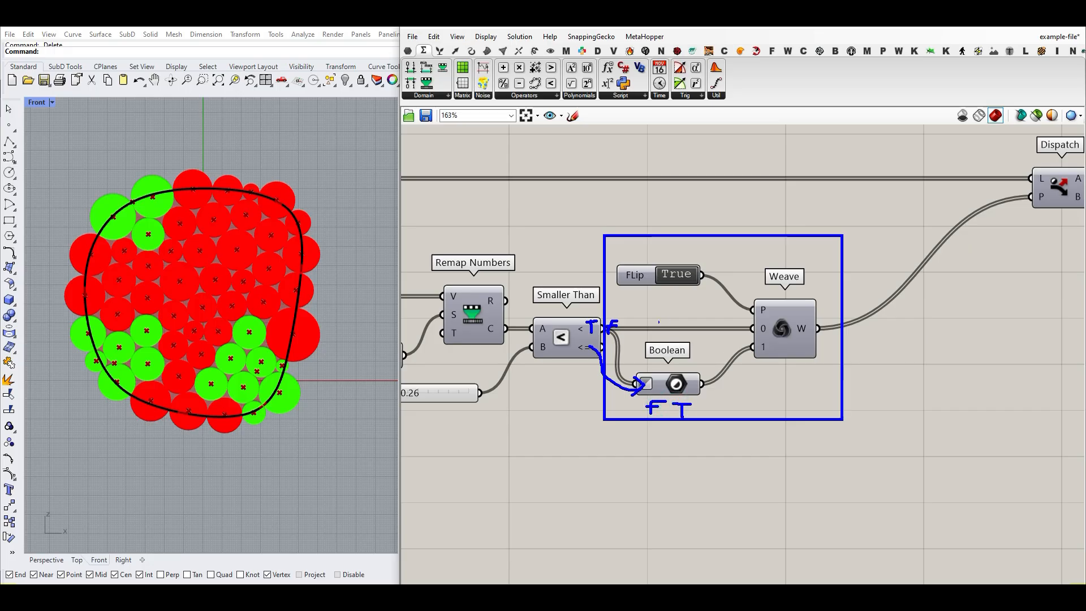
mouse_move(635, 325)
mouse_down()
mouse_move(742, 326)
mouse_move(736, 333)
mouse_move(711, 314)
mouse_move(718, 300)
mouse_move(715, 355)
mouse_move(720, 347)
mouse_up()
mouse_move(709, 390)
mouse_down()
mouse_move(755, 368)
mouse_move(767, 376)
mouse_up()
mouse_move(767, 364)
mouse_down()
mouse_move(777, 362)
mouse_move(764, 398)
mouse_up()
mouse_move(766, 386)
mouse_down()
mouse_move(785, 405)
mouse_move(772, 418)
mouse_up()
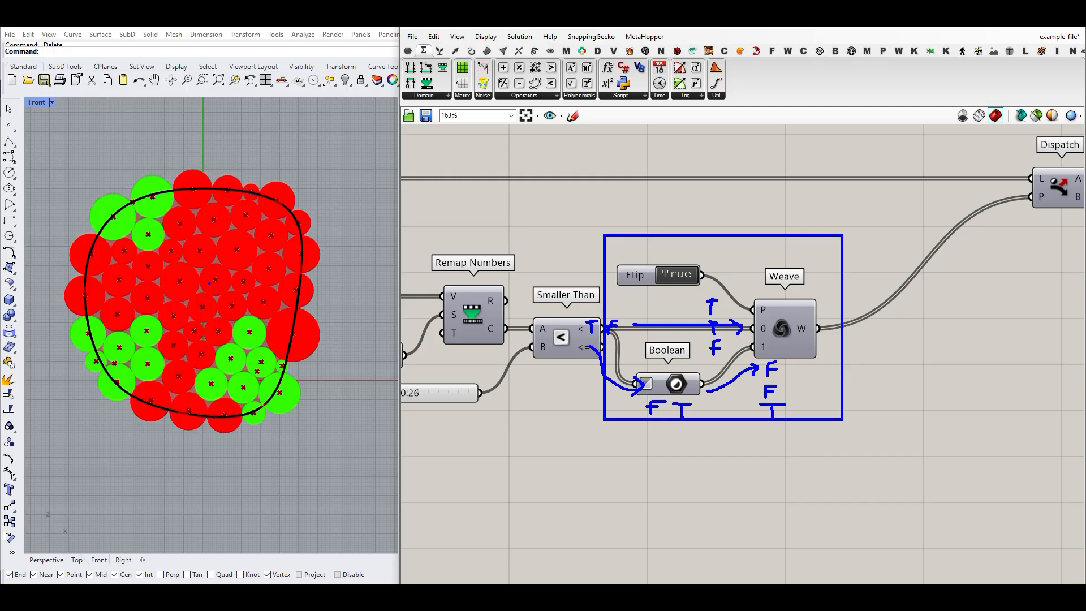
key(Escape)
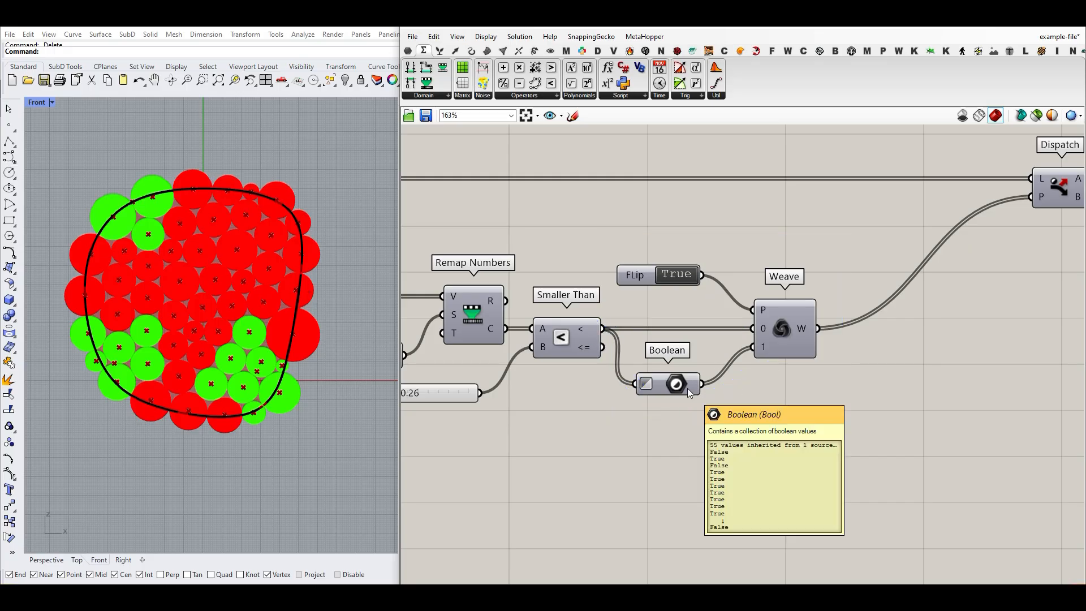
Step: Show the Boolean parameter in the Primitive group of the Params components and the Invert option on the Boolean container
click(407, 51)
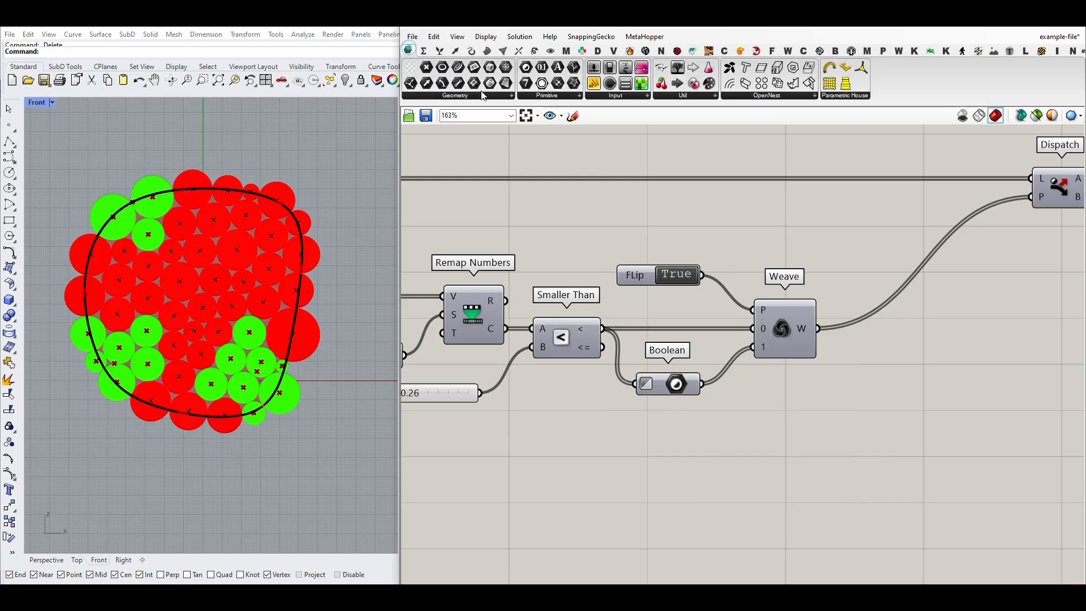
click(533, 97)
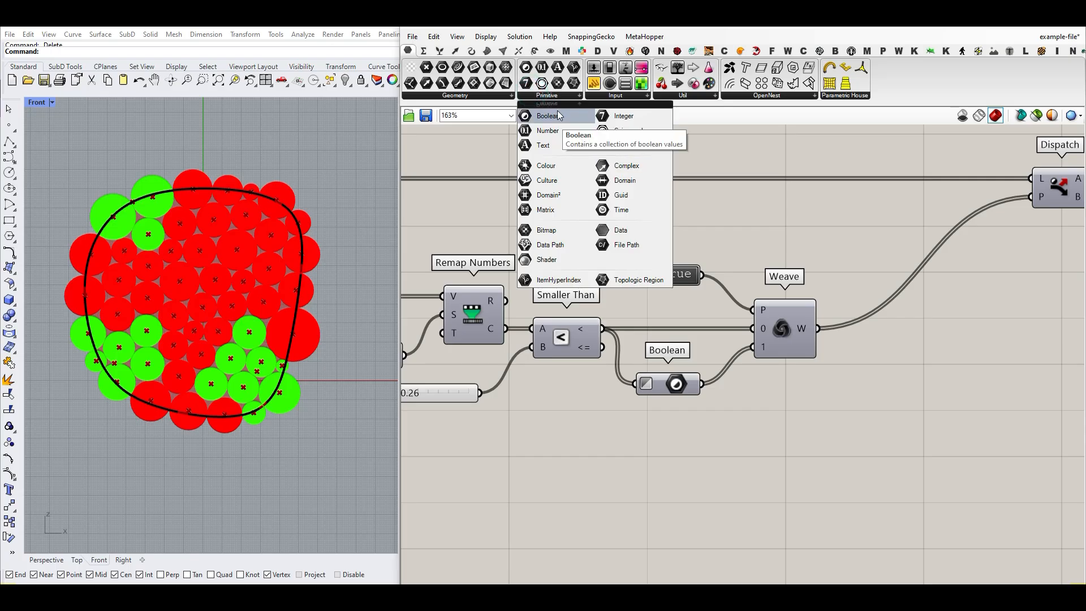
drag(544, 116, 671, 390)
right_click(670, 389)
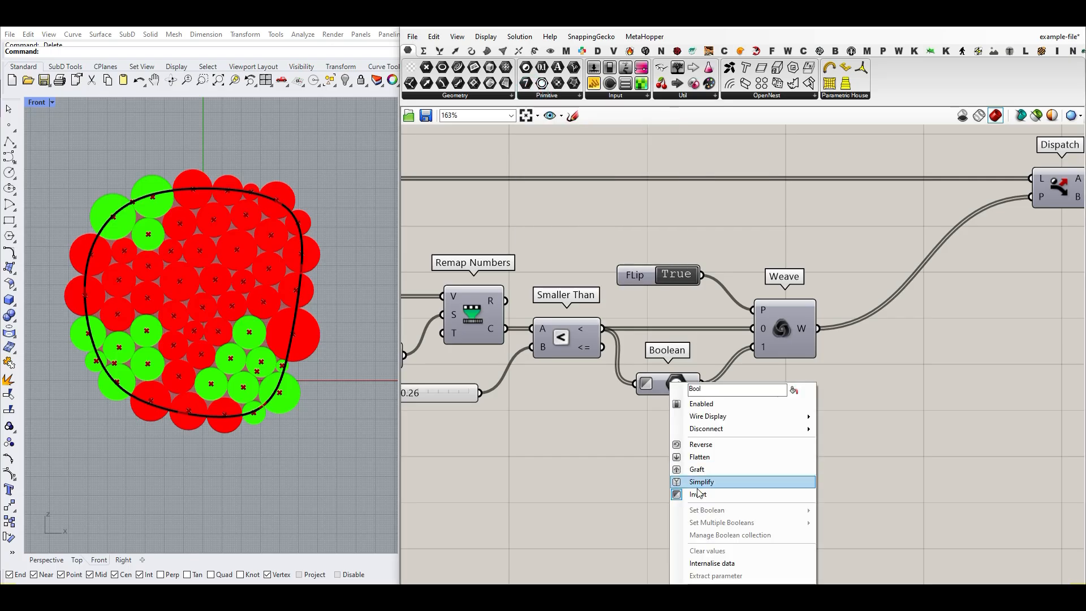
click(621, 447)
Step: Examine the Flip toggle's wiring into Weave and locate Weave in the List group of the Sets components
right_drag(759, 375, 620, 400)
scroll(621, 362, up, 1)
double_click(523, 294)
double_click(522, 294)
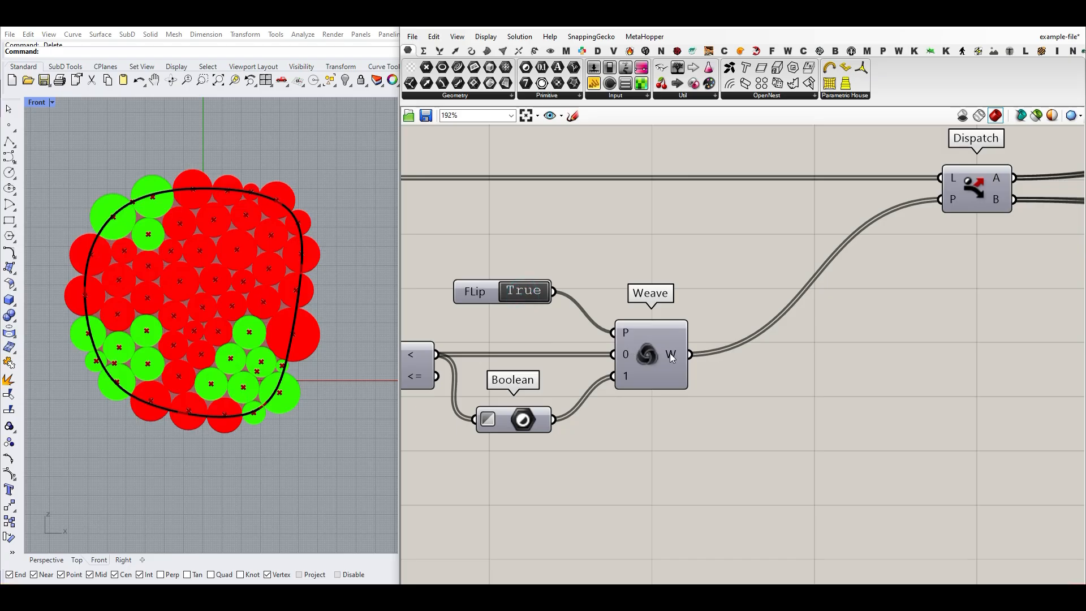
click(440, 50)
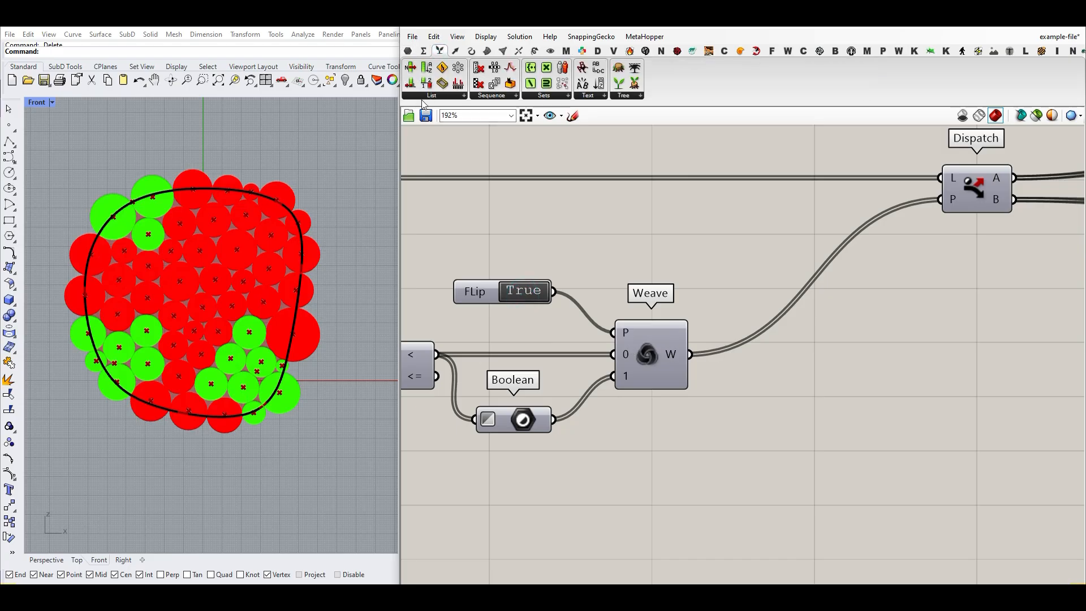
click(424, 96)
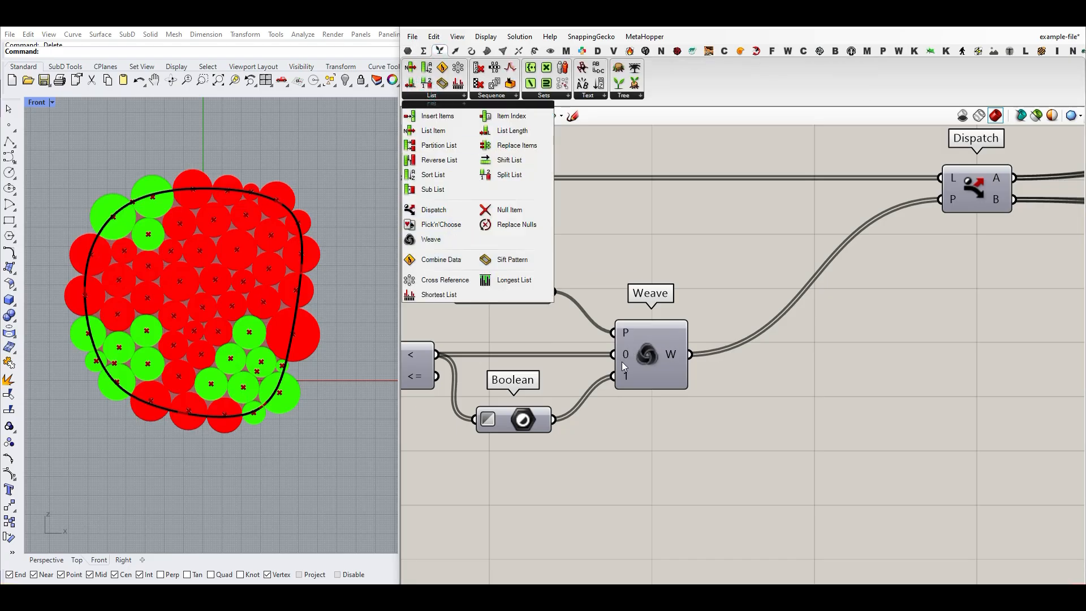
click(780, 227)
Step: Trace the circle curves and Weave's pattern into Dispatch, and its outputs onward to the Cull Pattern components and red and green previews
scroll(727, 244, down, 5)
right_drag(610, 255, 865, 302)
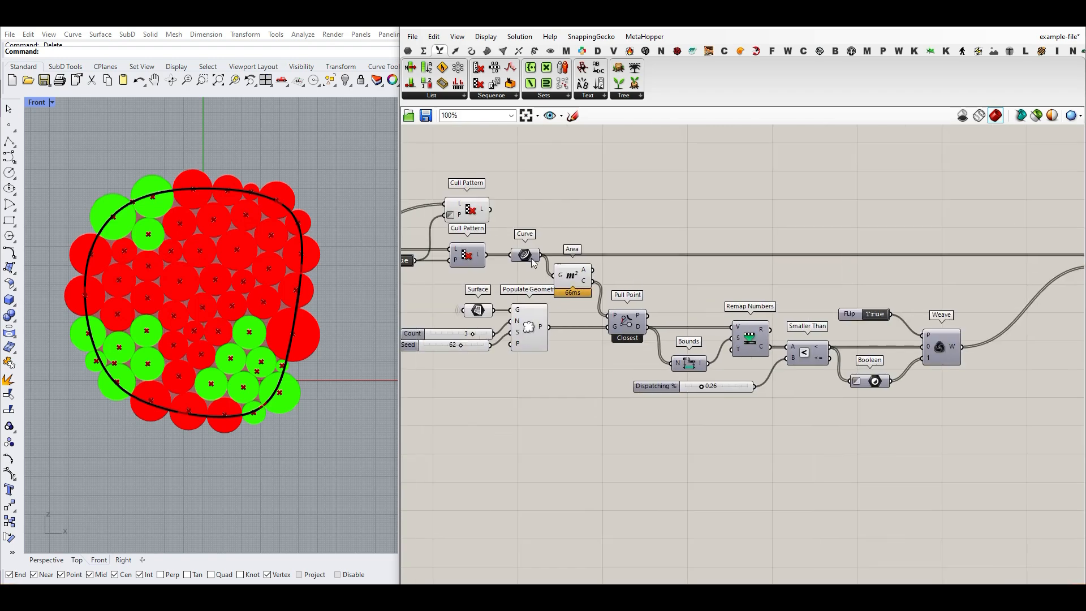
right_drag(900, 264, 601, 264)
scroll(812, 241, up, 3)
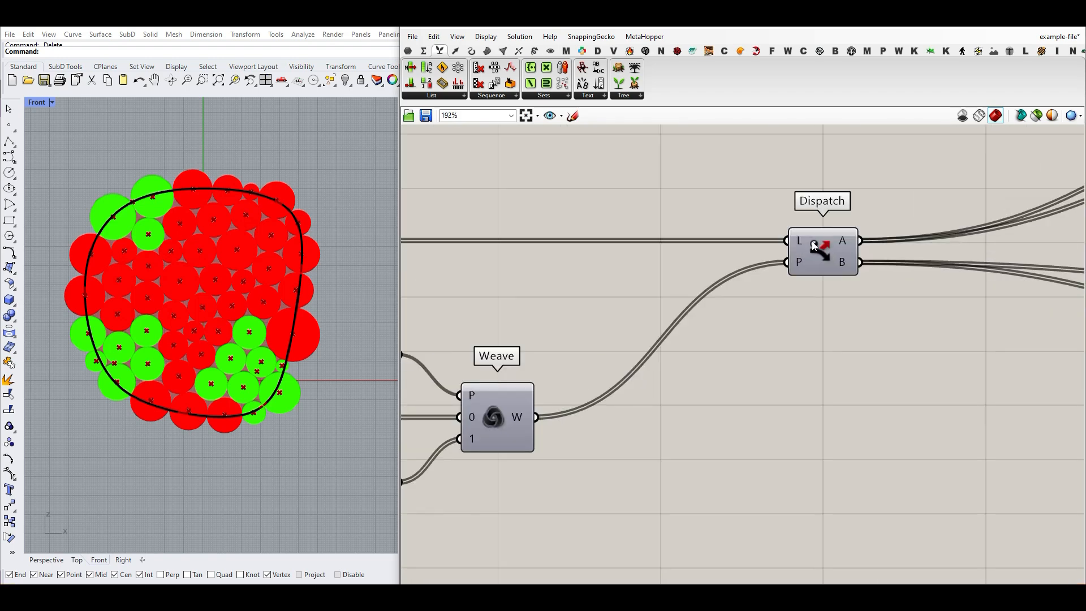
right_drag(853, 288, 610, 290)
scroll(765, 294, down, 3)
right_drag(891, 238, 804, 252)
scroll(803, 252, up, 2)
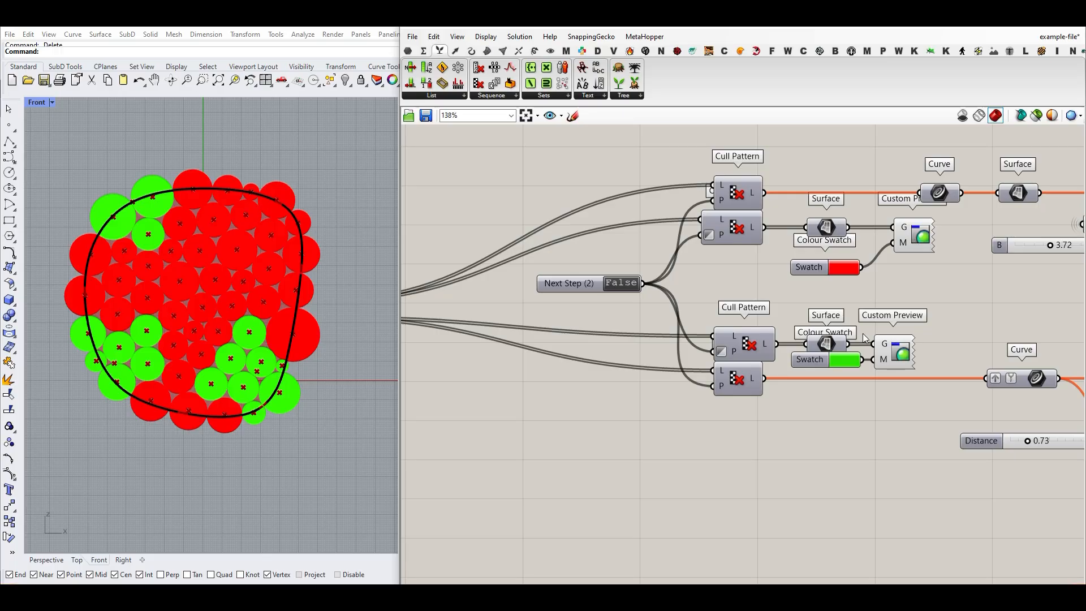
right_drag(607, 287, 741, 293)
right_drag(568, 348, 745, 353)
scroll(745, 353, down, 4)
right_drag(598, 375, 721, 364)
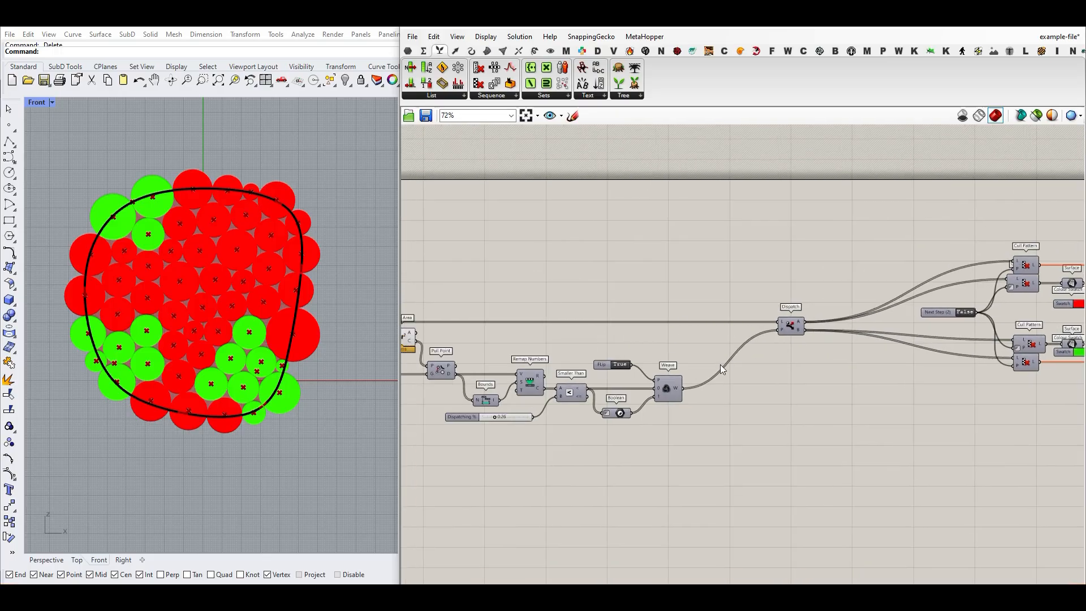
Step: Set the Flip toggle feeding Weave to False
scroll(657, 365, up, 4)
click(588, 363)
click(584, 364)
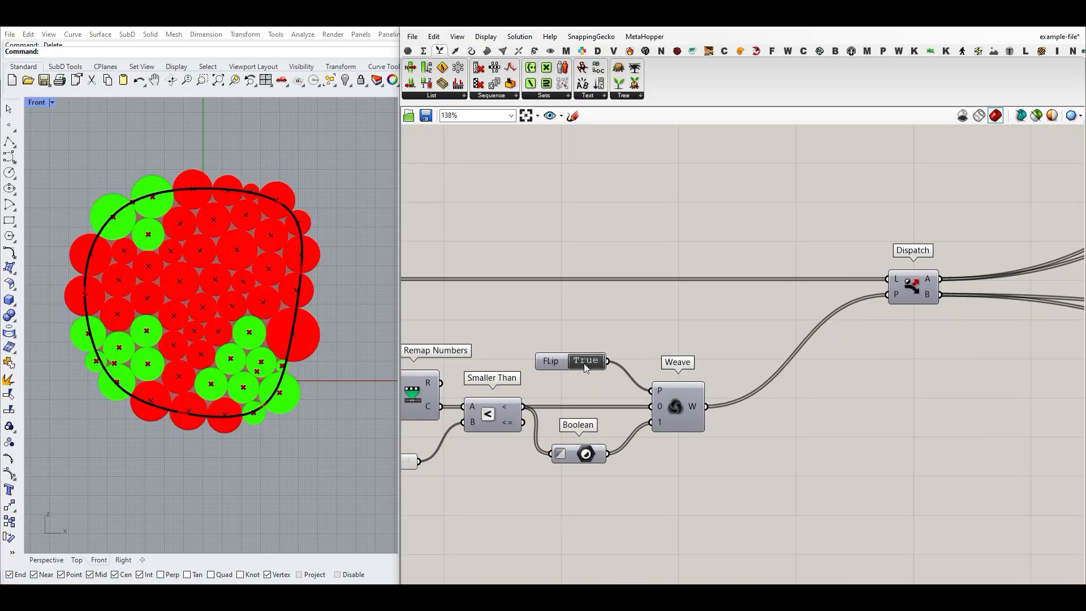
click(583, 363)
Step: Set the Dispatching % slider feeding Smaller Than to 0.18
right_drag(582, 415, 810, 358)
scroll(605, 382, down, 4)
scroll(605, 382, up, 4)
mouse_move(574, 406)
mouse_down()
mouse_move(589, 405)
mouse_move(567, 406)
mouse_up()
Step: Set the Populate Geometry Seed slider to 55 and turn off the preview of the Area component
right_drag(521, 387, 821, 426)
scroll(554, 371, up, 4)
drag(560, 373, 527, 401)
scroll(702, 338, down, 4)
right_click(679, 287)
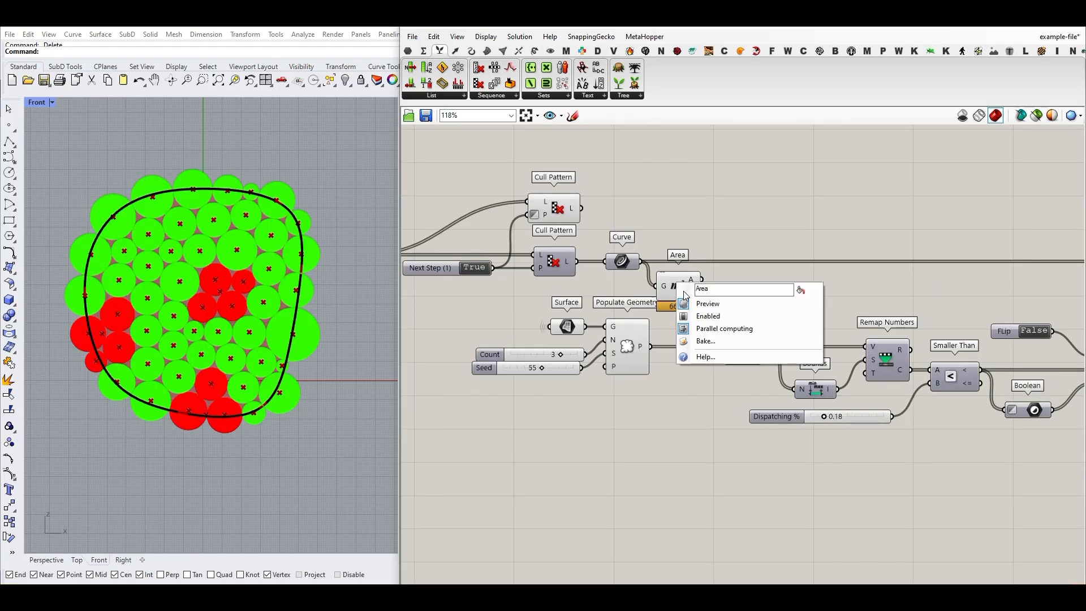
click(682, 305)
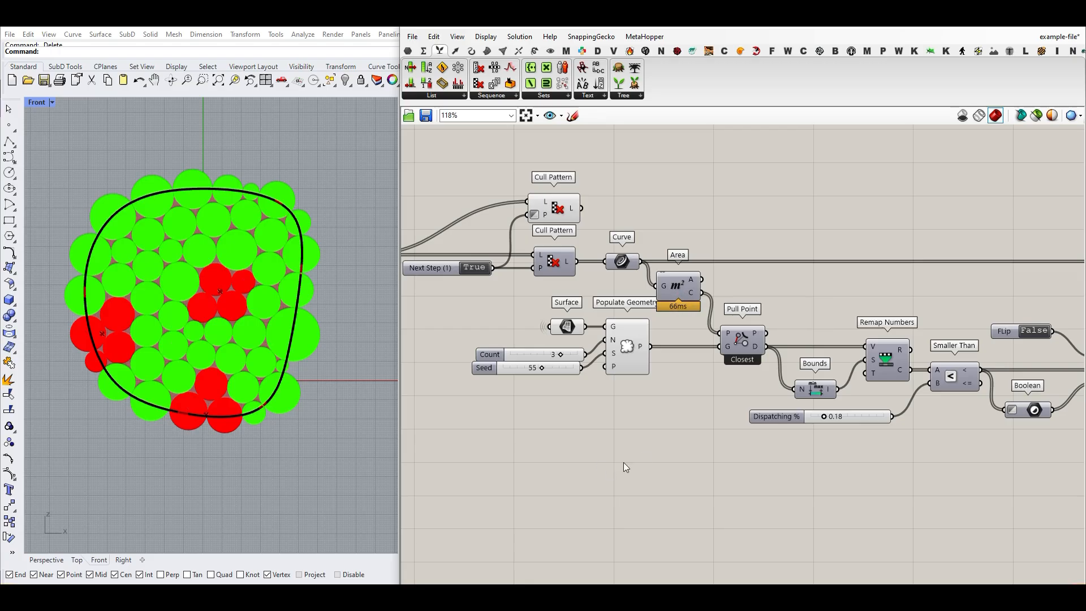
Step: Examine Dispatch's A and B outputs and how they run through the Cull Pattern components into the coloured previews and extrusion branches
right_drag(887, 385, 654, 384)
right_drag(1078, 291, 783, 308)
right_drag(1010, 306, 688, 309)
right_drag(824, 286, 745, 306)
scroll(836, 261, up, 3)
right_drag(908, 337, 757, 326)
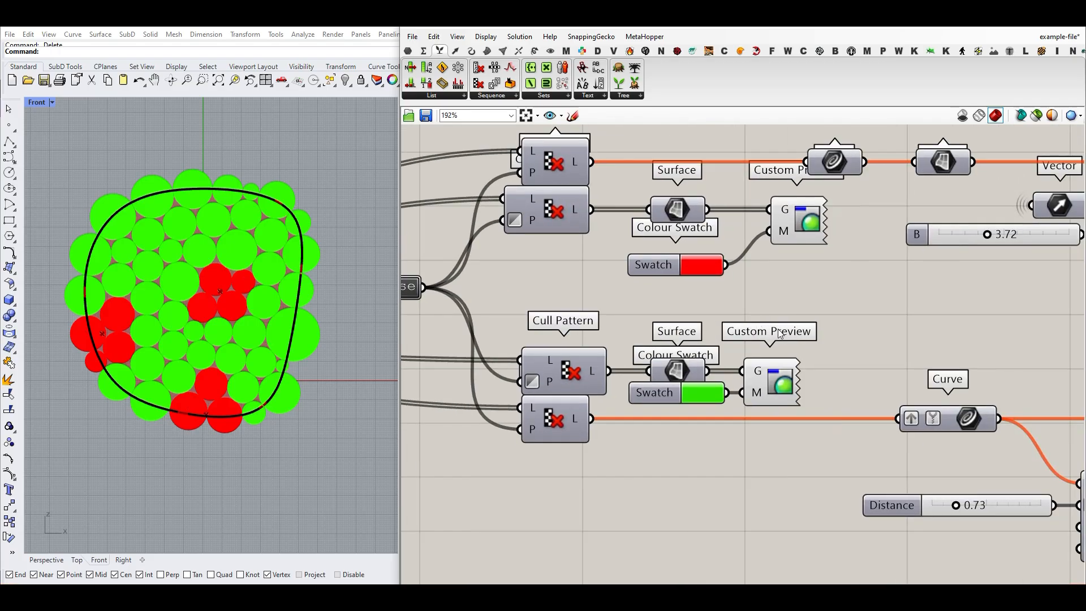
scroll(782, 332, down, 3)
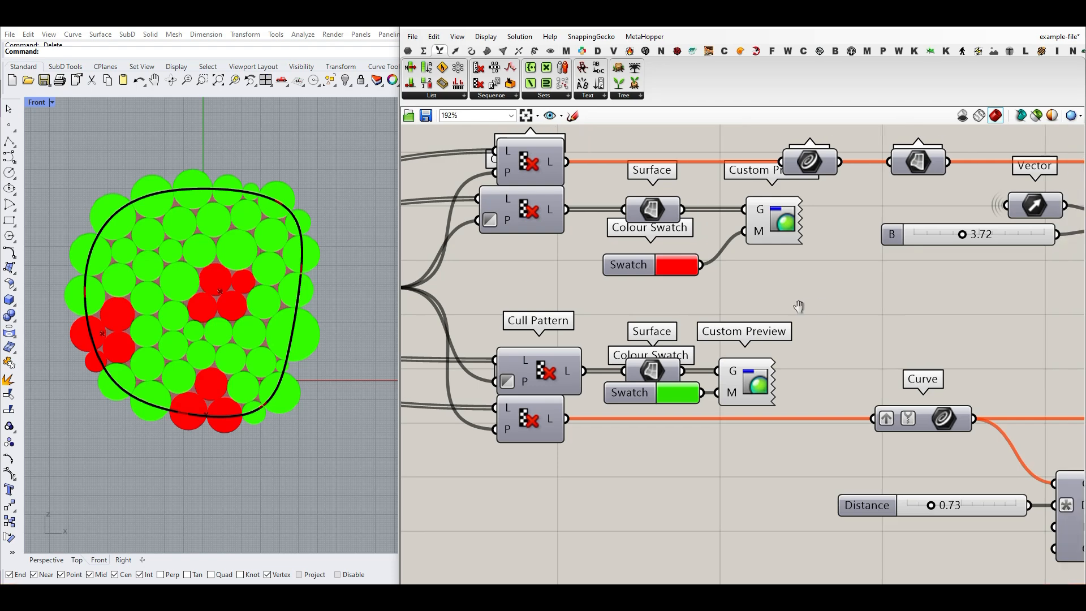
scroll(765, 307, down, 3)
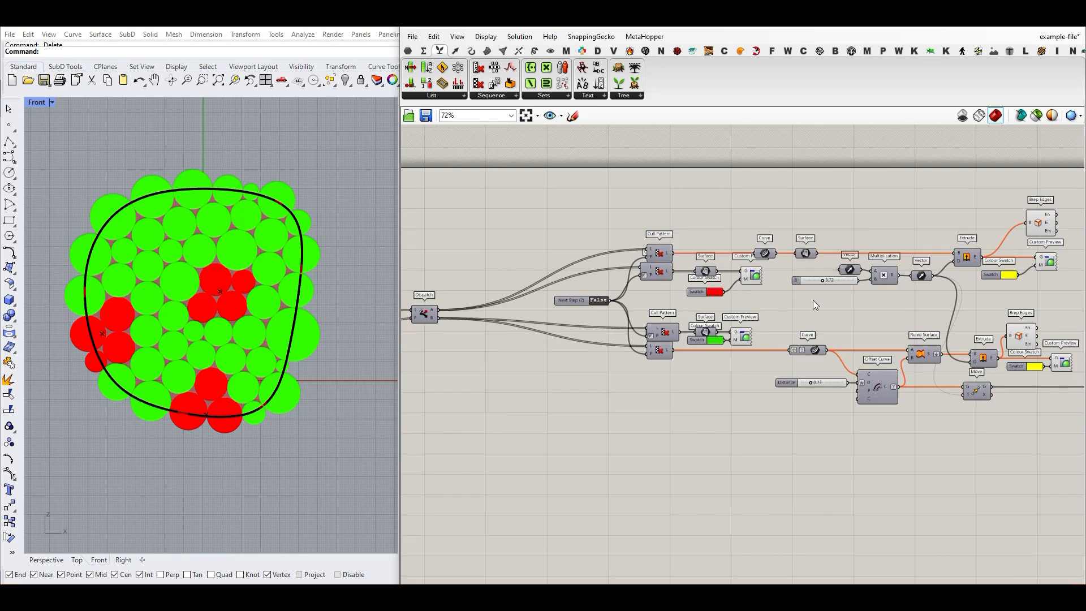
right_drag(813, 300, 724, 304)
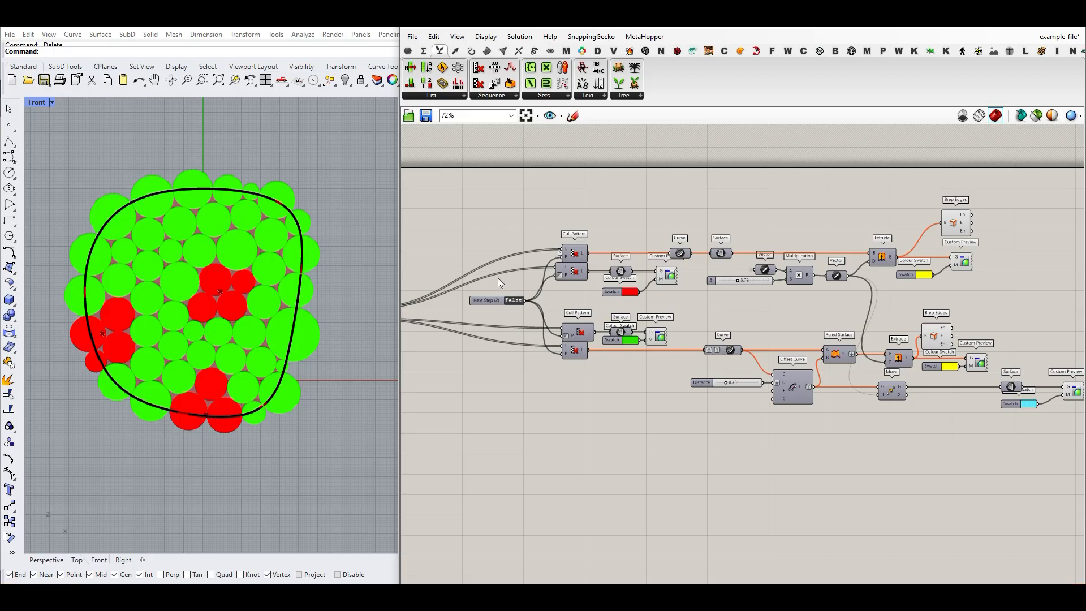
right_drag(501, 283, 696, 312)
scroll(585, 327, up, 3)
mouse_move(509, 351)
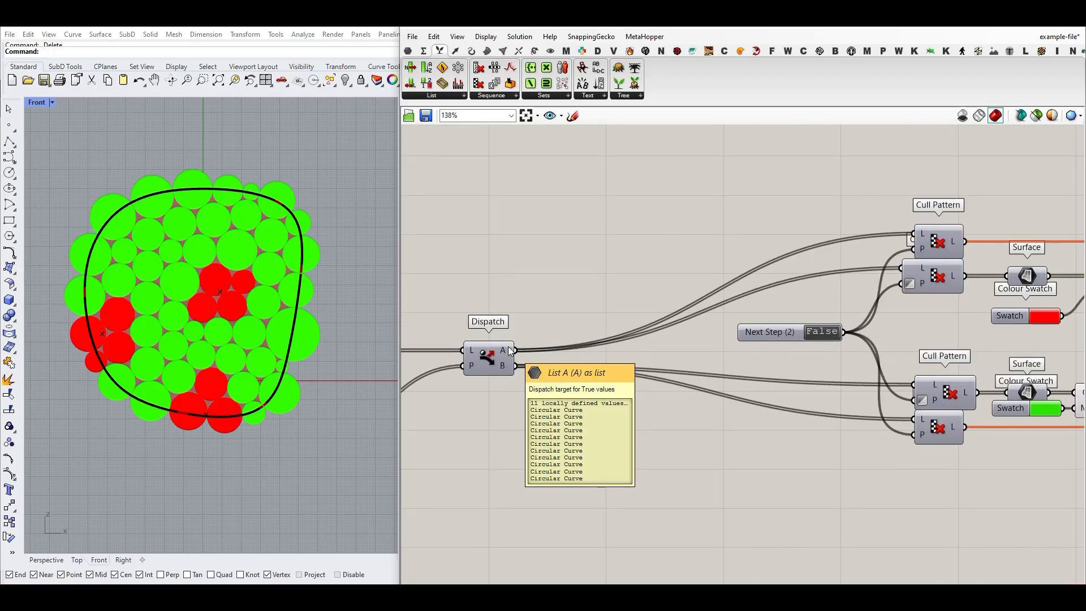
right_drag(972, 242, 749, 259)
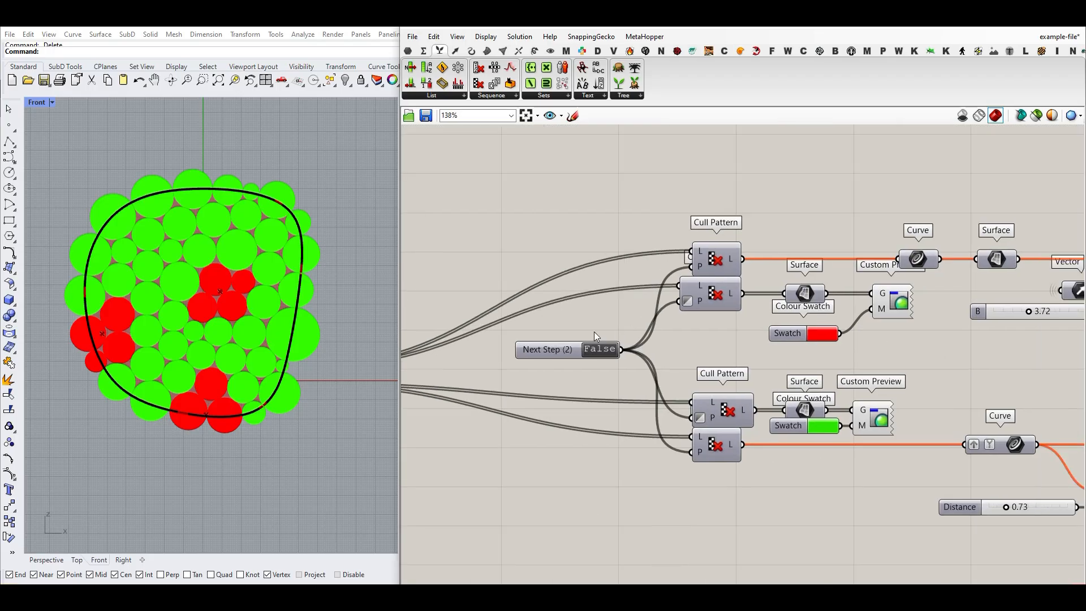
Step: Set the Next Step (2) toggle to True and hide the preview of the populated points
drag(566, 346, 562, 337)
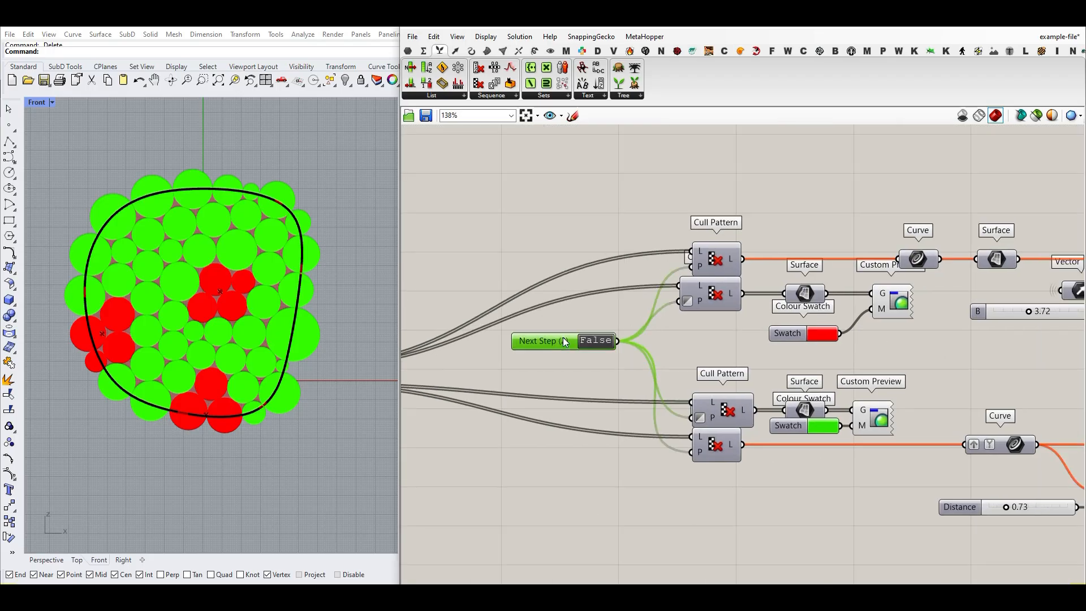
double_click(609, 341)
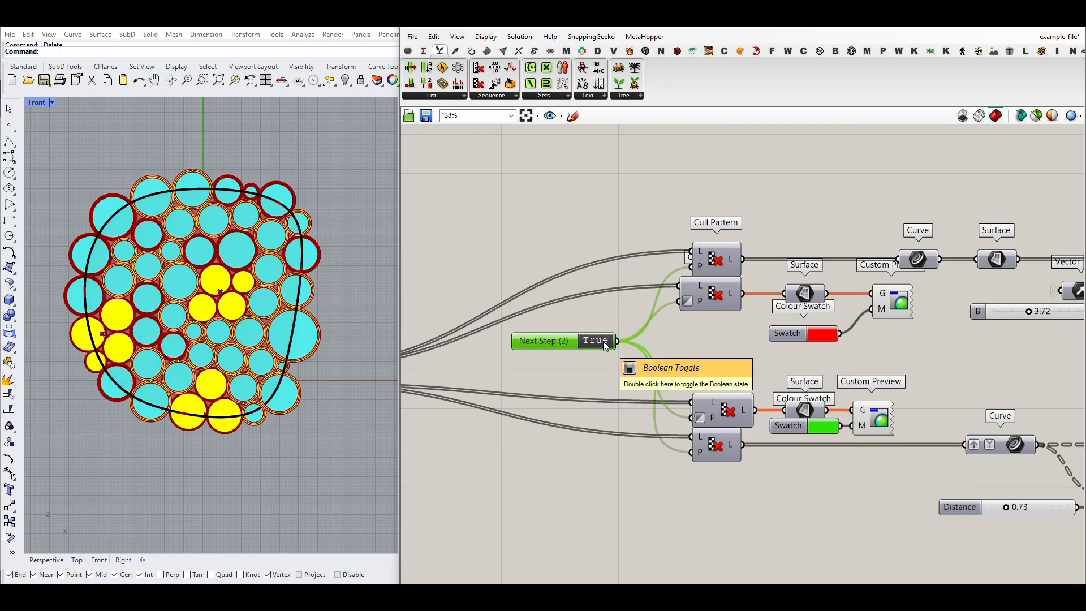
scroll(633, 311, down, 6)
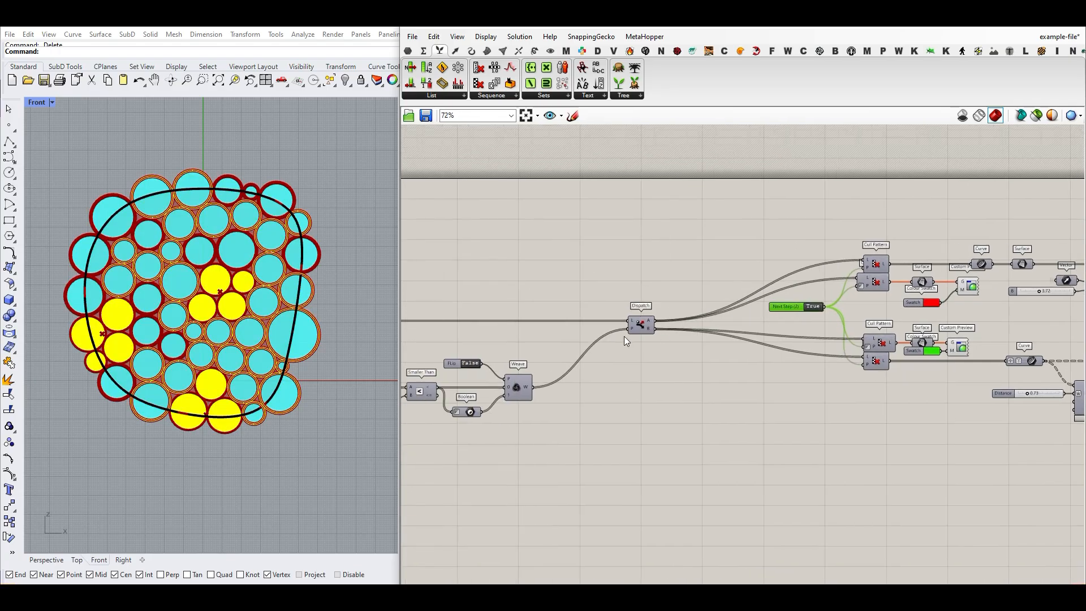
drag(656, 392, 469, 309)
right_click(548, 249)
click(581, 269)
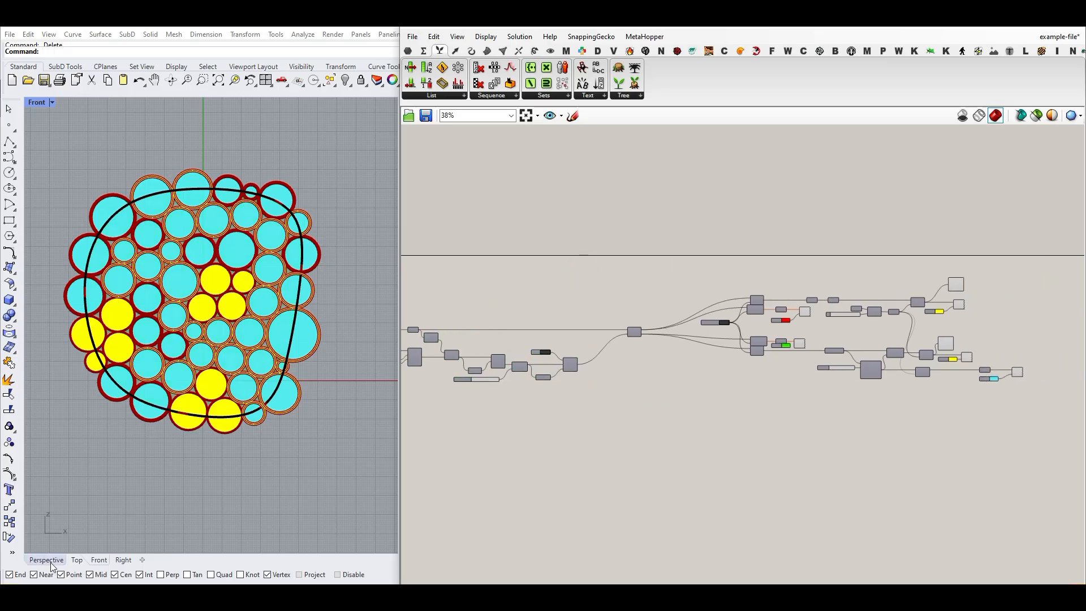
Step: Show the facade in the Perspective viewport using the Rendered display mode
click(47, 561)
right_drag(172, 420, 226, 351)
scroll(249, 319, down, 5)
scroll(181, 322, up, 8)
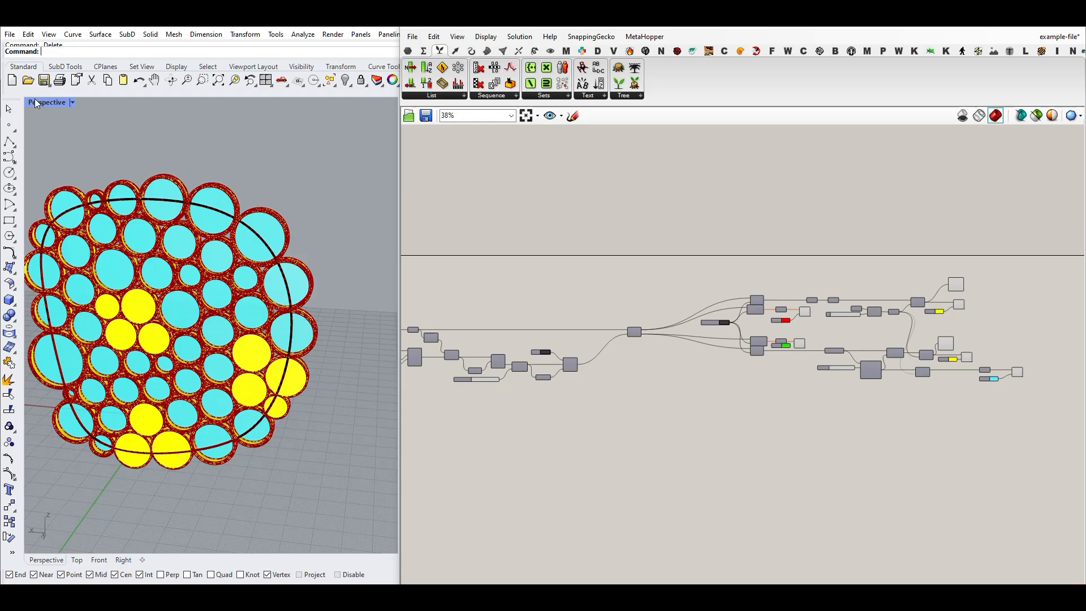
click(35, 103)
click(76, 167)
scroll(73, 164, down, 3)
scroll(251, 335, up, 5)
right_drag(251, 335, 212, 321)
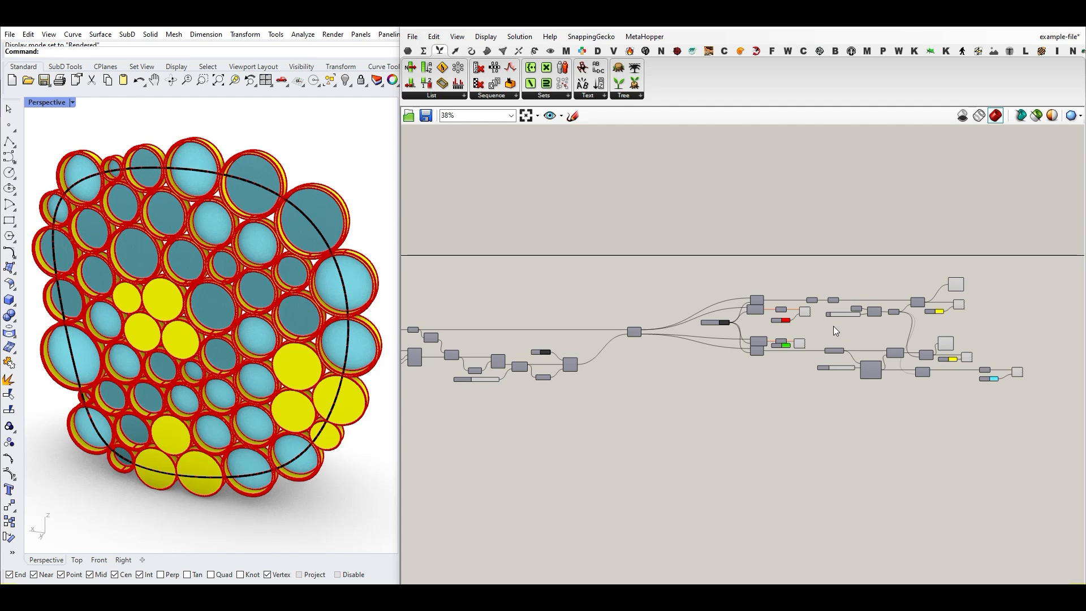
Step: Switch the Next Step (2) toggle to False and back to True to compare the flat circles with the extruded facade
scroll(833, 326, up, 6)
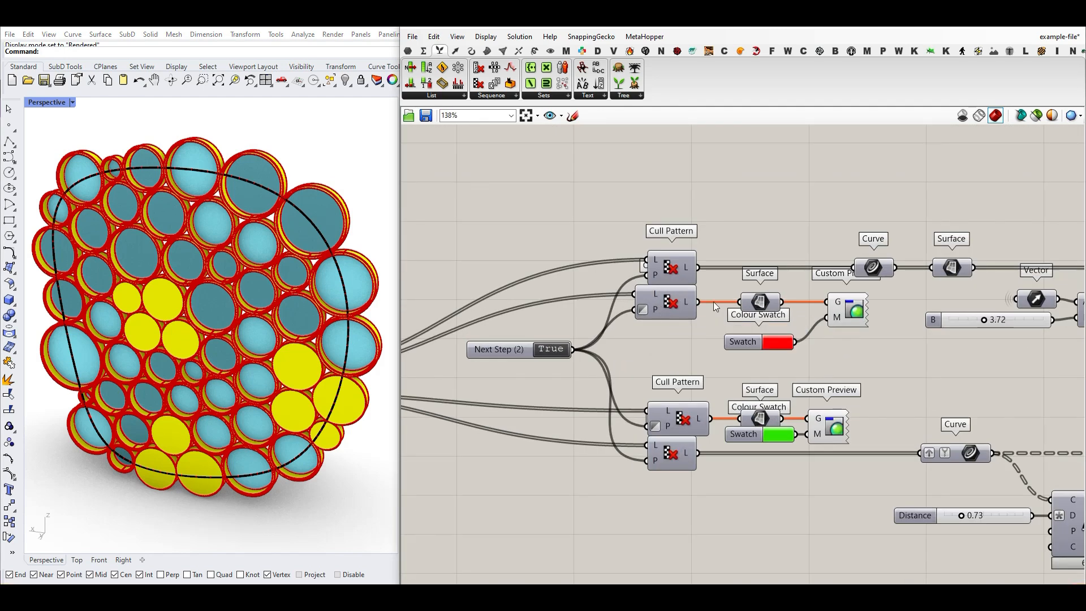
double_click(555, 351)
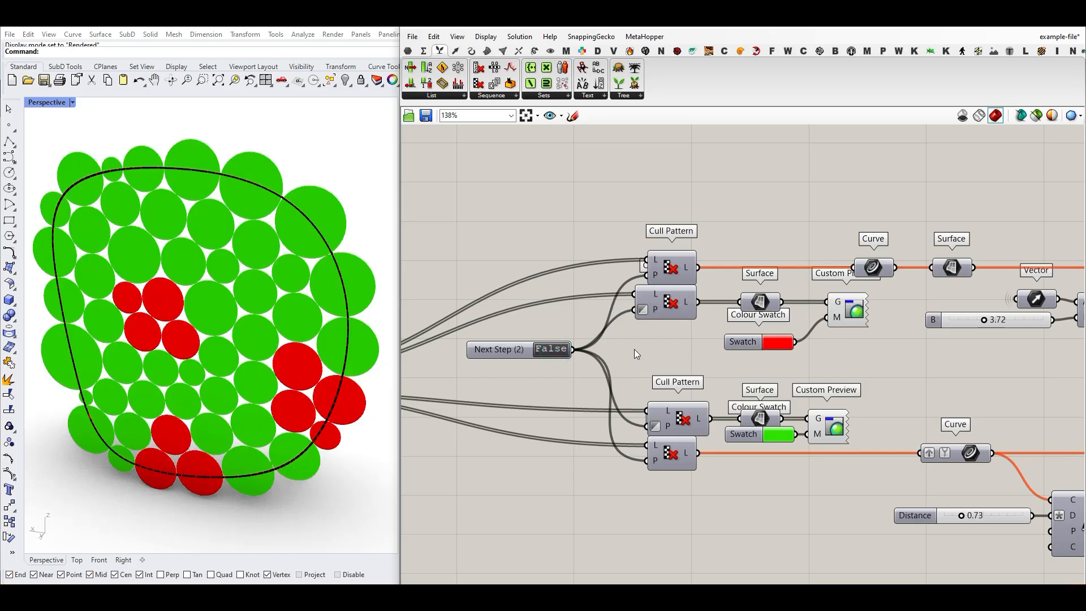
double_click(558, 352)
Step: Turn on the preview of the Surface parameter feeding the upper Extrude and select it to inspect its circular surfaces in the viewport
right_drag(906, 283, 675, 324)
mouse_move(659, 319)
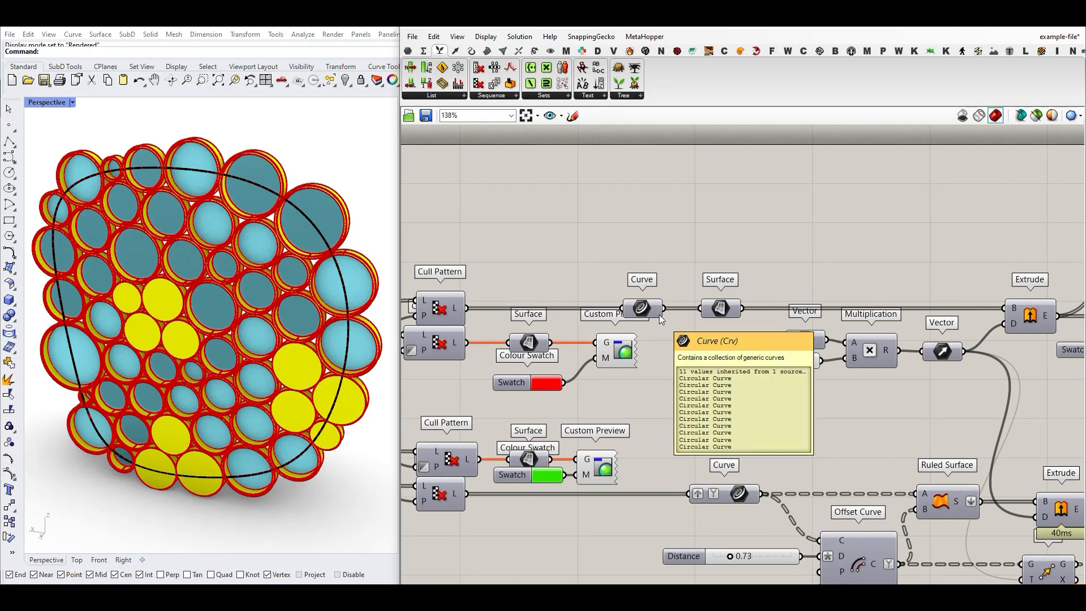
right_click(717, 303)
click(737, 325)
click(728, 310)
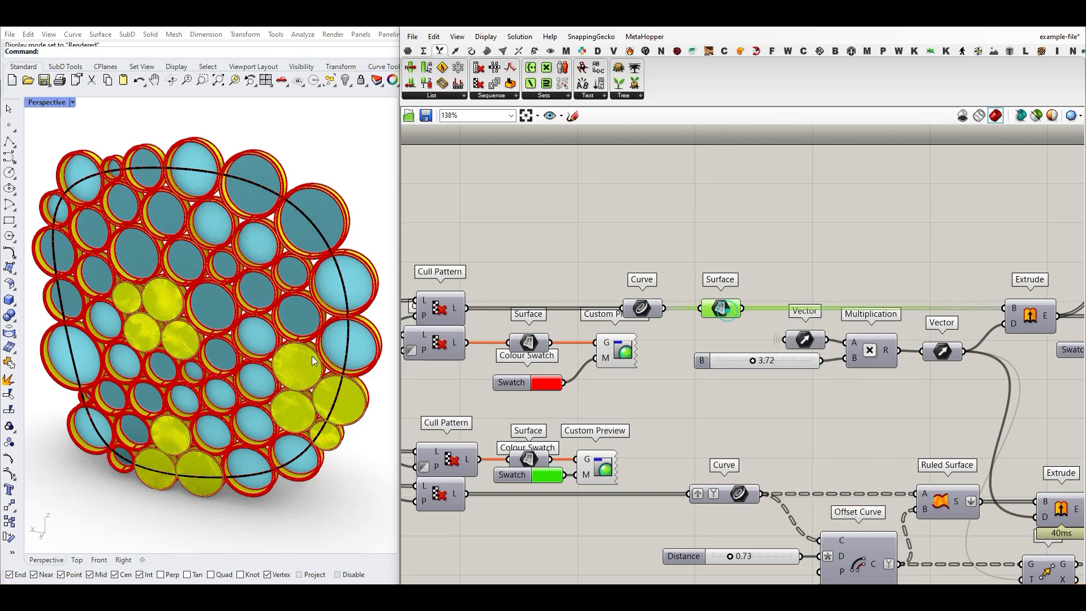
right_drag(275, 350, 327, 327)
scroll(327, 327, down, 3)
scroll(207, 262, up, 10)
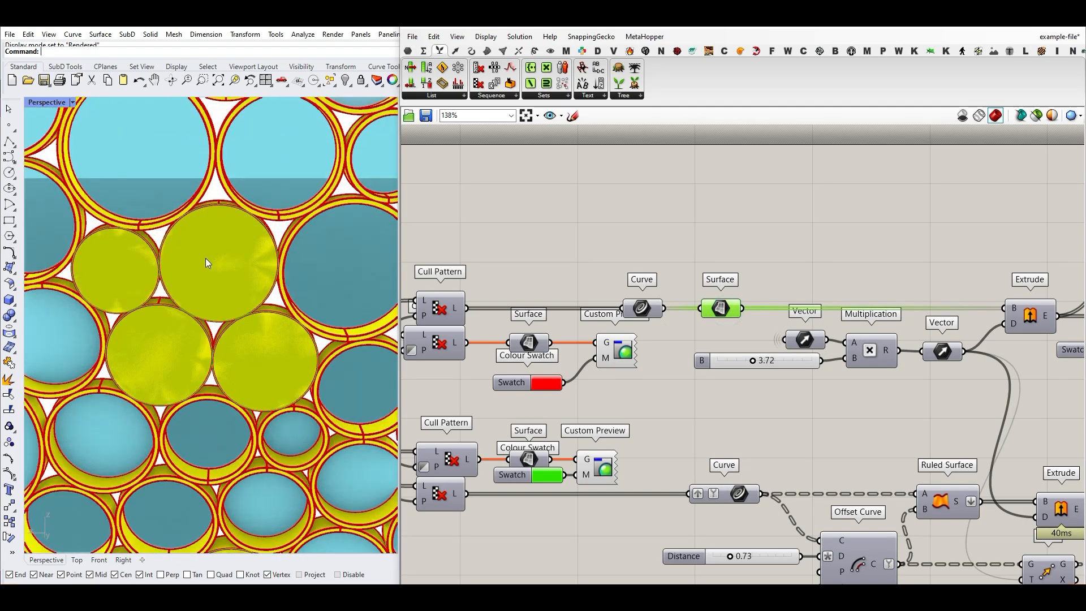
Step: Bake the circular surfaces from the Surface parameter feeding the upper Extrude
right_click(721, 308)
click(741, 352)
click(756, 465)
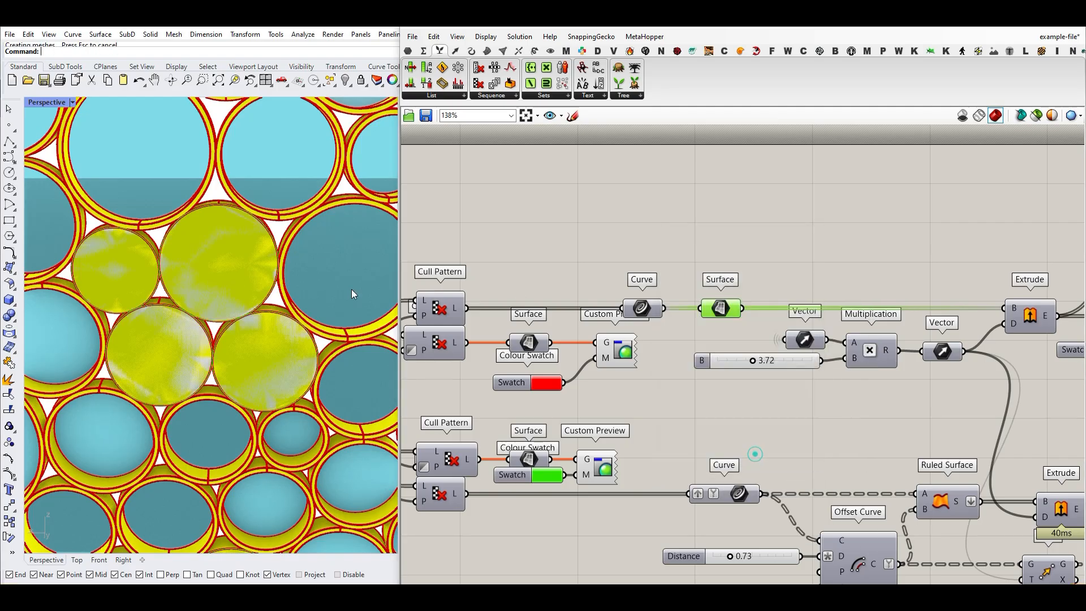
Step: Set the Perspective viewport to the Shaded display mode, select one baked circular surface and undo the bake
right_click(42, 104)
click(62, 156)
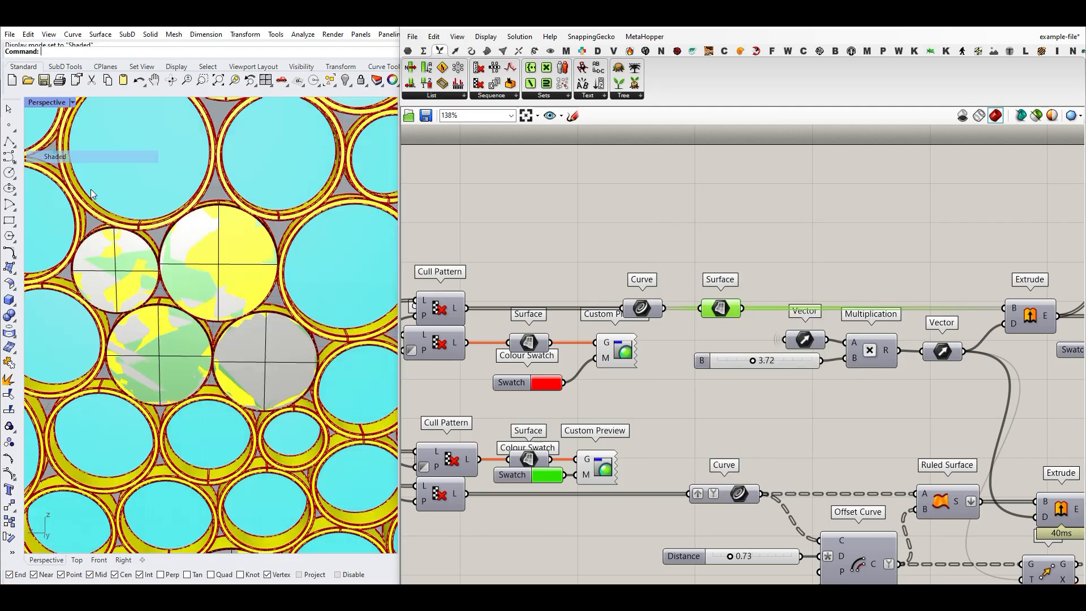
scroll(151, 289, down, 10)
mouse_move(153, 287)
right_down()
mouse_move(216, 289)
mouse_move(187, 274)
right_up()
click(187, 274)
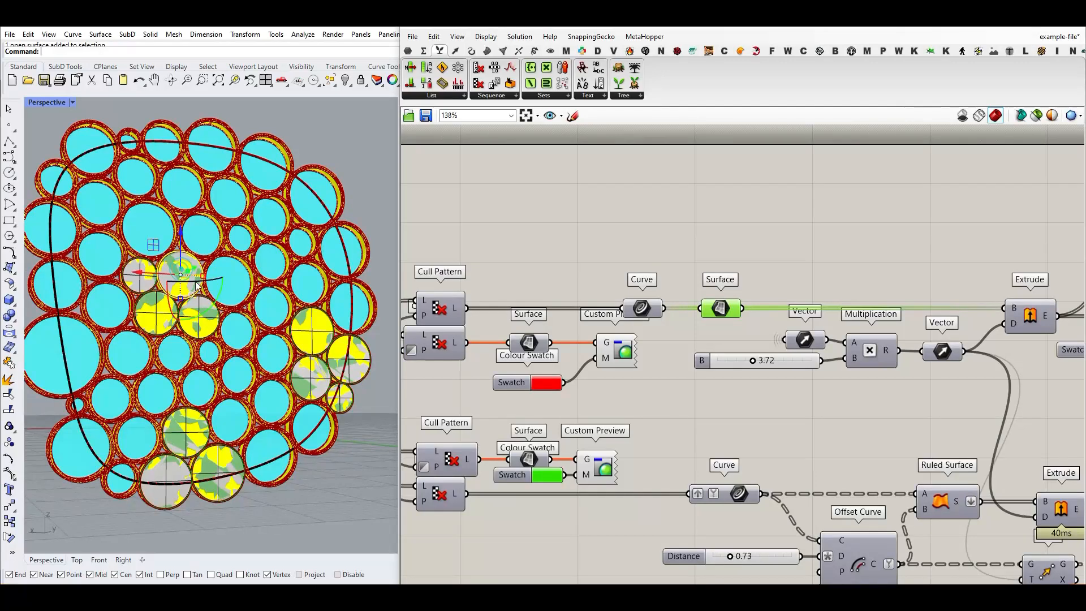
key(ctrl+z)
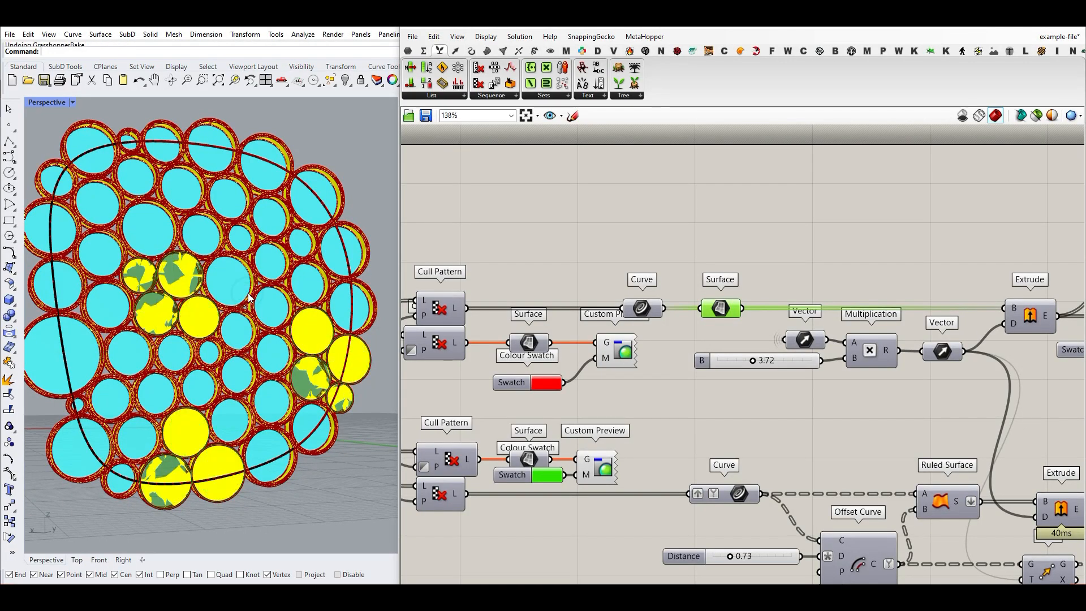
Step: Turn off the preview of the Surface parameter feeding the upper Extrude
right_drag(700, 299, 590, 300)
right_click(618, 306)
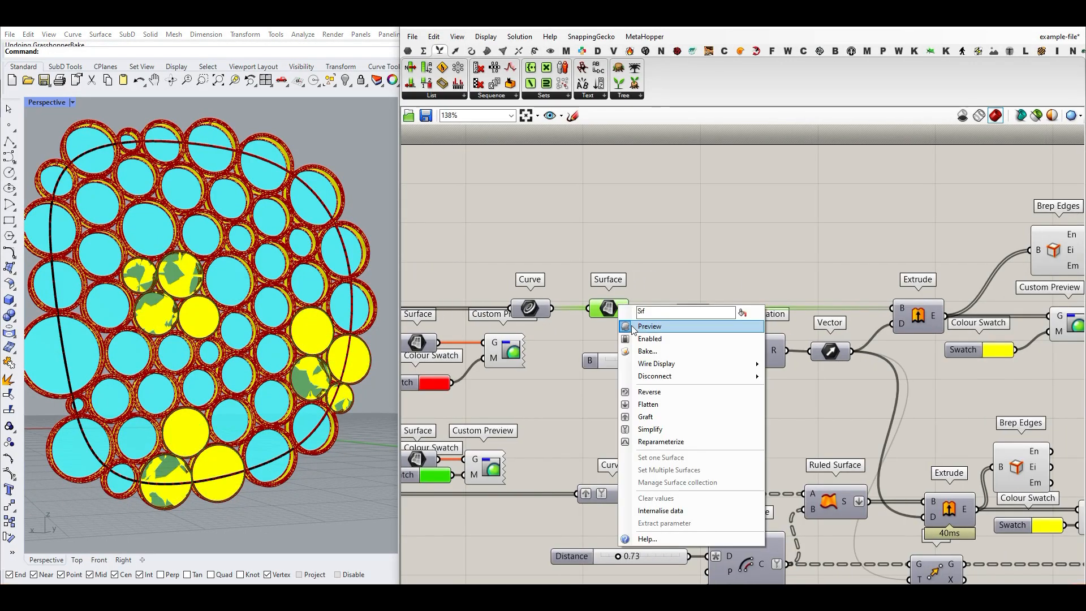
click(631, 325)
Step: Look up the Extrude component among the Freeform surface components
scroll(795, 315, up, 3)
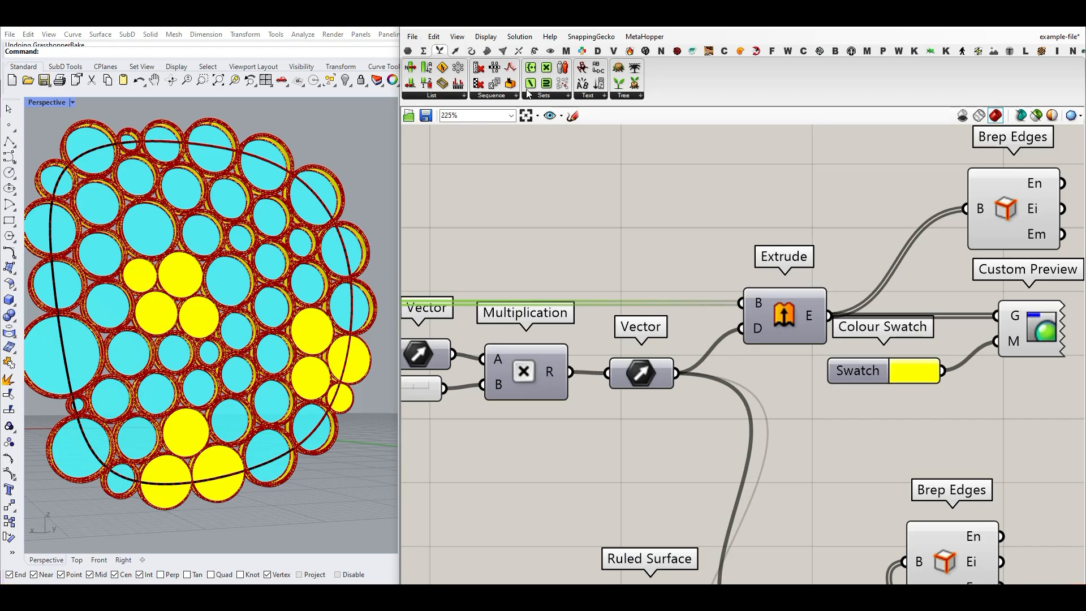
click(487, 50)
click(508, 95)
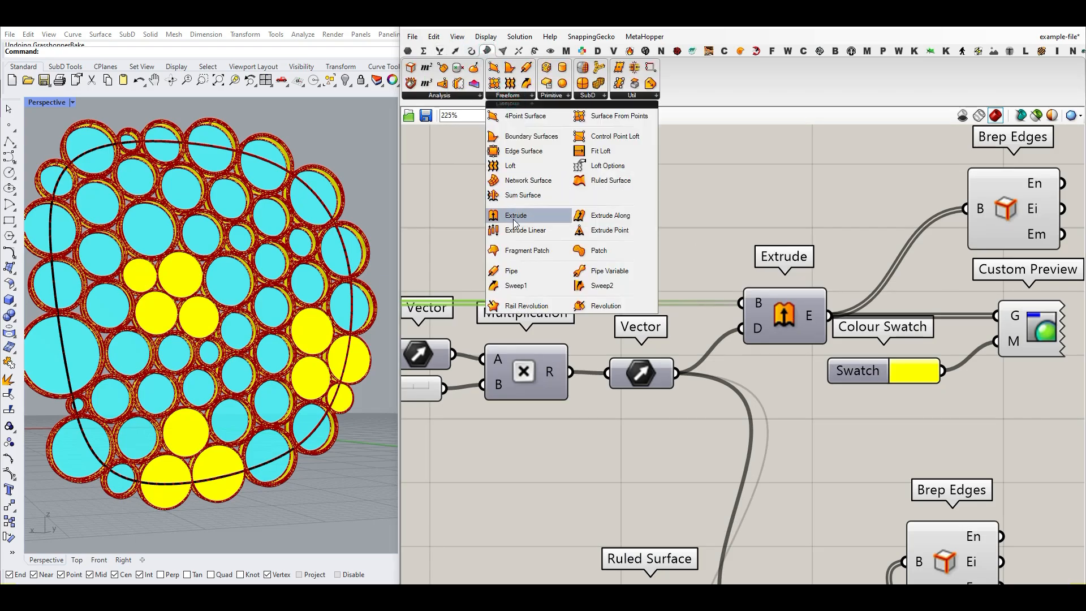
click(773, 199)
Step: Select the two Vector parameters on either side of the Multiplication in turn to inspect the extrusion direction
right_drag(679, 366, 782, 313)
scroll(779, 313, down, 3)
click(760, 317)
click(619, 310)
Step: Trace the definition back to its start and select the input Curve parameter feeding TriRemesh
right_drag(561, 336, 759, 313)
scroll(759, 313, down, 7)
right_drag(486, 323, 888, 324)
right_drag(475, 323, 749, 325)
right_drag(594, 312, 653, 309)
scroll(653, 308, up, 5)
right_drag(558, 284, 590, 286)
scroll(554, 288, up, 4)
click(507, 284)
Step: Select the boundary curve in the Perspective viewport, shift it slightly with the gumball and view the updated facade
right_drag(299, 289, 267, 341)
scroll(266, 342, down, 6)
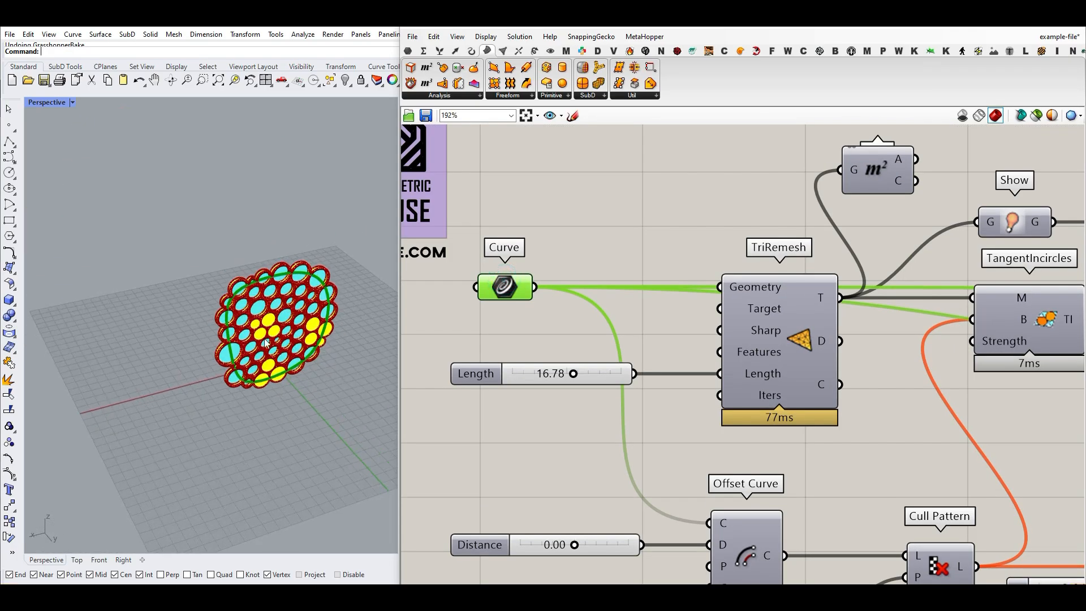
click(318, 320)
drag(298, 311, 289, 309)
click(334, 219)
right_drag(277, 343, 245, 393)
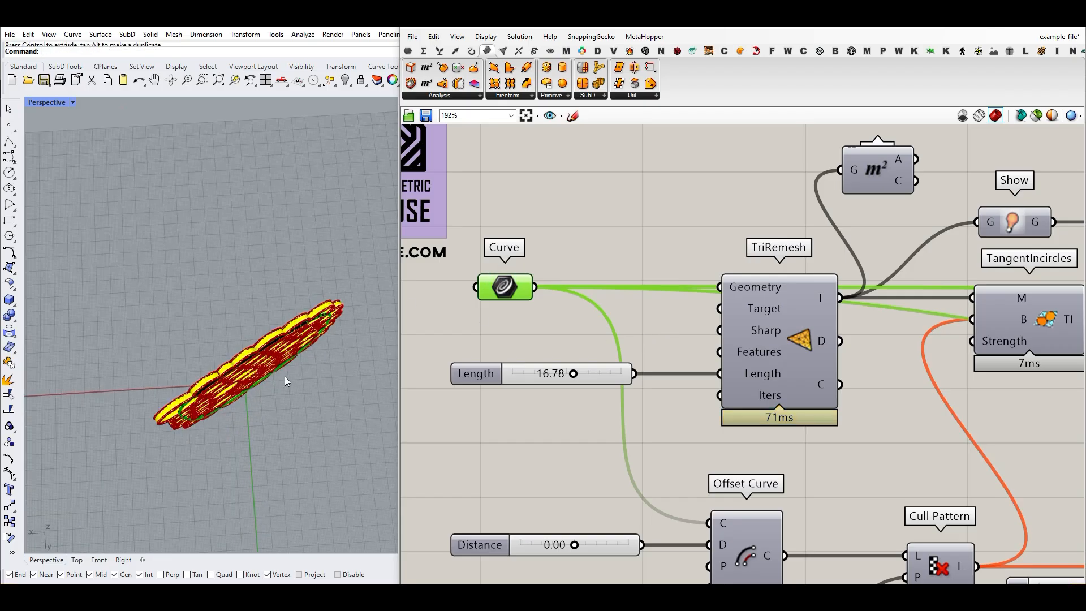
Step: Select the Vector parameter following the Multiplication to examine its connections to both Extrude components and the transform below
scroll(646, 314, down, 5)
right_drag(792, 317, 667, 318)
scroll(679, 320, down, 3)
right_drag(928, 321, 705, 324)
right_drag(990, 317, 663, 331)
scroll(663, 331, up, 5)
scroll(663, 331, up, 6)
scroll(207, 395, up, 4)
right_drag(207, 395, 333, 346)
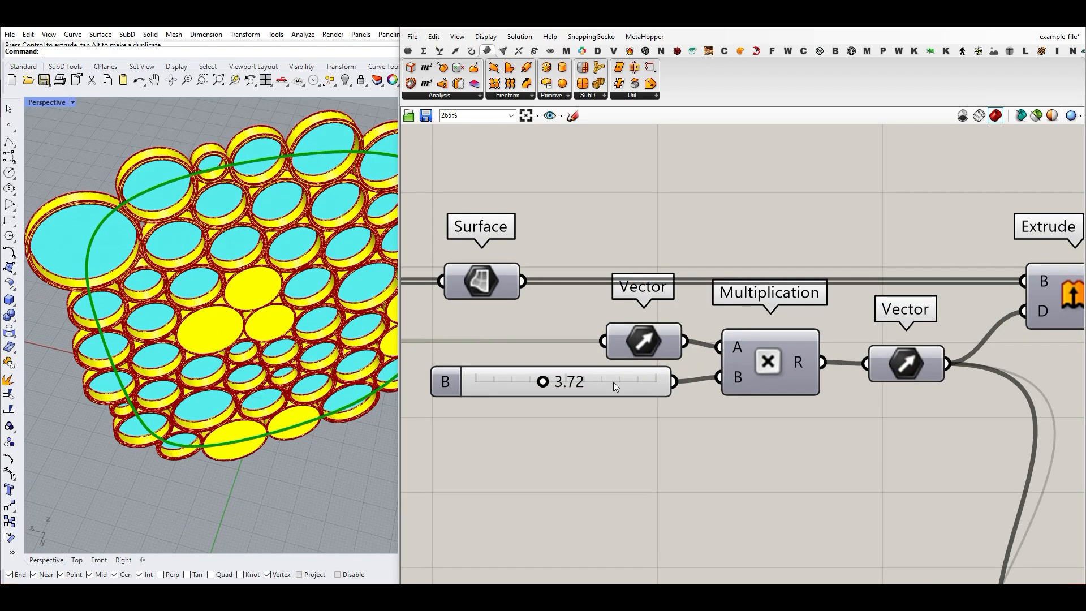
right_drag(958, 352, 826, 359)
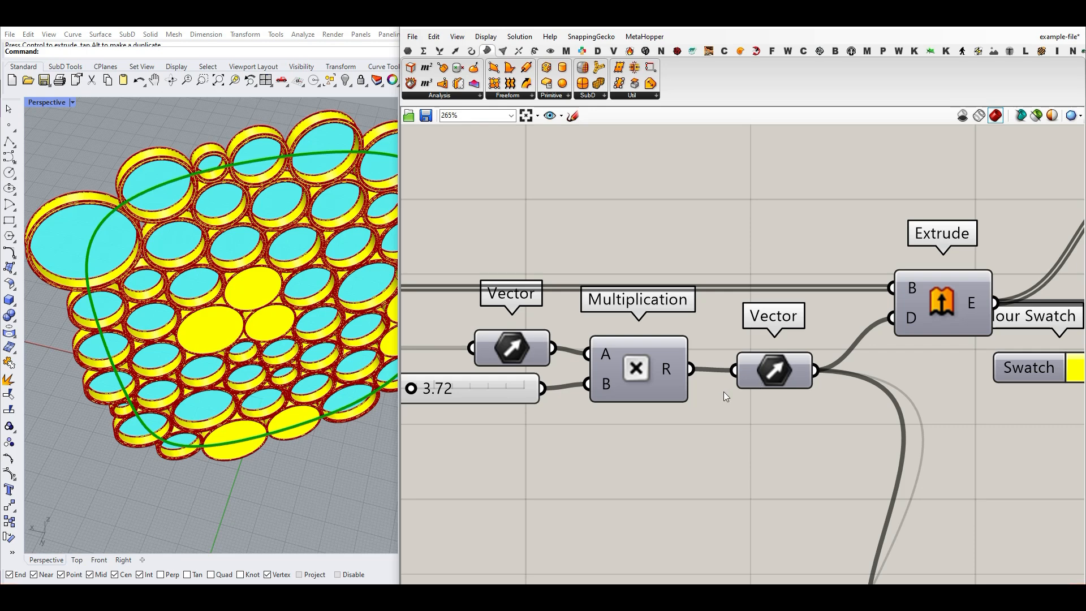
click(767, 368)
scroll(732, 412, down, 5)
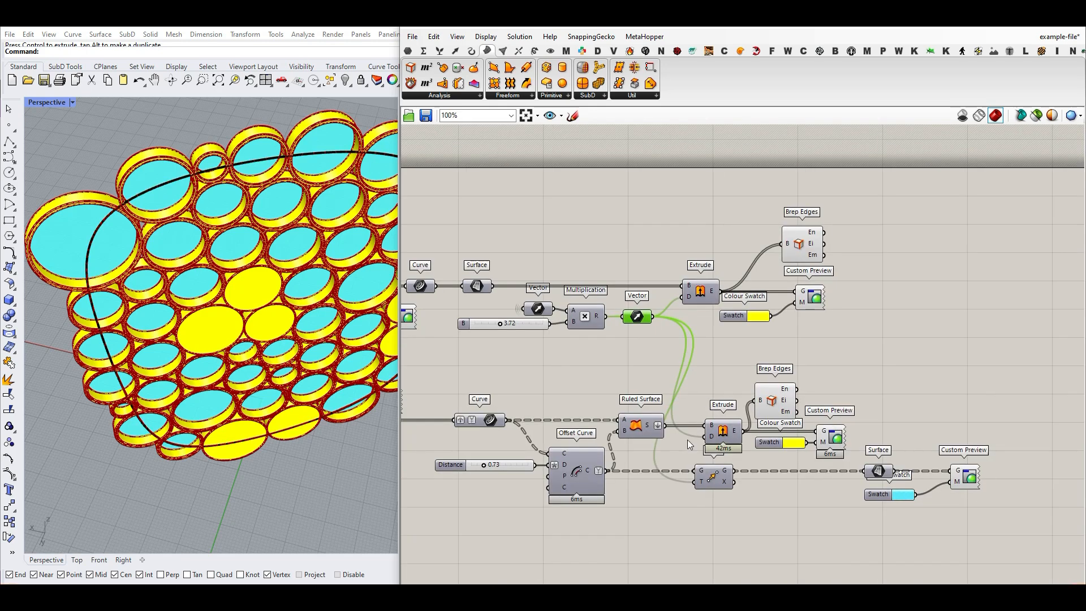
Step: Bake the solid circular panels from the output of the upper Extrude
scroll(714, 461, up, 6)
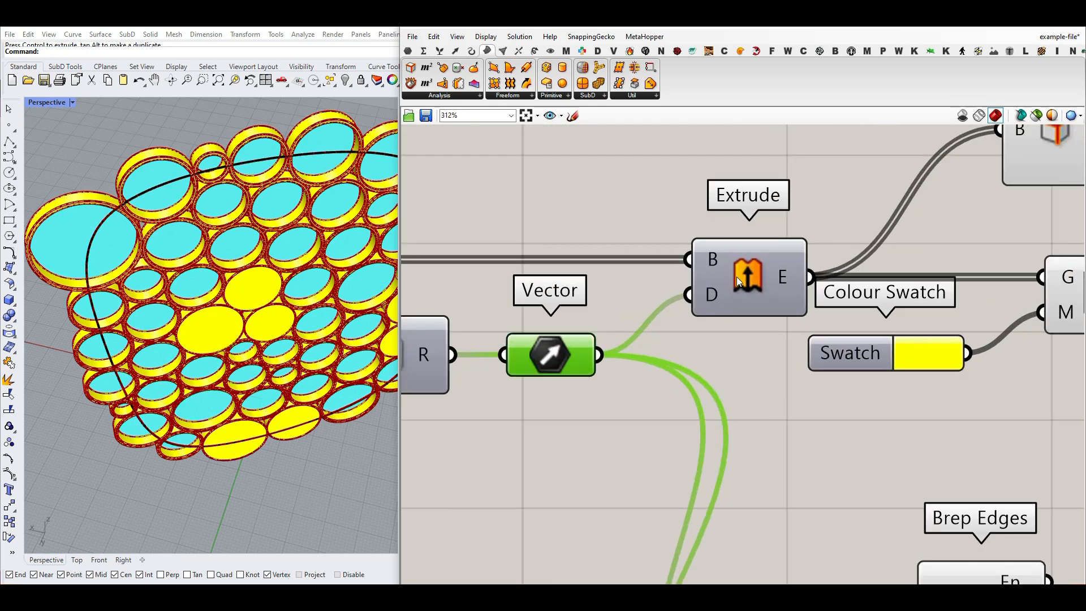
right_click(780, 270)
click(789, 289)
click(805, 399)
scroll(351, 355, down, 8)
Step: Select the newly baked panels and move them away from the facade to inspect them as solids
right_drag(226, 189, 211, 157)
click(335, 88)
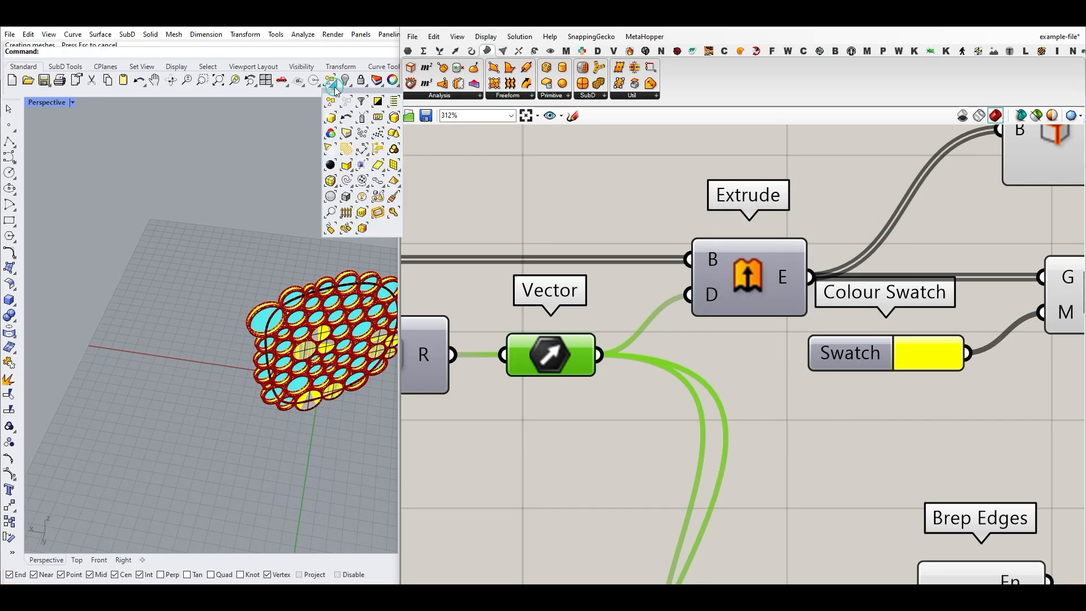
click(330, 117)
drag(286, 328, 209, 316)
click(229, 271)
scroll(217, 327, up, 10)
right_drag(217, 327, 183, 288)
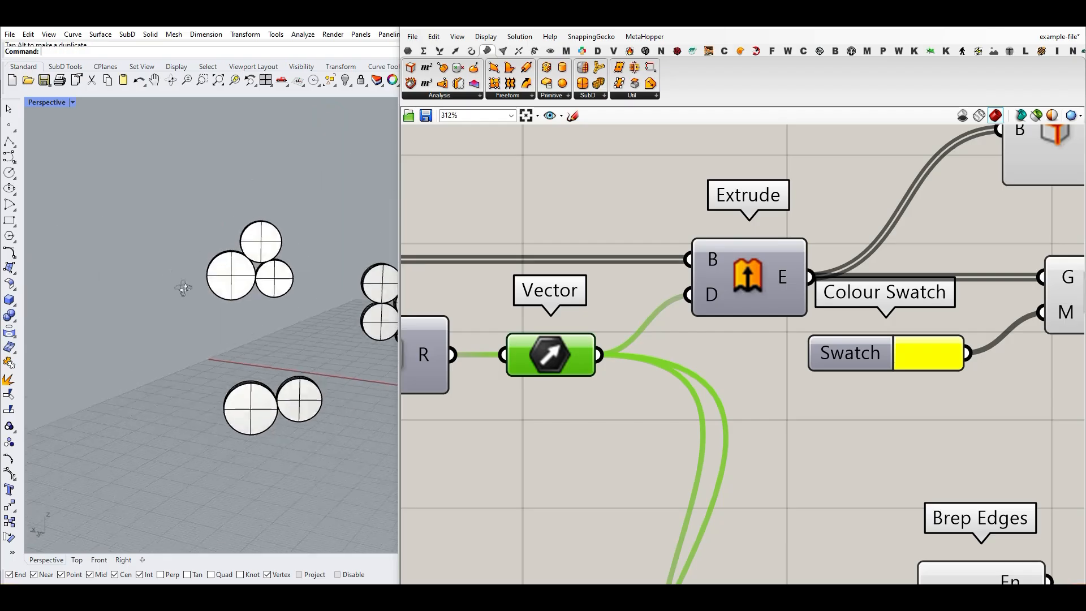
Step: Undo the move and the bake of the extruded panels
scroll(165, 308, down, 8)
key(ctrl+z)
key(ctrl+z)
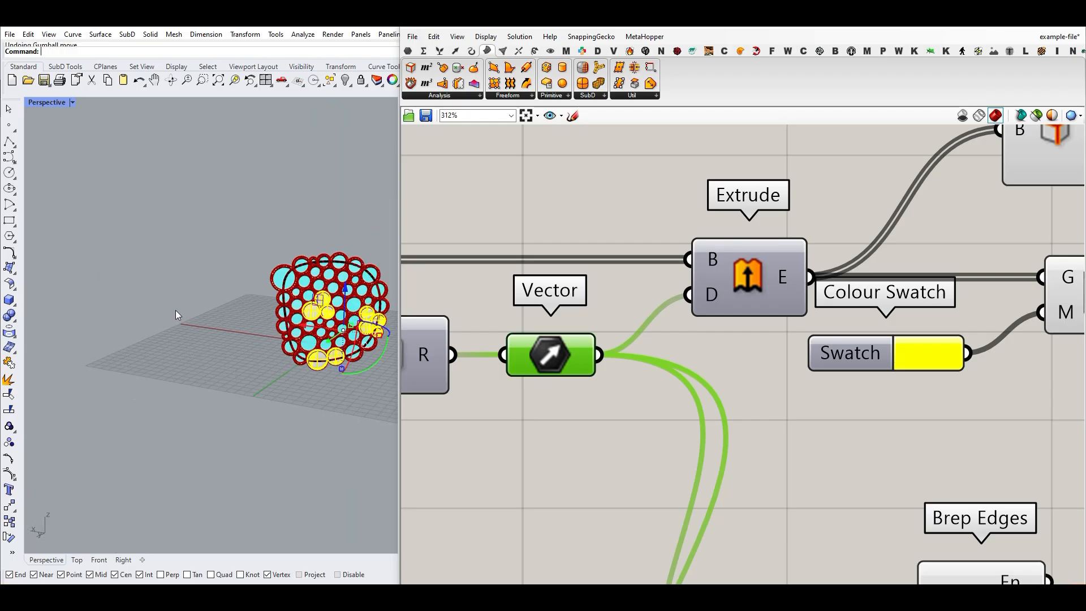
Step: Select the Brep Edges component attached to the upper Extrude to examine the panel edges, and clear the selection
right_drag(907, 334, 699, 333)
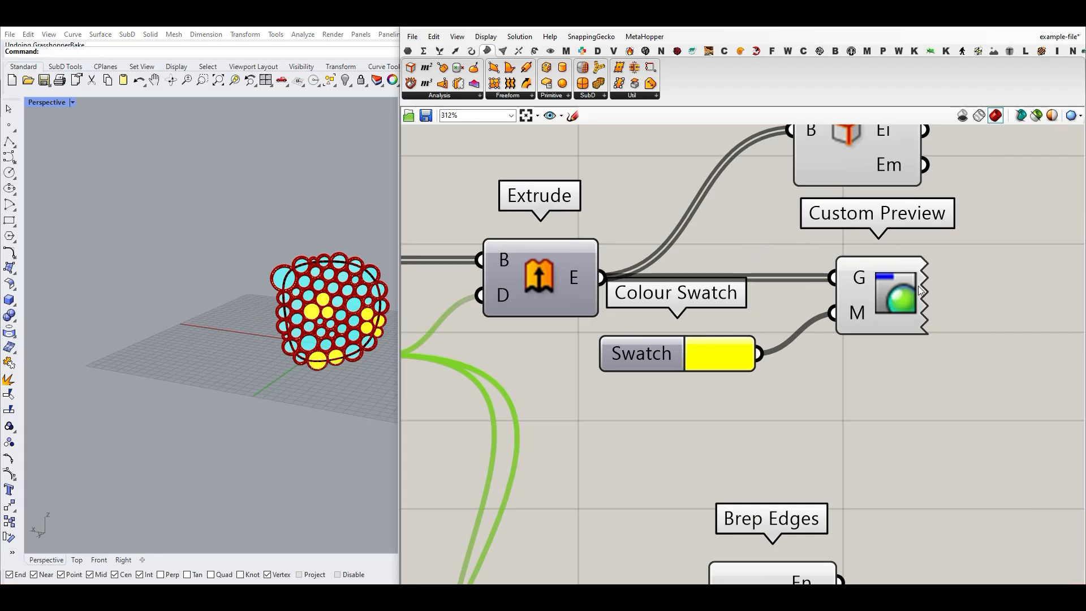
right_drag(854, 189, 846, 239)
scroll(835, 216, down, 3)
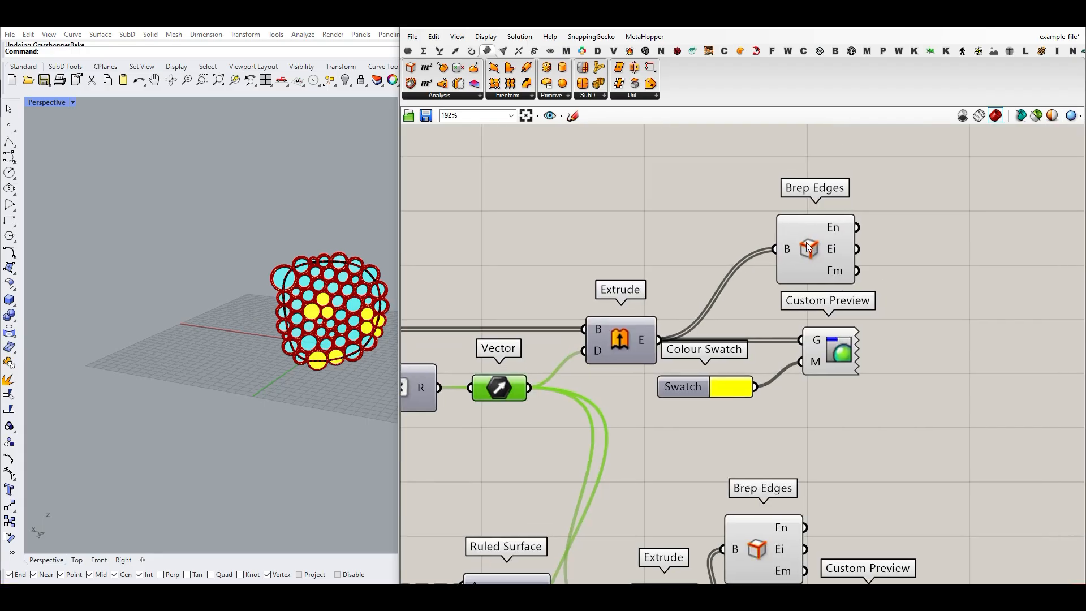
scroll(308, 312, up, 8)
click(810, 257)
click(691, 247)
scroll(703, 258, down, 6)
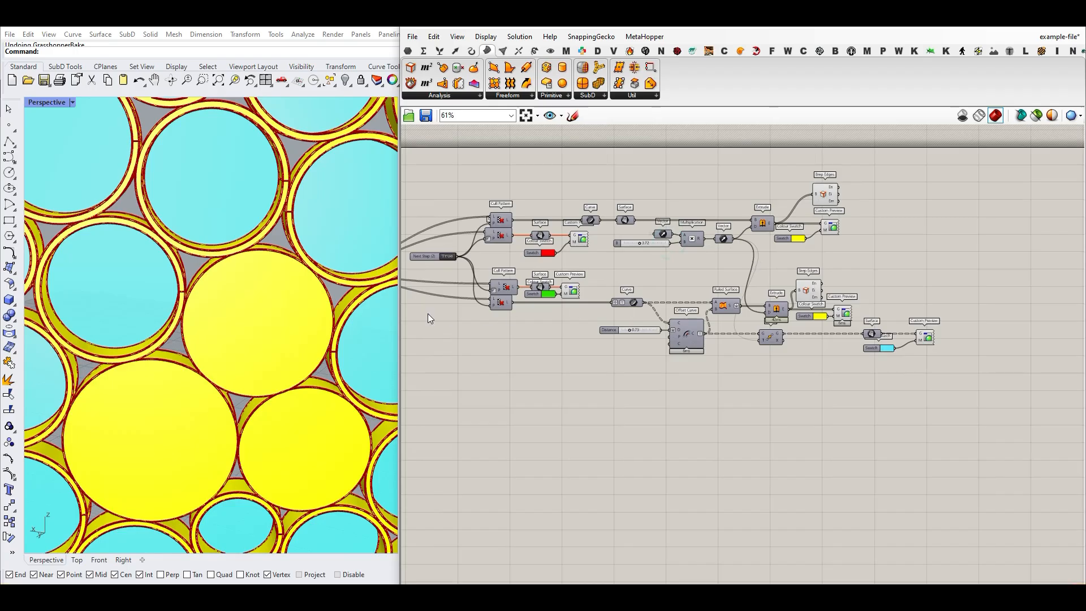
Step: Turn on the preview of the Offset Curve component and select it to inspect the inner ring circles
scroll(240, 338, down, 10)
right_drag(240, 338, 255, 341)
scroll(149, 288, up, 8)
right_drag(582, 305, 616, 321)
scroll(616, 321, up, 5)
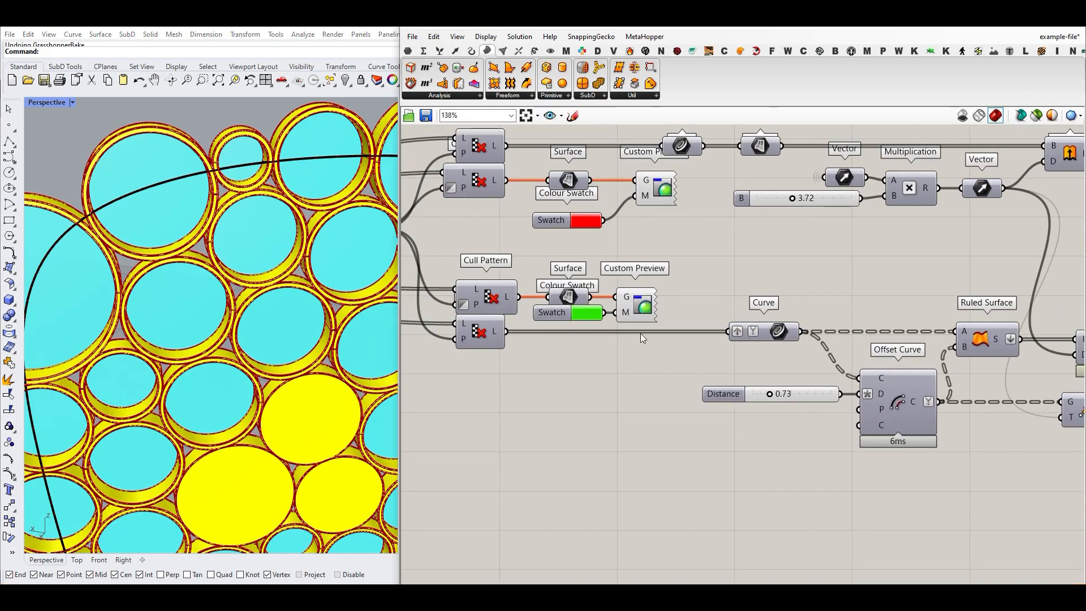
right_drag(864, 295, 634, 318)
click(618, 336)
right_click(663, 385)
click(675, 406)
click(668, 402)
scroll(195, 342, down, 6)
right_drag(196, 342, 203, 327)
scroll(203, 323, up, 5)
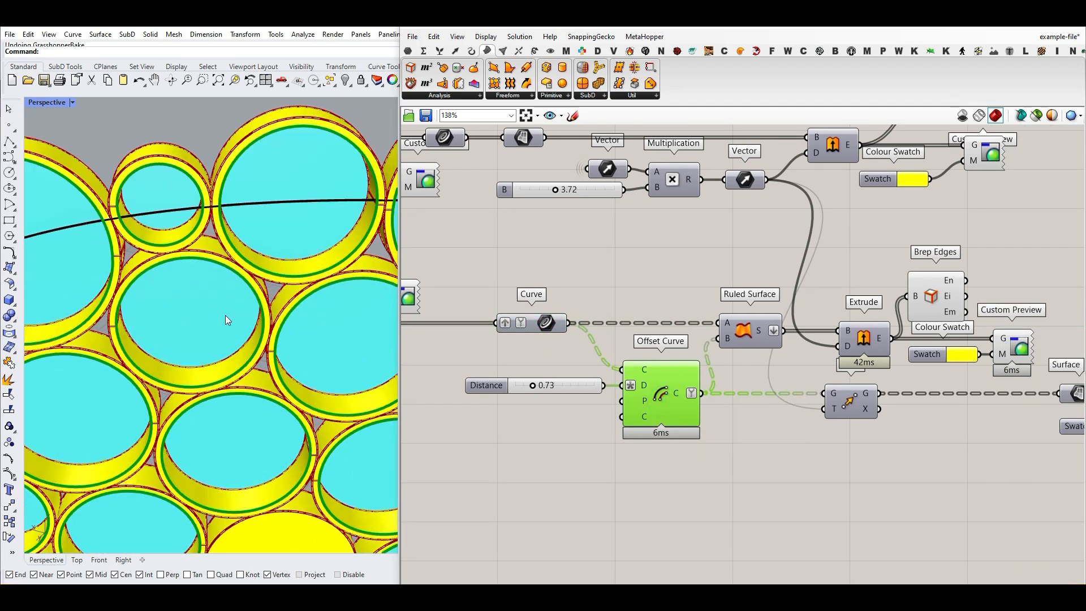
Step: Turn on the preview of the Curve parameter feeding Offset Curve and select both to compare outer and inner circles
right_click(551, 317)
click(560, 338)
click(552, 329)
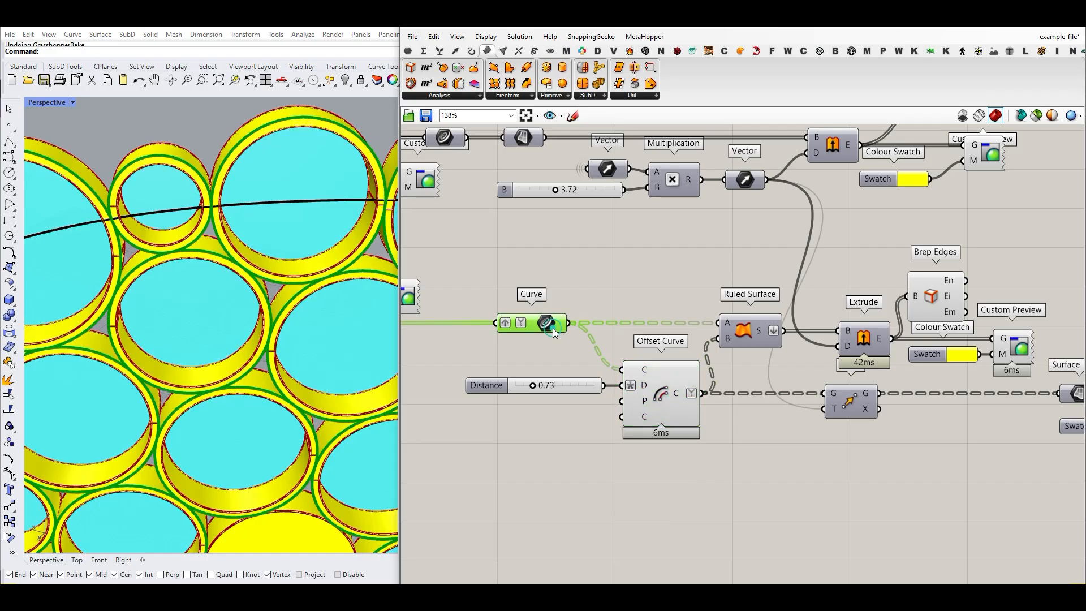
shift+click(636, 390)
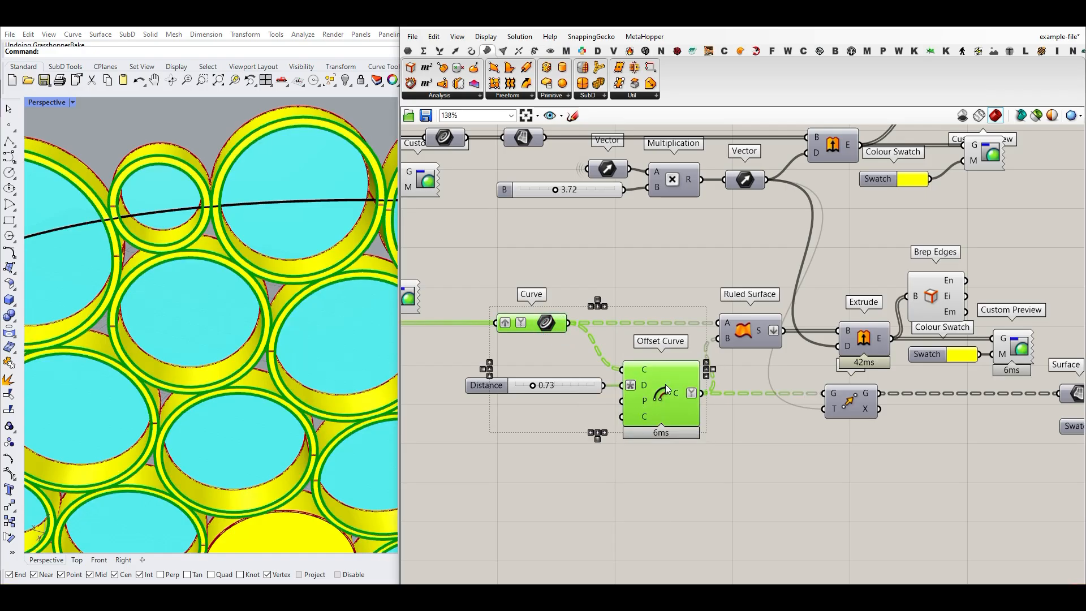
Step: Check the Graft and Simplify options on the Curve parameter feeding Offset Curve, and clear the selection
right_click(543, 323)
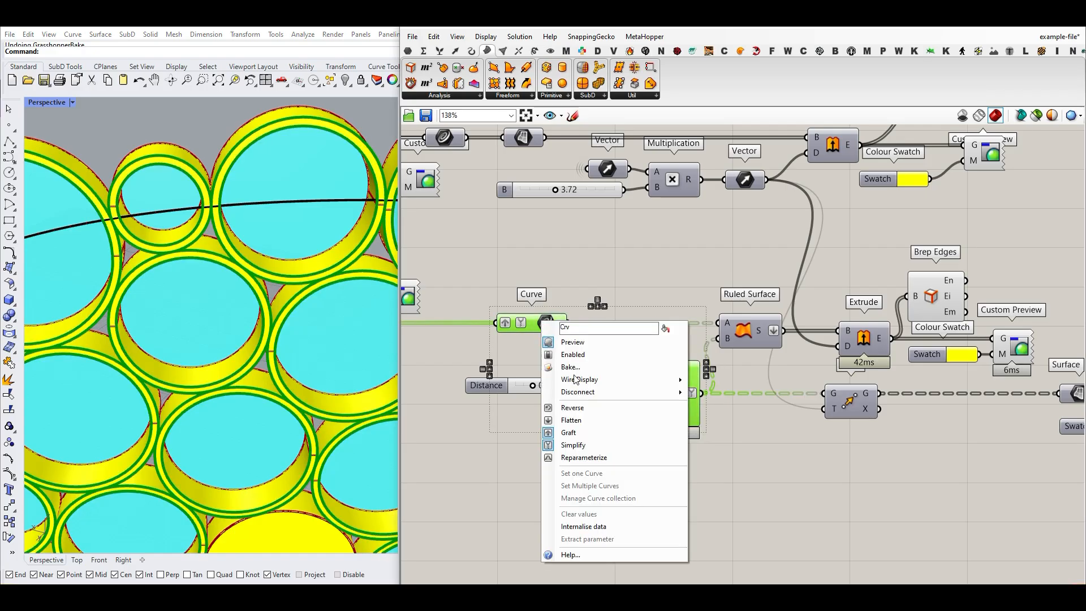
click(592, 270)
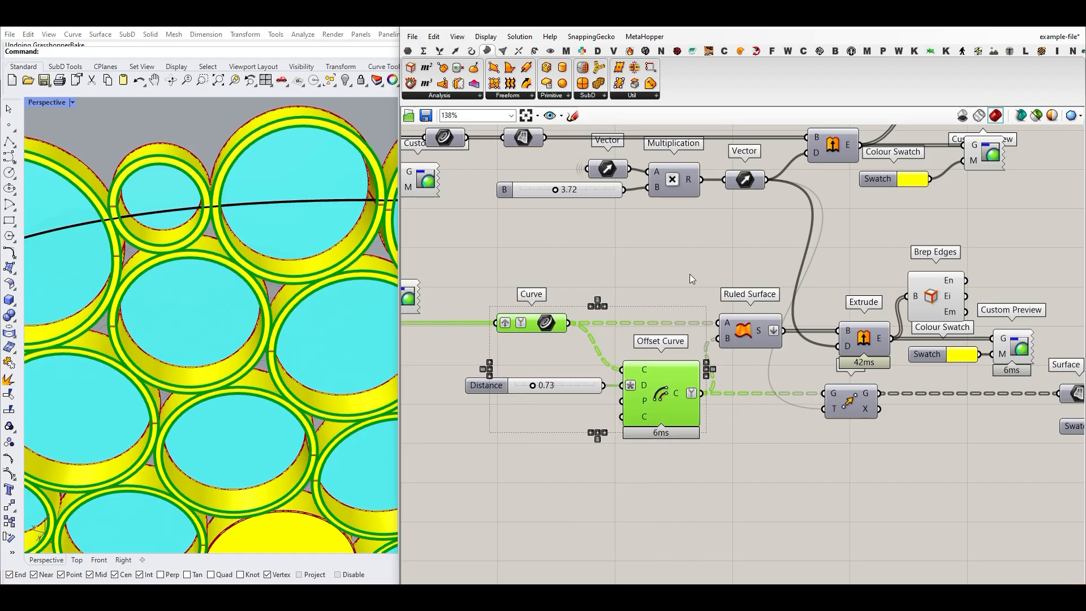
click(690, 274)
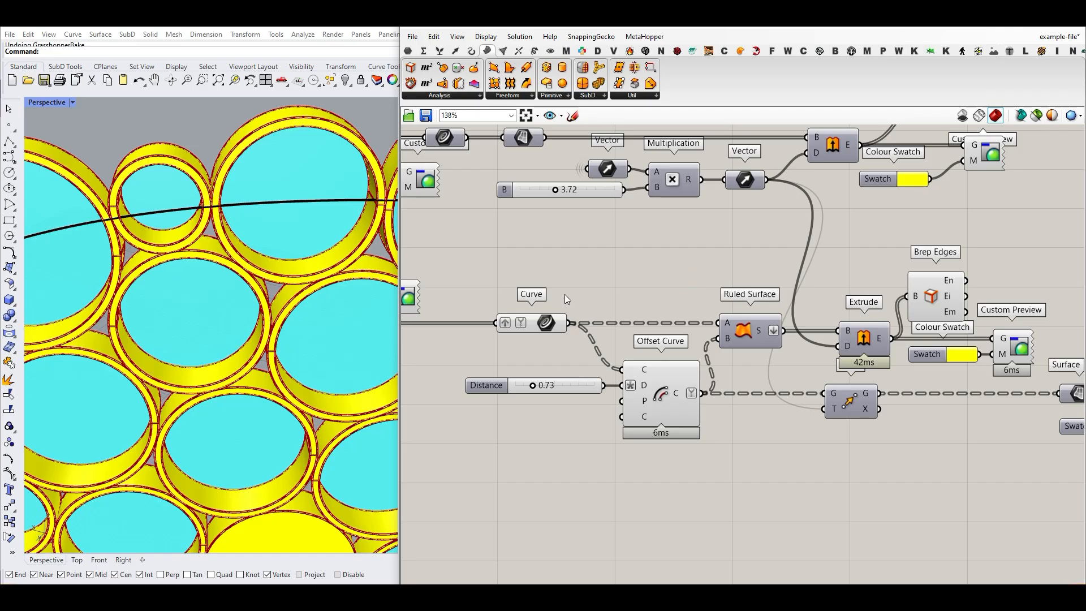
Step: Read the Curve parameter's data tree and select Curve and Offset Curve alternately to compare their circles
mouse_move(548, 322)
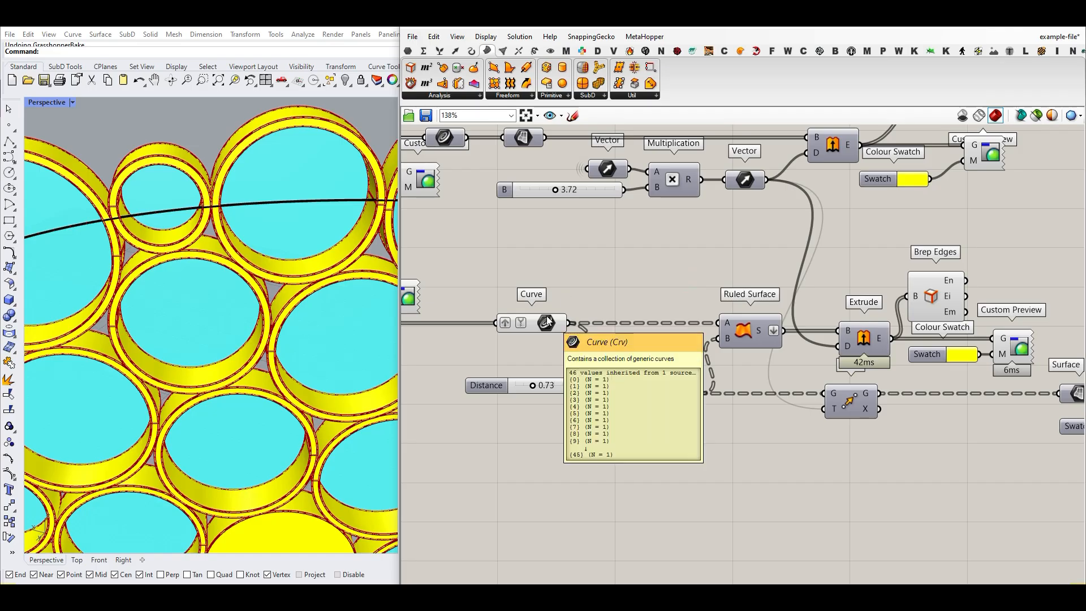
click(547, 322)
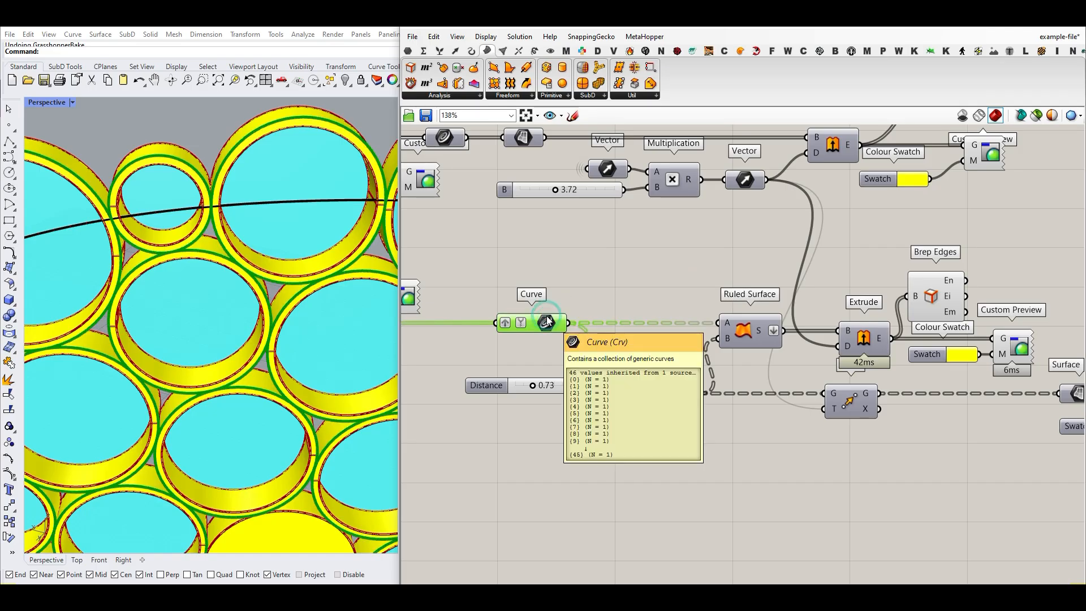
click(661, 388)
click(545, 323)
click(660, 387)
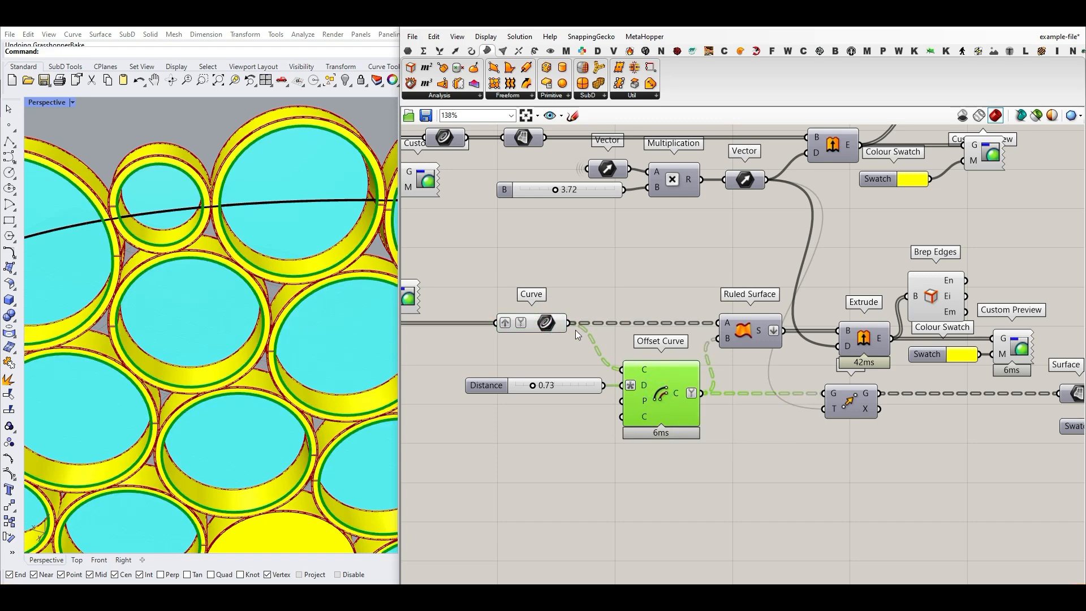
Step: Examine the gap between the two circles up close and look up the Ruled Surface component among the Freeform components
scroll(188, 253, up, 5)
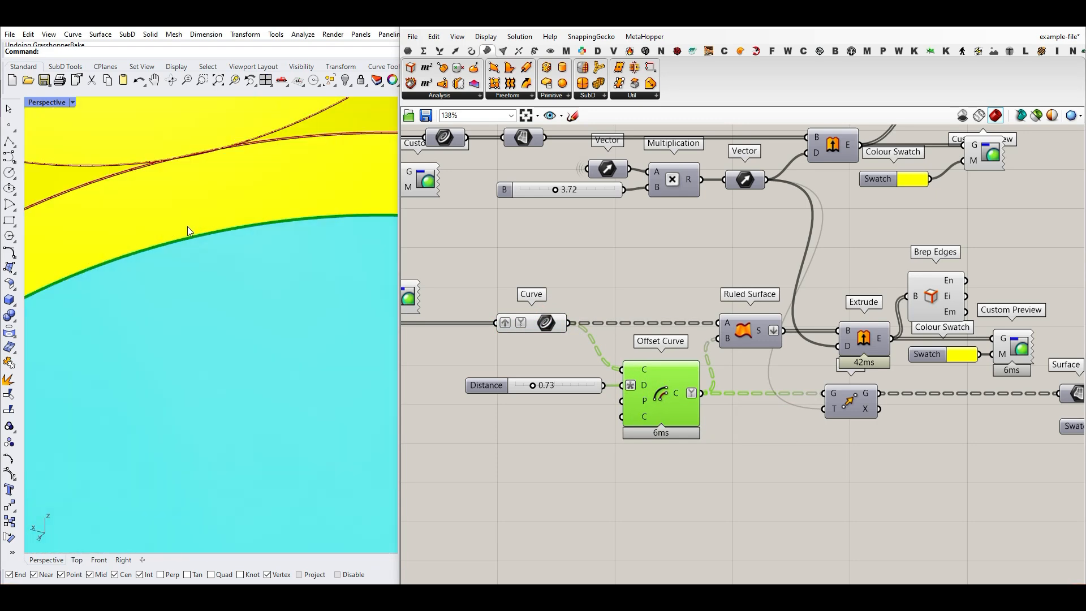
scroll(188, 227, down, 3)
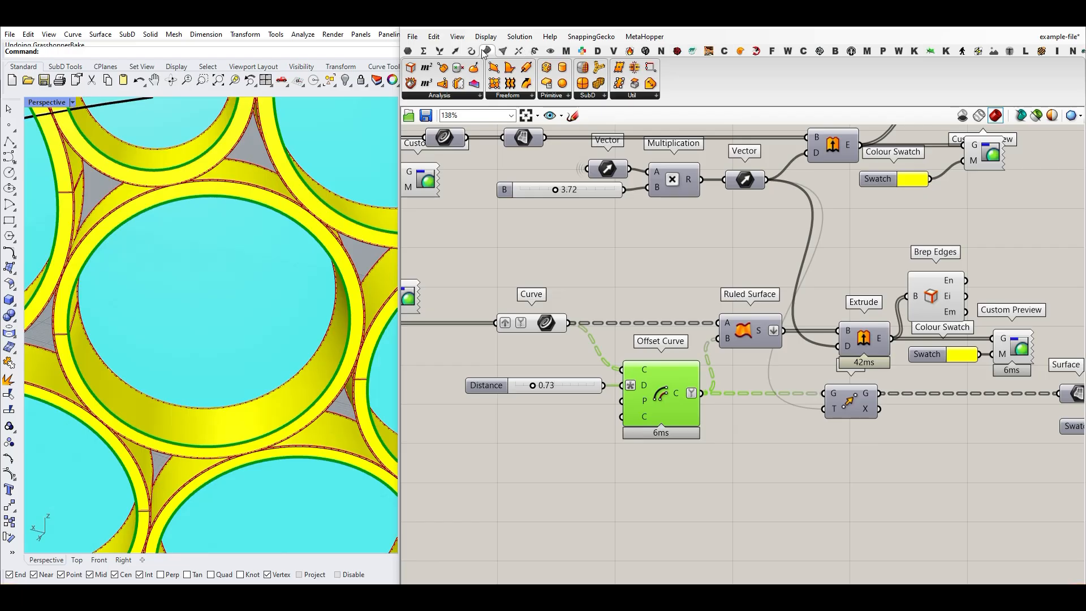
click(516, 96)
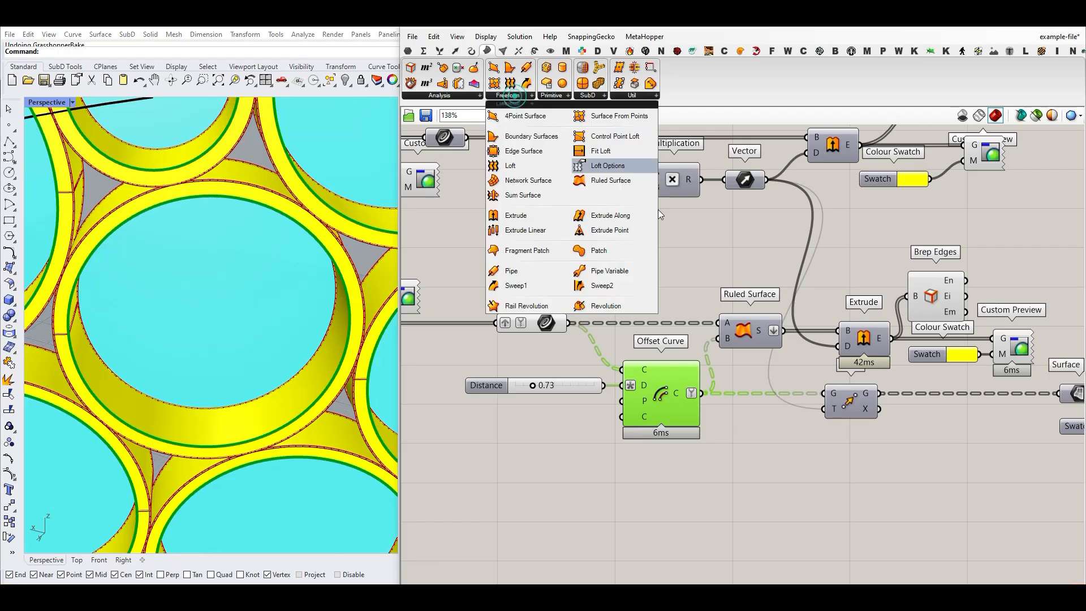
click(611, 181)
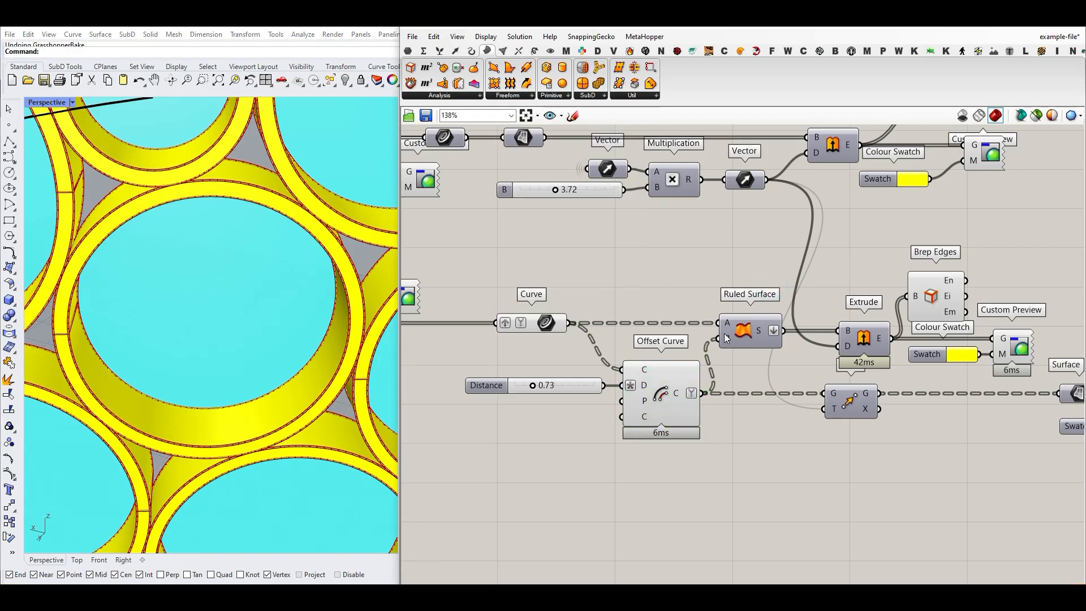
Step: Bake the flat ring surfaces from the Ruled Surface output
right_click(741, 330)
click(753, 349)
right_click(760, 327)
click(787, 347)
click(774, 448)
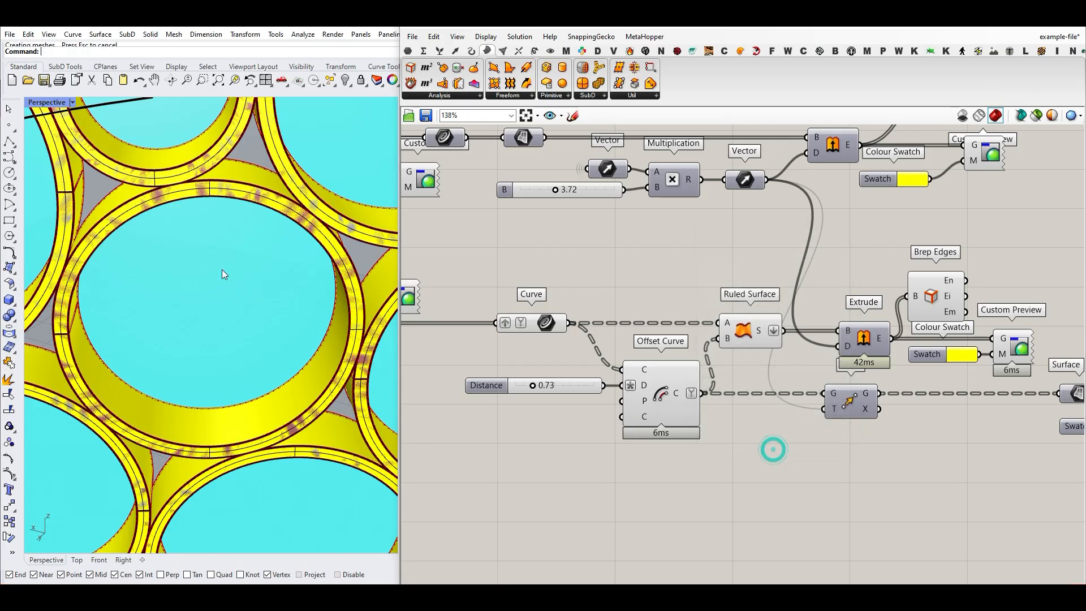
Step: Select the newly baked ring surfaces and move them away from the facade to inspect them
right_drag(222, 272, 282, 277)
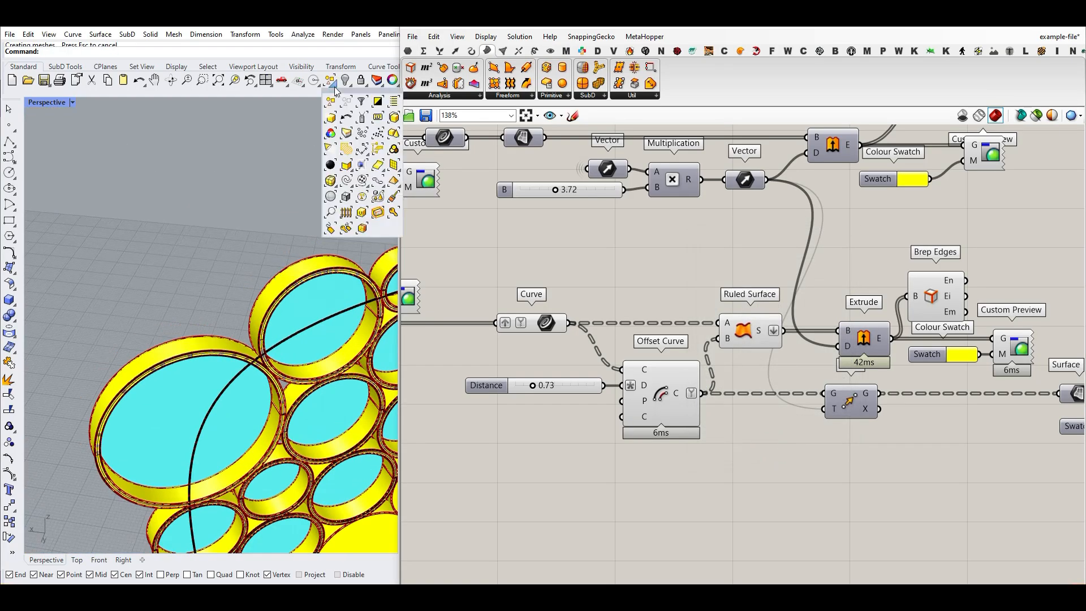
scroll(315, 272, down, 5)
drag(299, 294, 108, 272)
click(167, 182)
scroll(121, 236, up, 8)
scroll(175, 259, down, 6)
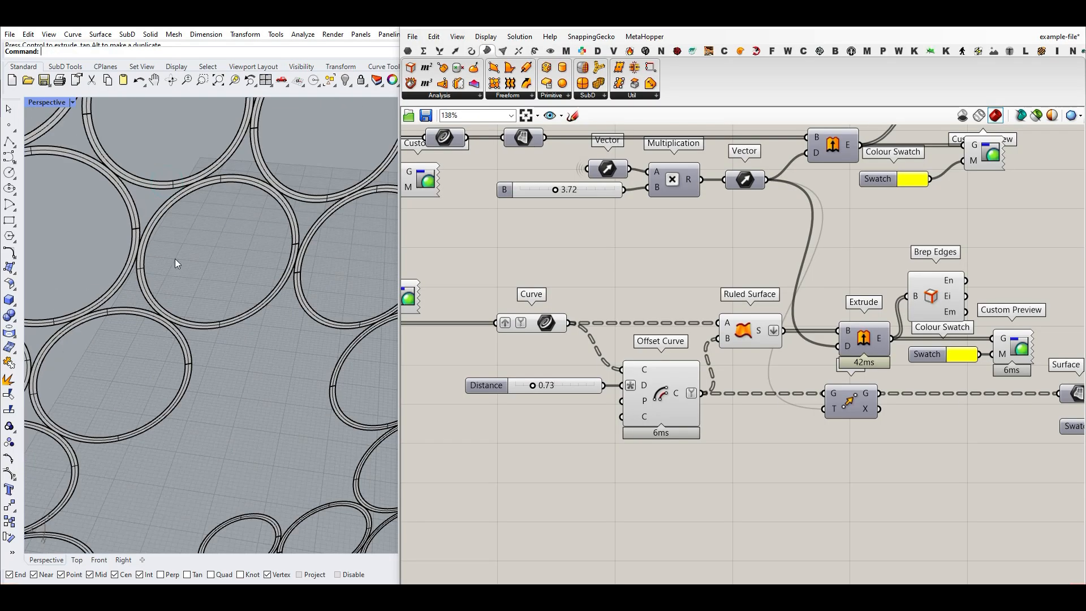
Step: Select all the baked ring surfaces and delete them
drag(323, 361, 33, 146)
right_drag(167, 198, 212, 308)
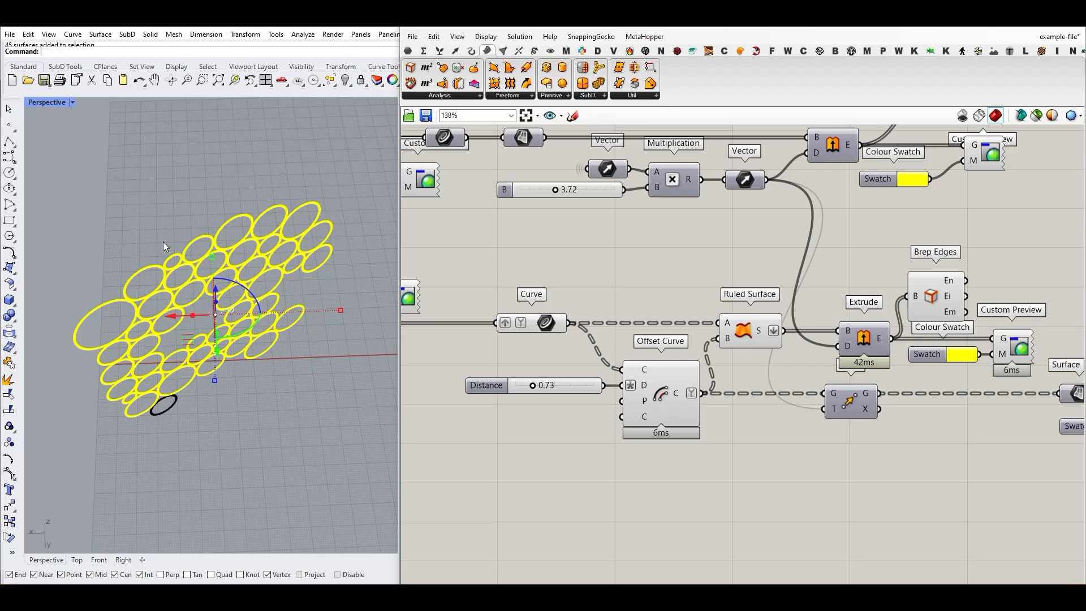
scroll(219, 283, down, 9)
drag(265, 229, 167, 346)
key(Delete)
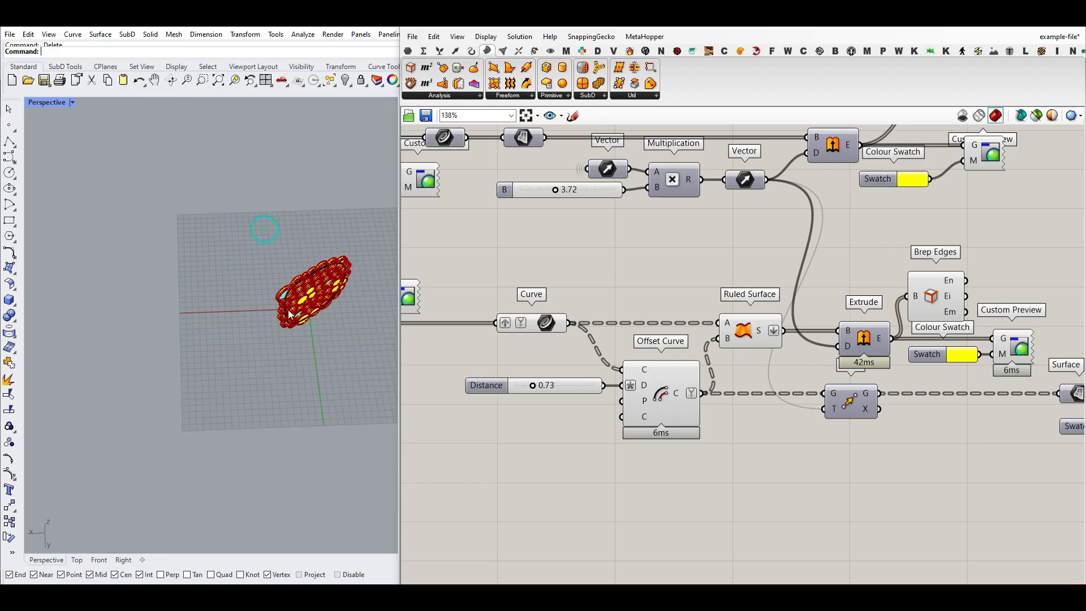
scroll(289, 314, up, 10)
scroll(640, 328, up, 4)
scroll(625, 325, down, 4)
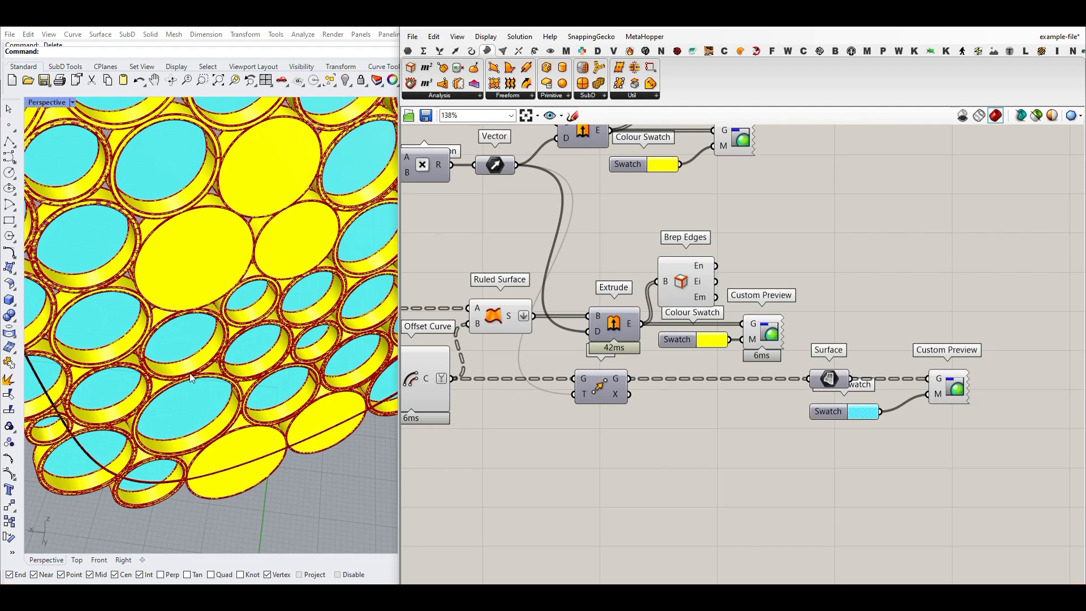
Step: Examine how the inner offset curves are moved and converted to surfaces for the cyan glazing preview
right_drag(189, 373, 179, 338)
scroll(179, 338, down, 2)
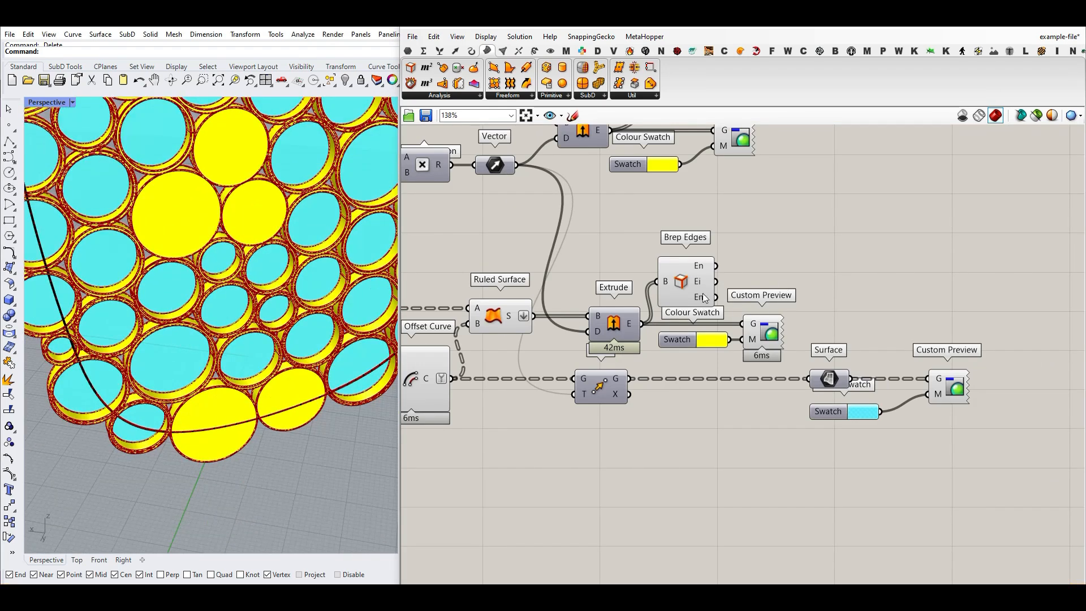
right_drag(573, 420, 680, 412)
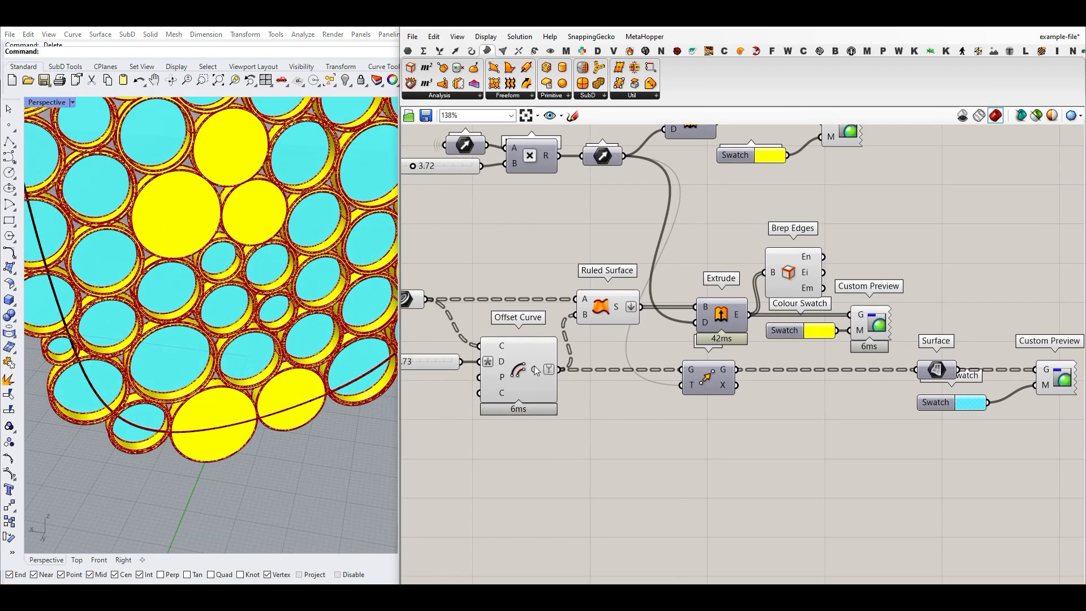
click(517, 364)
right_drag(287, 381, 305, 371)
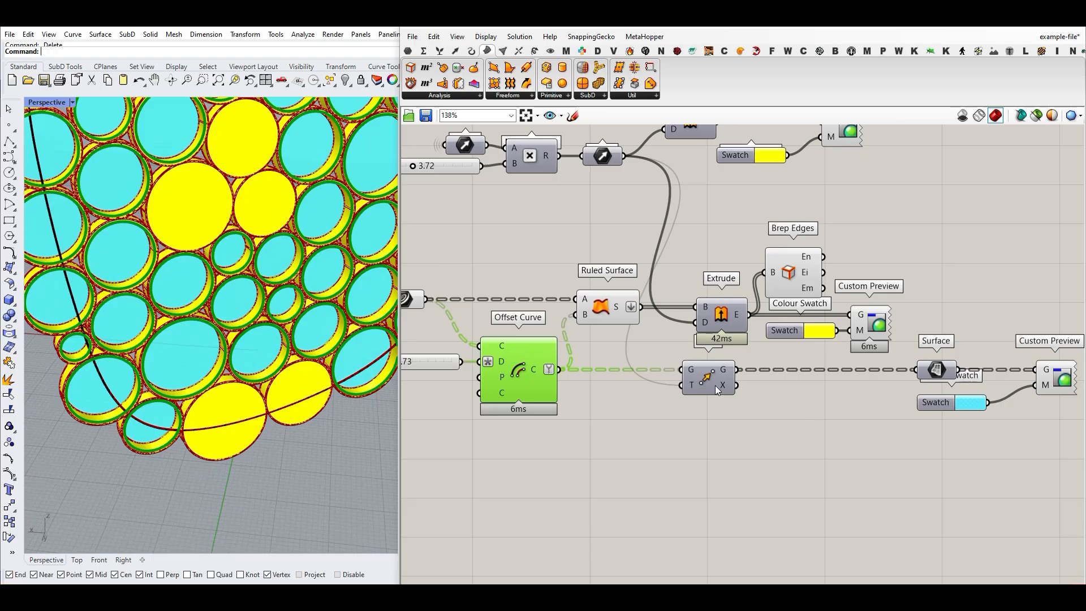
right_drag(221, 351, 338, 309)
scroll(340, 304, up, 6)
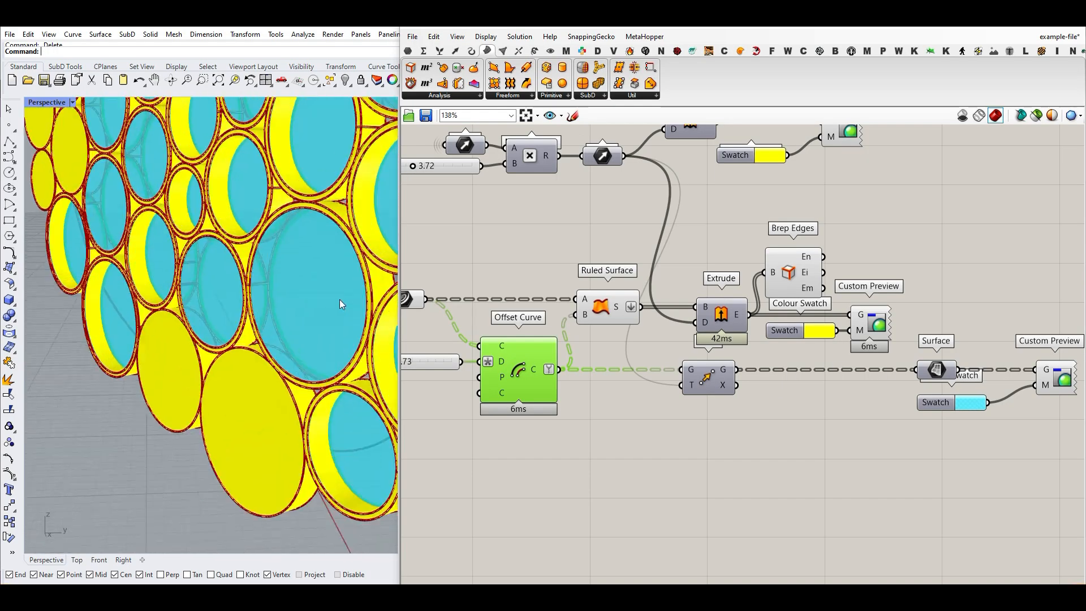
right_drag(935, 373, 724, 384)
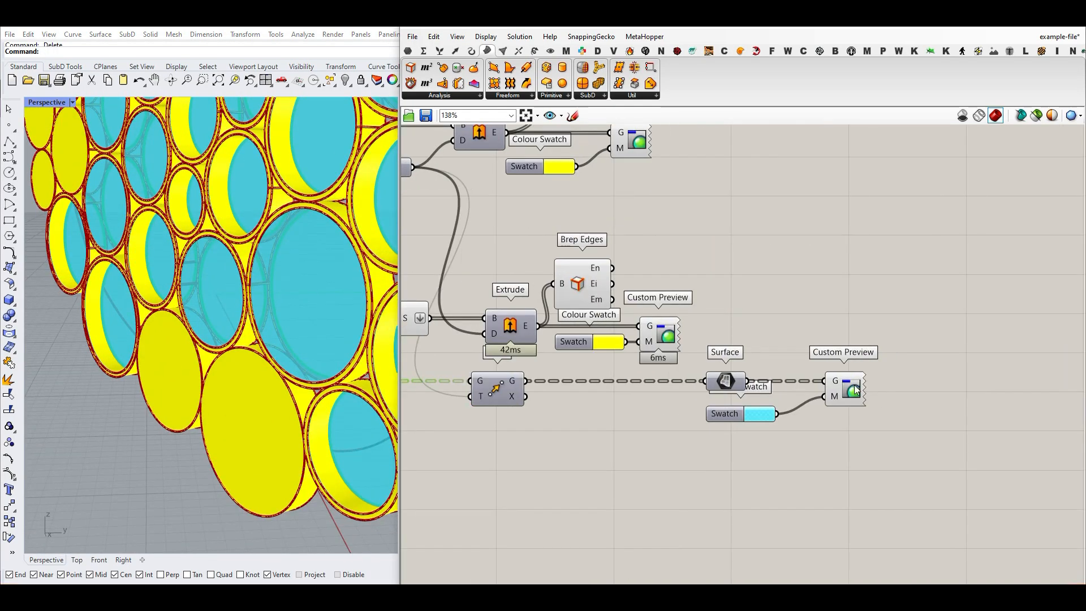
scroll(187, 379, down, 10)
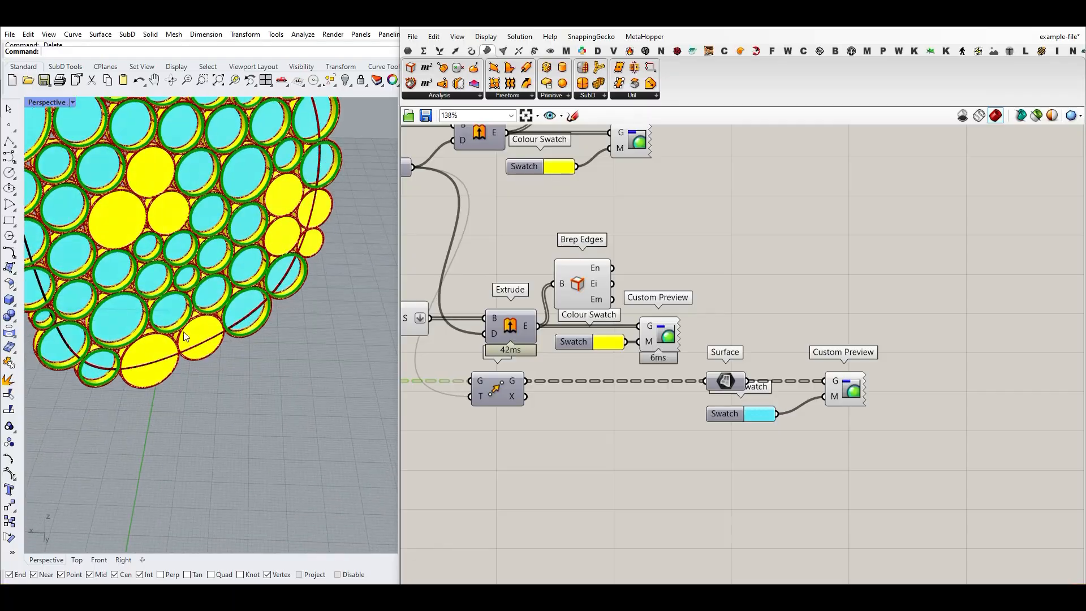
Step: Align the Perspective viewport's construction plane to the closed boundary curve using the To Object option
click(736, 269)
scroll(735, 268, down, 3)
scroll(151, 307, up, 5)
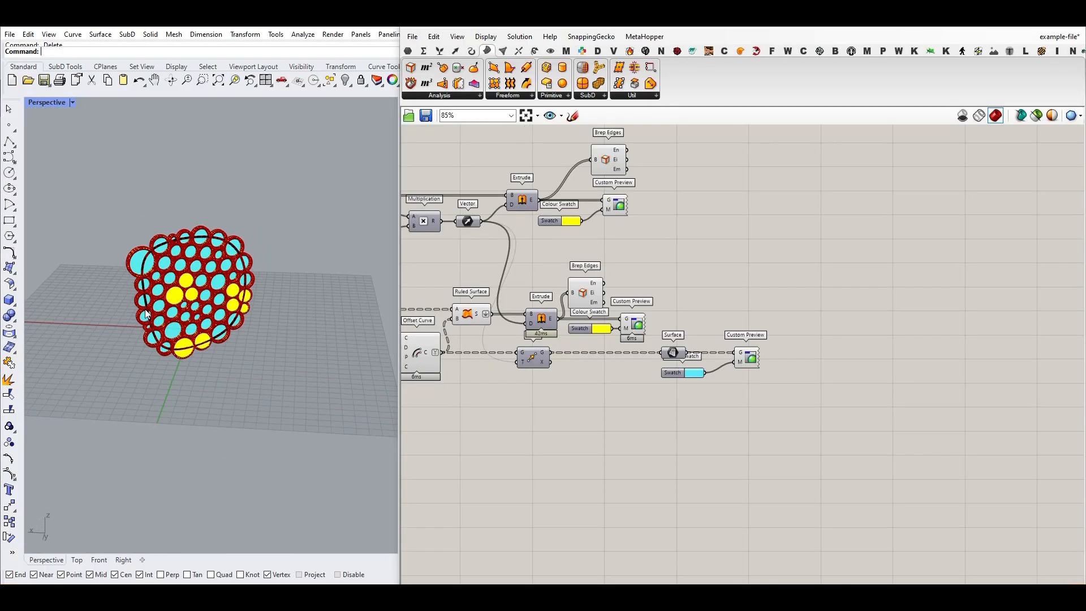
click(147, 304)
click(148, 312)
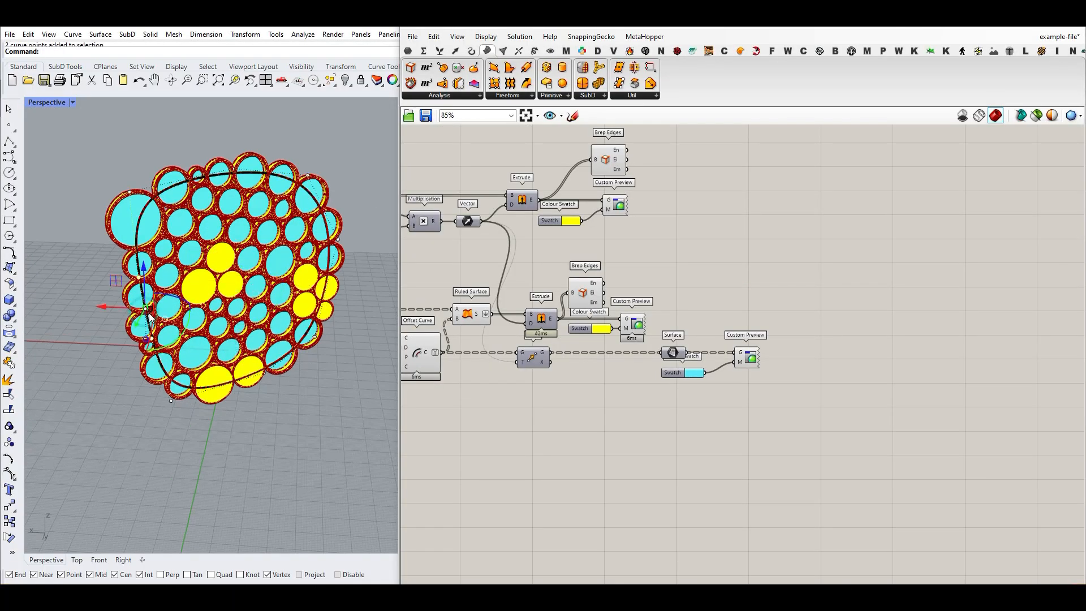
right_drag(150, 317, 269, 275)
click(301, 151)
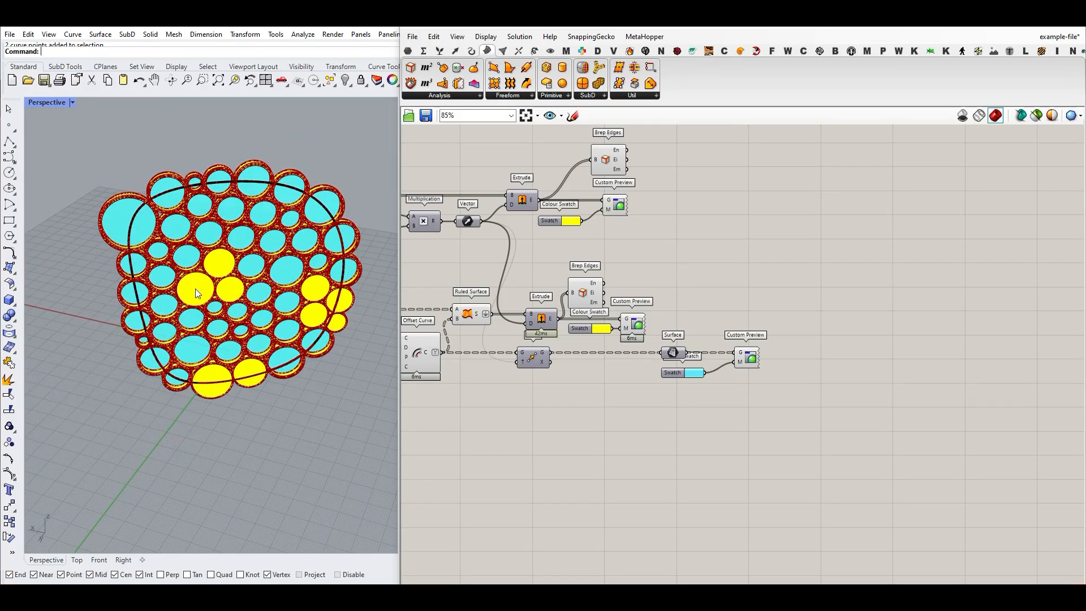
click(56, 107)
click(85, 366)
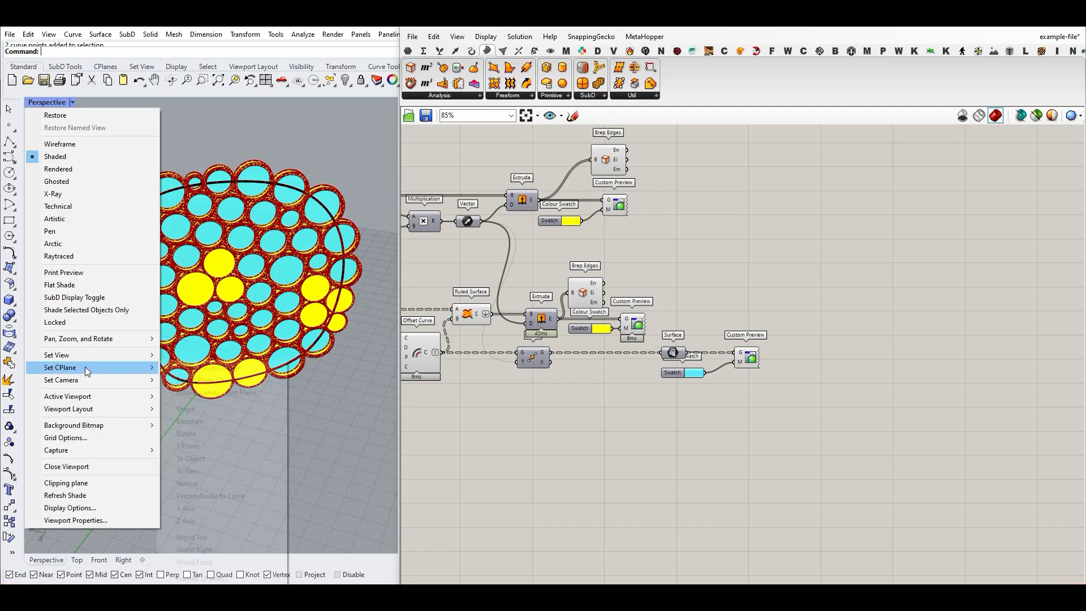
click(211, 458)
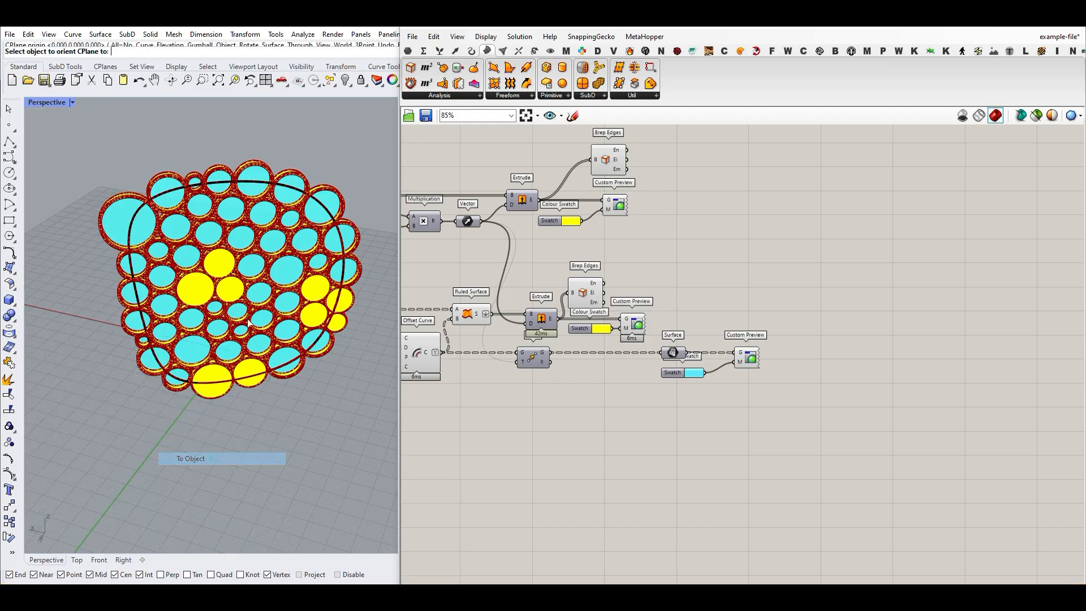
click(134, 297)
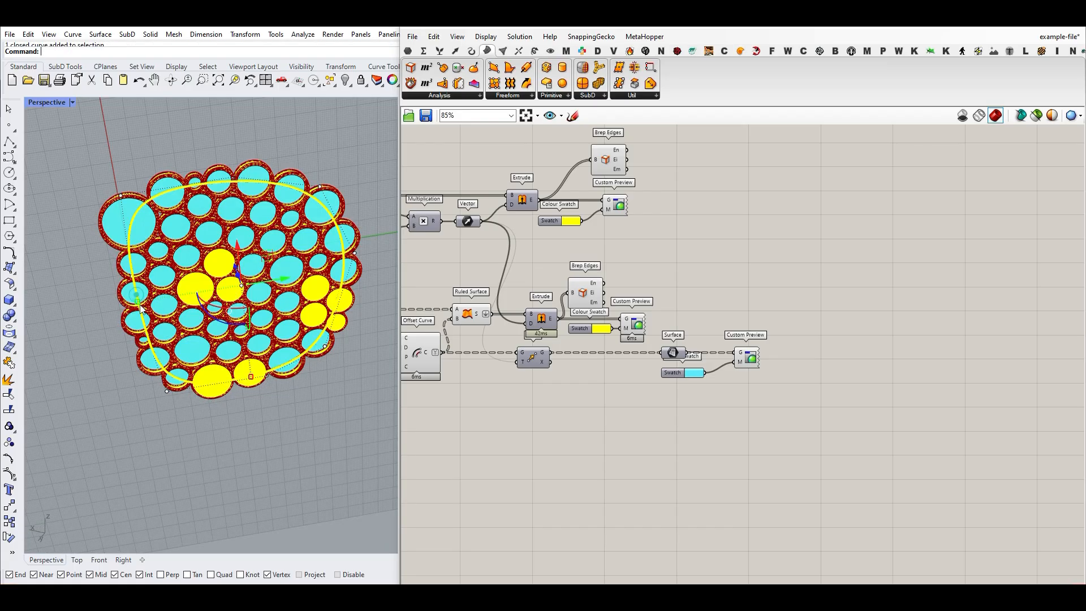
Step: Pull the boundary curve's lower-left part inward to bend its lower edge, and set the construction plane back to World Top
drag(170, 391, 271, 406)
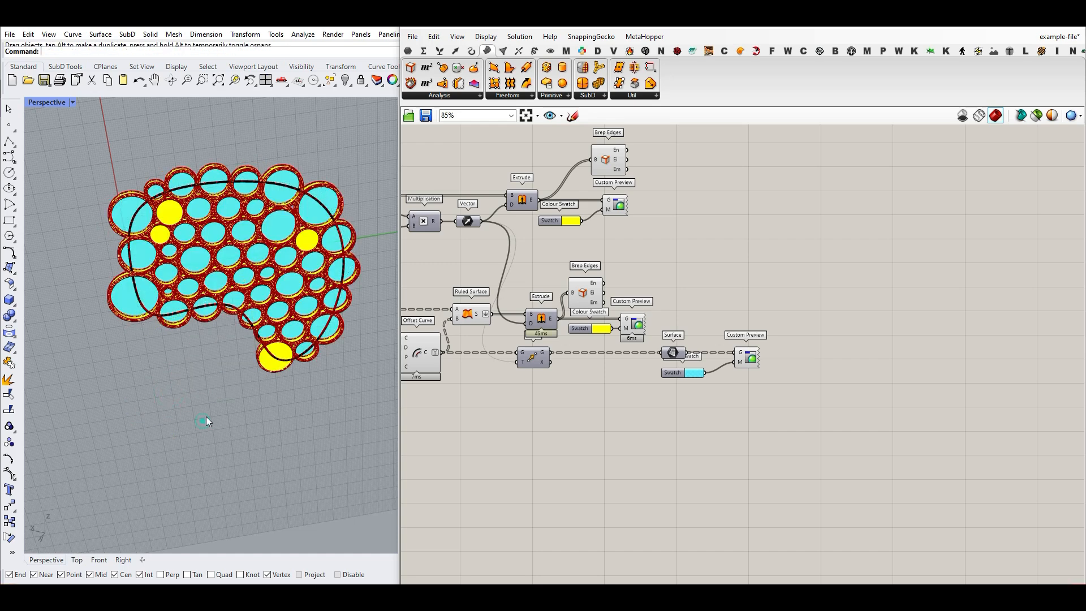
click(56, 103)
mouse_move(75, 368)
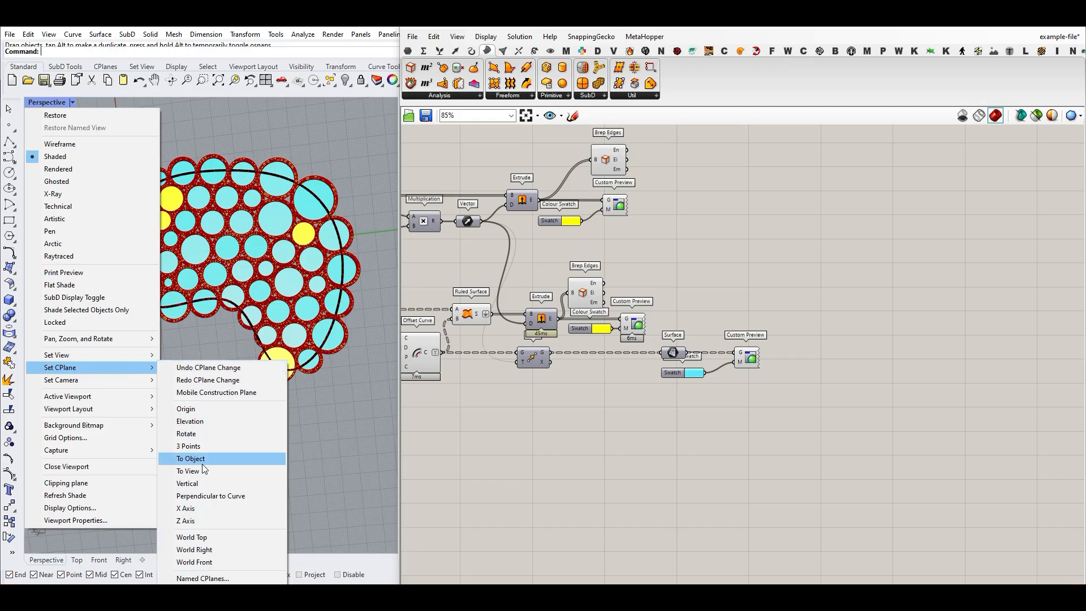
click(195, 536)
right_drag(236, 435, 235, 252)
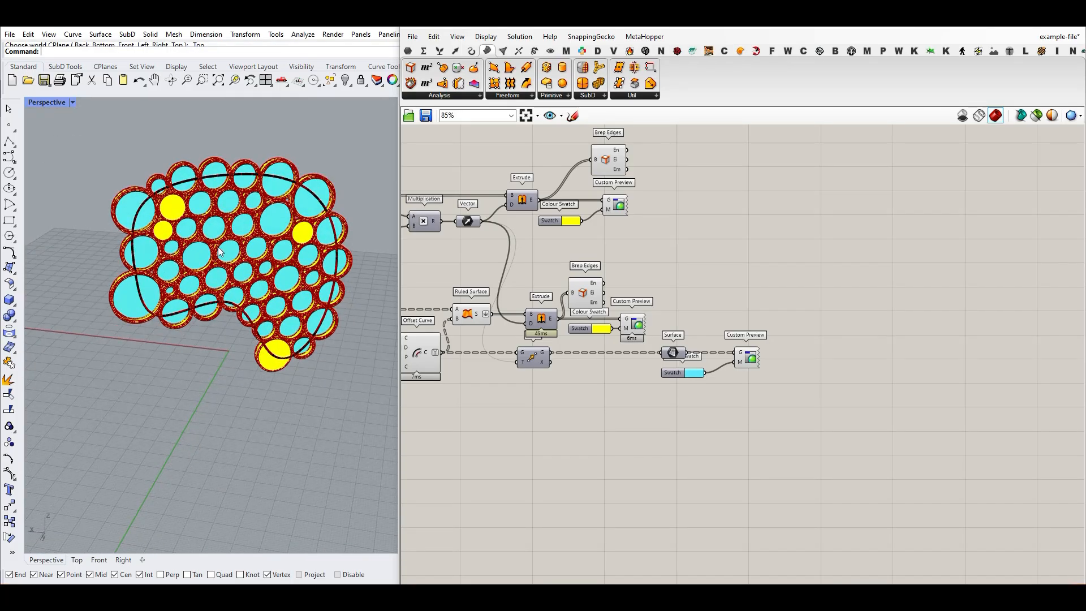
Step: Examine the Number, Mass Addition and Python Script group above the main definition and its hidden link from the Area component
scroll(219, 251, up, 2)
right_drag(566, 274, 646, 284)
scroll(673, 328, down, 4)
right_drag(569, 332, 689, 339)
right_drag(488, 322, 736, 329)
right_drag(634, 333, 745, 331)
right_drag(521, 332, 683, 332)
right_drag(560, 308, 619, 310)
scroll(669, 317, up, 4)
right_drag(686, 341, 656, 345)
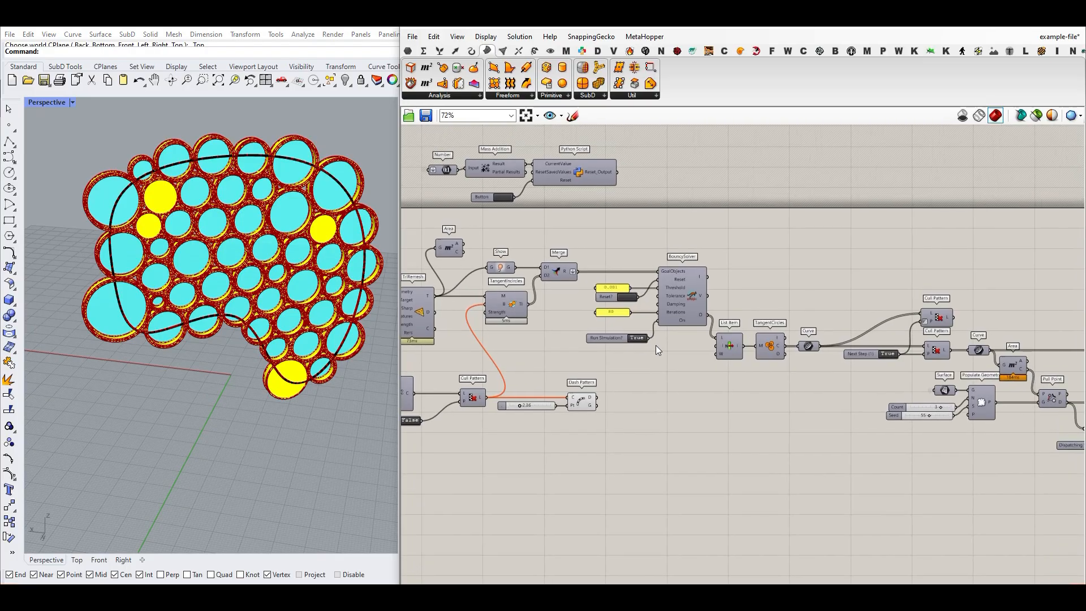
scroll(664, 318, up, 2)
right_drag(548, 185, 746, 315)
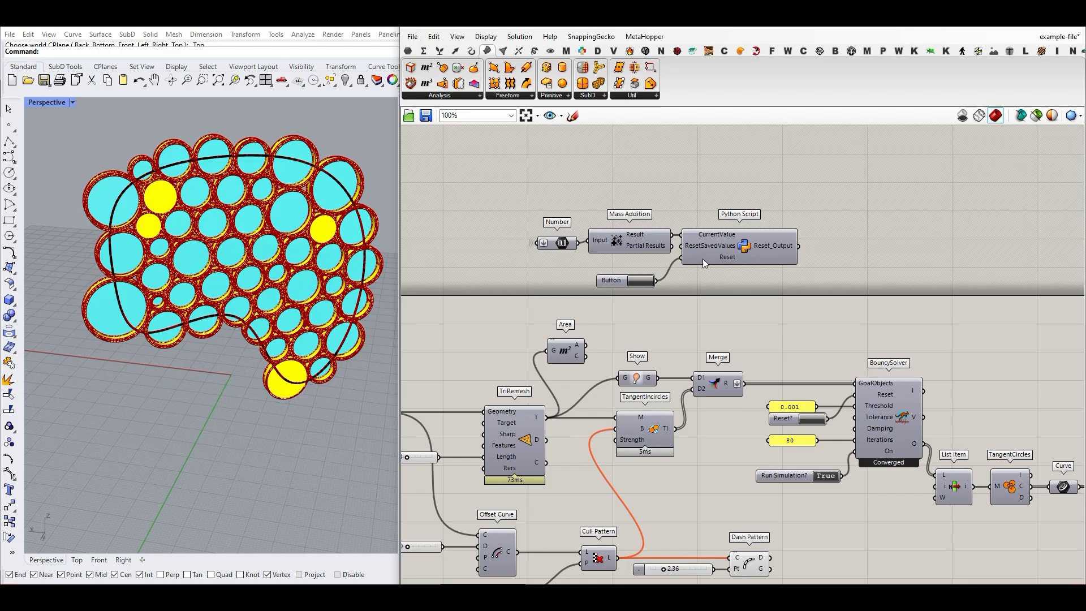
scroll(738, 246, up, 2)
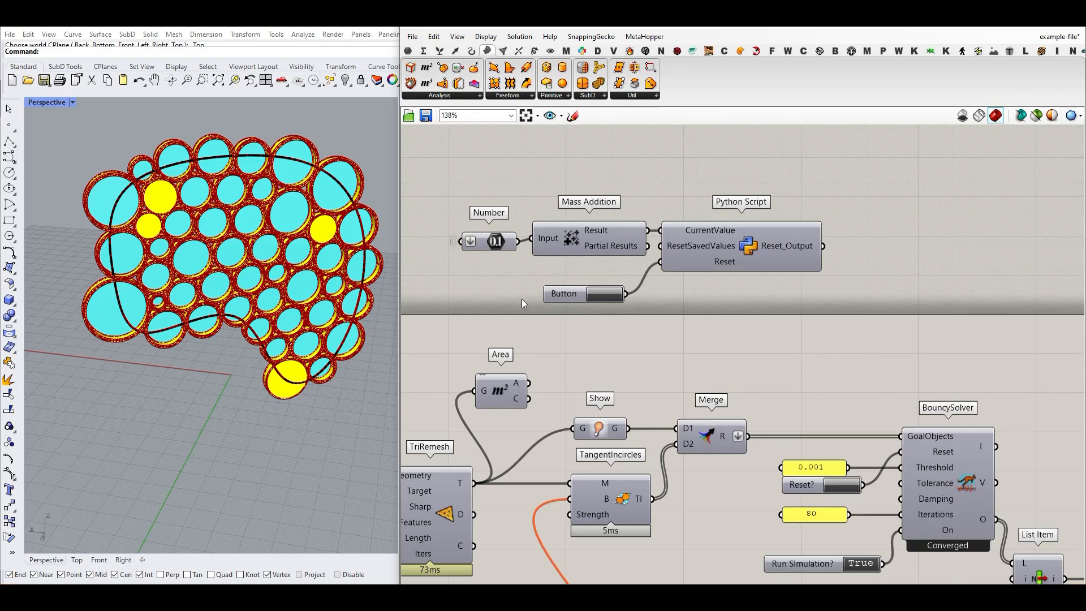
click(494, 242)
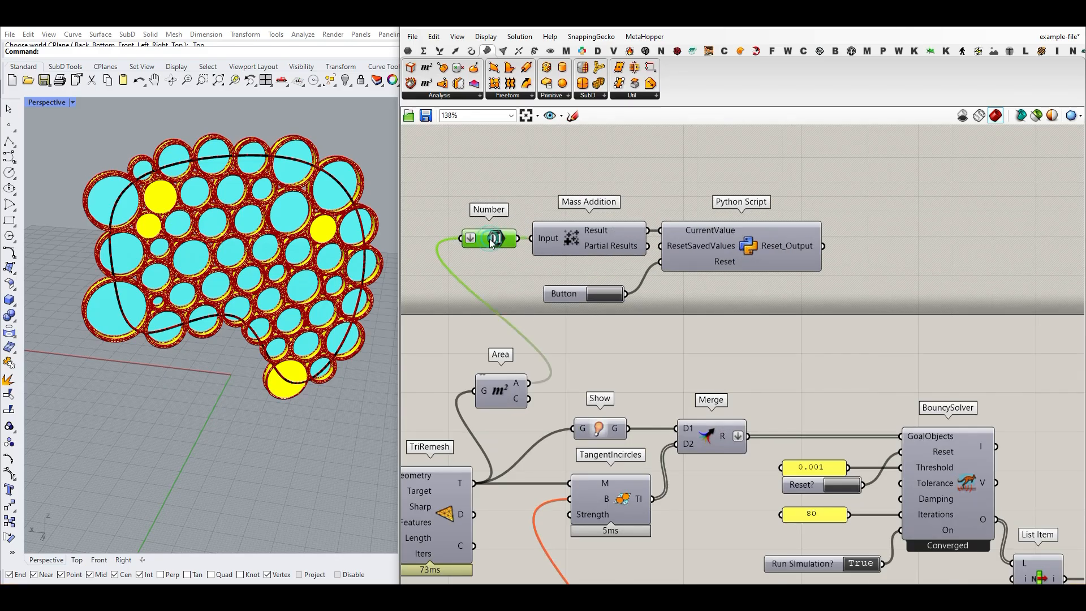
Step: Connect the Python Script's Reset_Output to the BouncySolver's Reset input, replacing the Reset? button
right_drag(482, 406, 615, 409)
right_drag(587, 485, 537, 386)
scroll(536, 368, up, 3)
right_drag(560, 270, 491, 419)
scroll(657, 305, down, 3)
drag(811, 217, 890, 422)
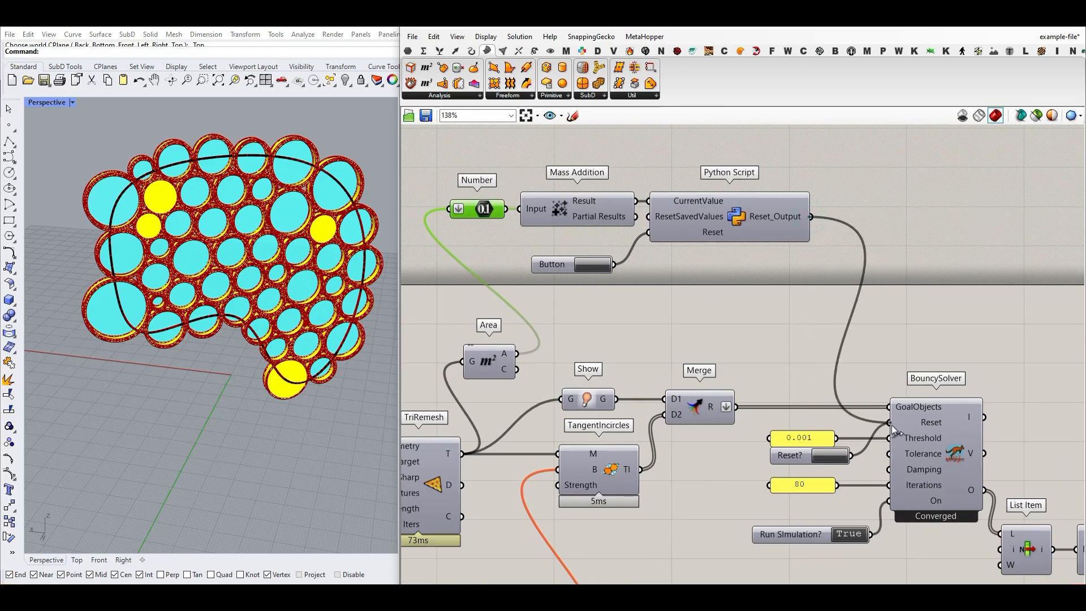
click(901, 295)
Step: Stretch the boundary curve taller and squash it flatter to test the solver's automatic reset
click(191, 323)
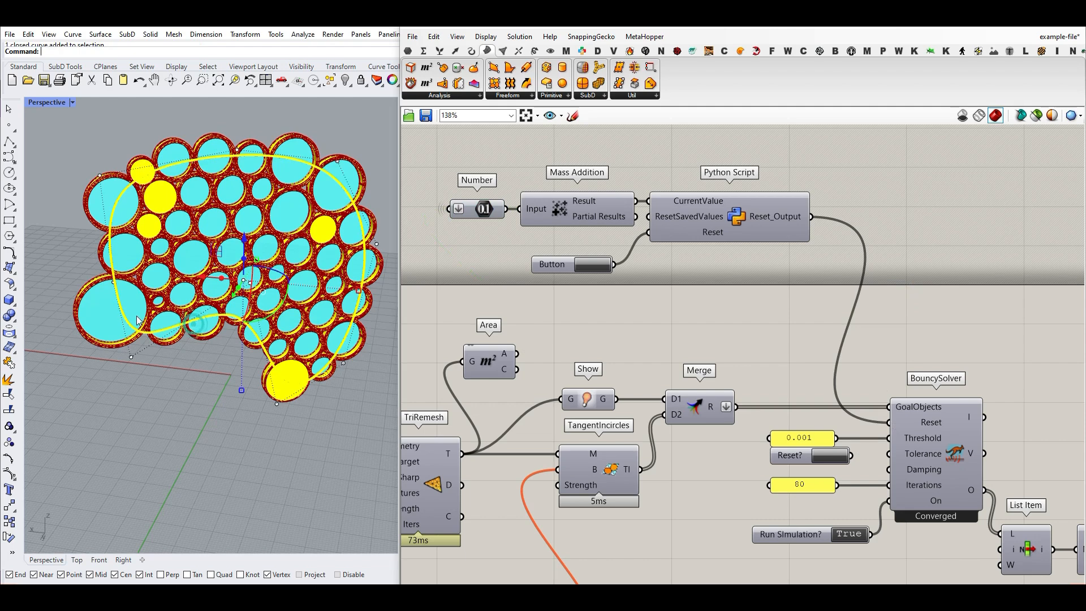
drag(242, 388, 246, 430)
click(222, 399)
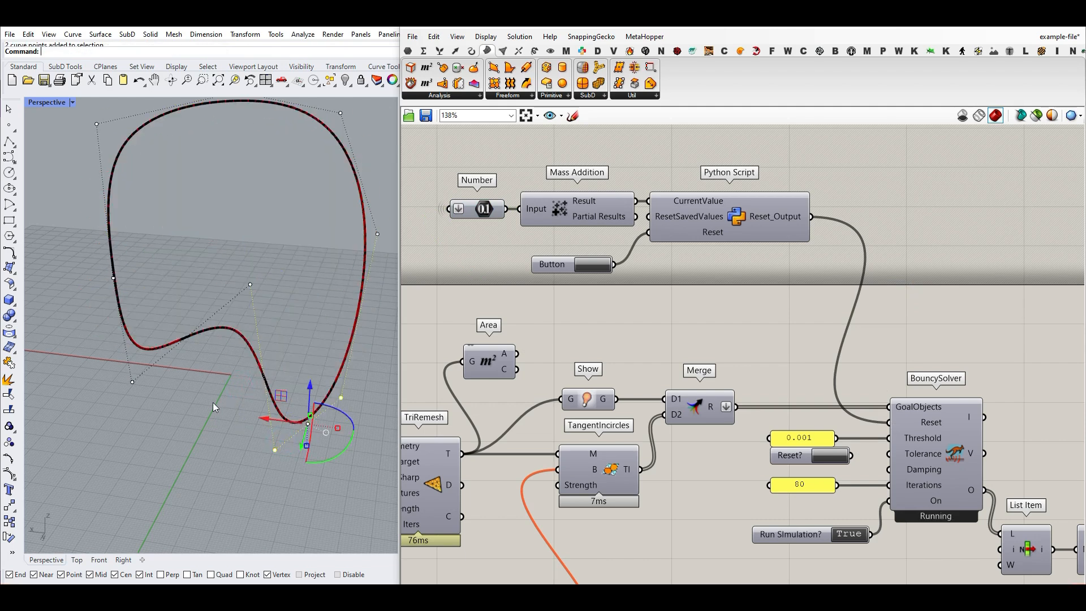
scroll(204, 409, down, 2)
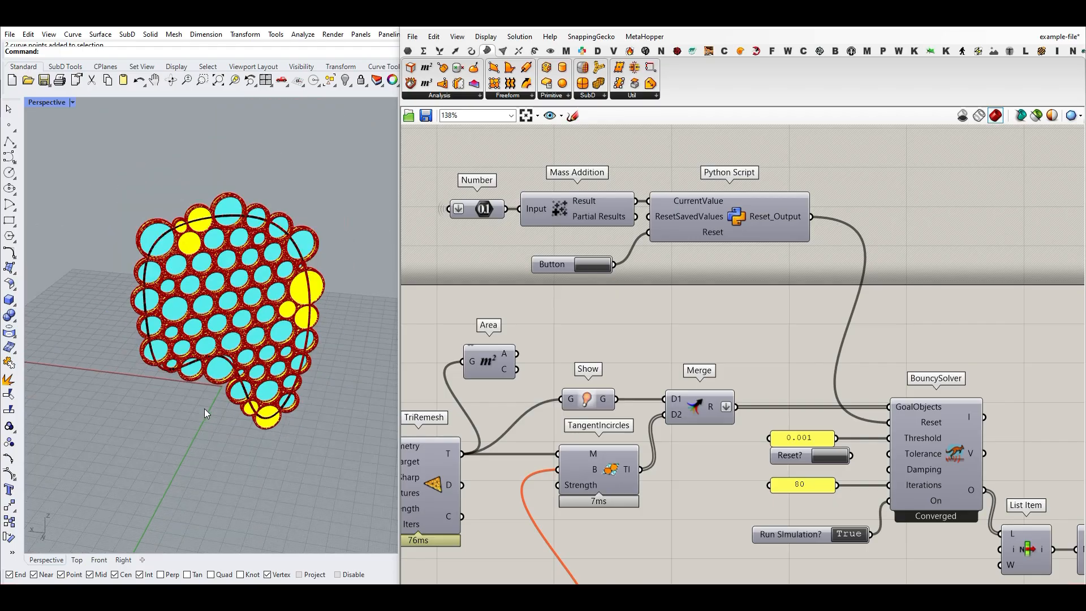
click(239, 376)
drag(228, 423, 227, 375)
click(237, 433)
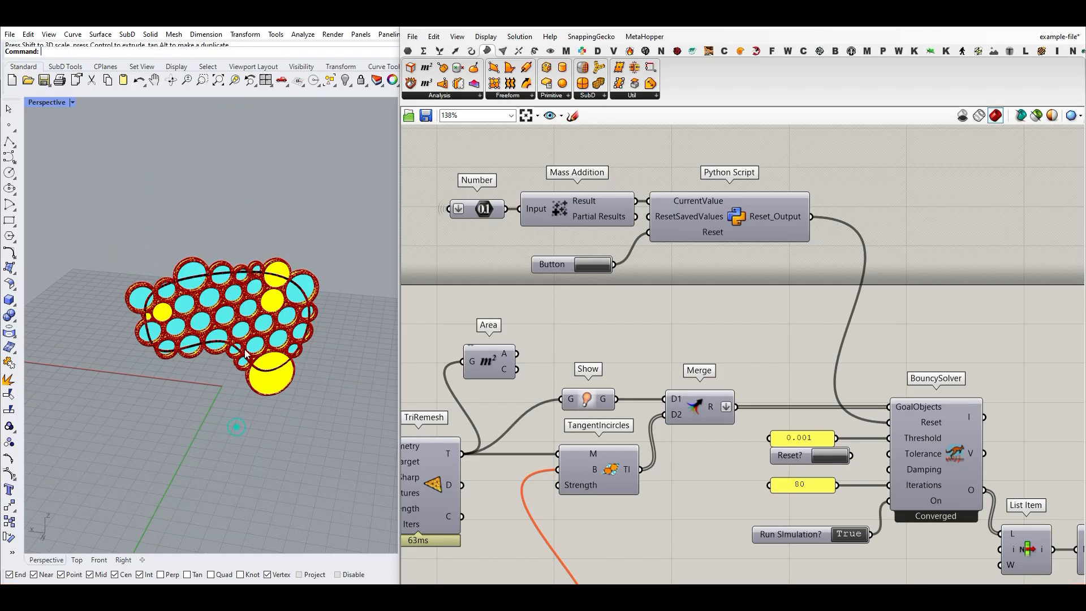
Step: Reconnect the Reset? button to the BouncySolver's Reset input in place of the script output, and reset the simulation
scroll(249, 342, up, 3)
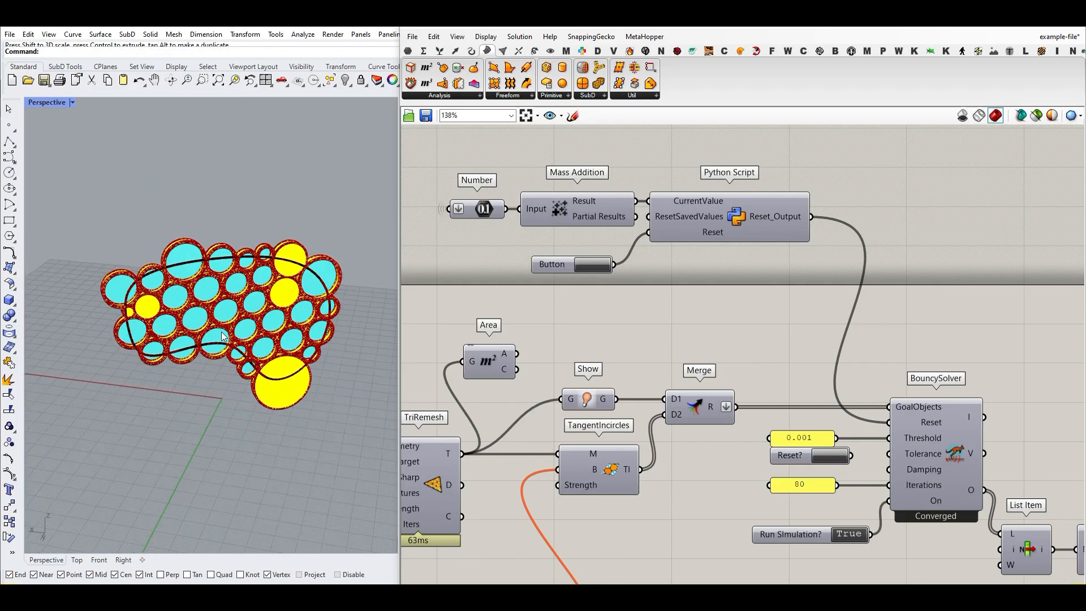
drag(850, 456, 889, 422)
click(842, 459)
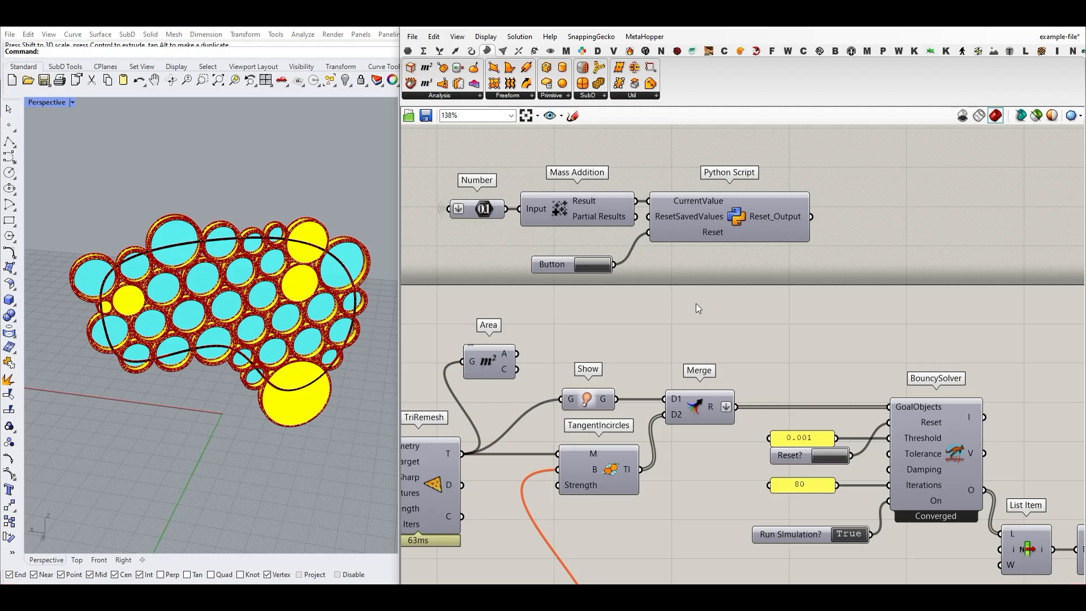
Step: Trace how the TriRemesh mesh passes through the Area component into the Number parameter of the reset group
scroll(697, 303, down, 3)
right_drag(566, 244, 740, 252)
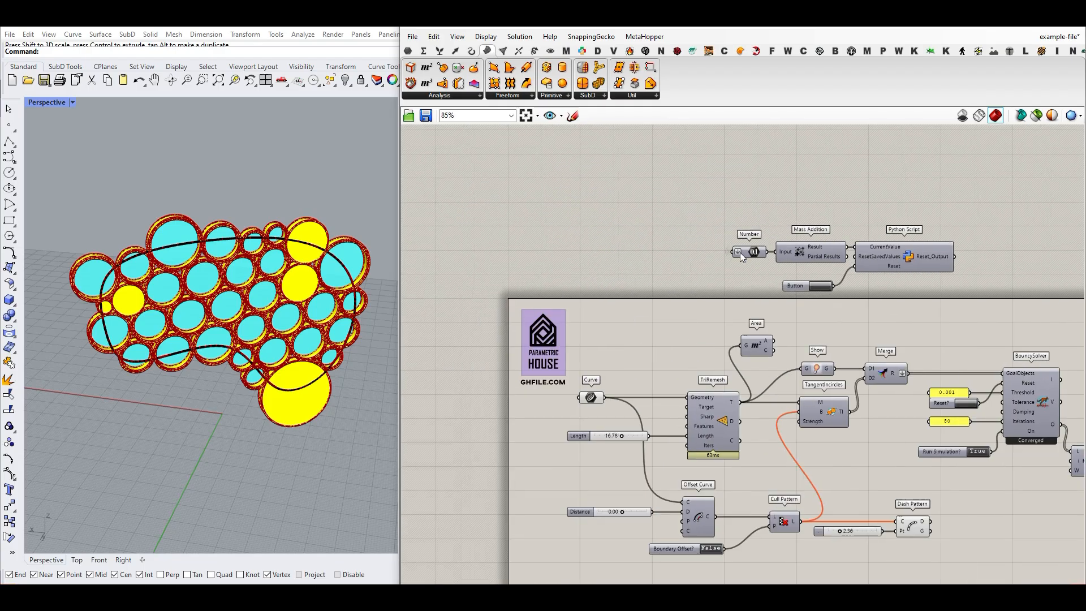
right_drag(808, 310, 739, 252)
scroll(642, 326, up, 3)
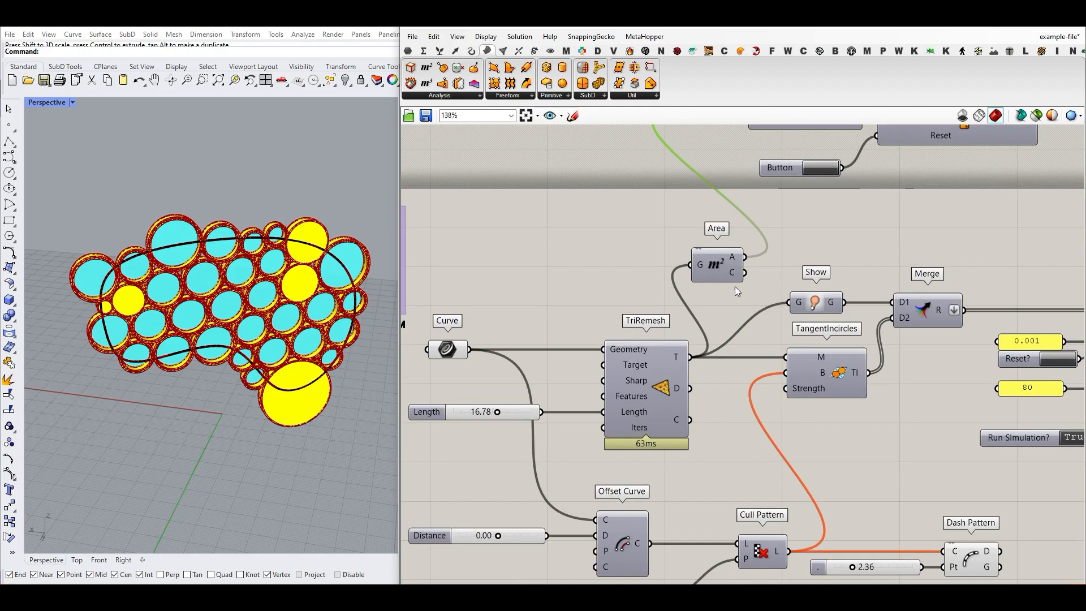
scroll(622, 360, down, 2)
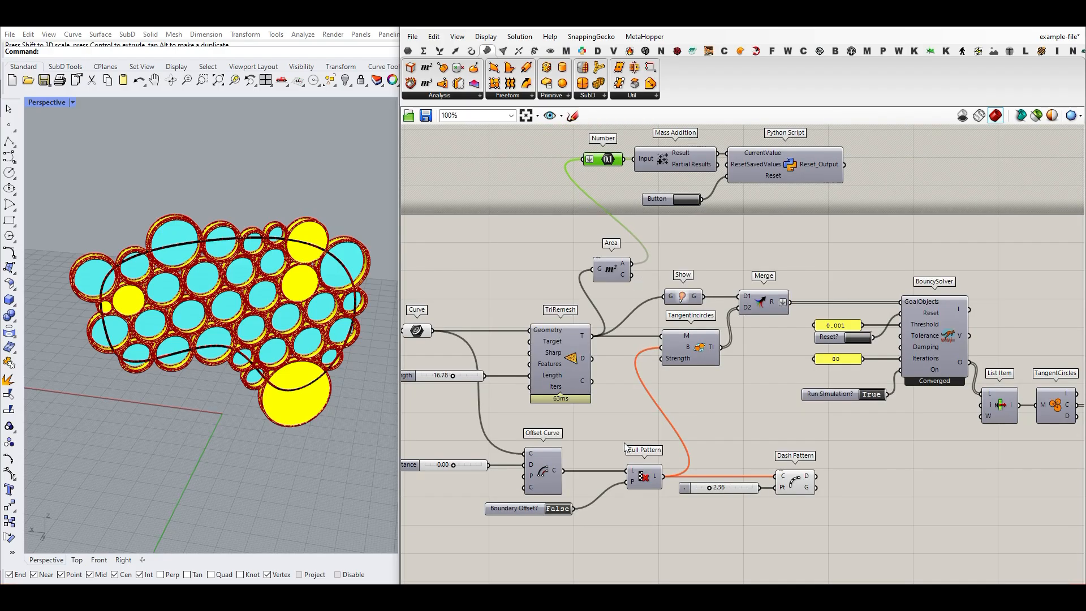
right_drag(610, 238, 596, 284)
drag(551, 518, 516, 303)
click(509, 289)
Step: Look up the Mass Addition component among the Maths operators and inspect its Result output in the reset group
right_drag(594, 236, 488, 290)
scroll(482, 262, up, 3)
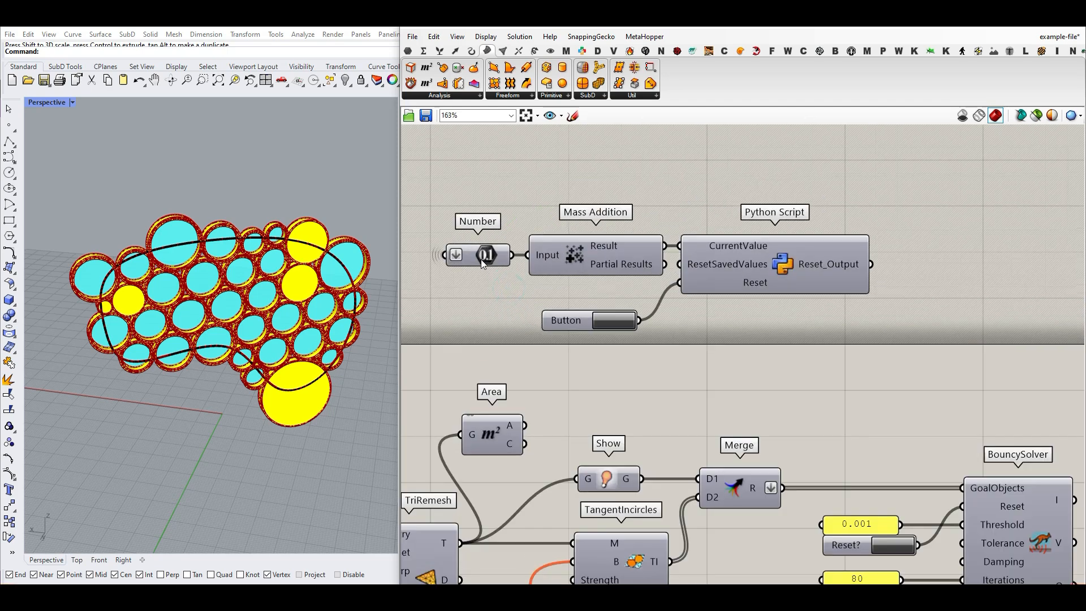
click(424, 51)
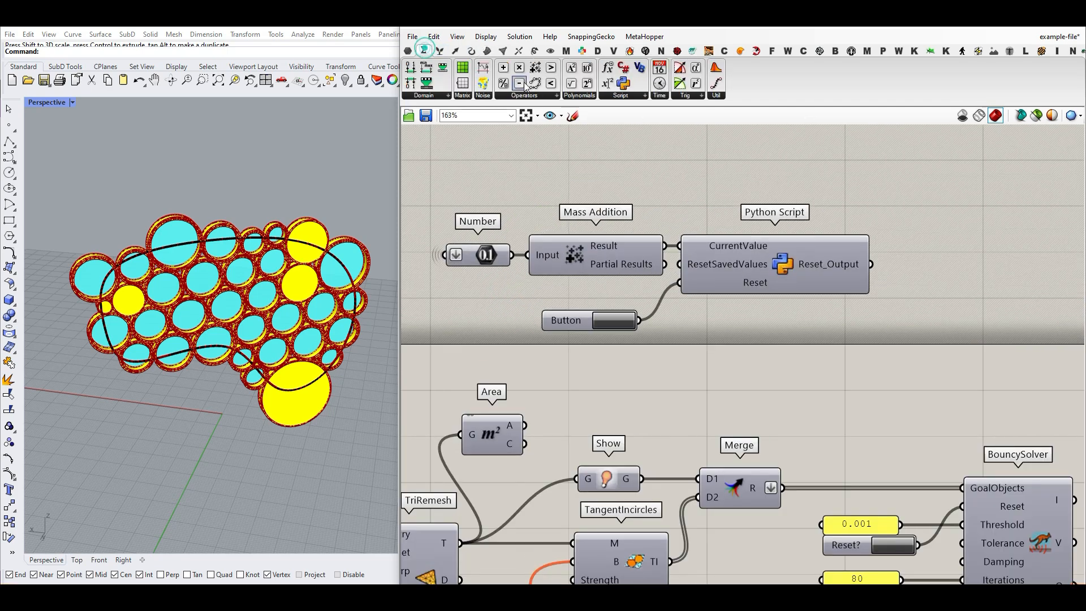
mouse_move(613, 247)
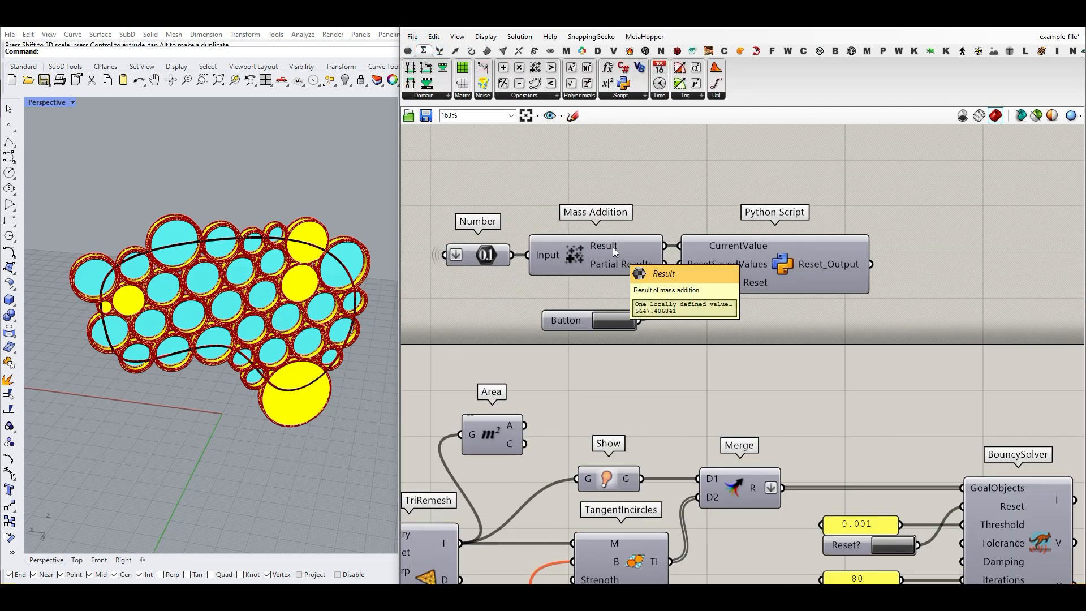
Step: Open the Python Script component's code, enlarge it to read the reset logic, and close the editor
right_drag(779, 270, 628, 275)
drag(628, 270, 655, 270)
double_click(655, 270)
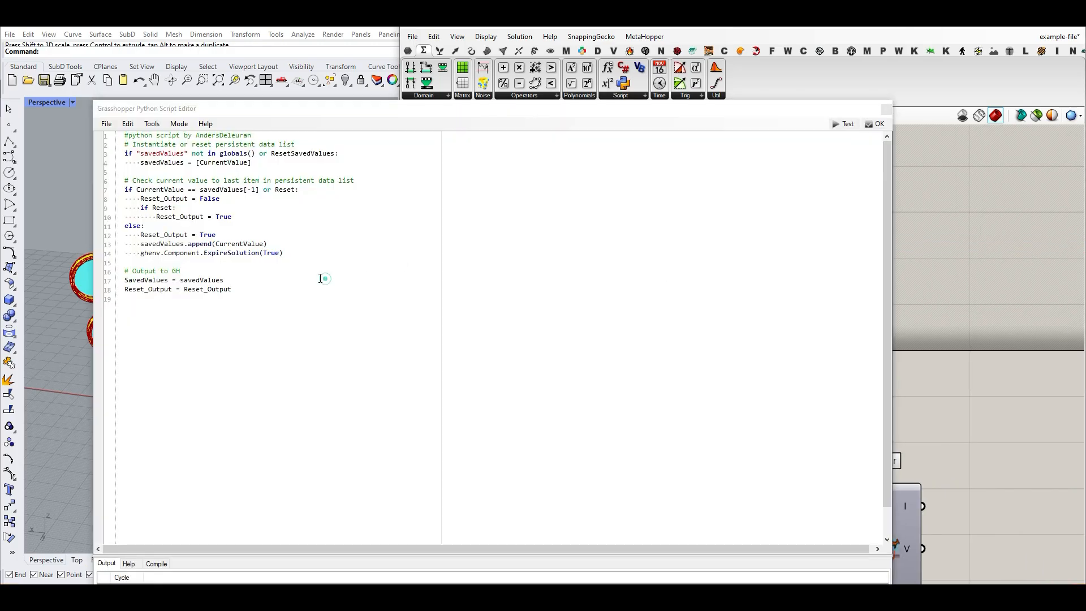
ctrl+scroll(175, 222, up, 5)
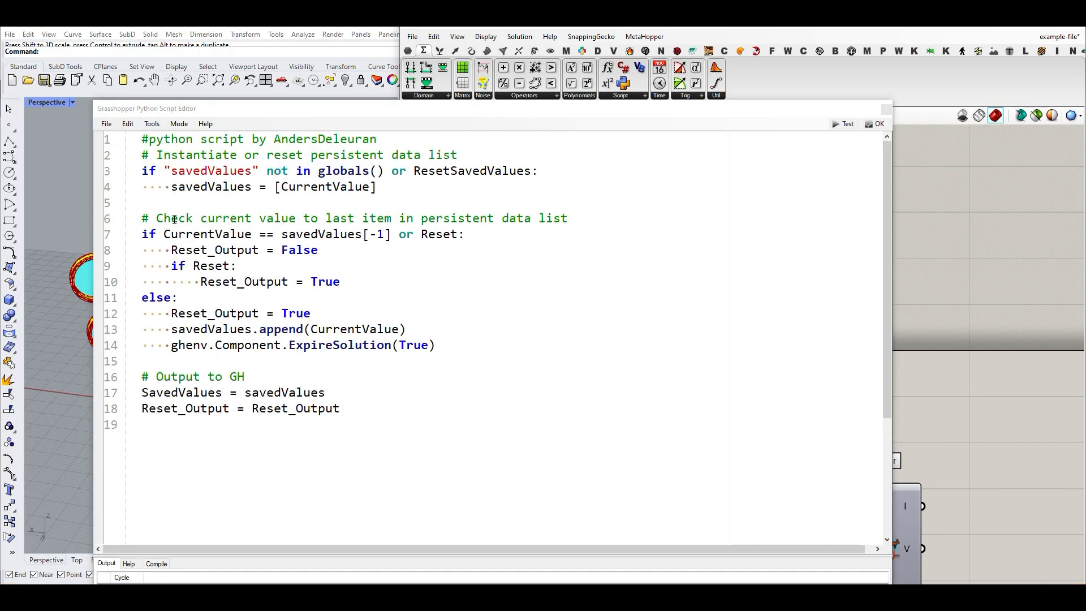
click(887, 110)
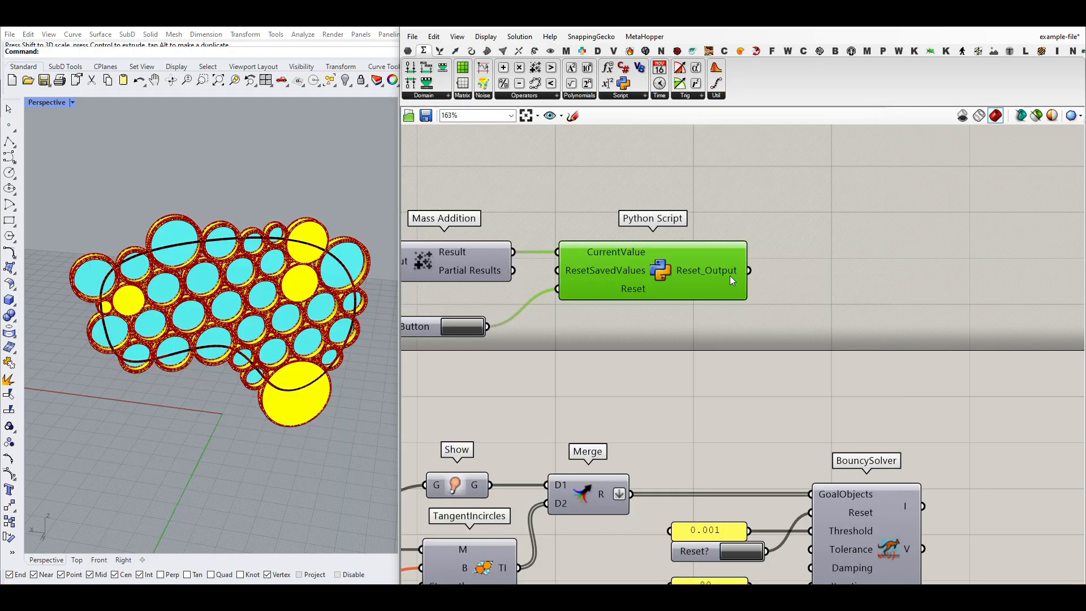
Step: Add a panel, connect the Python Script's Reset_Output to it, and place it near the TriRemesh Length slider
double_click(815, 298)
text(panel)
key(Return)
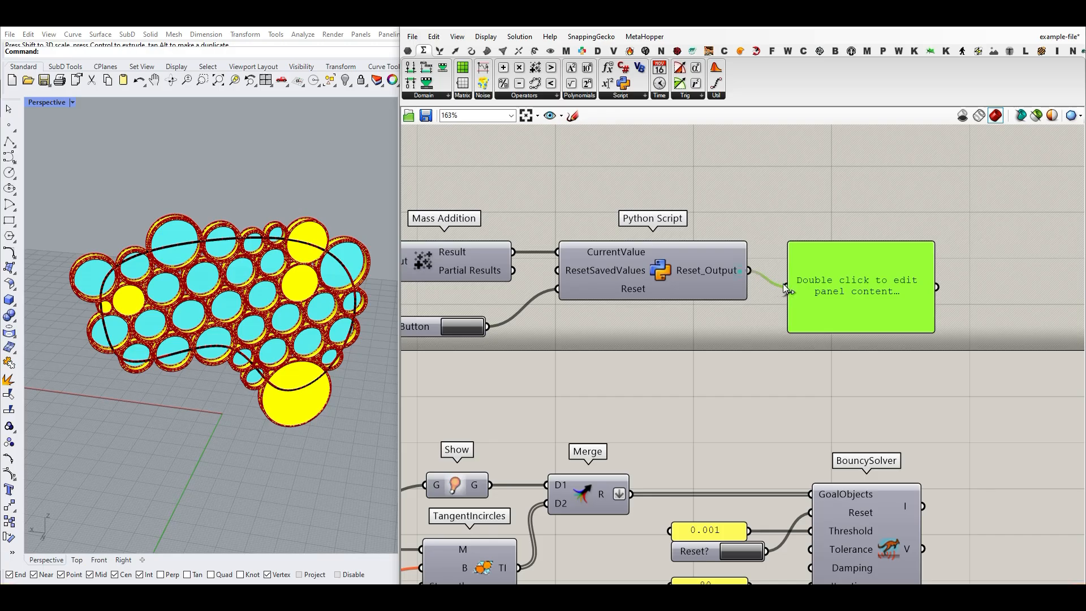
drag(783, 283, 786, 287)
scroll(758, 334, down, 3)
drag(891, 300, 588, 351)
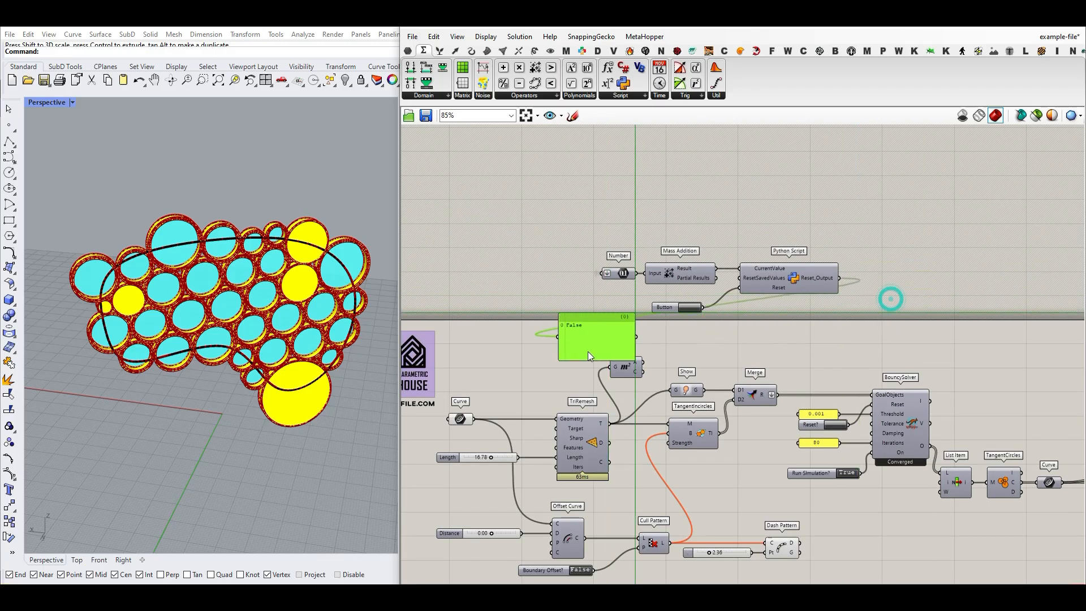
Step: Set the TriRemesh Length to 18.07 to test the reset output, and place the panel back beside the Python Script component
scroll(517, 406, up, 3)
click(465, 503)
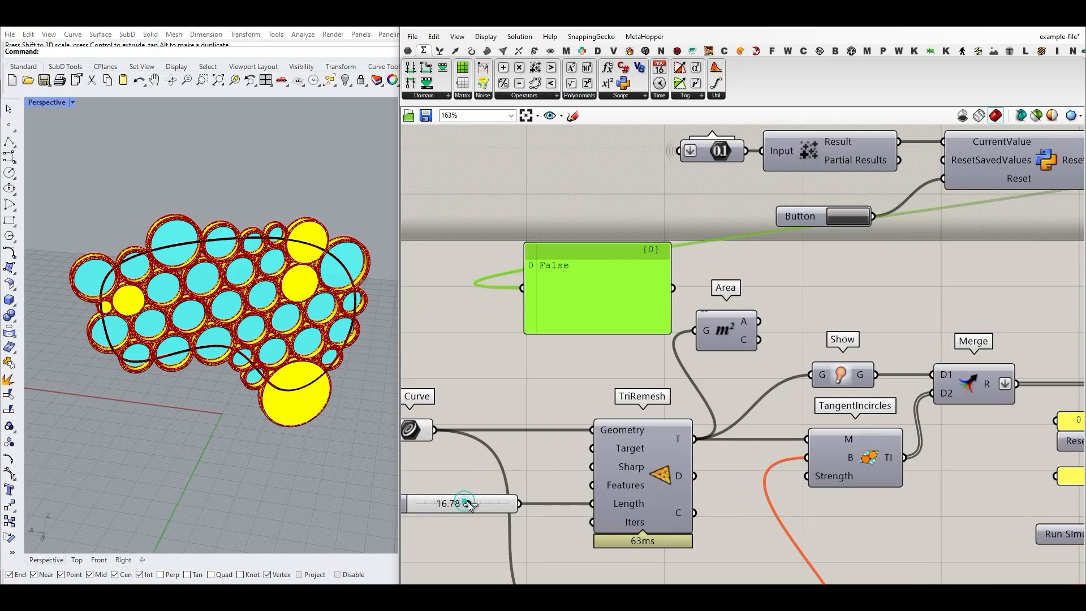
drag(467, 503, 472, 504)
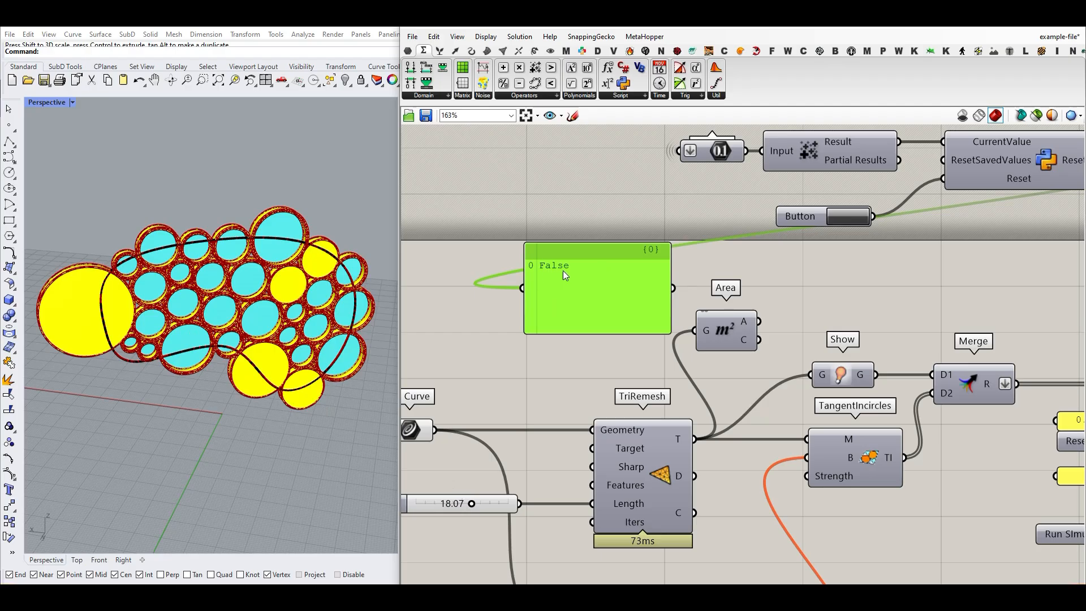
scroll(558, 269, down, 4)
drag(560, 272, 795, 259)
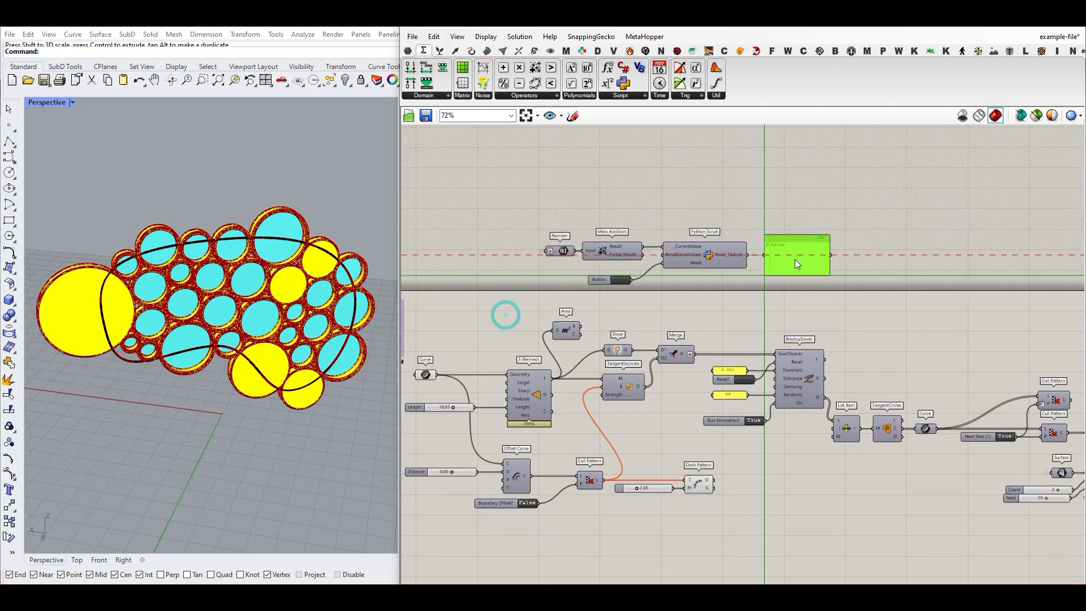
Step: Group the Number, Mass Addition, Button, Python Script and panel components, and move the group slightly higher above the main definition
mouse_move(869, 199)
mouse_down()
mouse_move(509, 295)
mouse_move(463, 290)
mouse_up()
right_click(463, 290)
click(491, 378)
drag(558, 274, 553, 244)
click(496, 276)
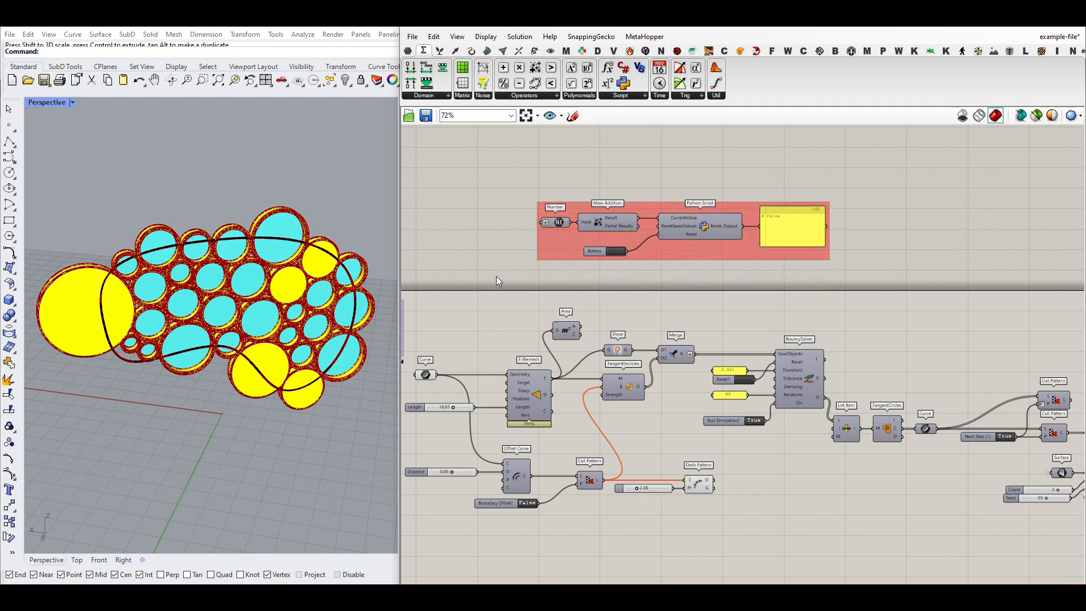
Step: Internalise the boundary in the Curve parameter feeding TriRemesh, and delete all the referenced geometry in the Rhino viewport
right_click(426, 373)
click(473, 561)
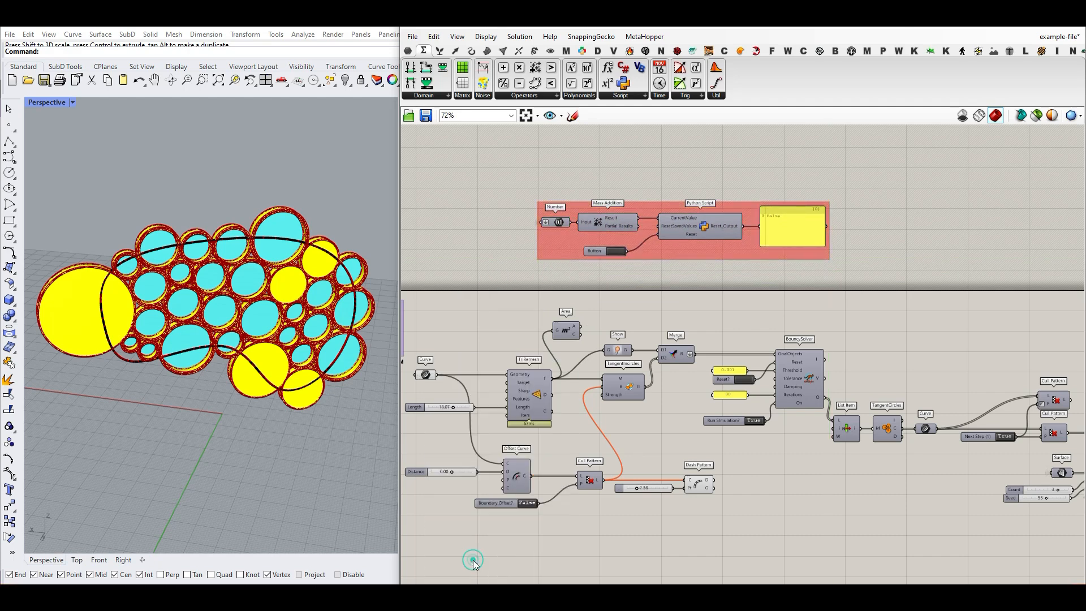
click(351, 463)
key(ctrl+a)
key(Delete)
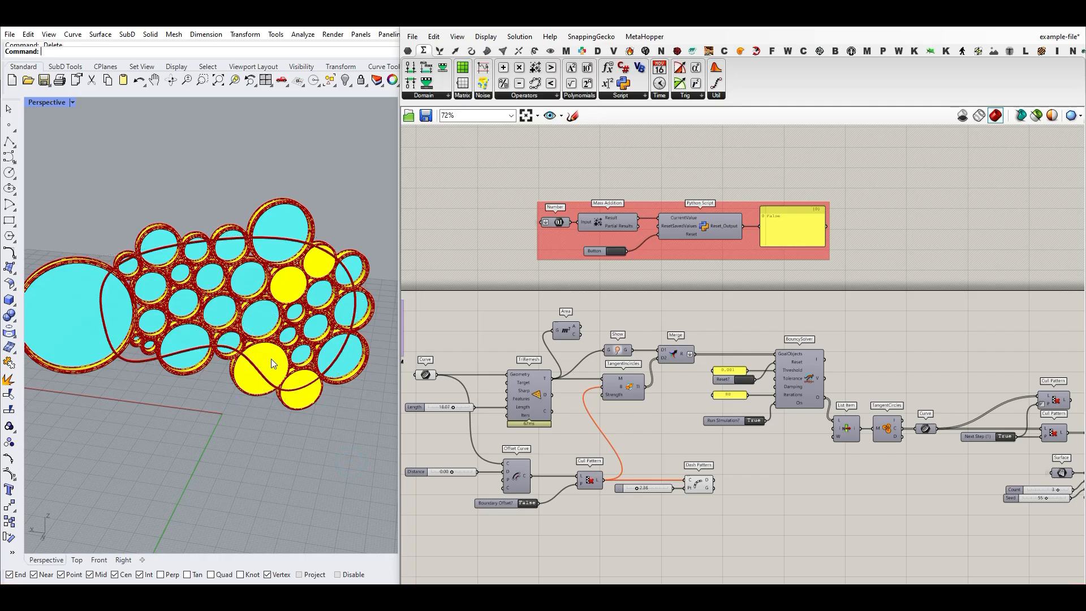
Step: Reset the BouncySolver simulation with the Reset? button and save the example-file definition
click(743, 378)
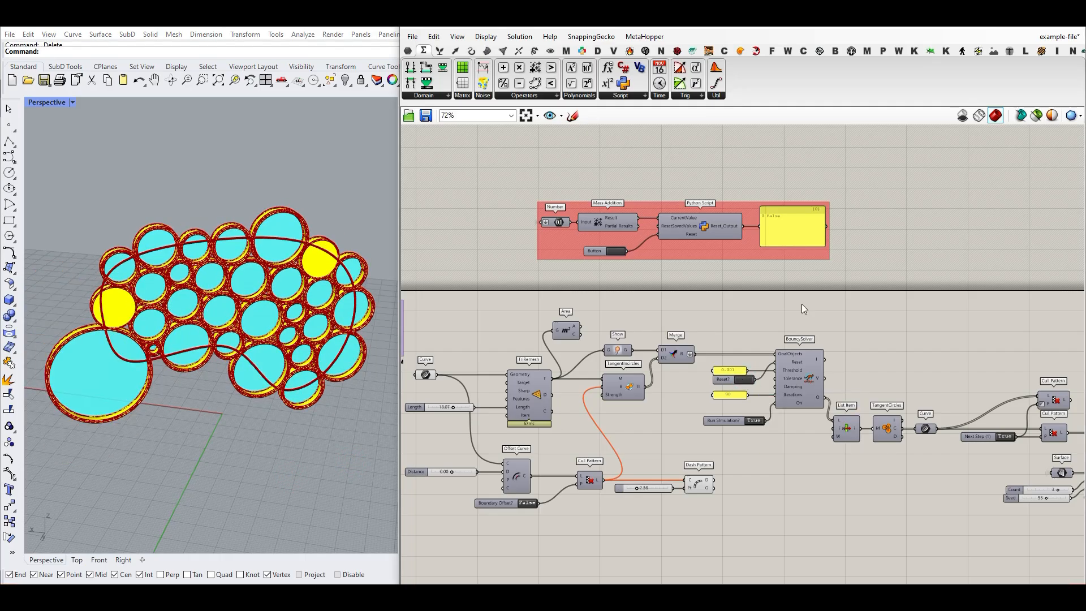
scroll(752, 226, up, 2)
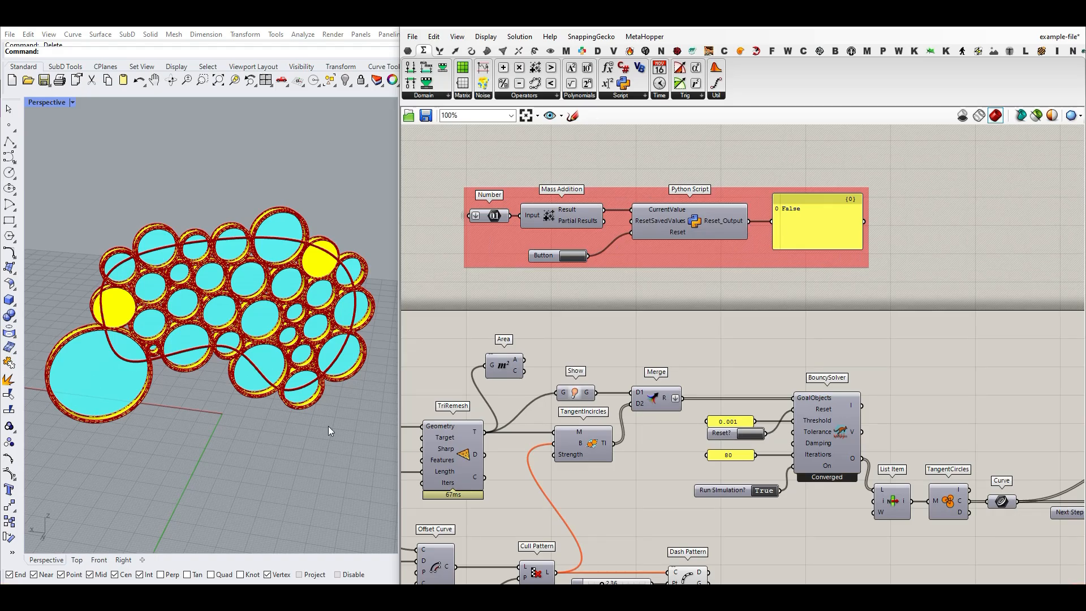
right_drag(489, 489, 609, 454)
right_drag(307, 462, 149, 382)
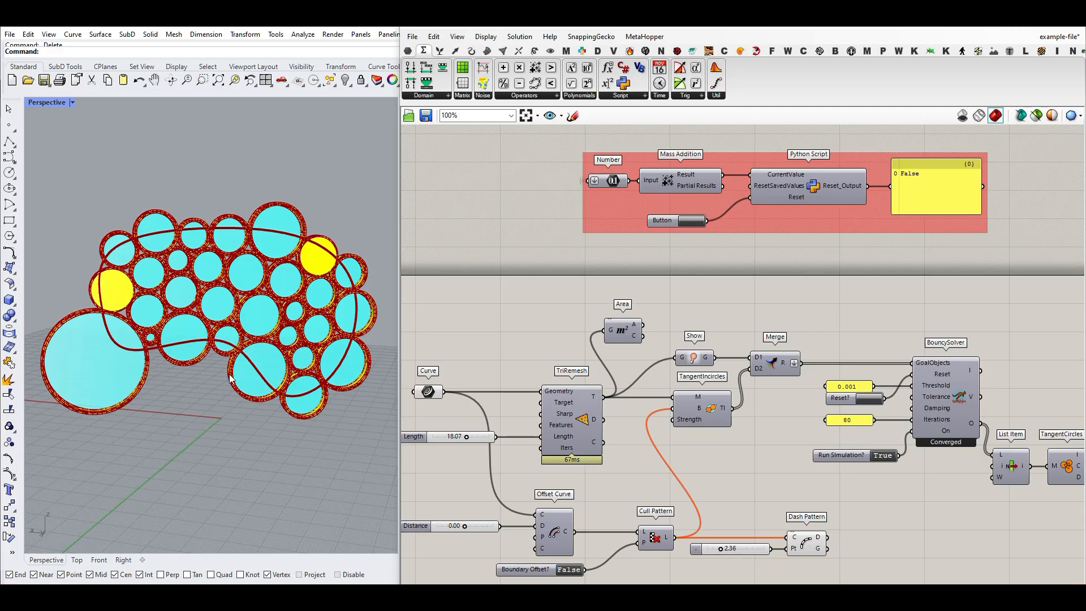
click(426, 117)
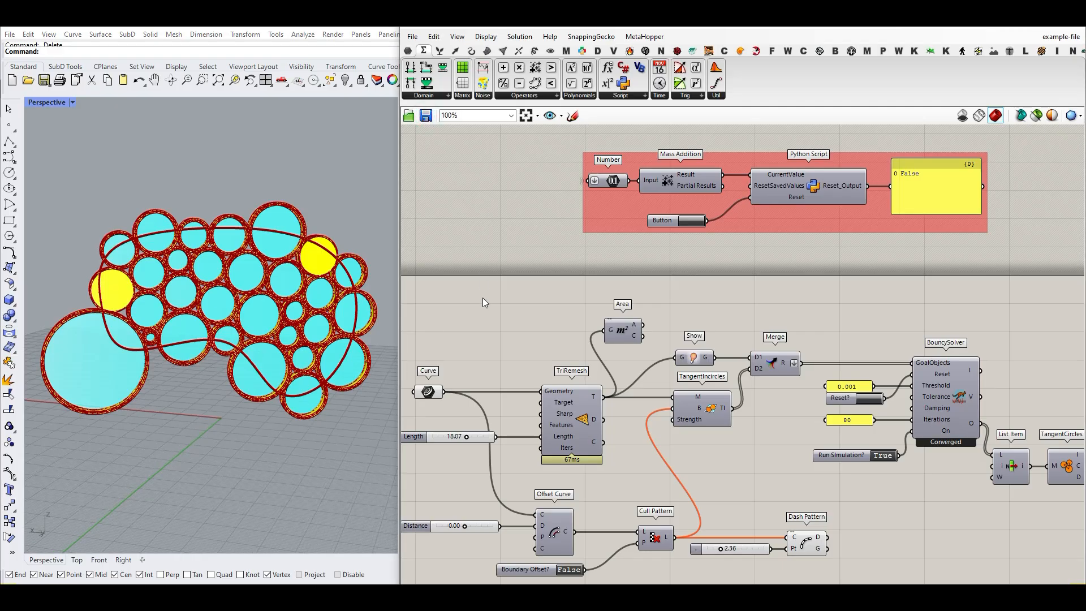
Step: Switch to the premium definition and examine its circle packing and its Populate 2D and Delaunay Mesh setup
click(1061, 37)
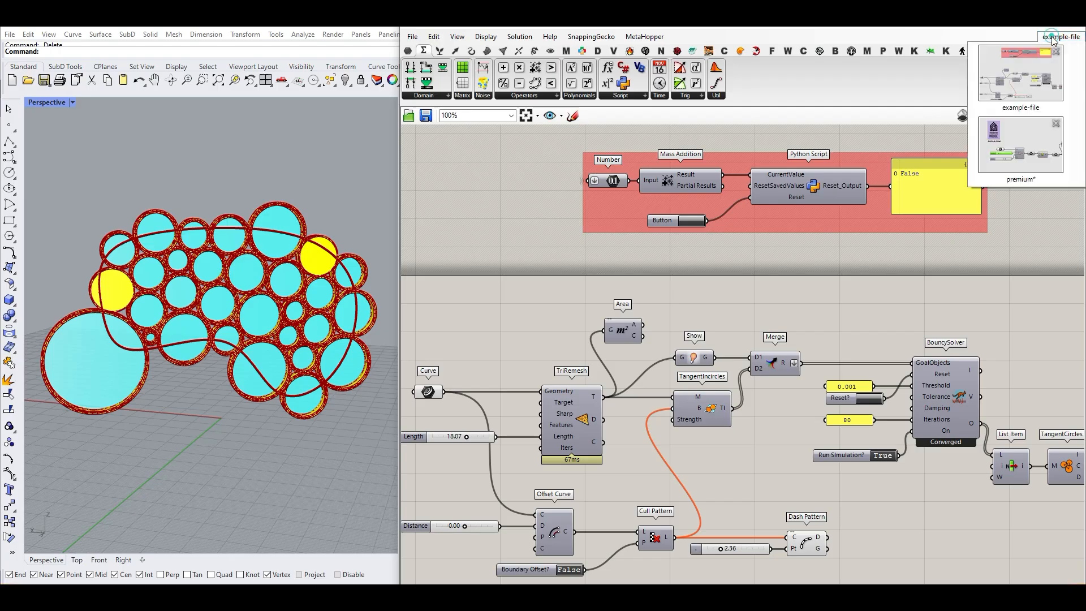
click(1023, 163)
scroll(169, 244, down, 3)
right_drag(170, 243, 209, 335)
scroll(188, 298, down, 3)
scroll(208, 338, up, 4)
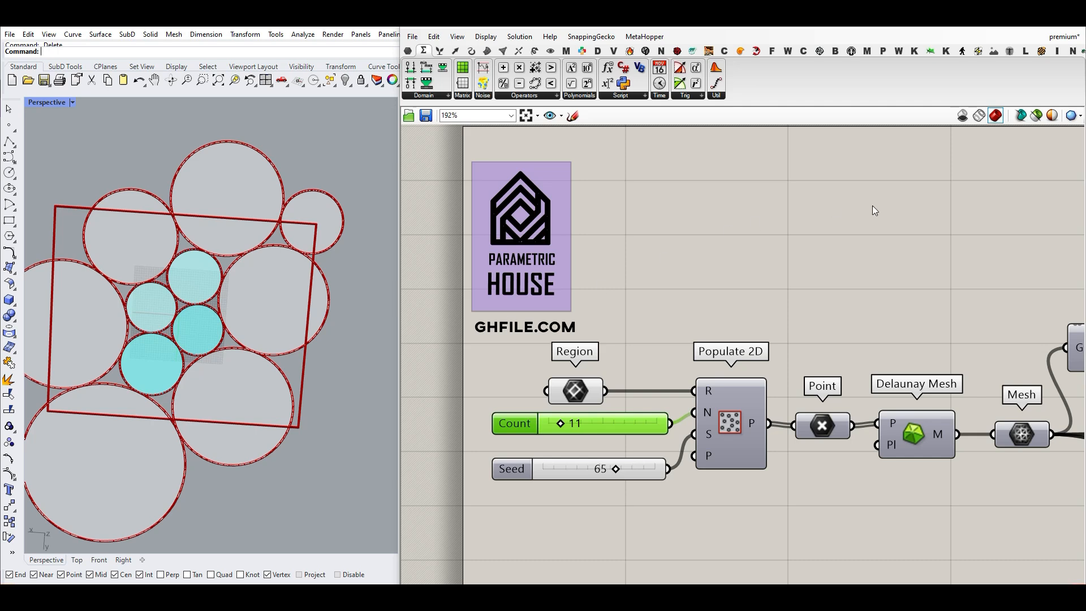
Step: Return to the example-file definition and bring its circle-packing facade back into close view
click(1063, 36)
click(1006, 141)
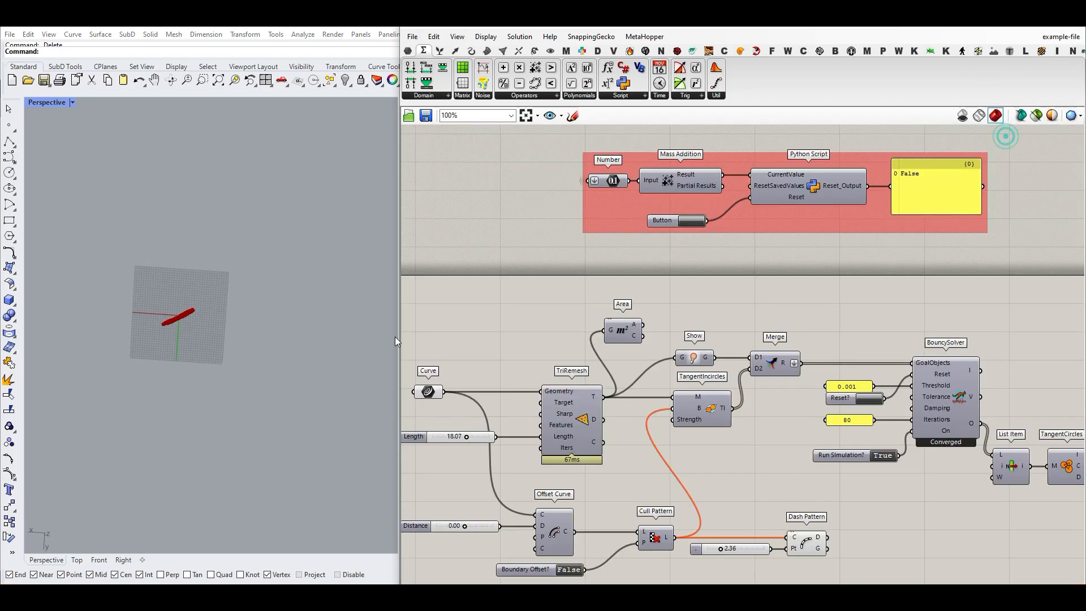
scroll(173, 338, up, 4)
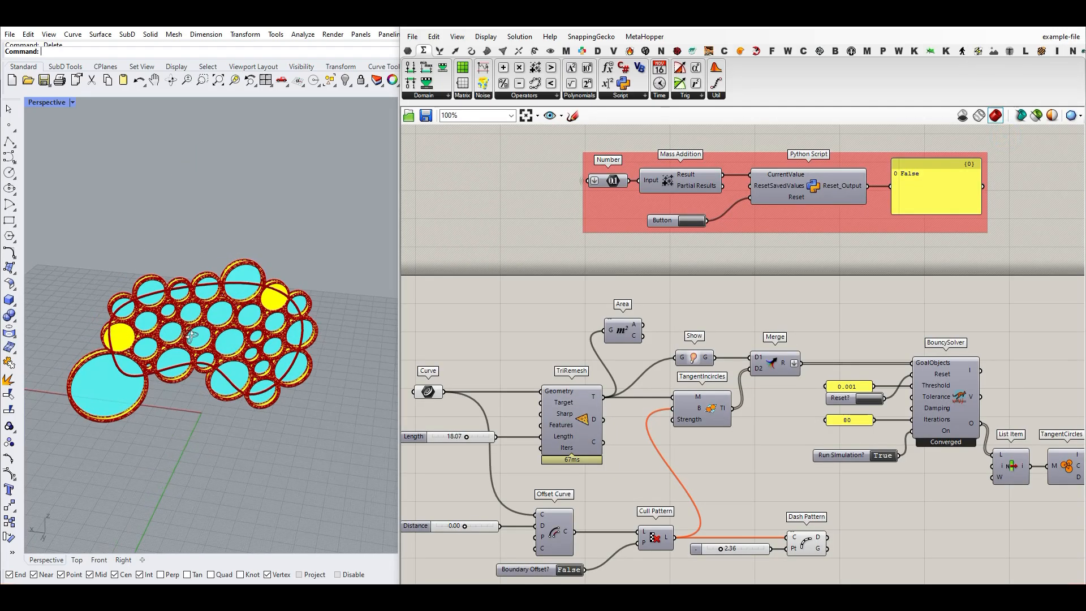